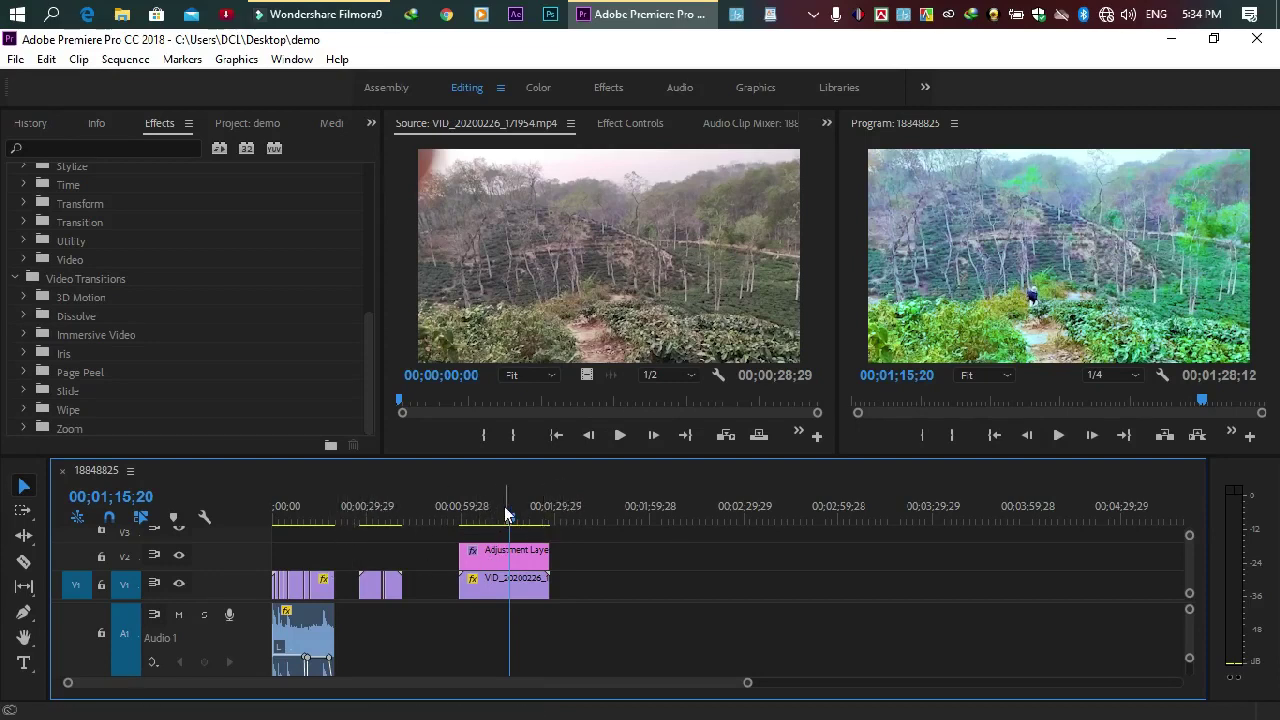
pyautogui.click(461, 585)
pyautogui.scroll(5, 90, 297)
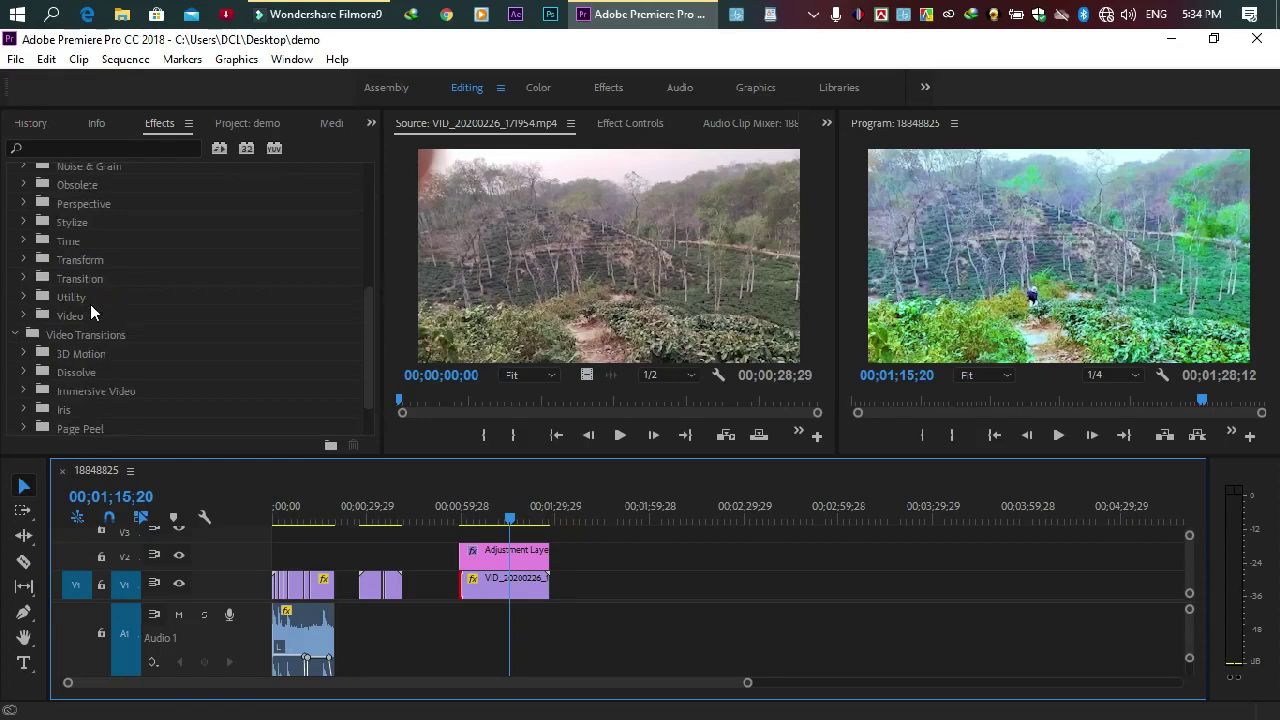
pyautogui.scroll(-5, 93, 305)
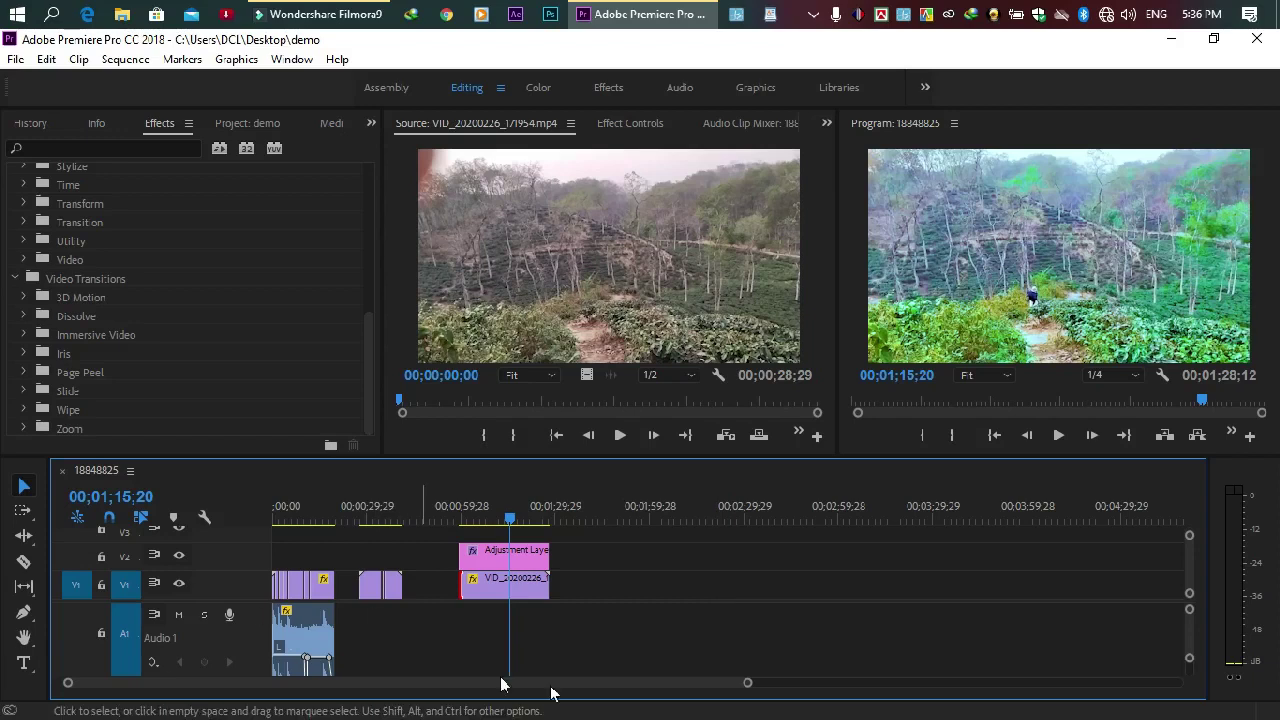
# Move the sequence playhead to 00;00;13;27 and stretch the timeline scale so the clips appear wider.
pyautogui.moveTo(749, 685); pyautogui.dragTo(832, 685)
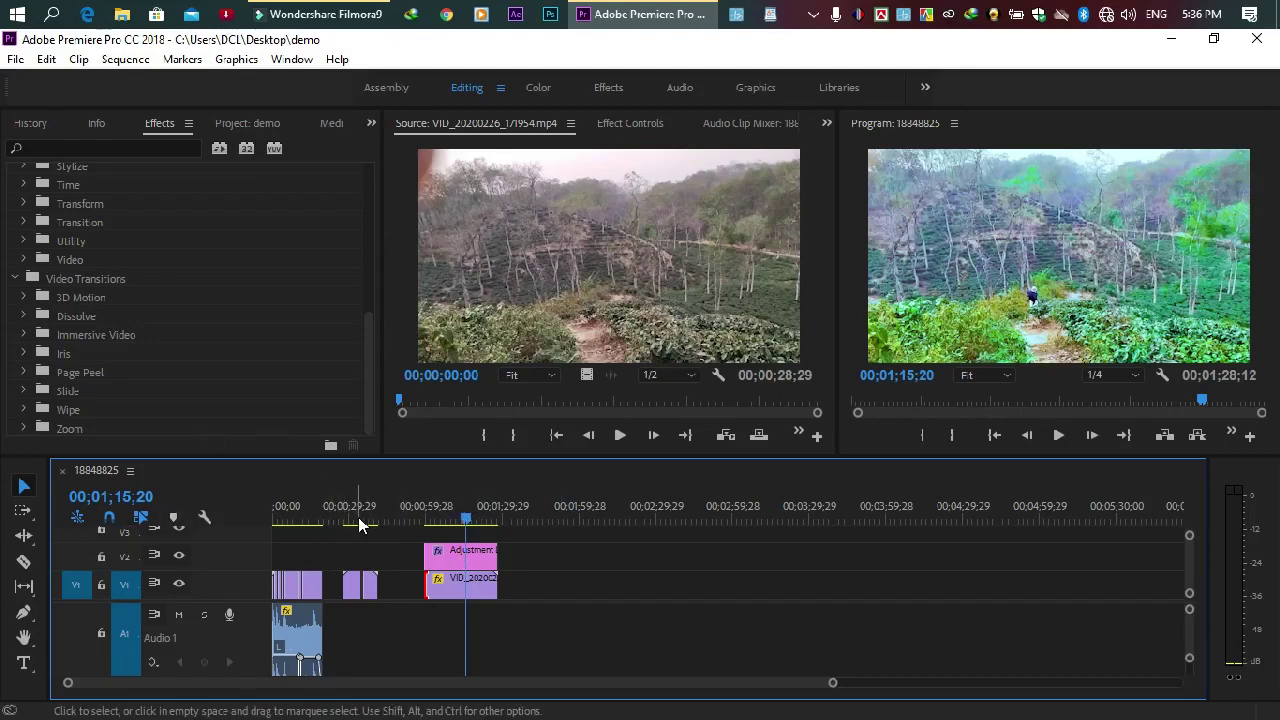
pyautogui.click(311, 508)
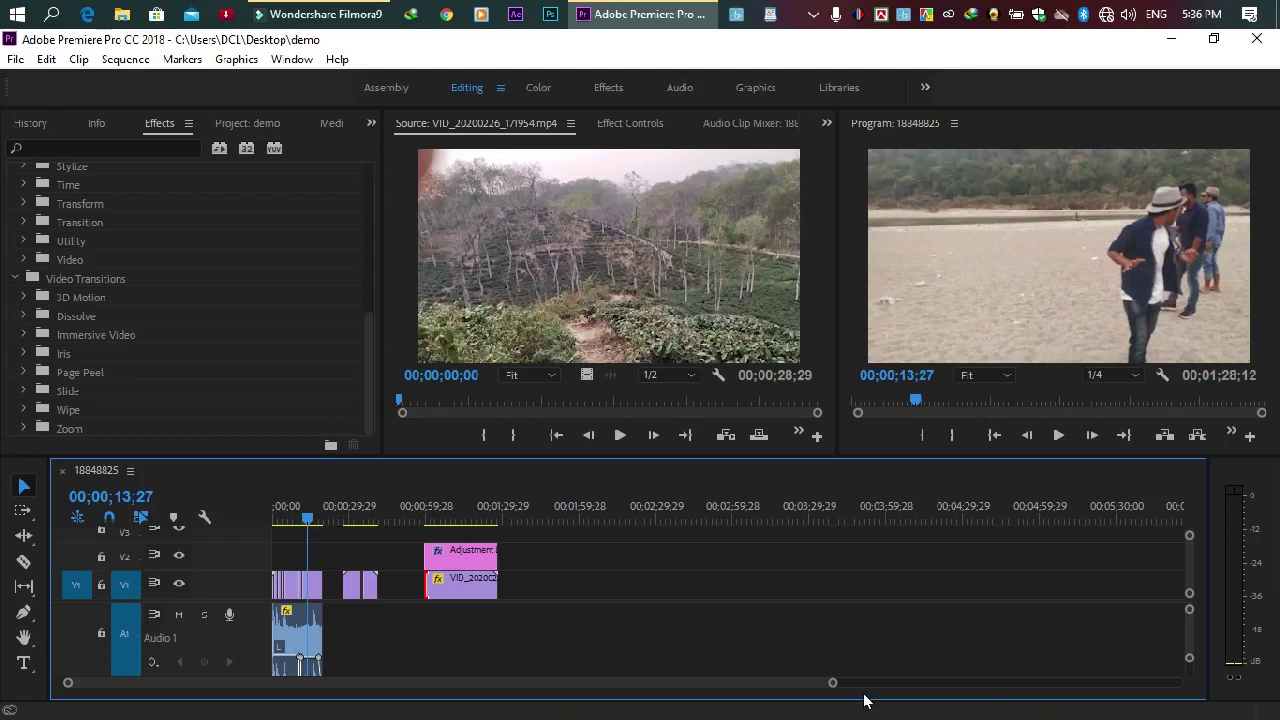
pyautogui.moveTo(836, 685); pyautogui.dragTo(674, 700)
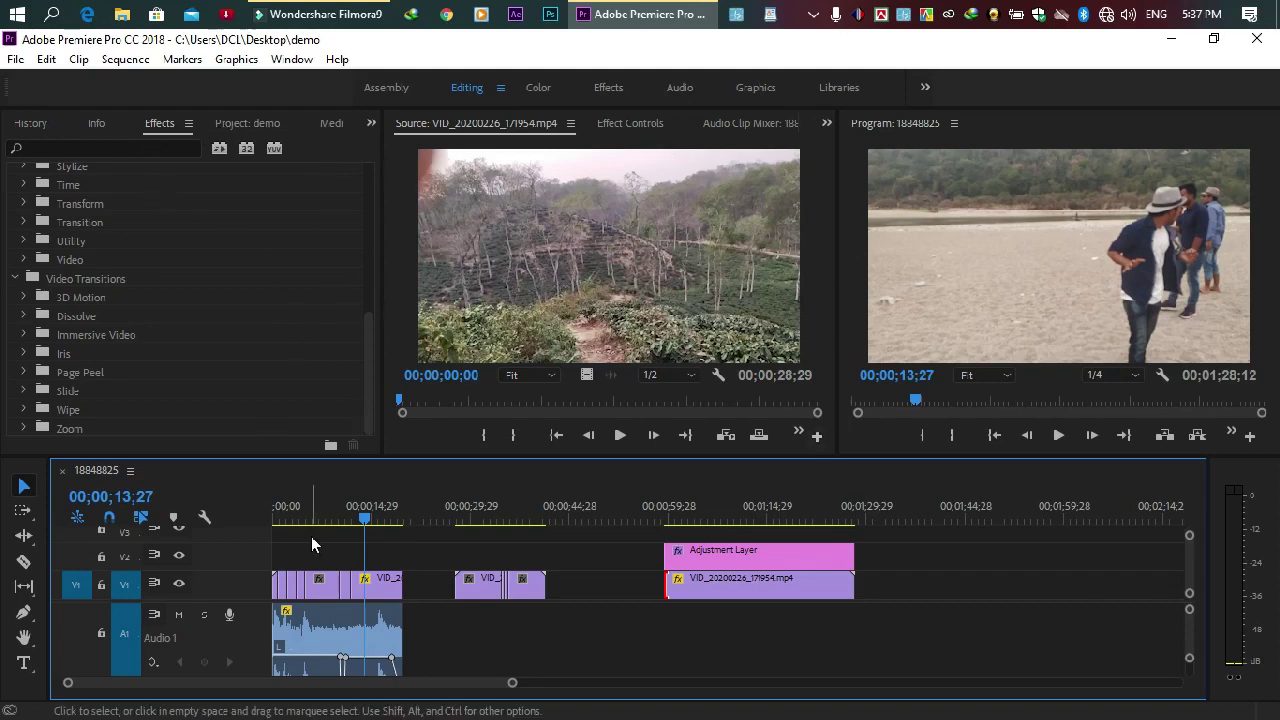
# Display the demo project's media items and review which workspace panels and timelines are enabled.
pyautogui.click(251, 123)
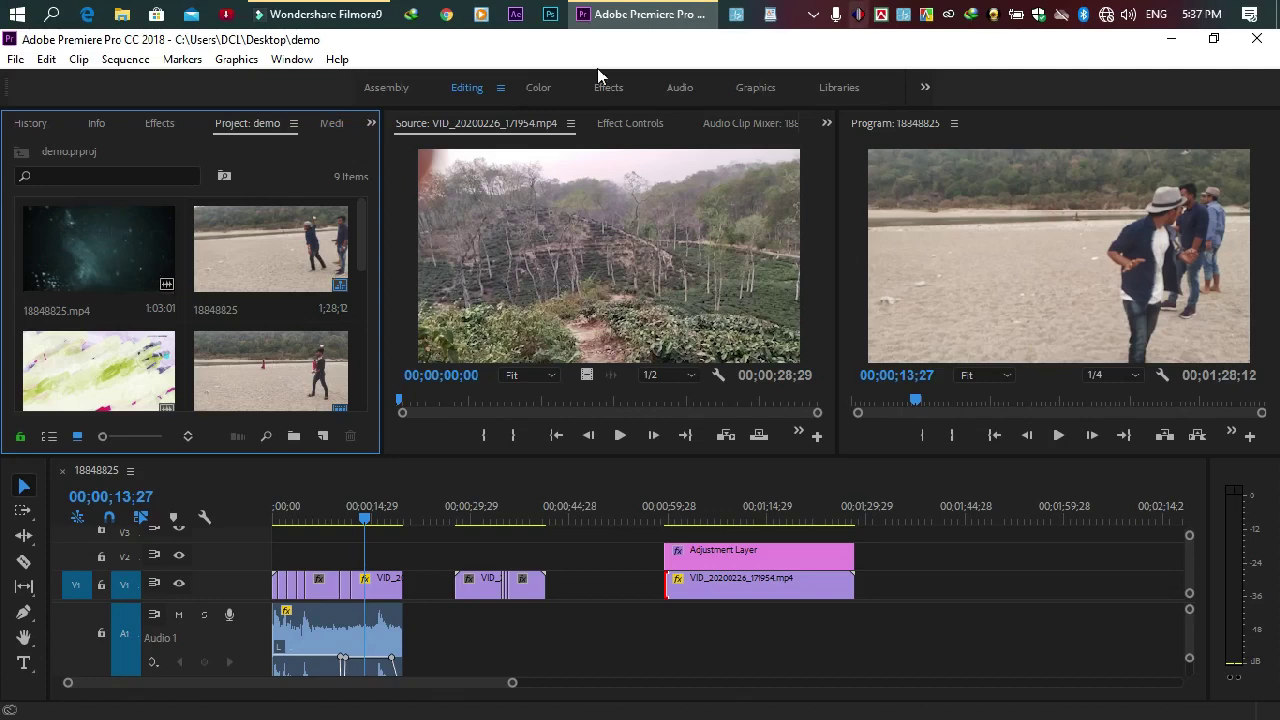
pyautogui.click(299, 65)
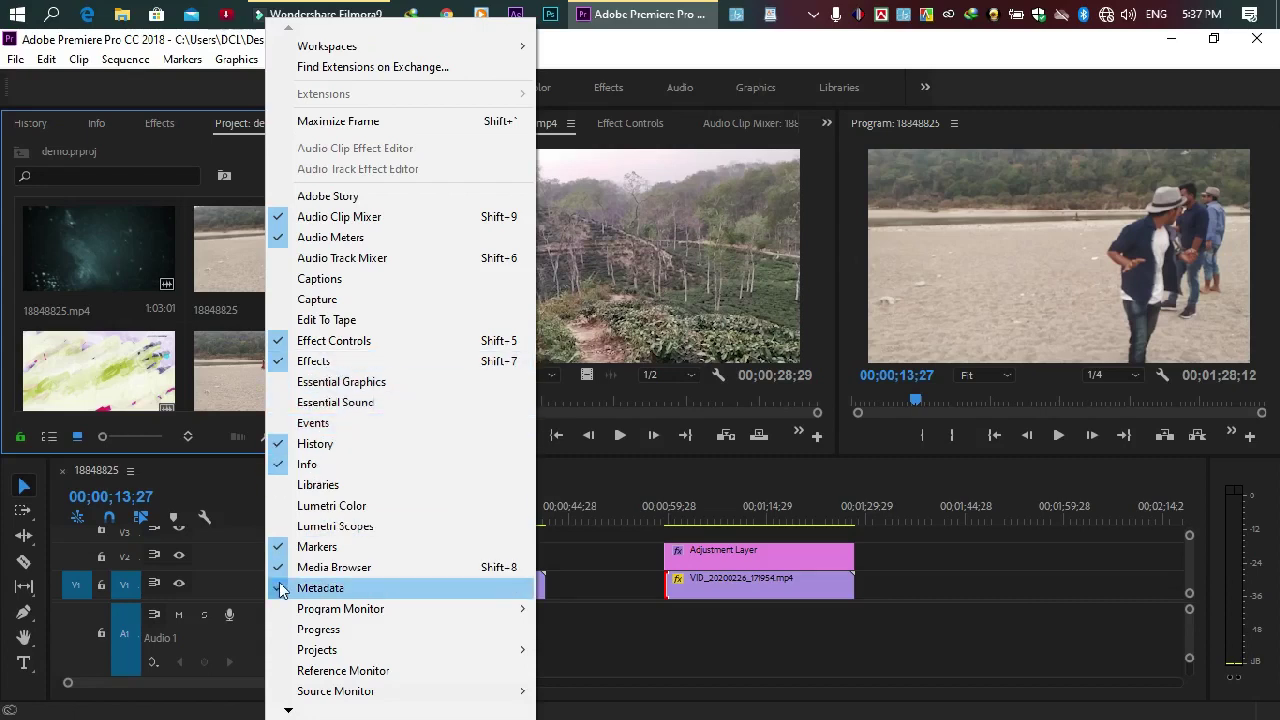
pyautogui.click(285, 464)
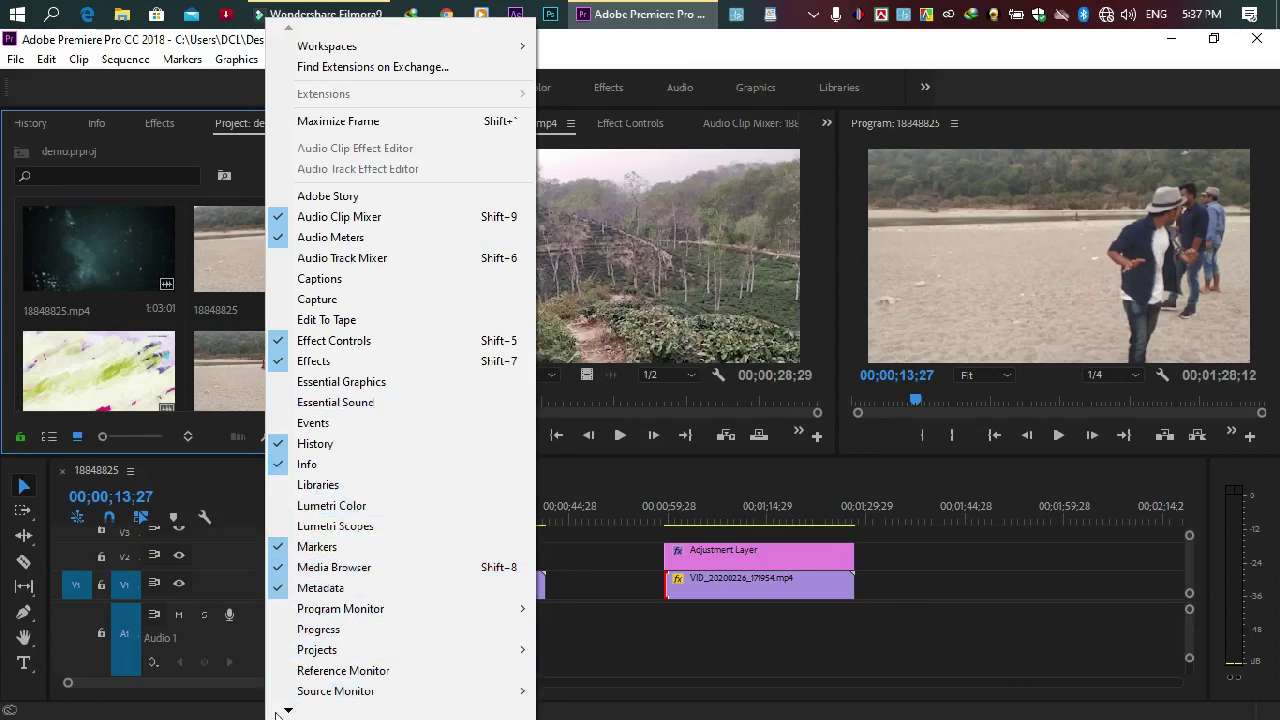
pyautogui.moveTo(289, 709)
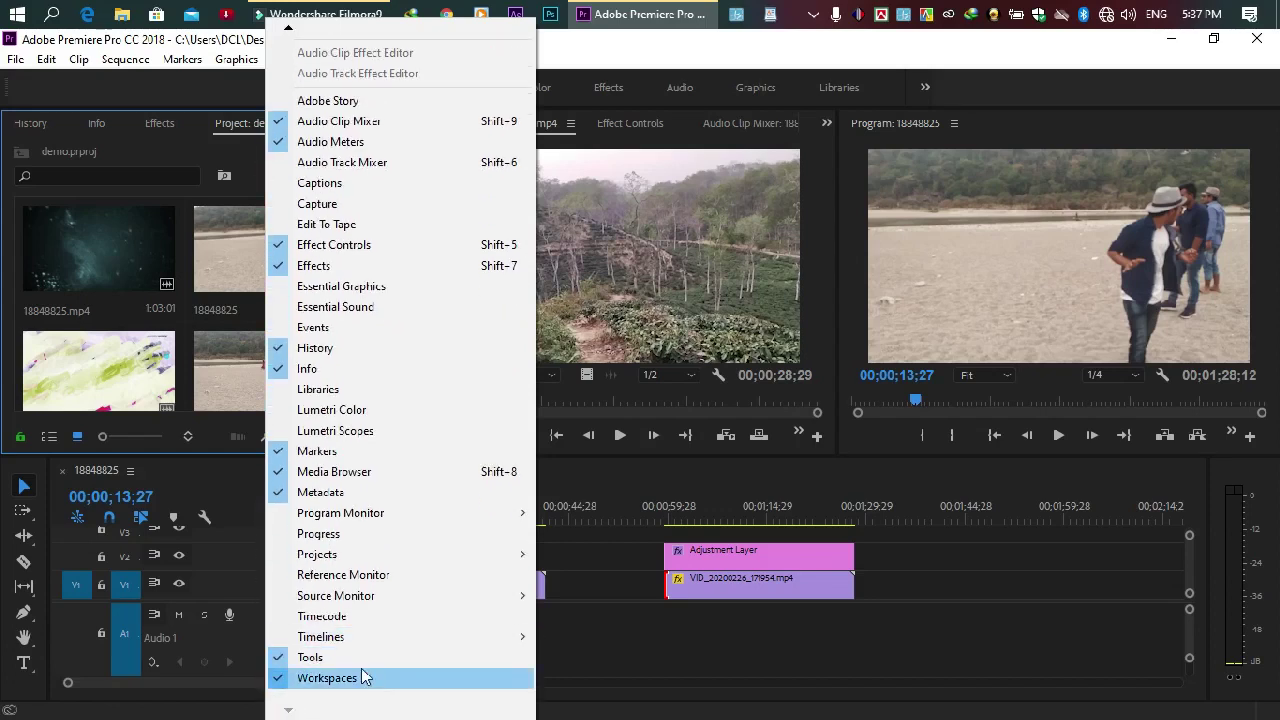
pyautogui.moveTo(310, 637)
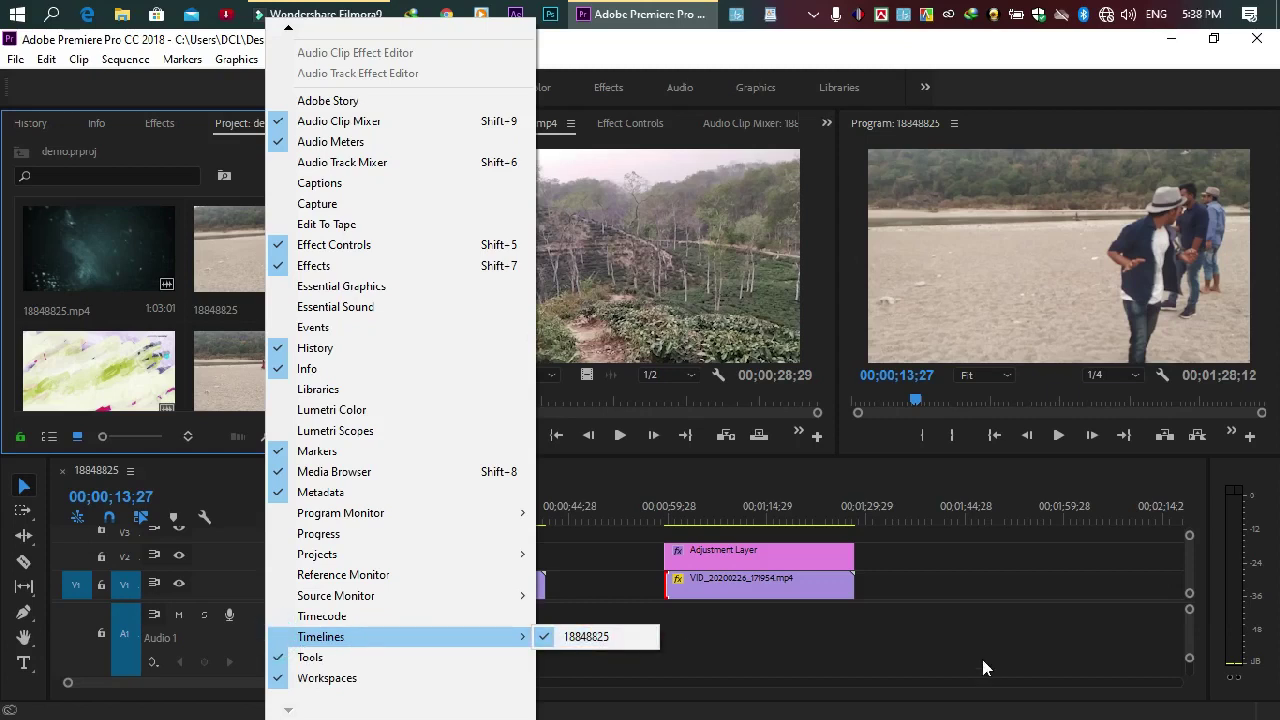
pyautogui.click(1057, 545)
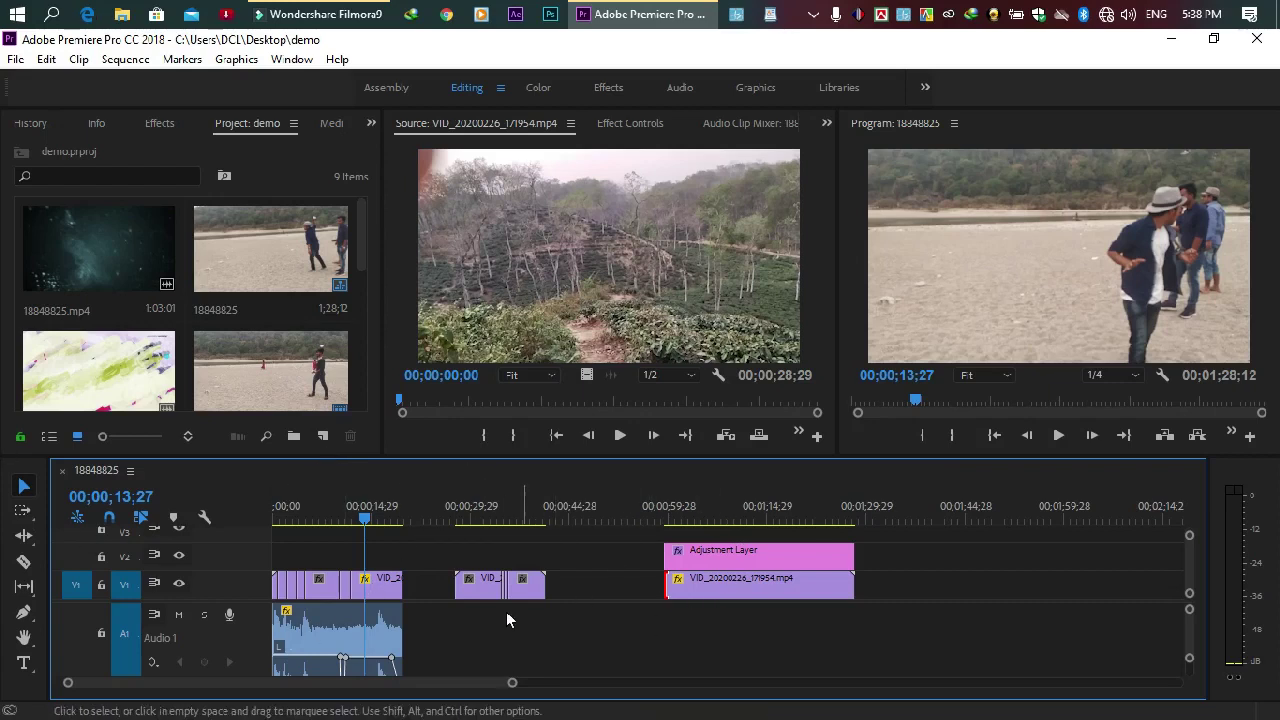
pyautogui.click(507, 650)
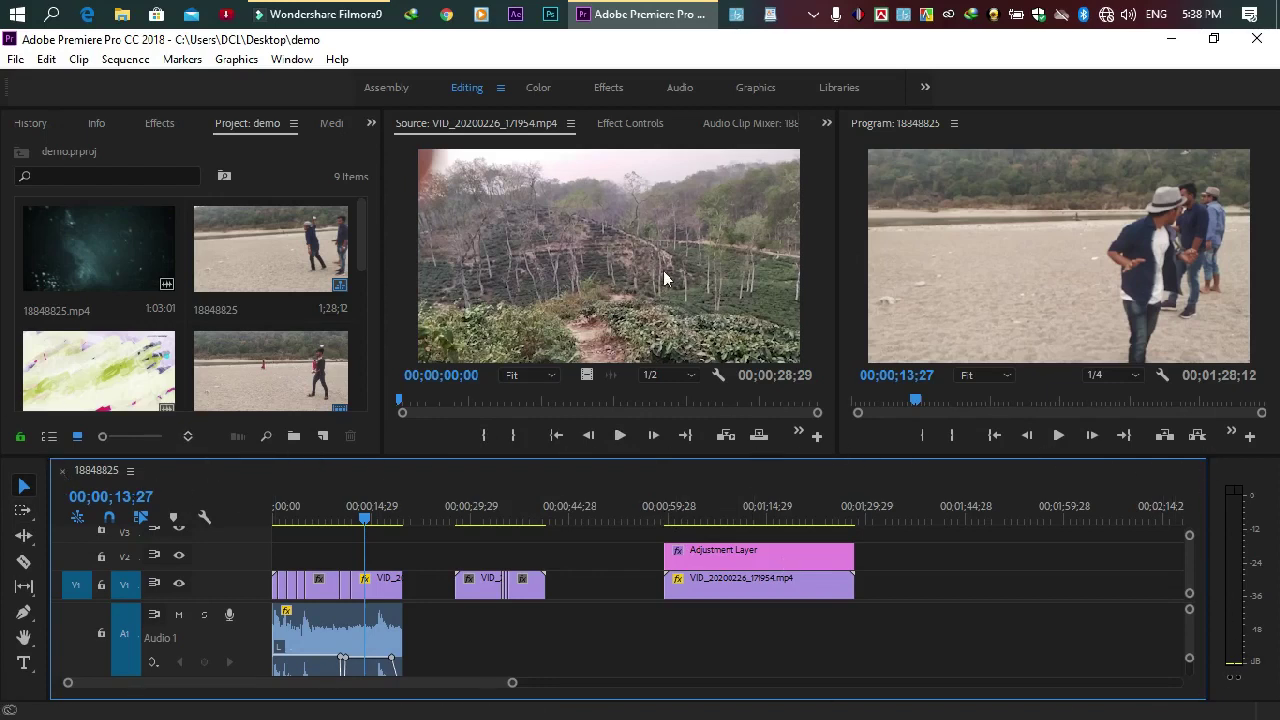
pyautogui.click(731, 188)
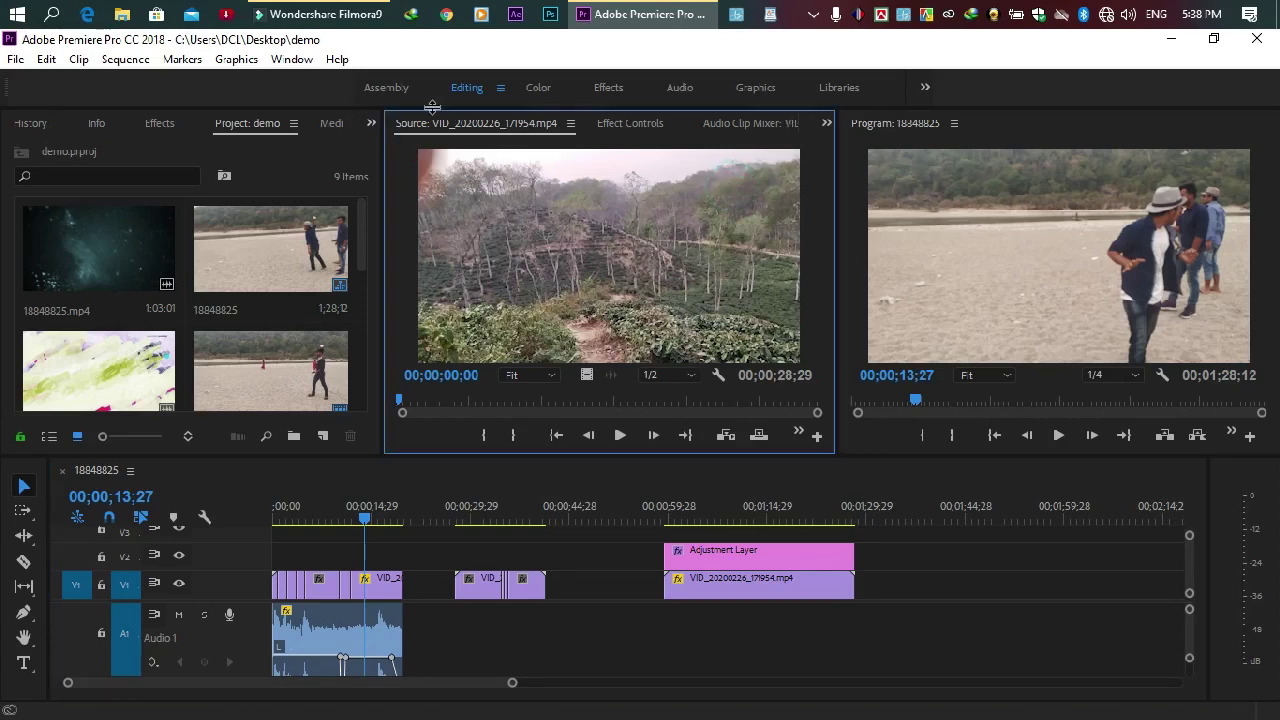
pyautogui.click(956, 232)
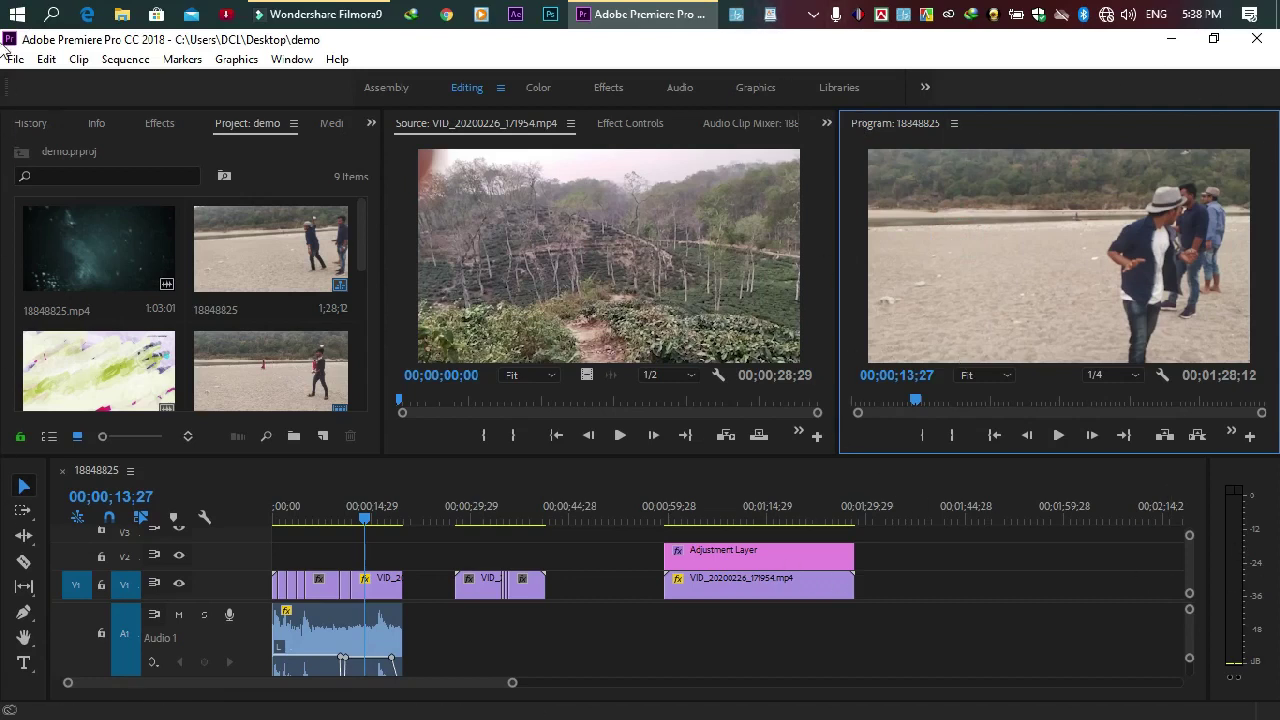
pyautogui.click(229, 492)
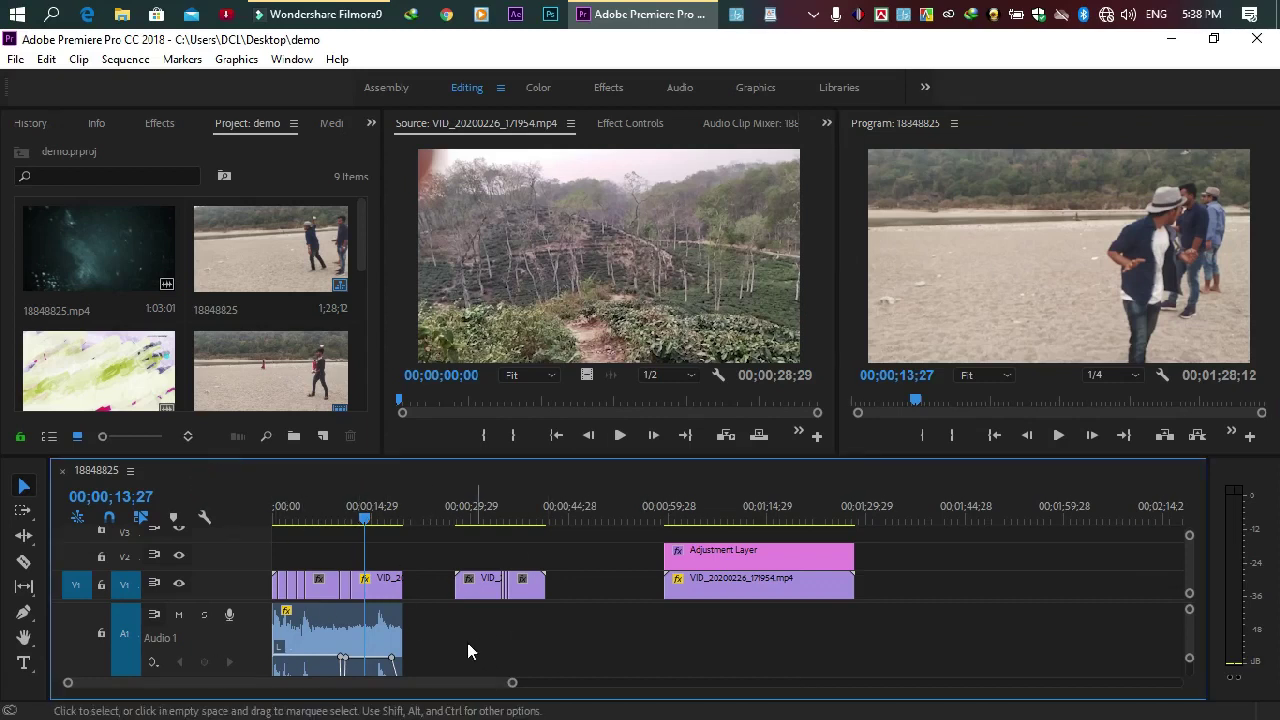
# Delete all video, adjustment layer and audio clips from the 18848825 sequence.
pyautogui.click(699, 592)
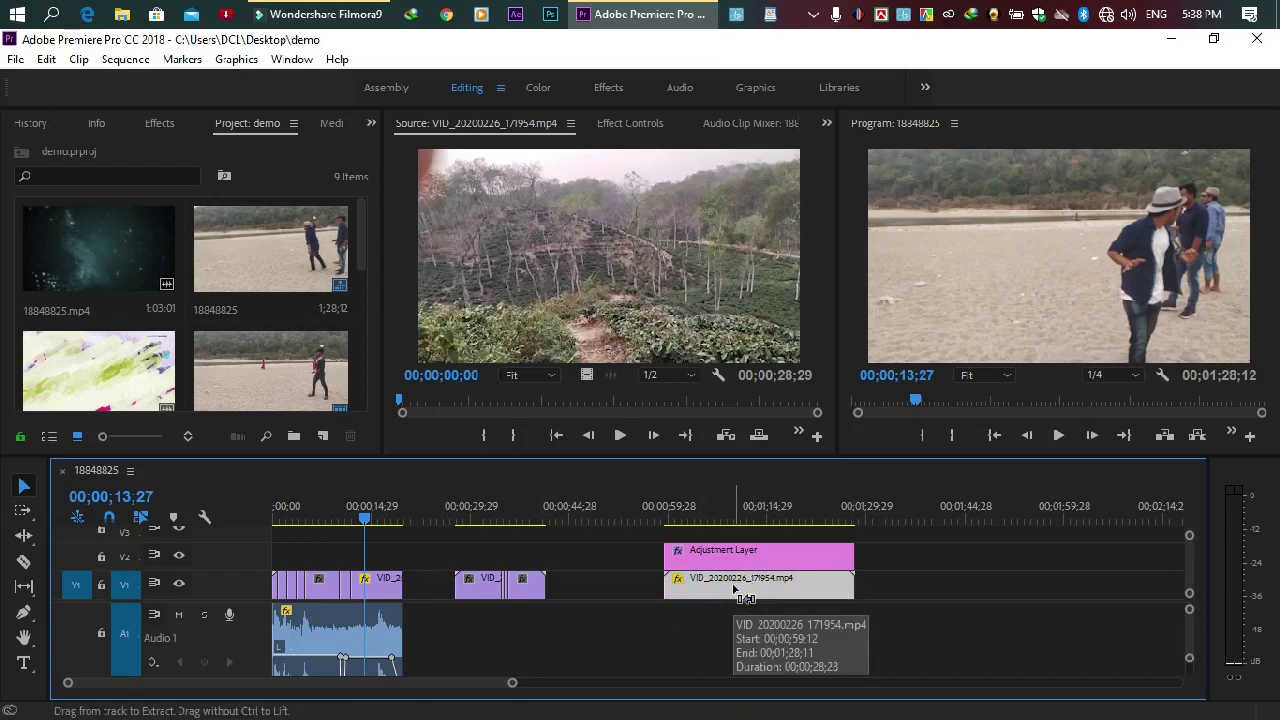
pyautogui.hotkey('ctrl', 'a')
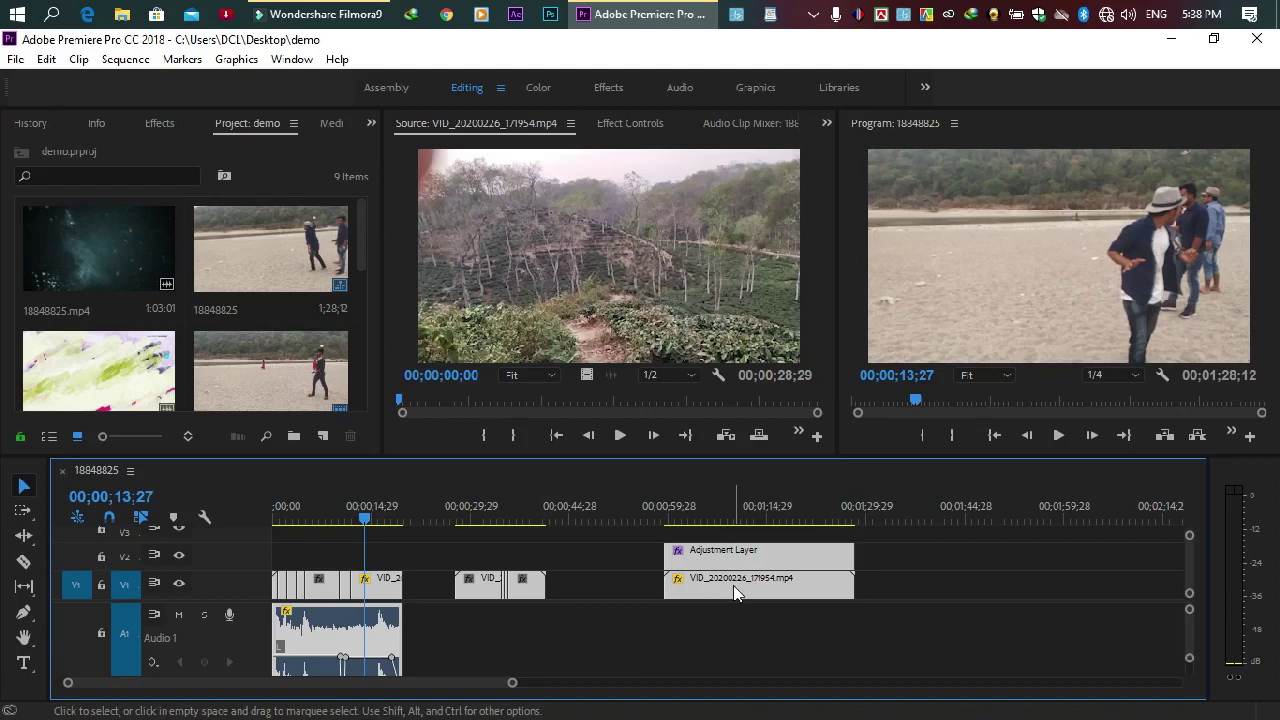
pyautogui.click(671, 650)
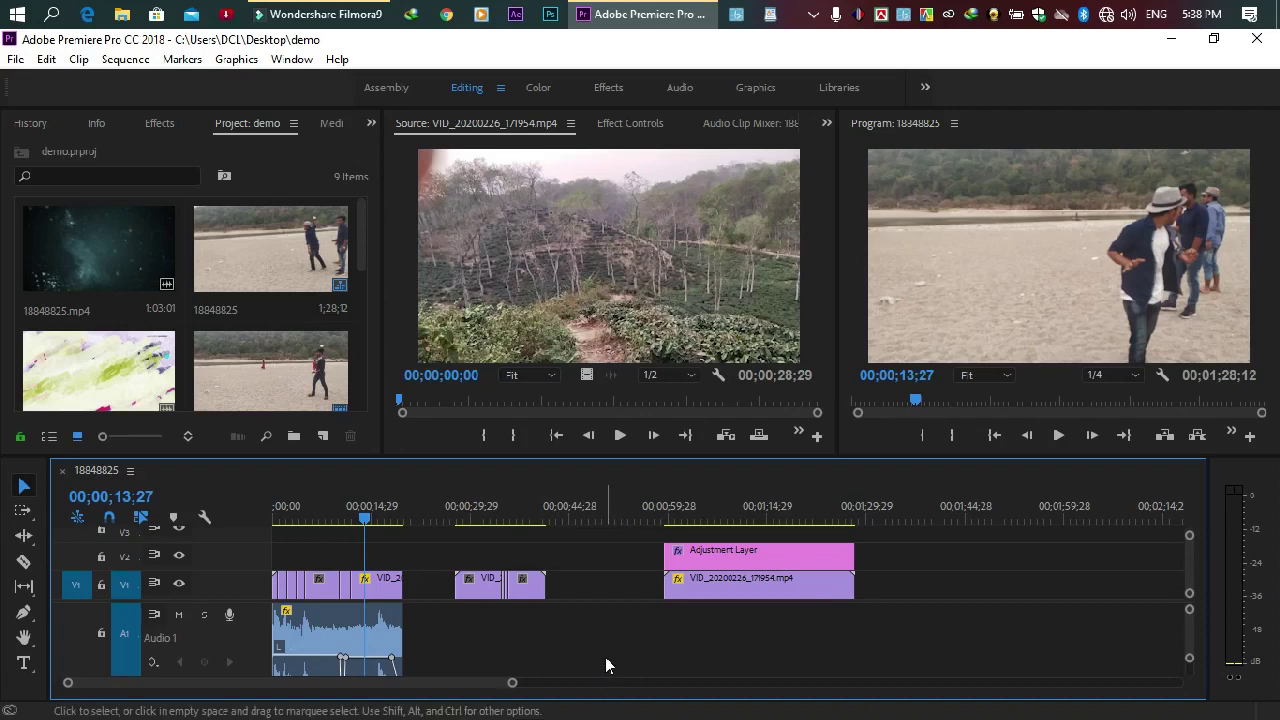
pyautogui.moveTo(605, 644); pyautogui.dragTo(430, 551)
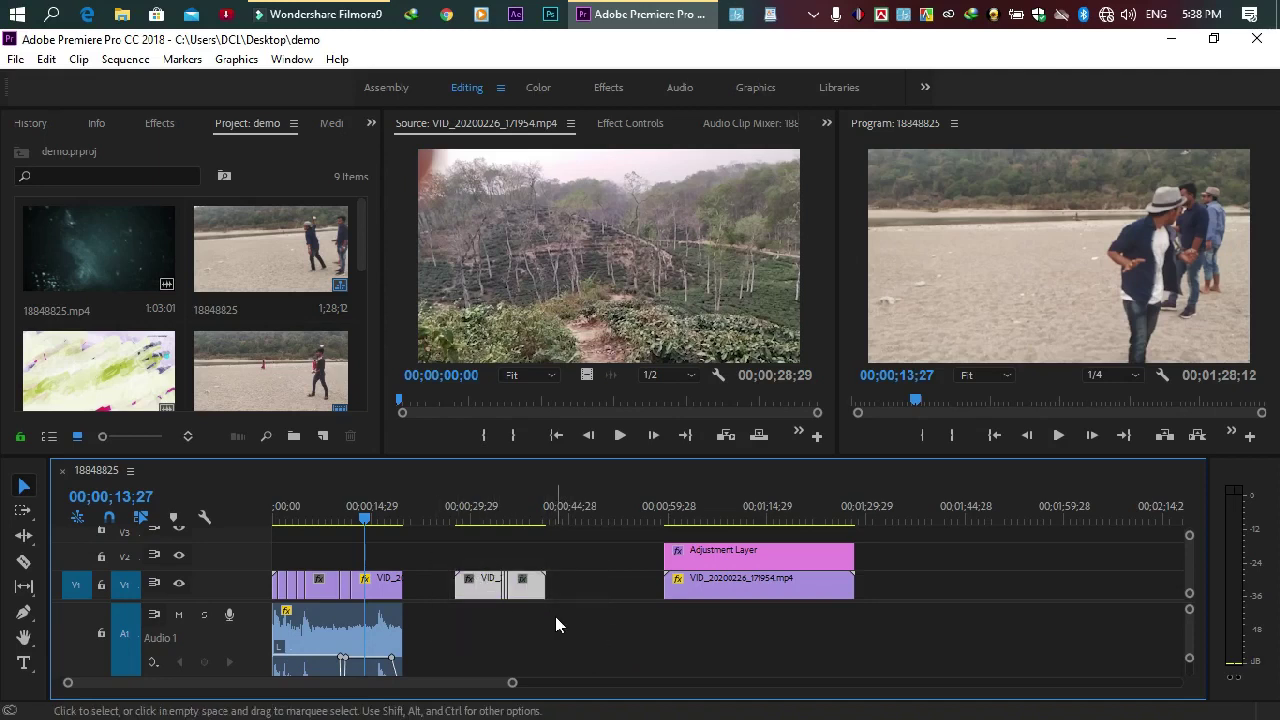
pyautogui.press('Delete')
pyautogui.moveTo(947, 662); pyautogui.dragTo(241, 544)
pyautogui.press('Delete')
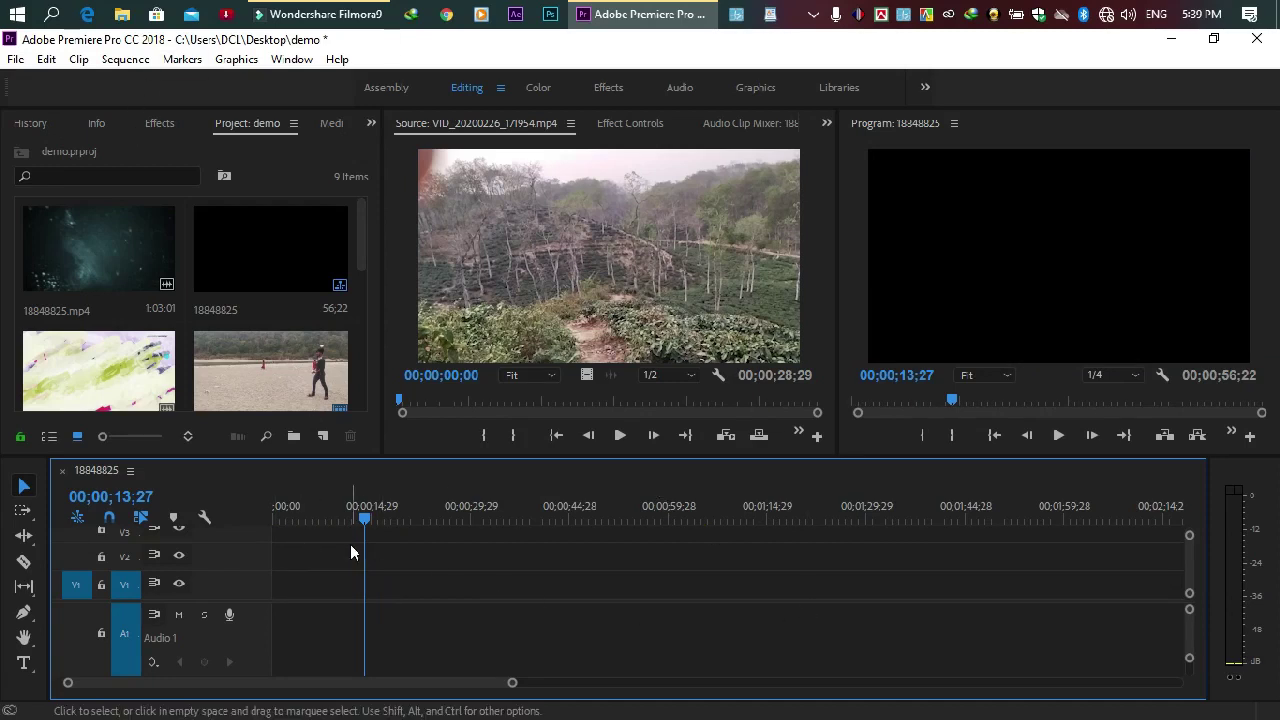
# Import the SHAADI MUBARAK video from the crome download folder in File Explorer into the demo project.
pyautogui.scroll(-3, 198, 306)
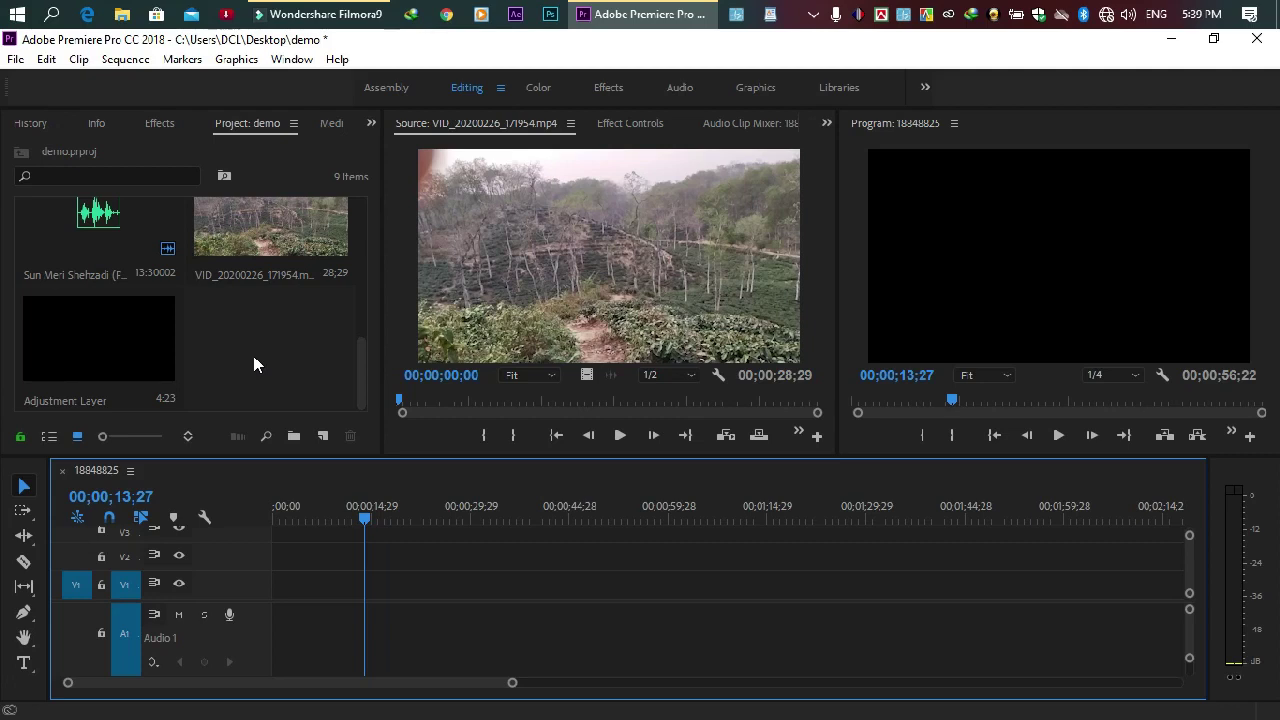
pyautogui.click(1173, 40)
pyautogui.rightClick(856, 102)
pyautogui.click(903, 158)
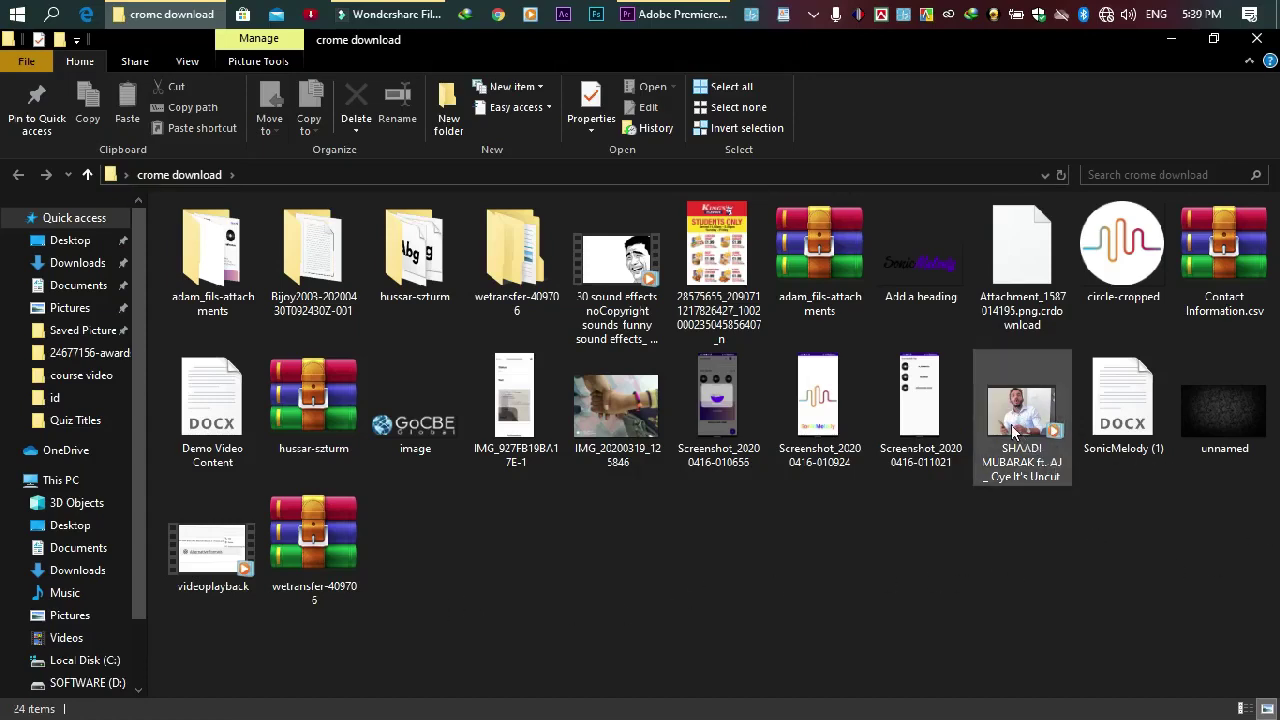
pyautogui.moveTo(1028, 425); pyautogui.dragTo(277, 338)
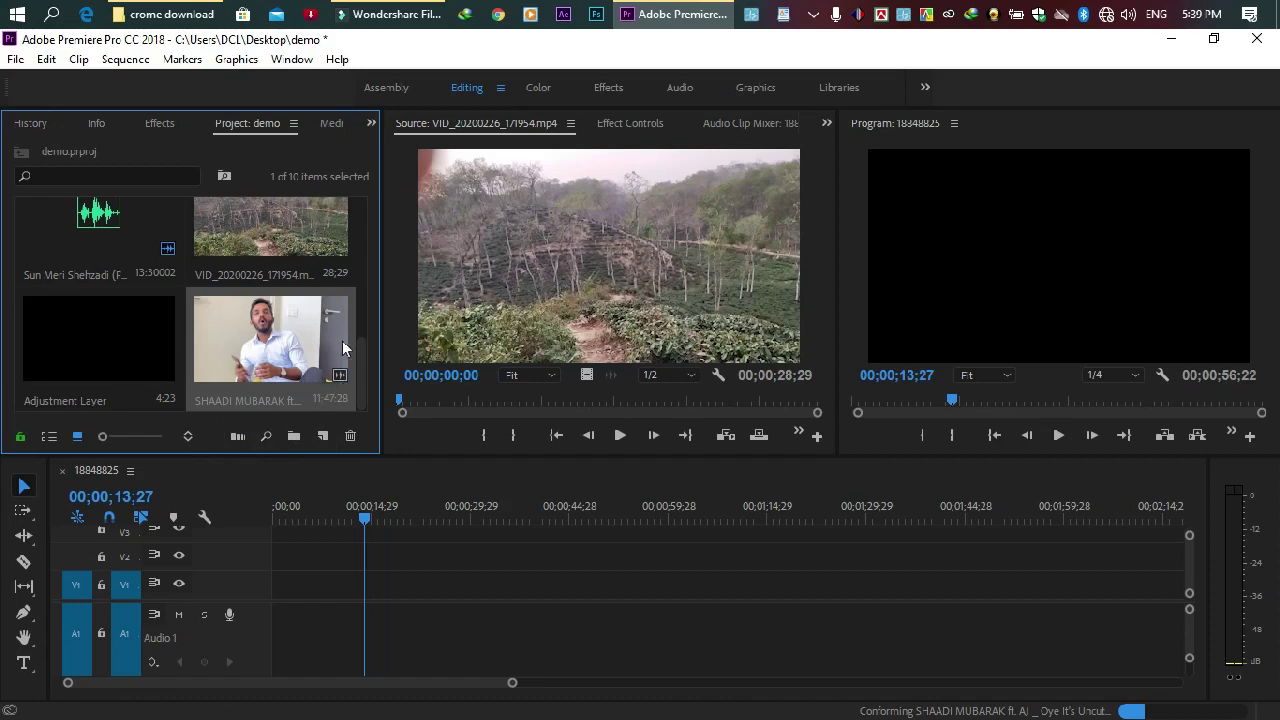
pyautogui.rightClick(269, 380)
pyautogui.click(180, 398)
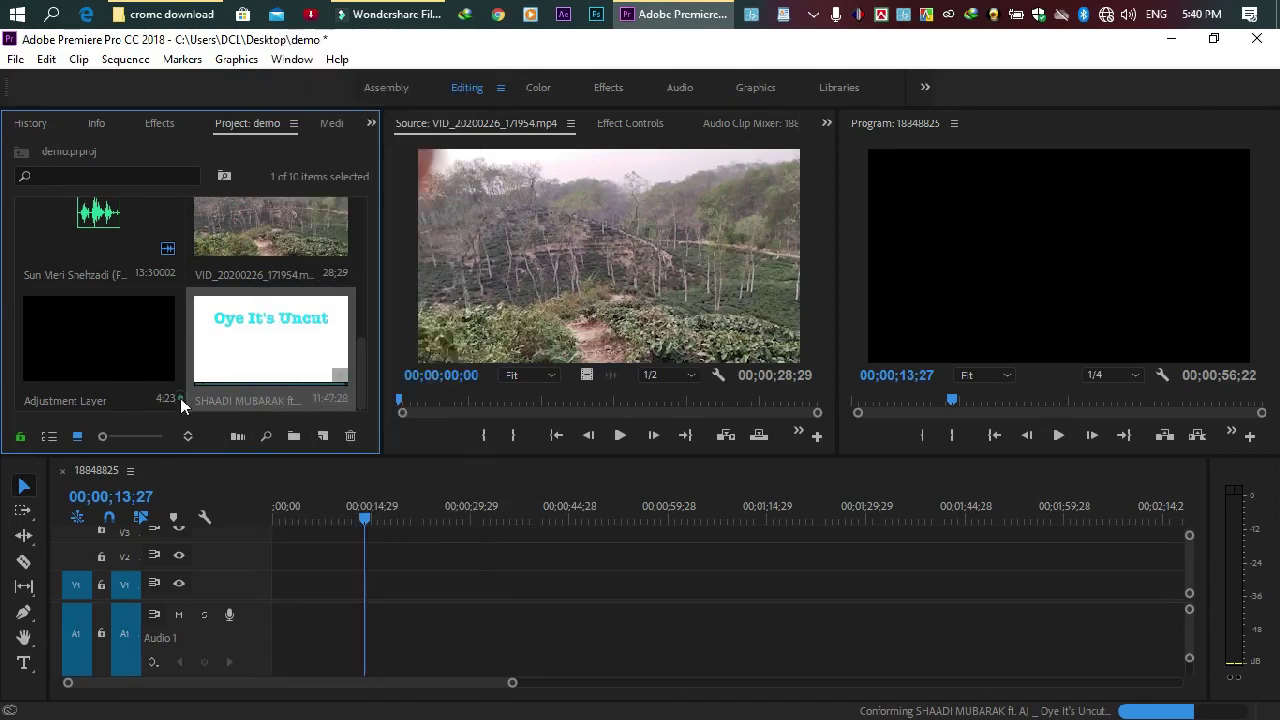
pyautogui.click(180, 398)
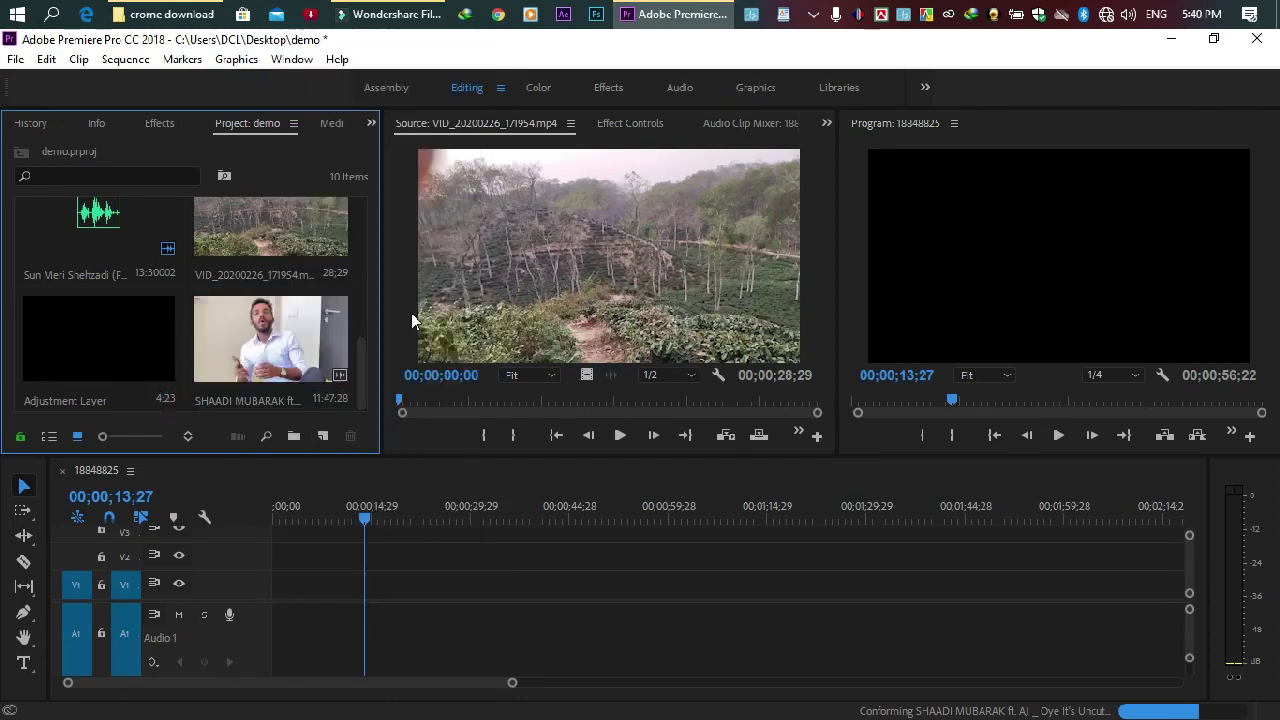
# Review the types of new project items, the Create Search Bin dialog and the commands available for the project.
pyautogui.click(324, 438)
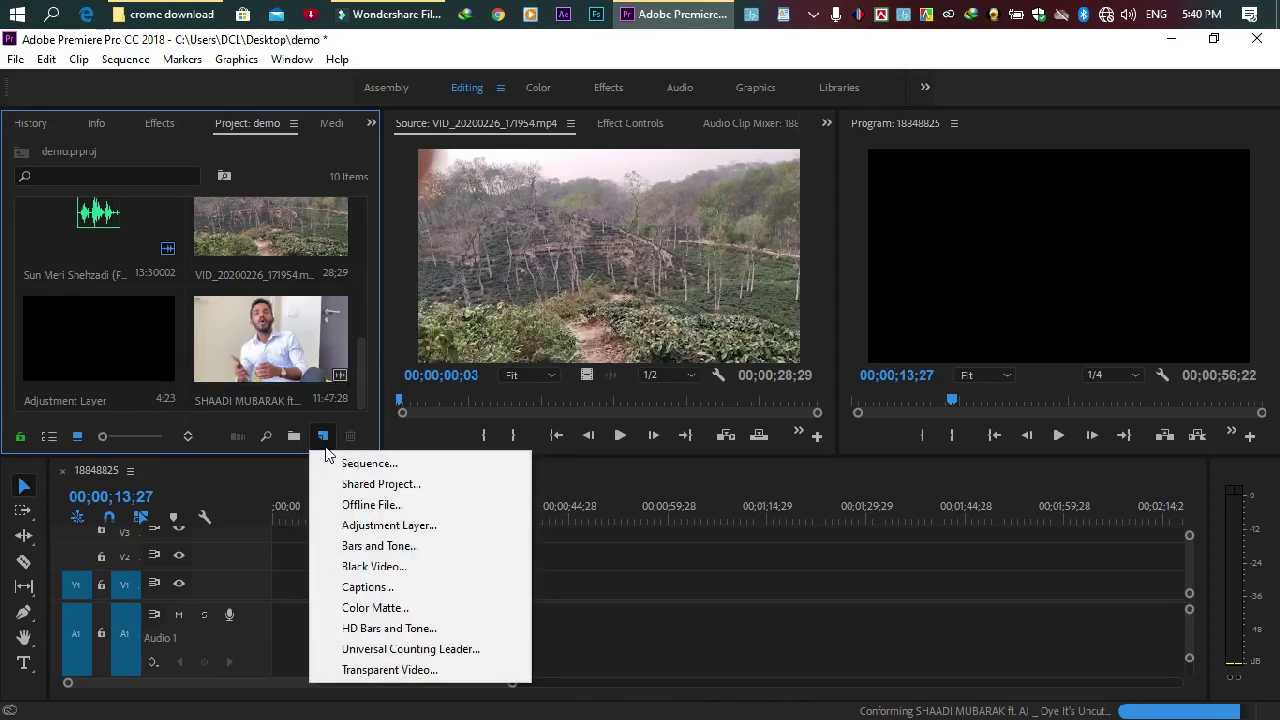
pyautogui.click(360, 413)
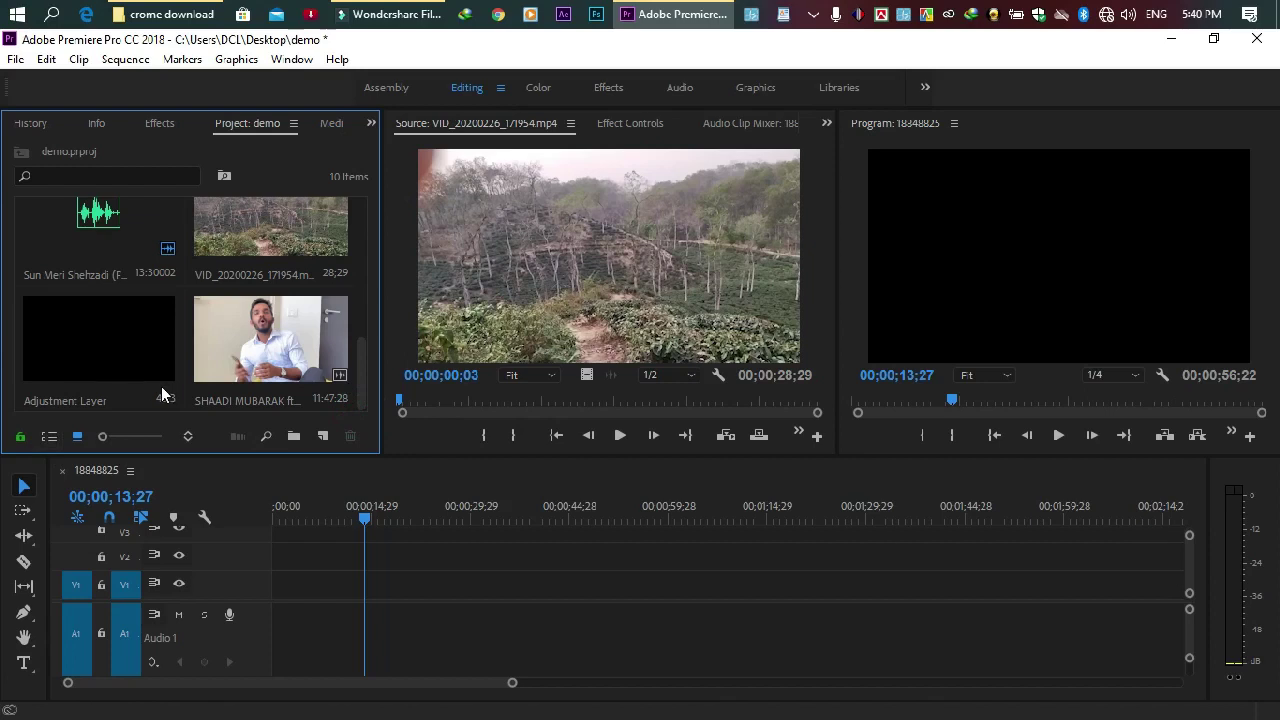
pyautogui.scroll(5, 232, 275)
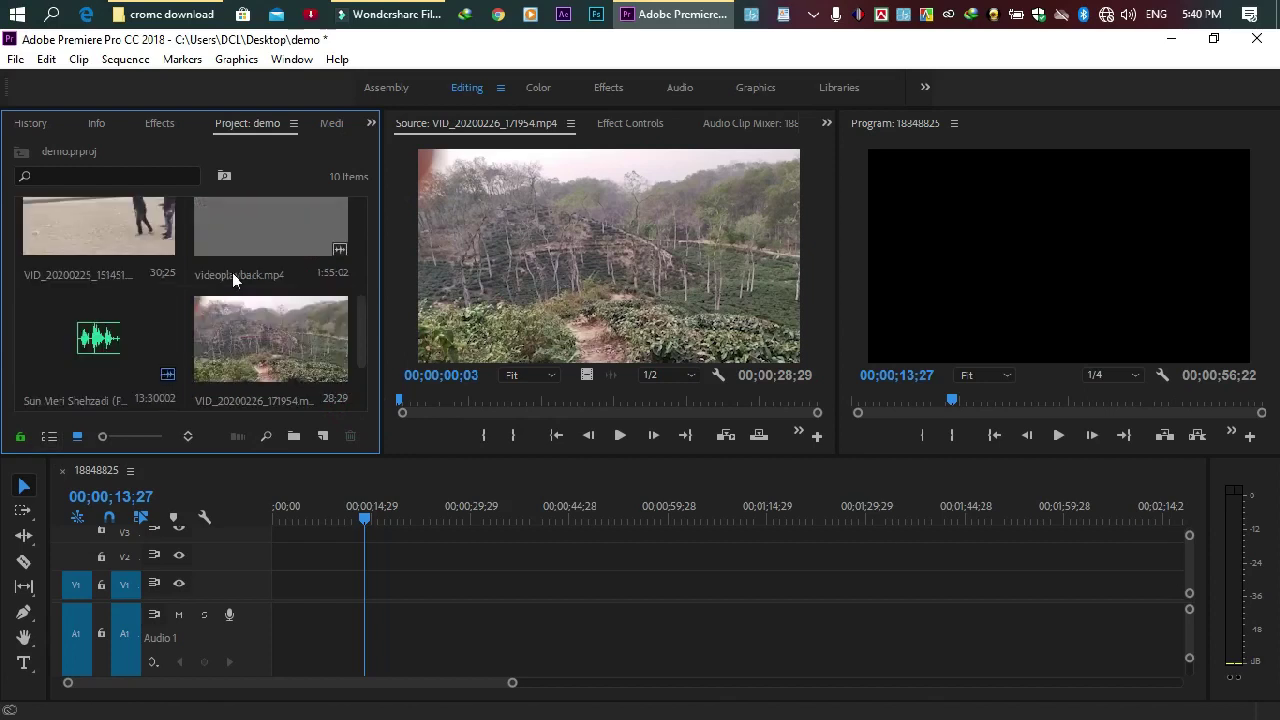
pyautogui.click(222, 176)
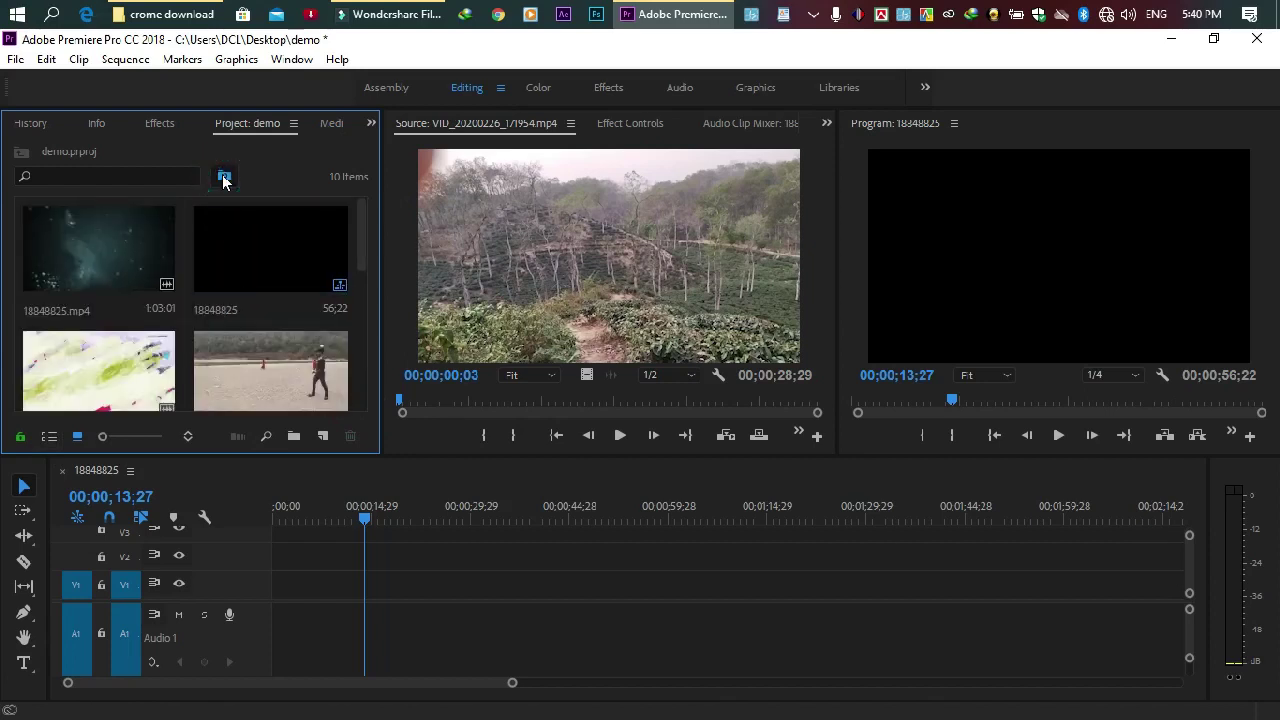
pyautogui.click(790, 446)
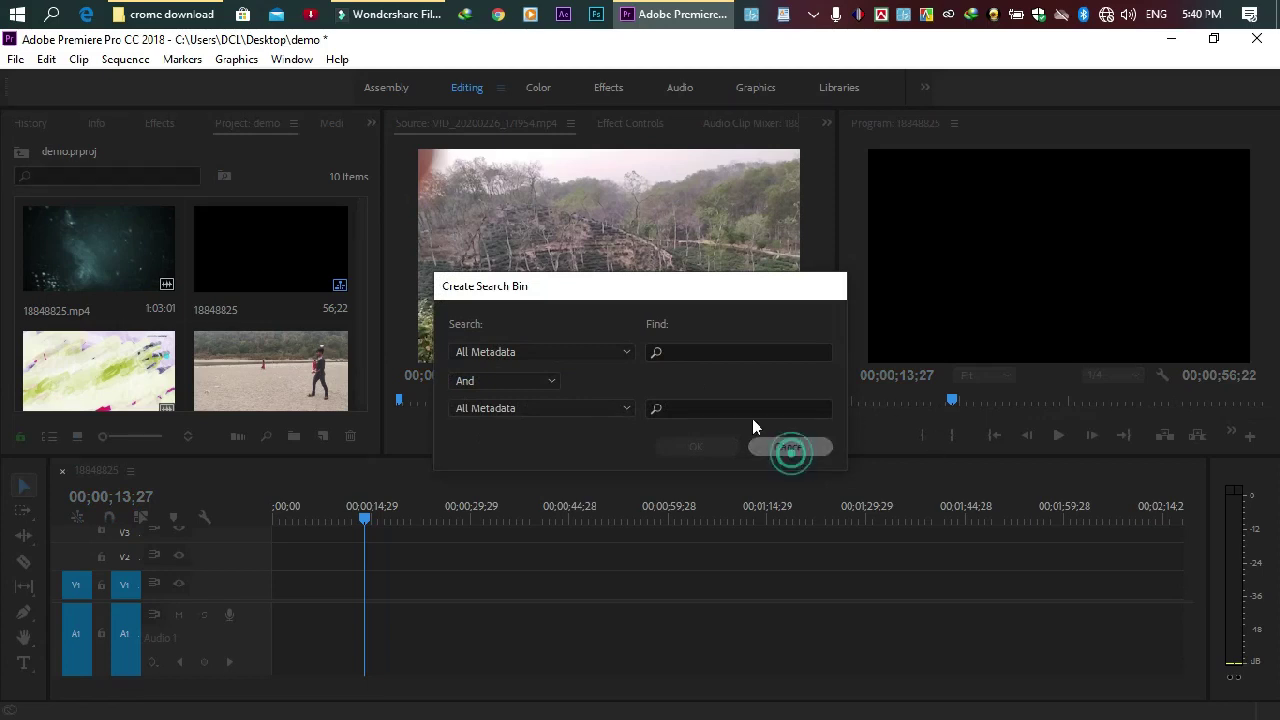
pyautogui.rightClick(273, 167)
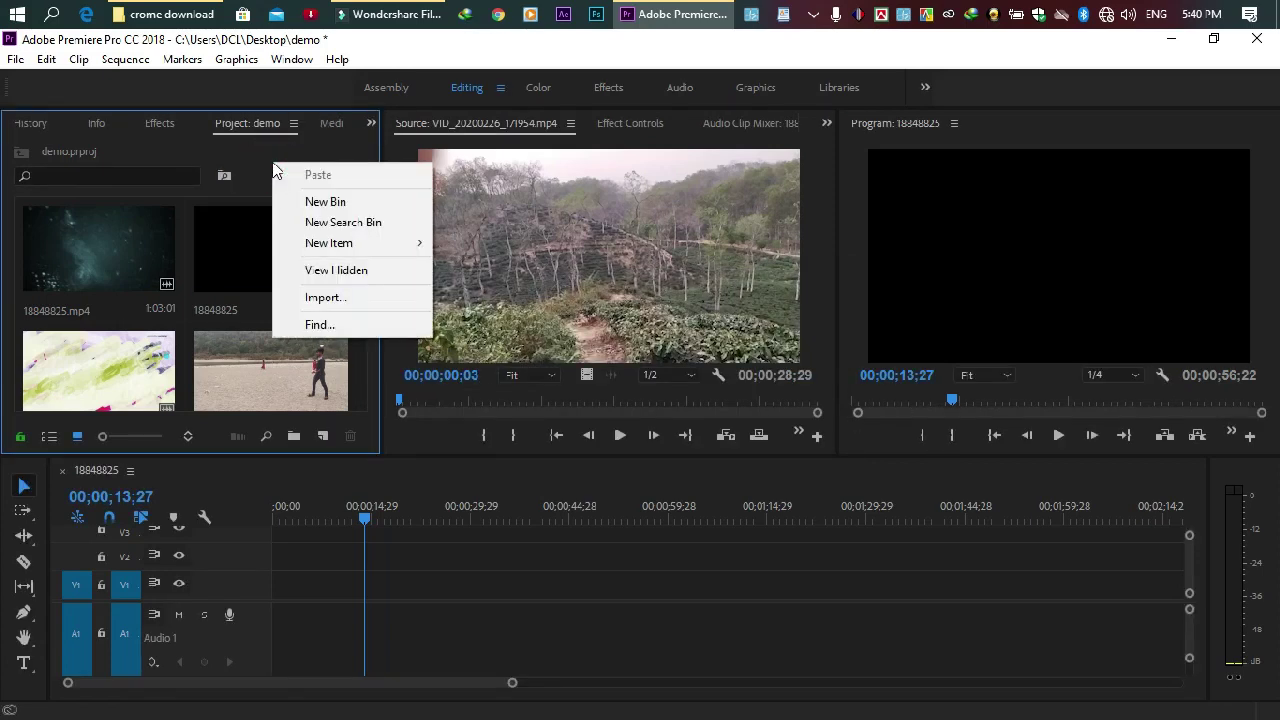
pyautogui.click(264, 163)
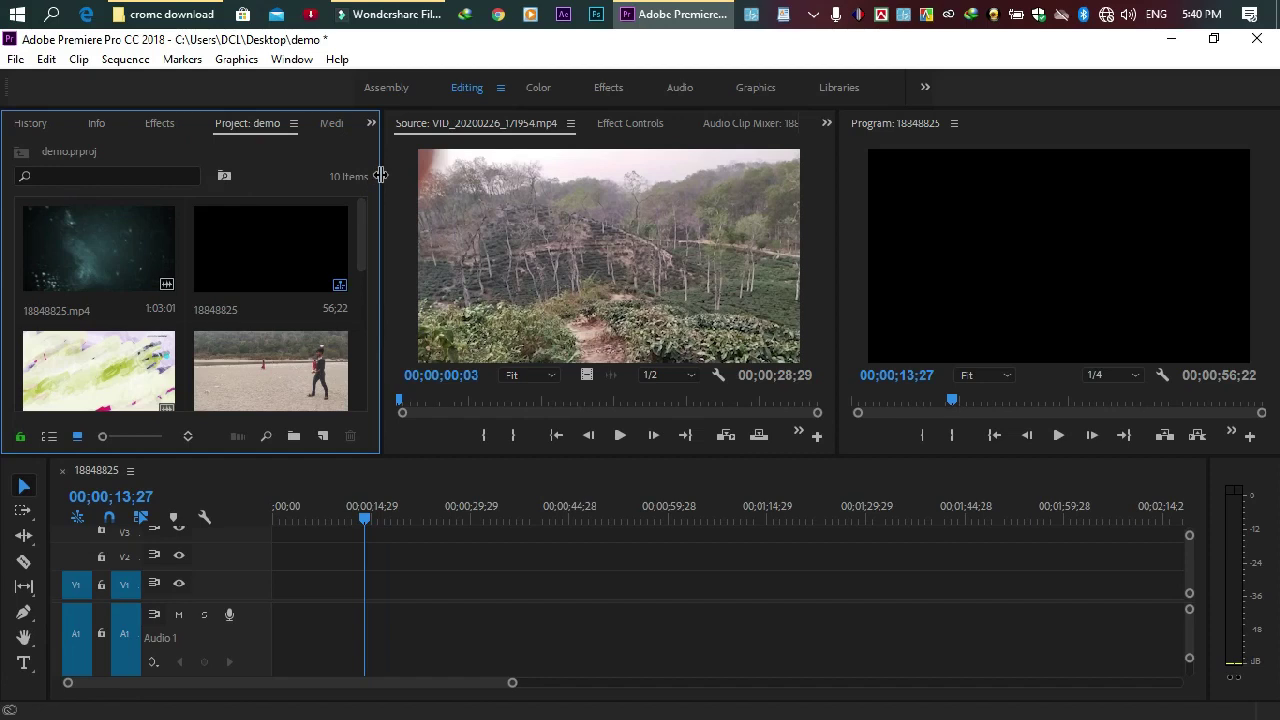
# Look through the demo project's media items and check its commands for adding bins and importing files.
pyautogui.moveTo(362, 243); pyautogui.dragTo(379, 411)
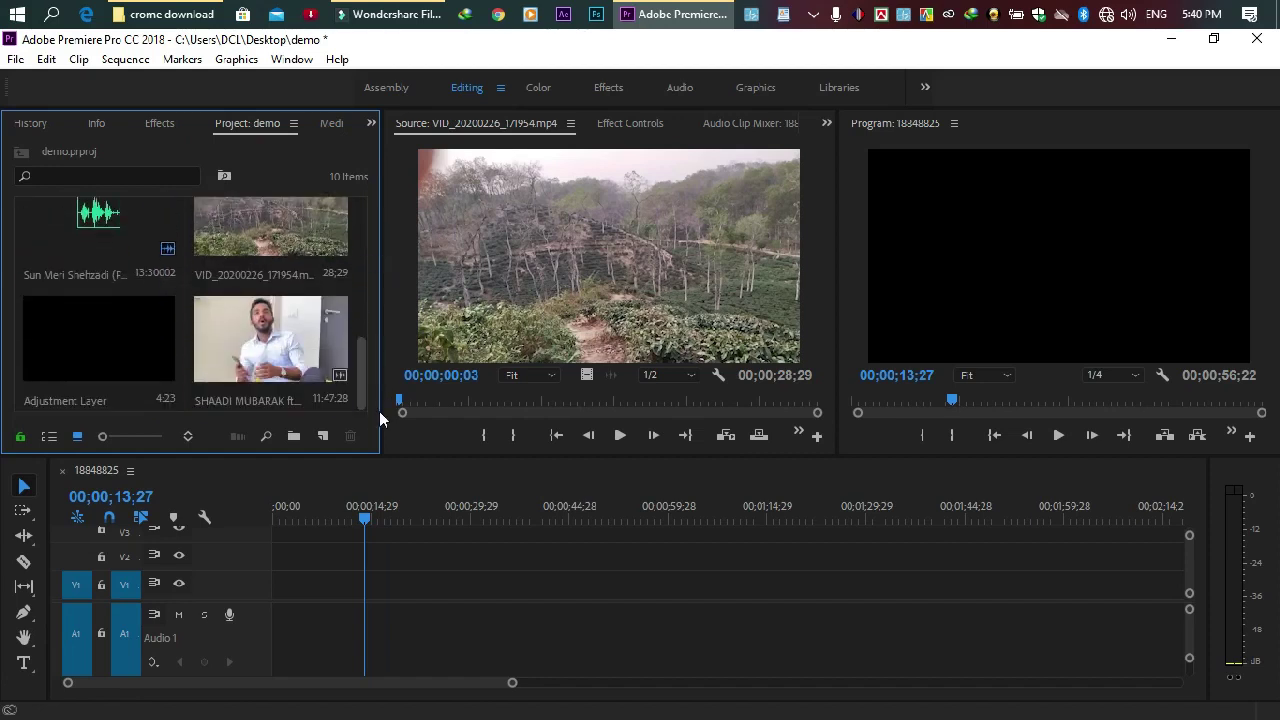
pyautogui.scroll(5, 320, 330)
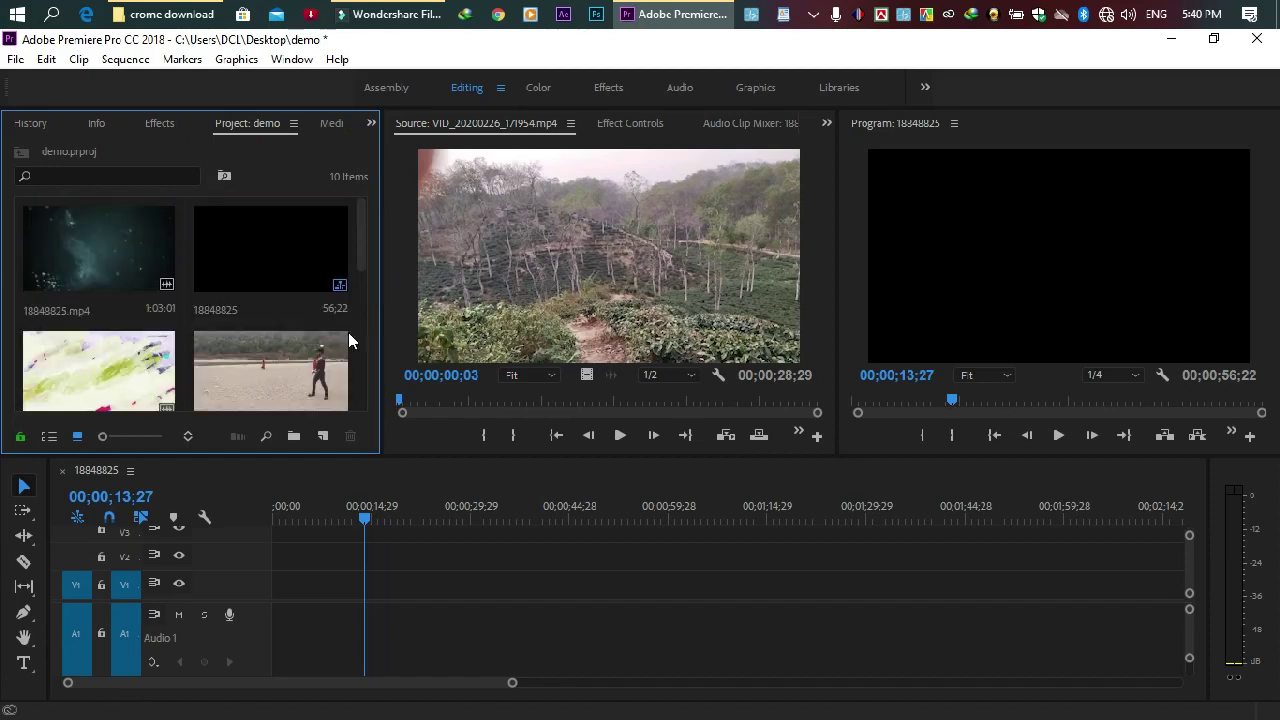
pyautogui.rightClick(275, 176)
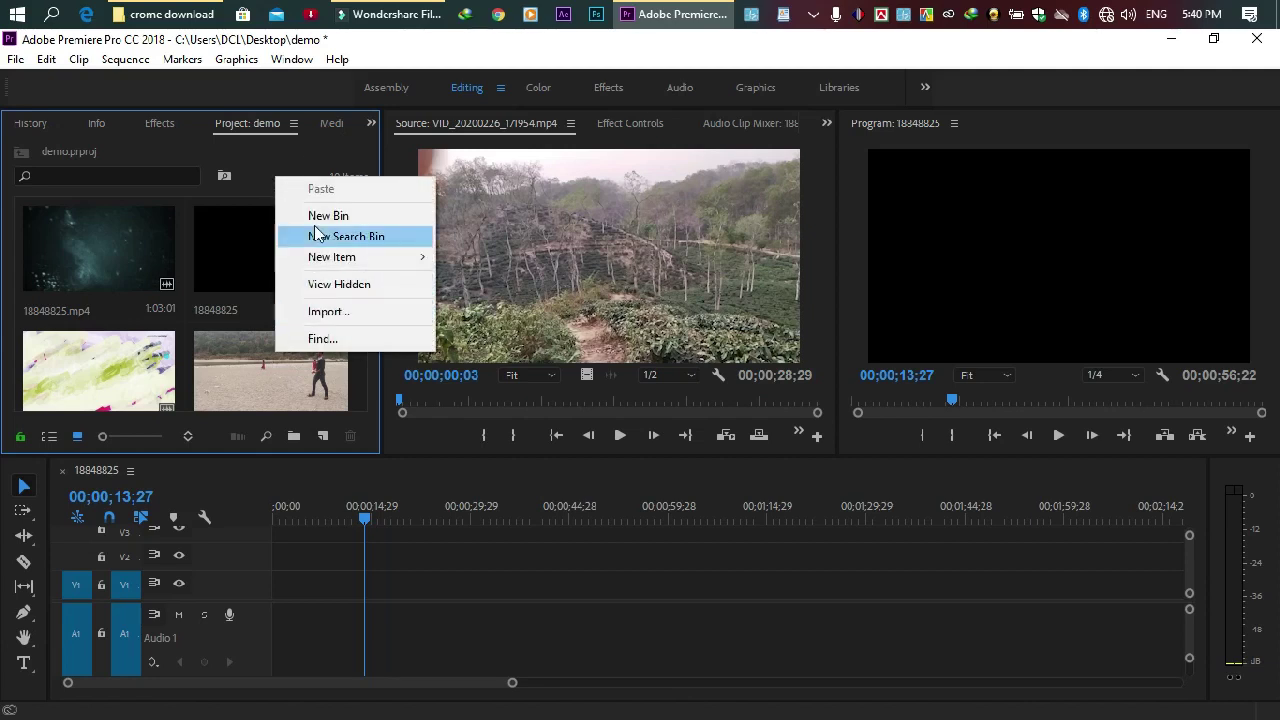
pyautogui.click(289, 156)
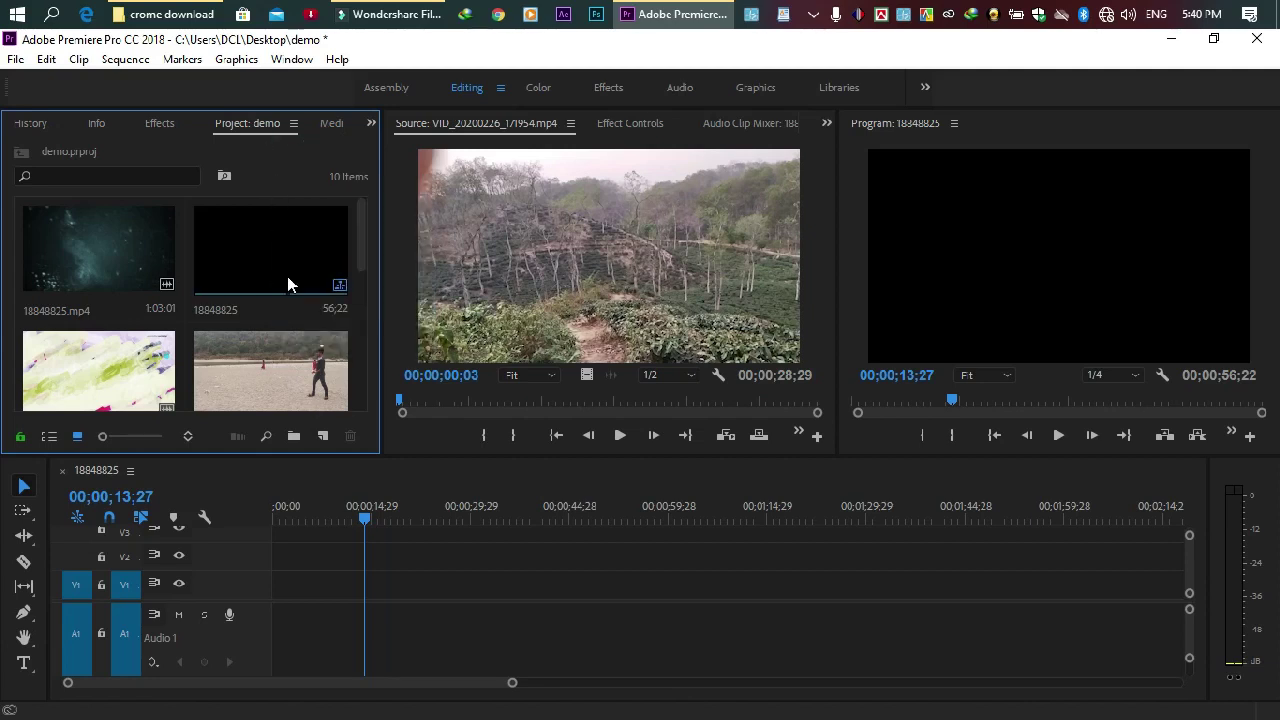
pyautogui.scroll(-5, 286, 300)
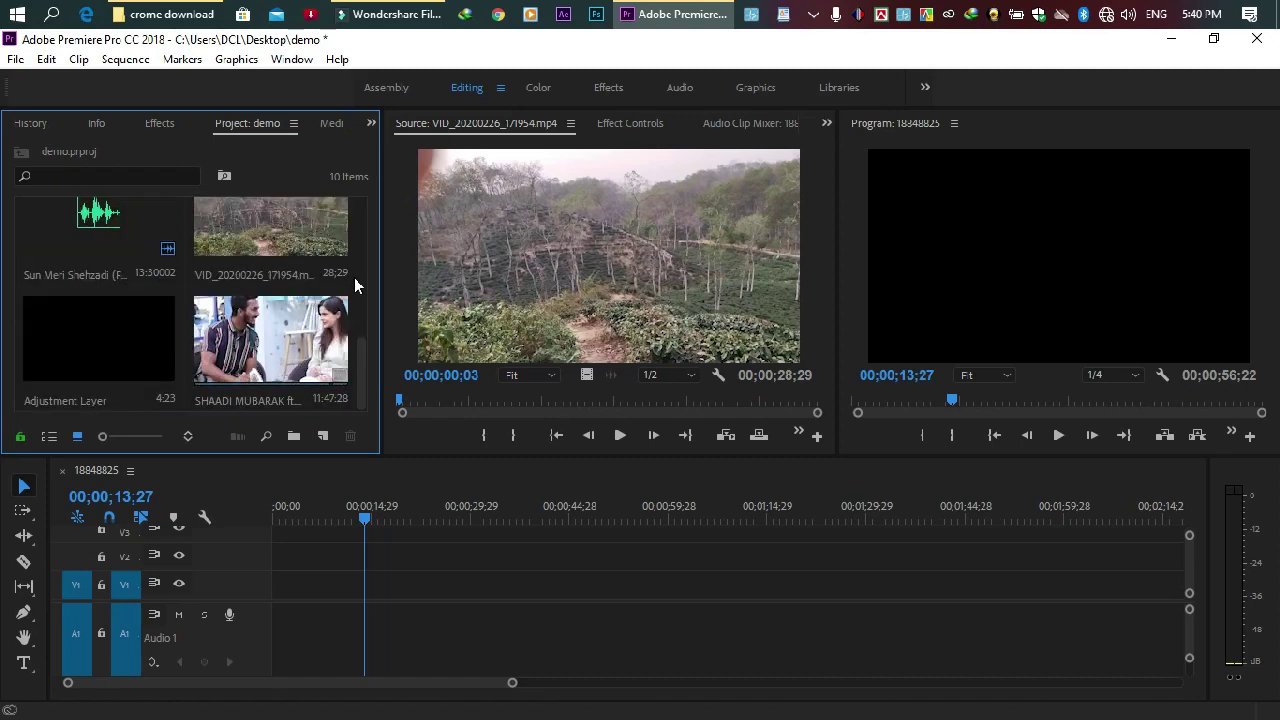
pyautogui.scroll(2, 265, 270)
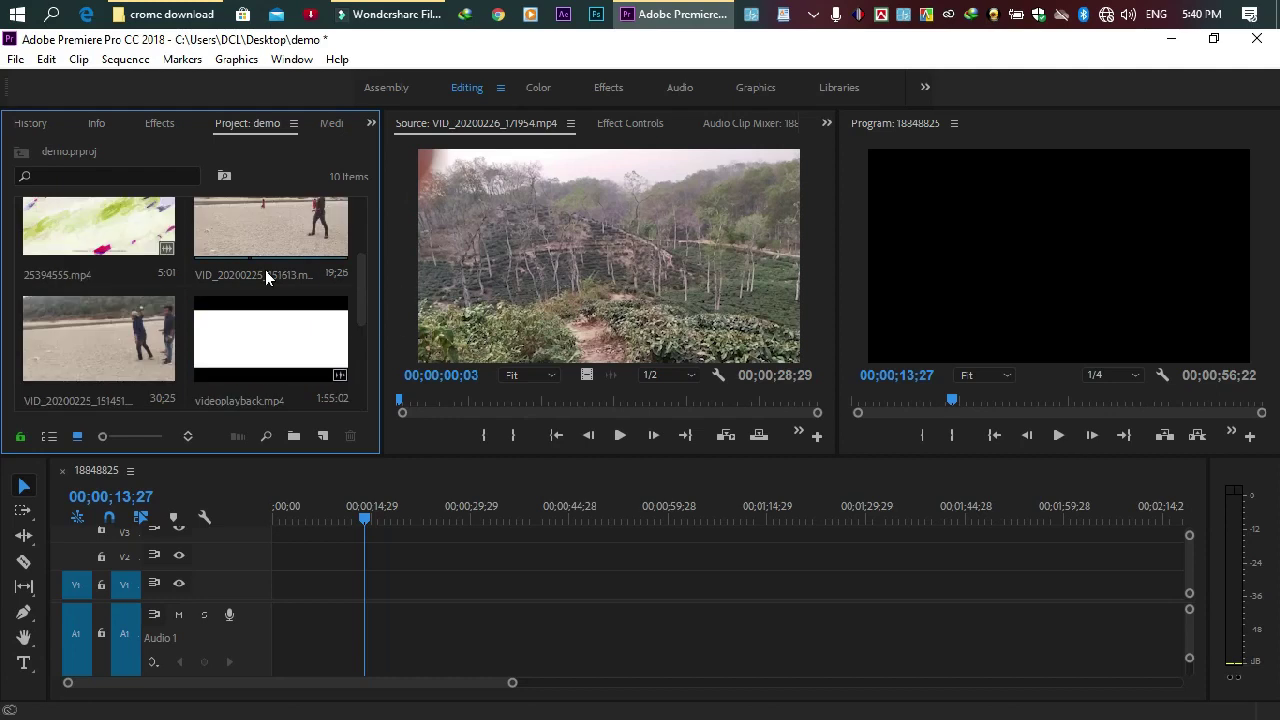
pyautogui.rightClick(275, 177)
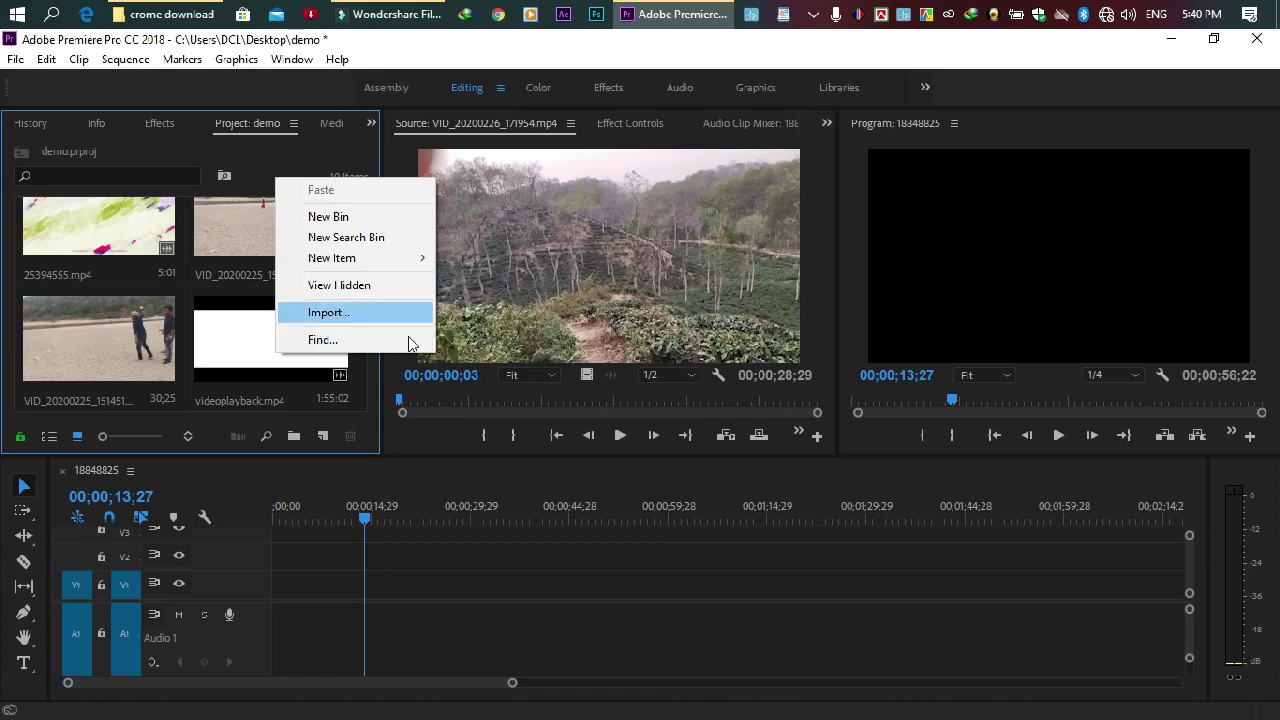
pyautogui.click(290, 138)
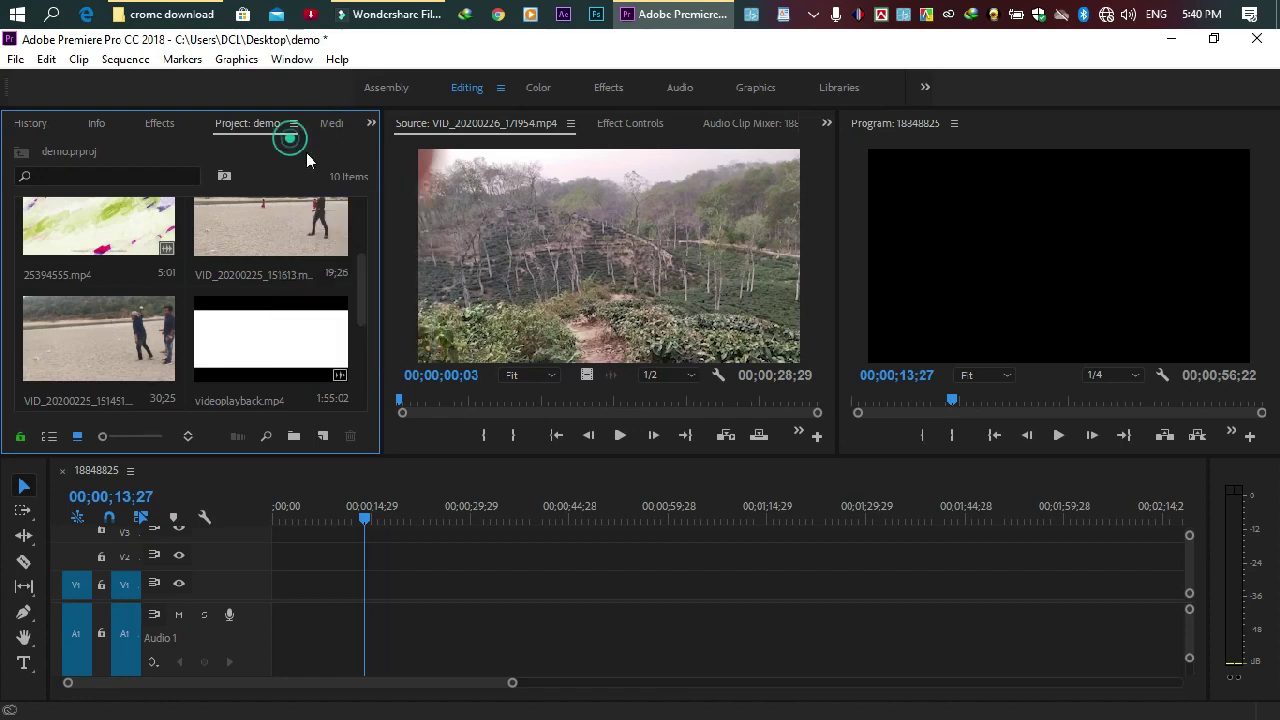
# Open the SHAADI MUBARAK video in the source monitor and move its playhead to 00:00:34:18.
pyautogui.scroll(-3, 300, 295)
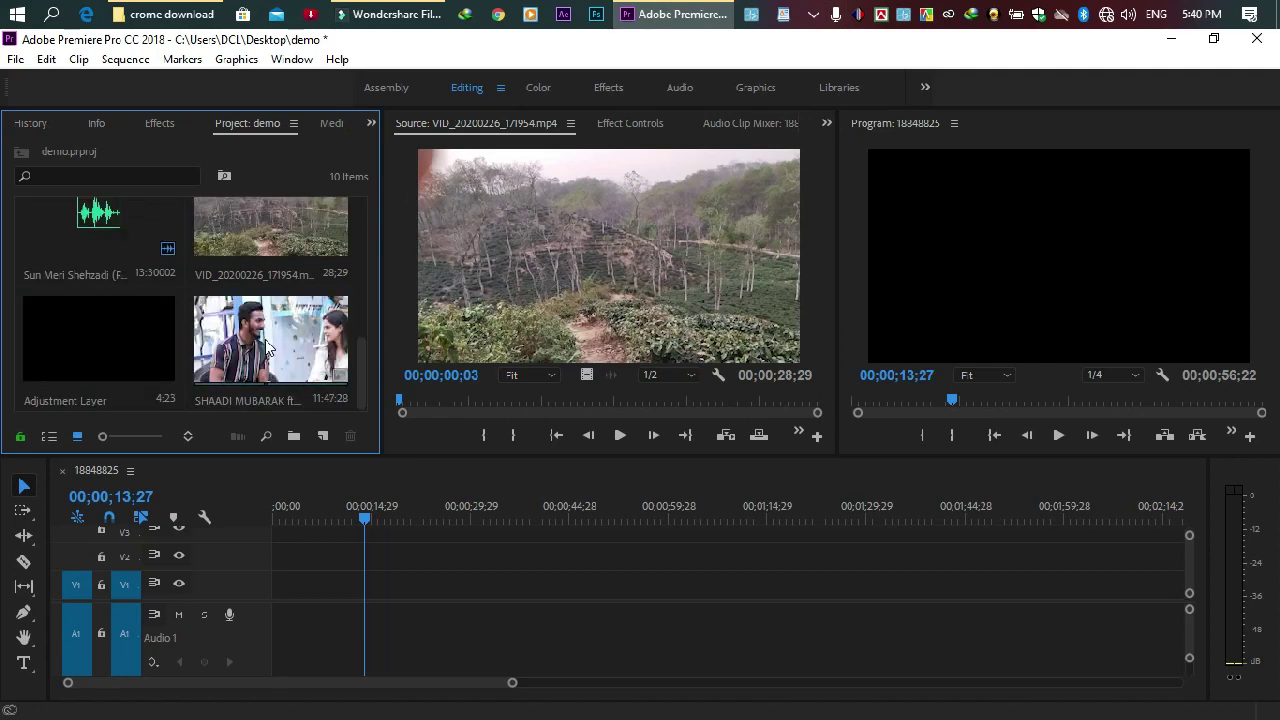
pyautogui.doubleClick(268, 348)
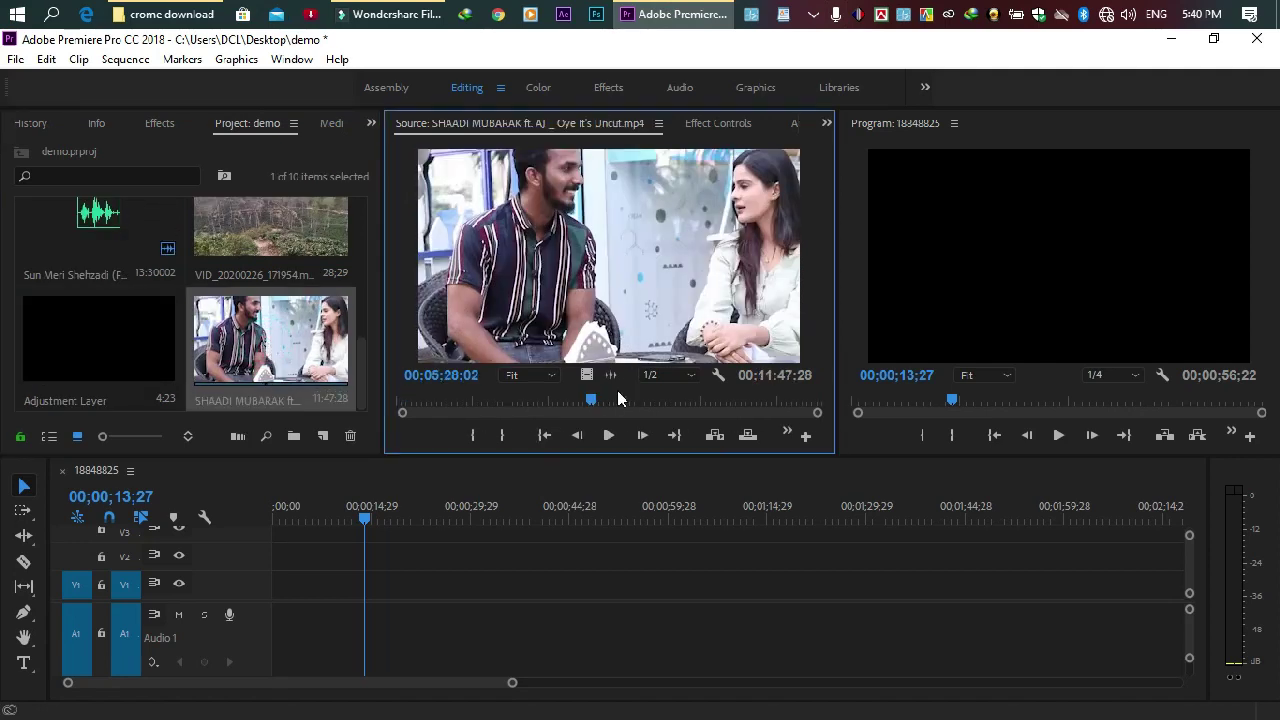
pyautogui.moveTo(593, 402); pyautogui.dragTo(416, 406)
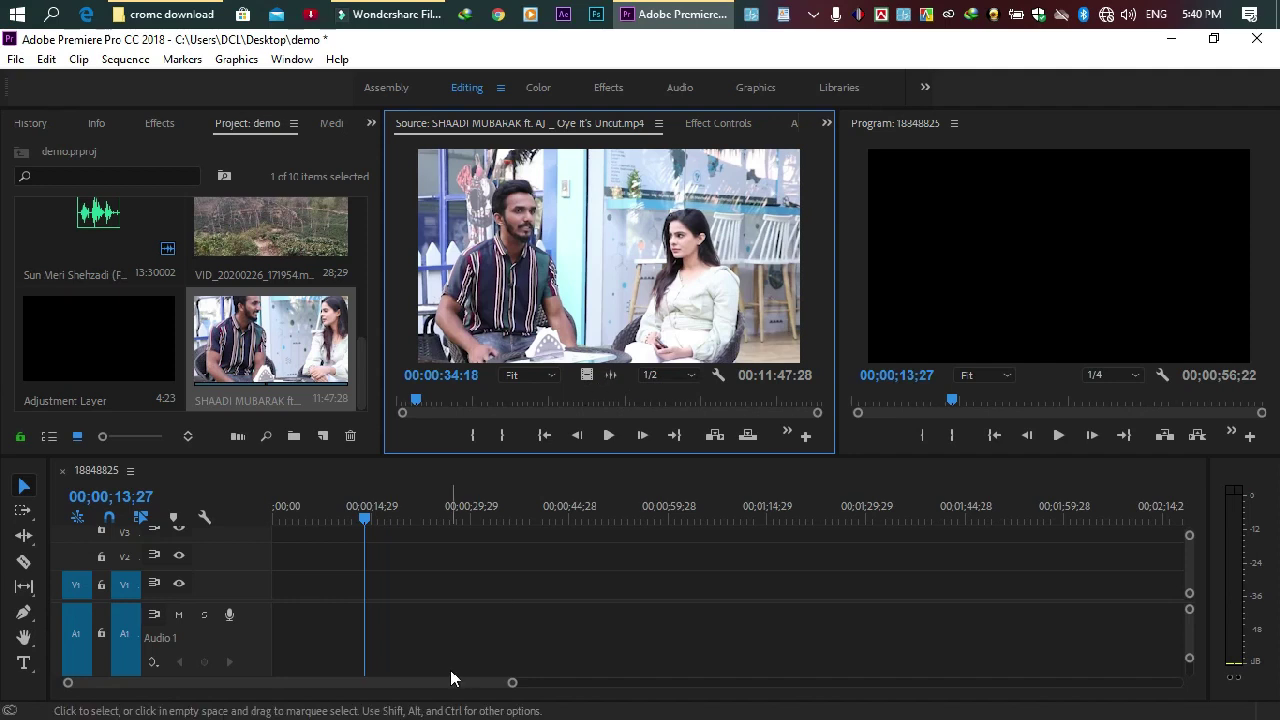
# Mark an in point at 00:01:34:12 and an out point at 00:03:08:23 on the SHAADI MUBARAK source clip.
pyautogui.moveTo(416, 403); pyautogui.dragTo(453, 402)
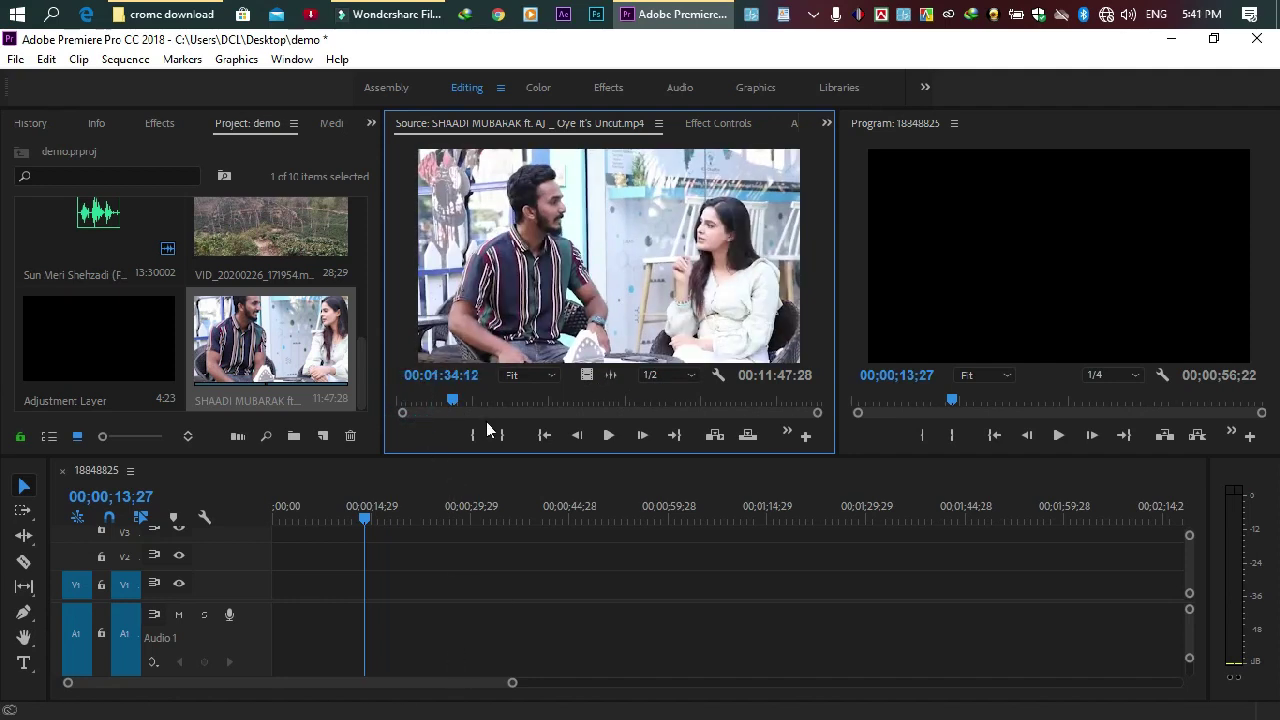
pyautogui.click(476, 435)
pyautogui.click(505, 404)
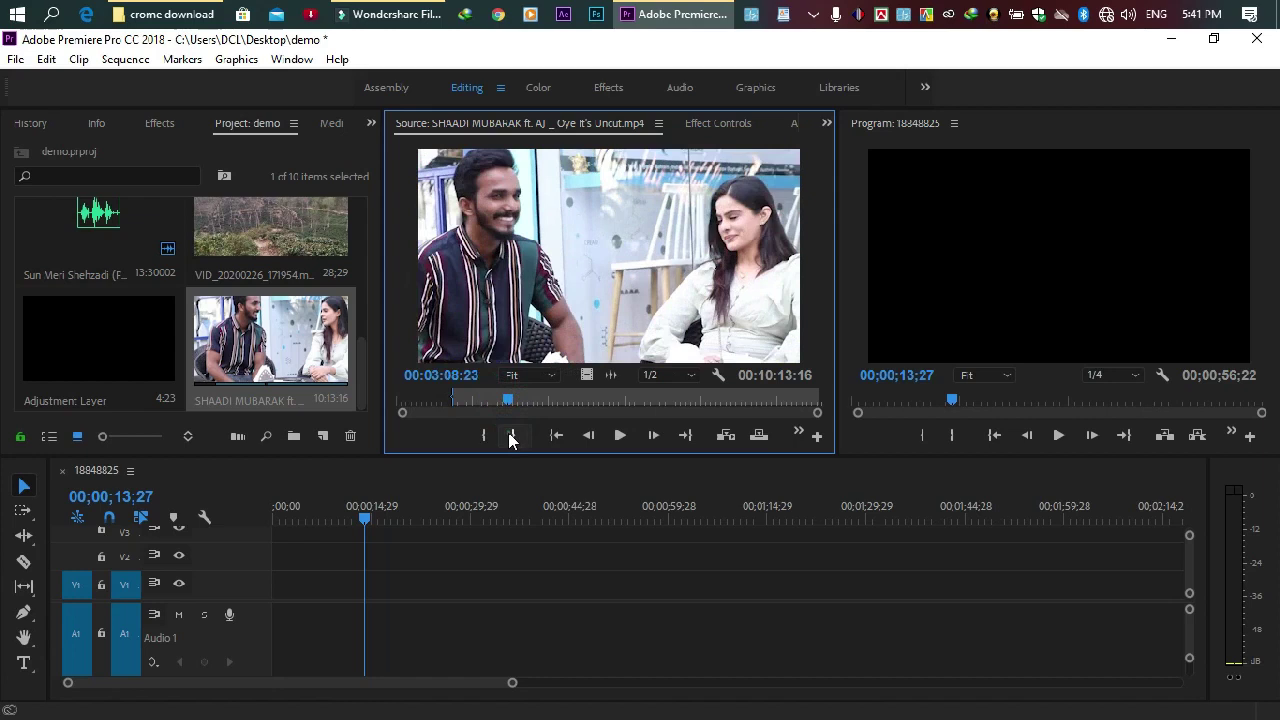
pyautogui.click(513, 435)
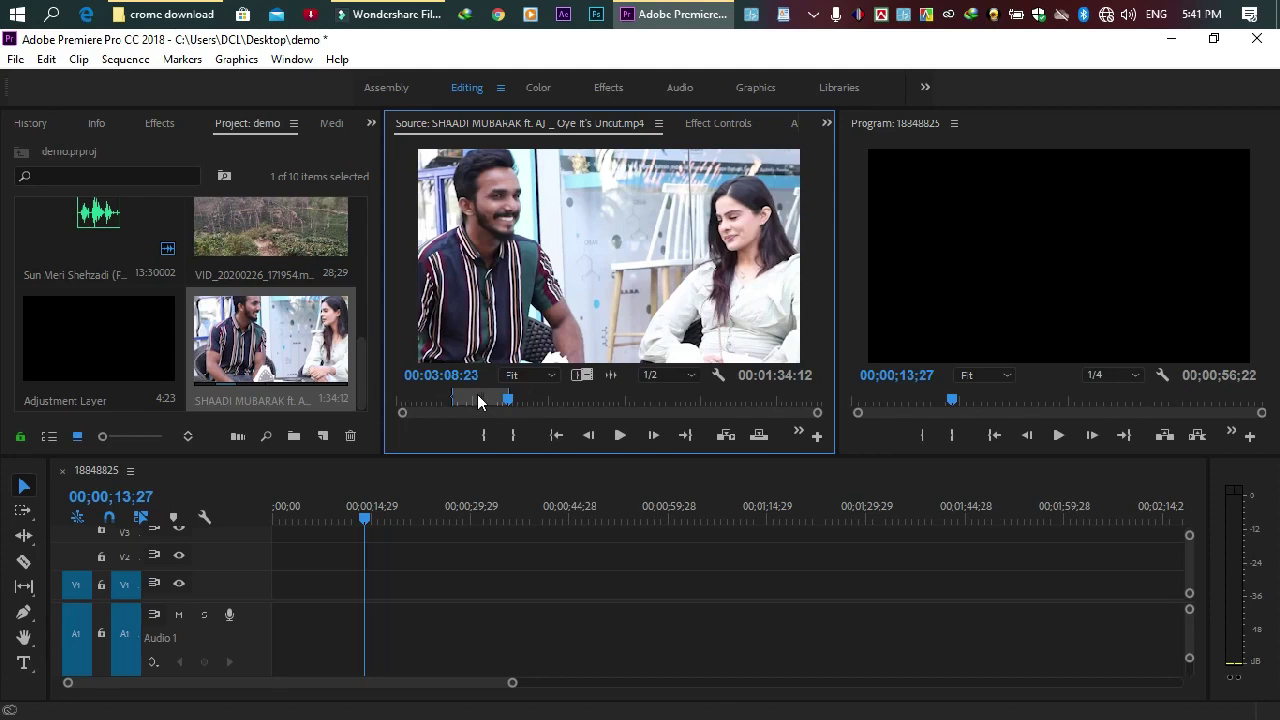
# Set the source clip's in point to 00:00:00:00 and extend its out point to the end of the video.
pyautogui.click(504, 440)
pyautogui.click(486, 435)
pyautogui.moveTo(505, 400); pyautogui.dragTo(400, 405)
pyautogui.click(484, 436)
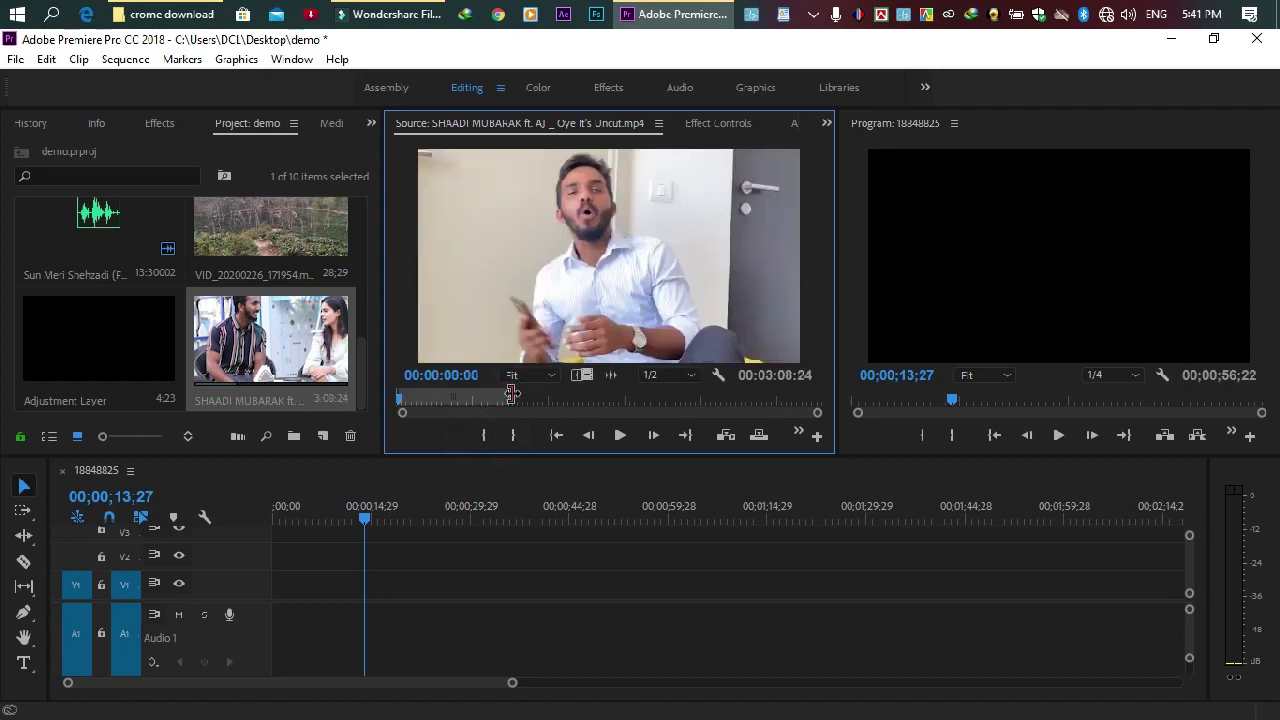
pyautogui.moveTo(511, 393)
pyautogui.mouseDown()
pyautogui.moveTo(820, 396)
pyautogui.moveTo(896, 410)
pyautogui.mouseUp()
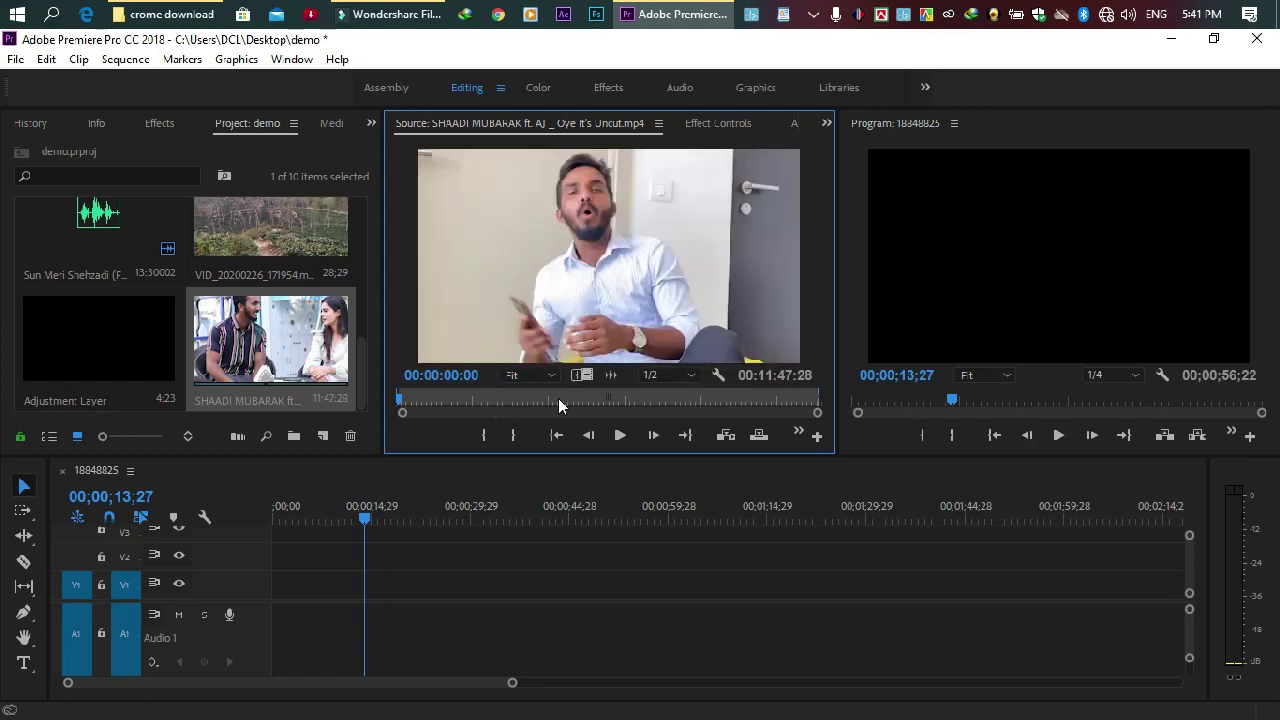
# Place the full SHAADI MUBARAK clip with its audio at the start of the 18848825 sequence, on V1 and A1.
pyautogui.click(597, 214)
pyautogui.doubleClick(288, 245)
pyautogui.doubleClick(270, 362)
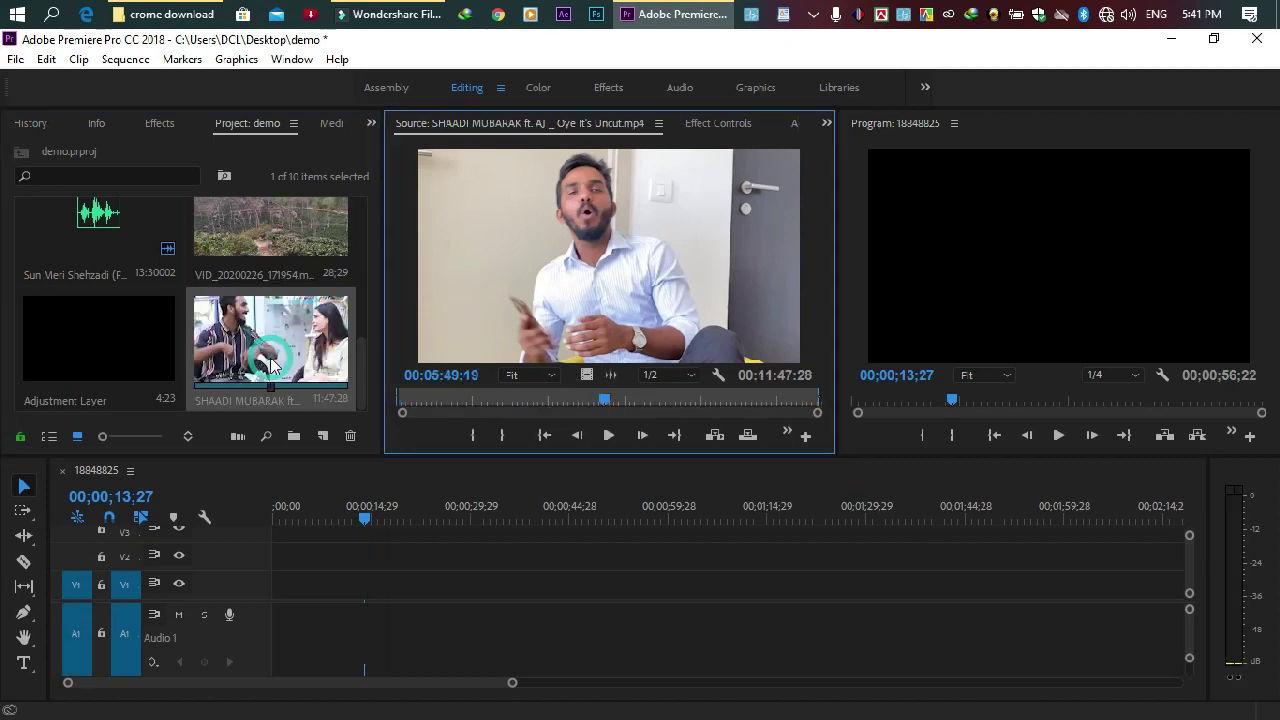
pyautogui.moveTo(557, 225); pyautogui.dragTo(309, 589)
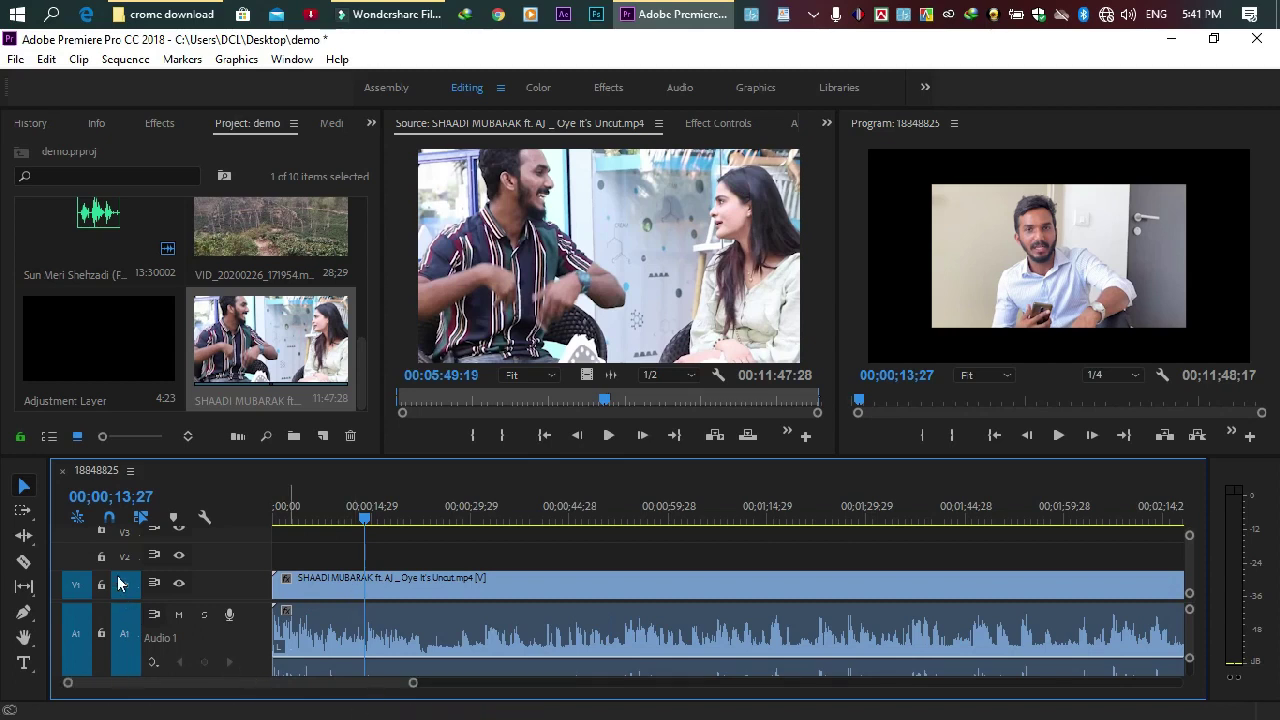
# Scale up the SHAADI MUBARAK clip in the program monitor until it fills the black frame.
pyautogui.click(390, 599)
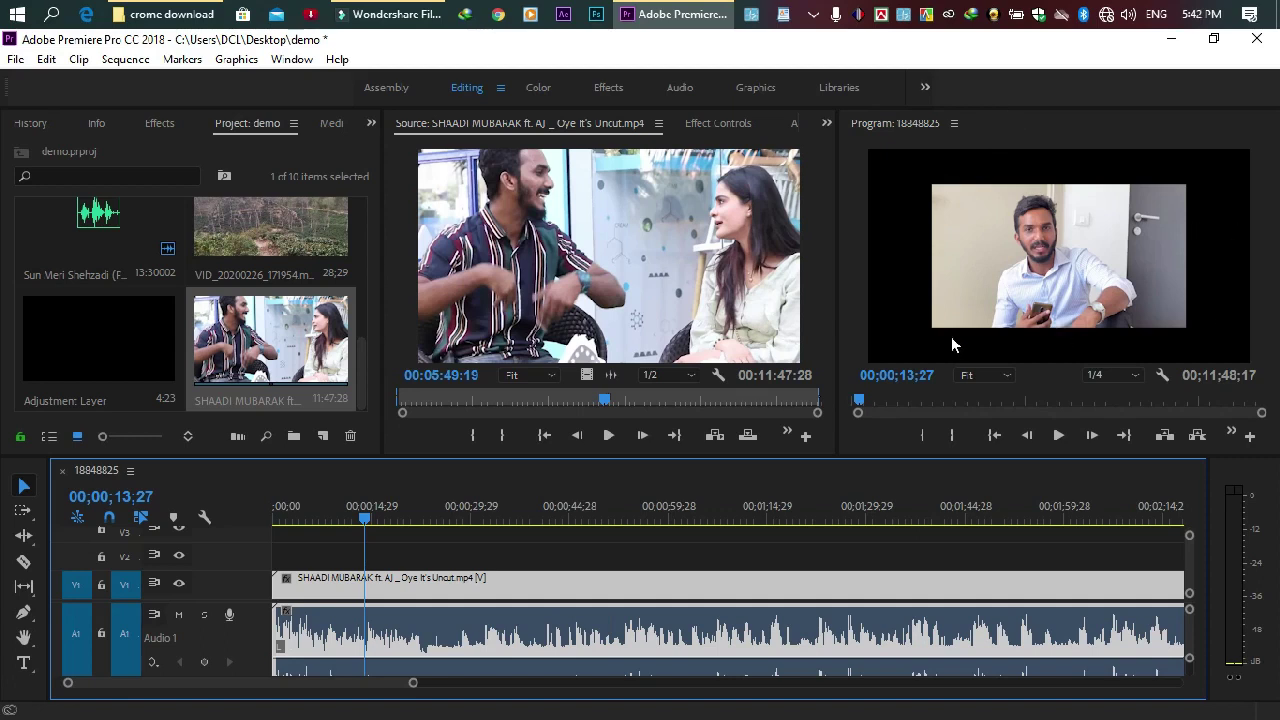
pyautogui.click(997, 254)
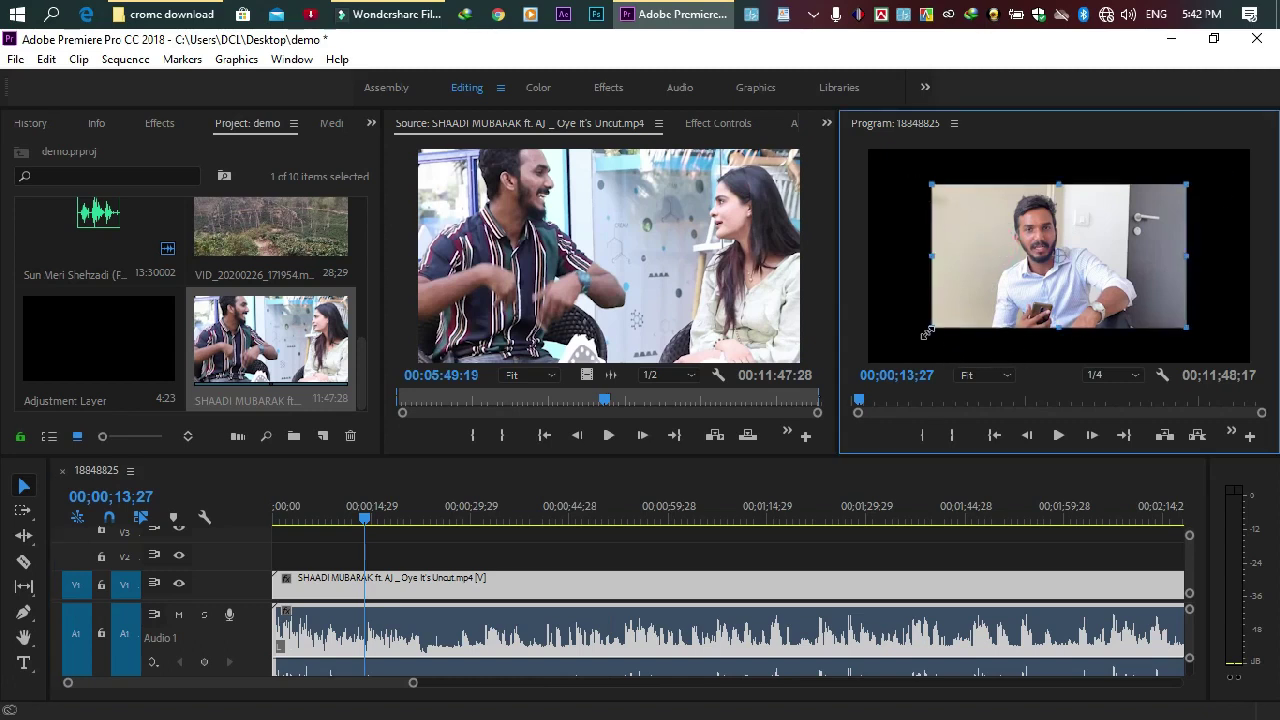
pyautogui.moveTo(932, 328); pyautogui.dragTo(865, 365)
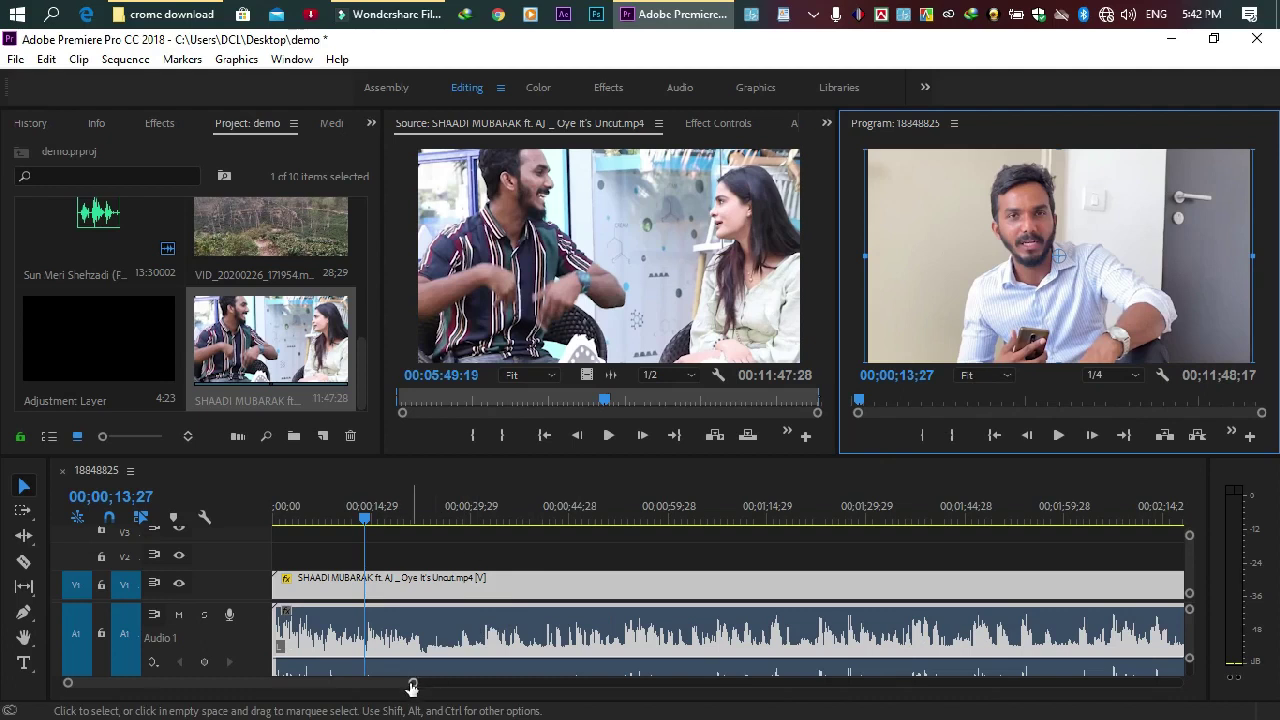
# Compress the timeline scale to show about five minutes and make the timeline area taller.
pyautogui.moveTo(411, 687); pyautogui.dragTo(610, 712)
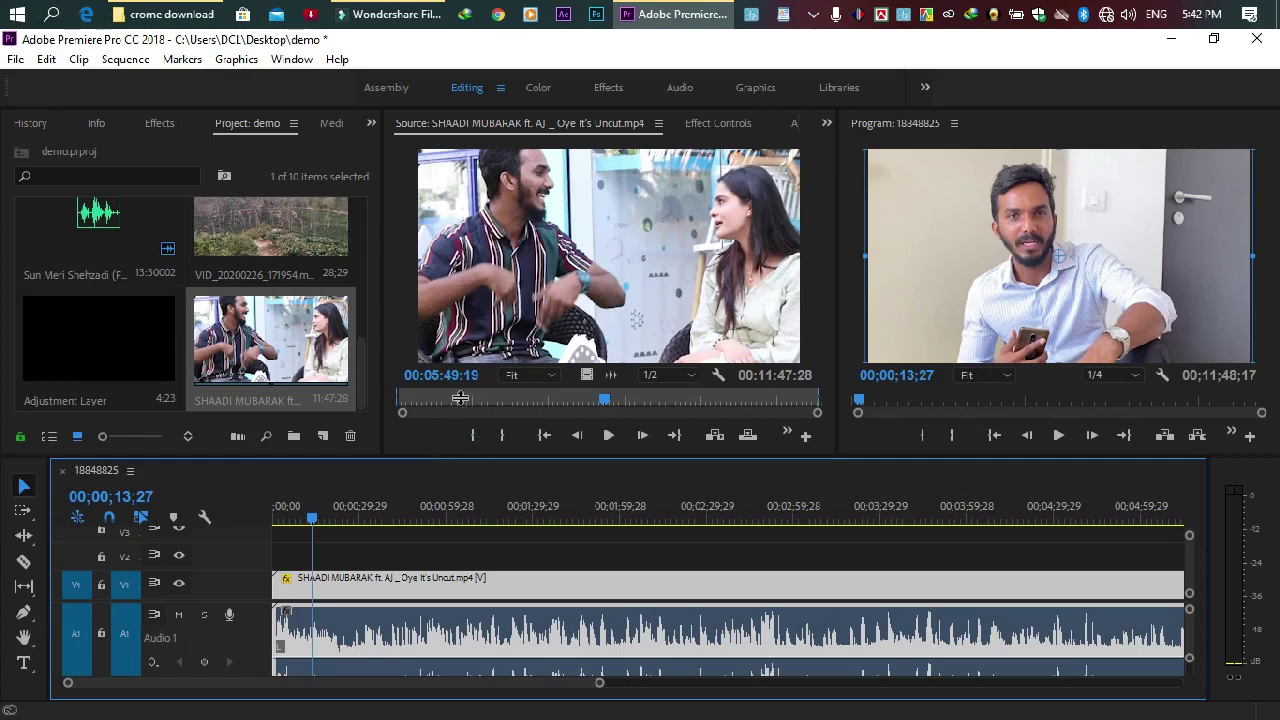
pyautogui.moveTo(497, 457); pyautogui.dragTo(497, 398)
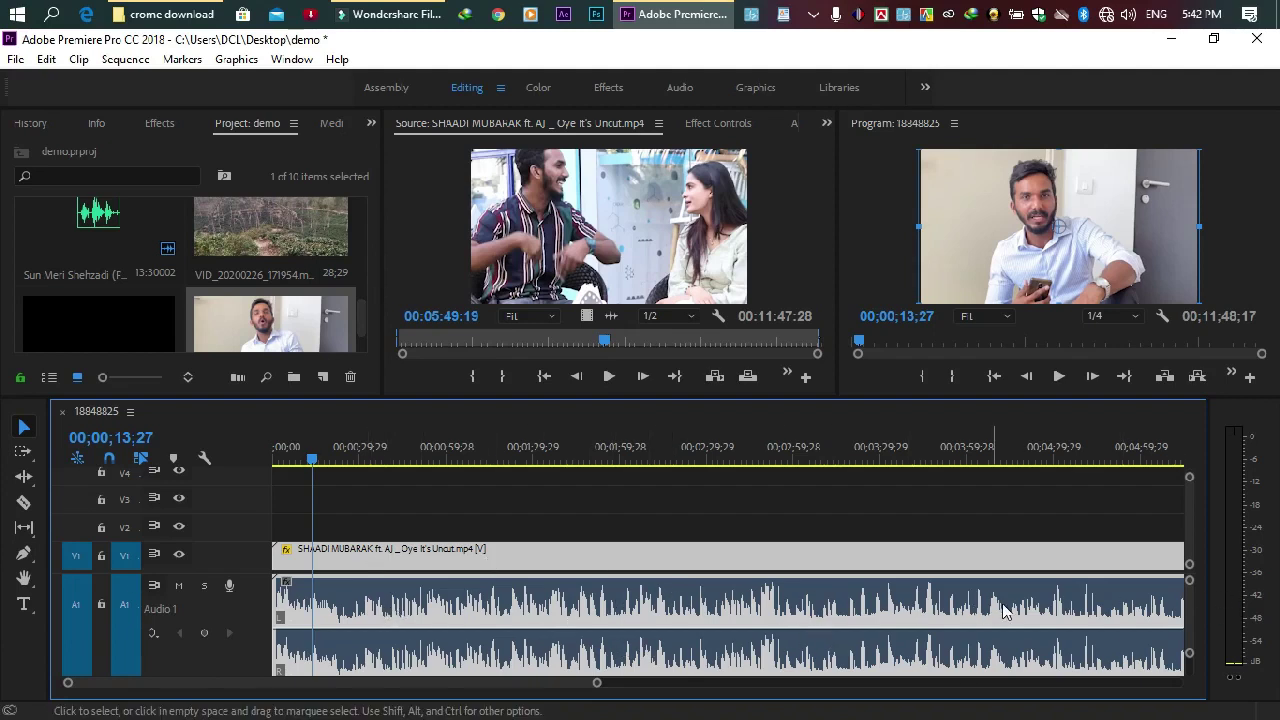
# Check the sequence's audio tracks, make Audio 1 slightly taller and compress the timeline scale to show about eleven minutes.
pyautogui.scroll(-1, 1189, 608)
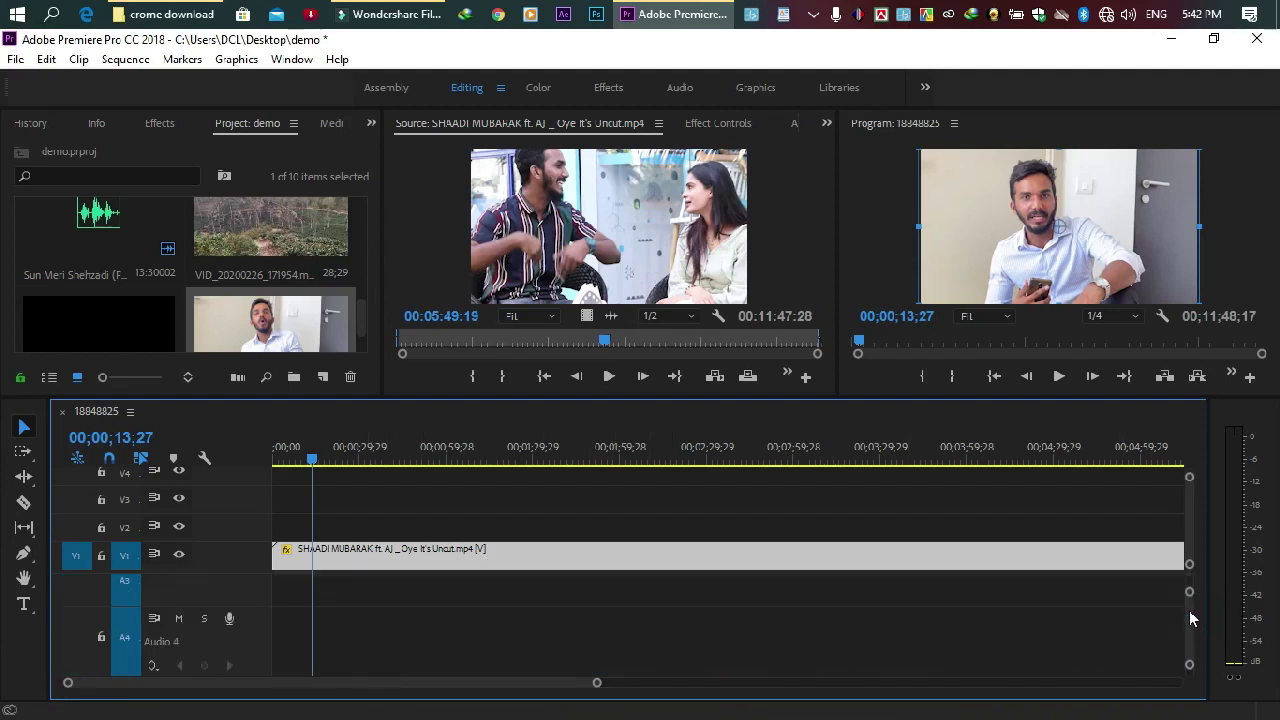
pyautogui.scroll(1, 1189, 597)
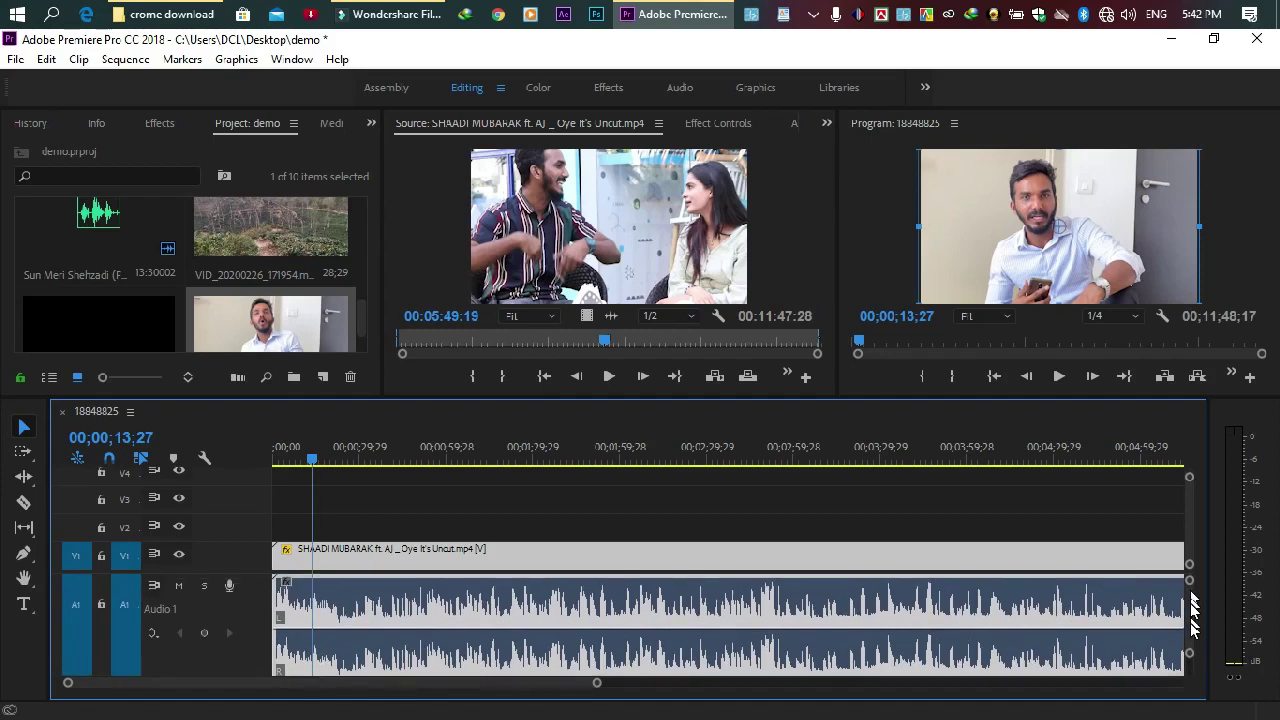
pyautogui.scroll(-2, 1193, 612)
pyautogui.click(1191, 608)
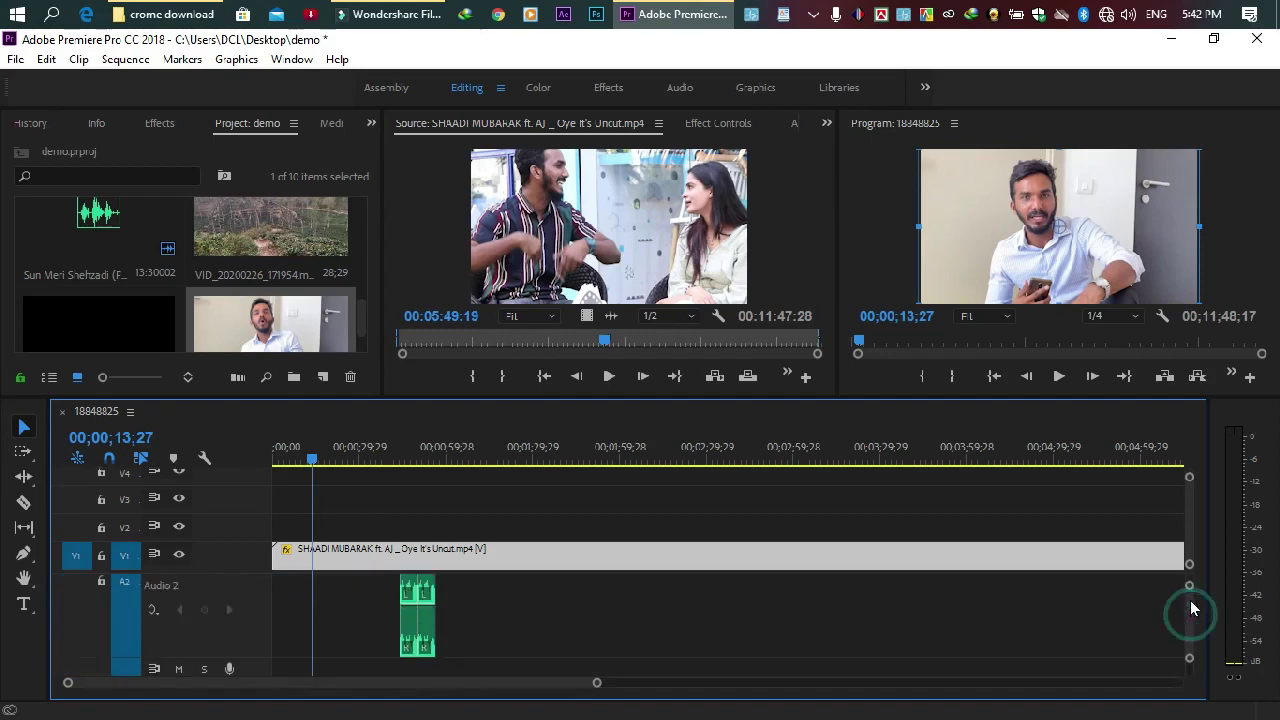
pyautogui.scroll(2, 1191, 608)
pyautogui.click(1189, 583)
pyautogui.moveTo(1189, 583); pyautogui.dragTo(1189, 568)
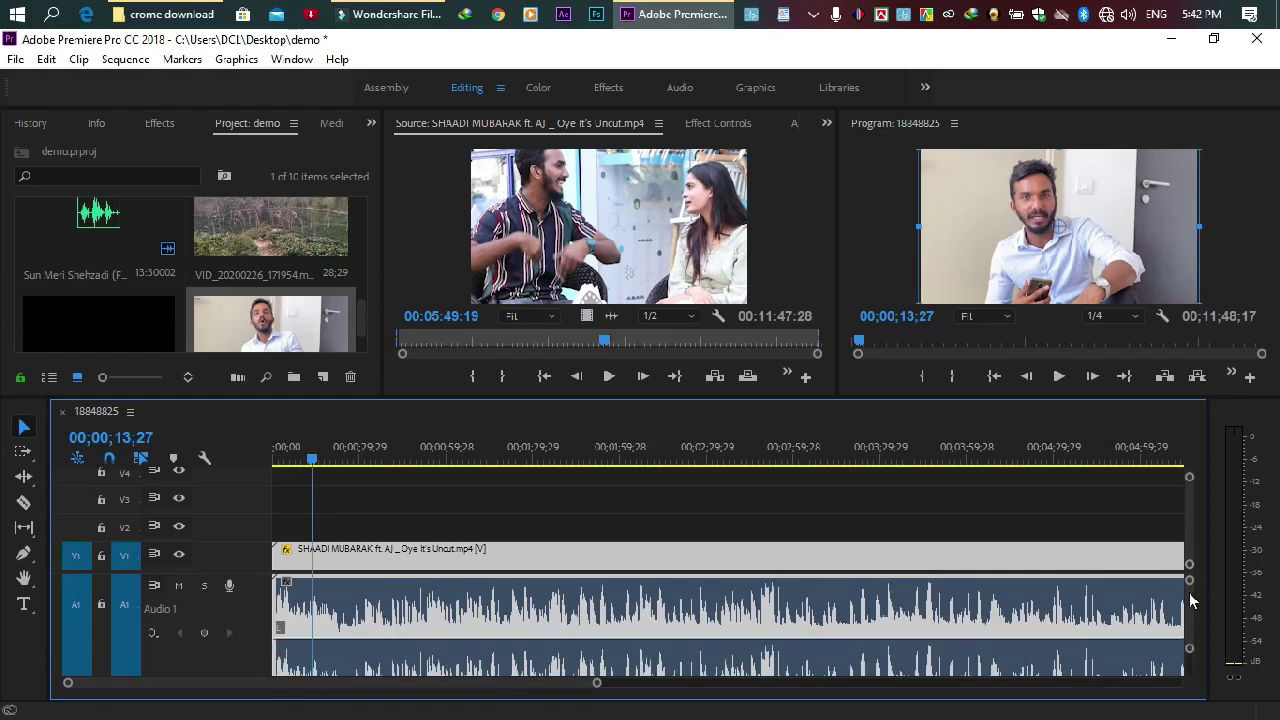
pyautogui.click(487, 566)
pyautogui.moveTo(594, 685); pyautogui.dragTo(855, 716)
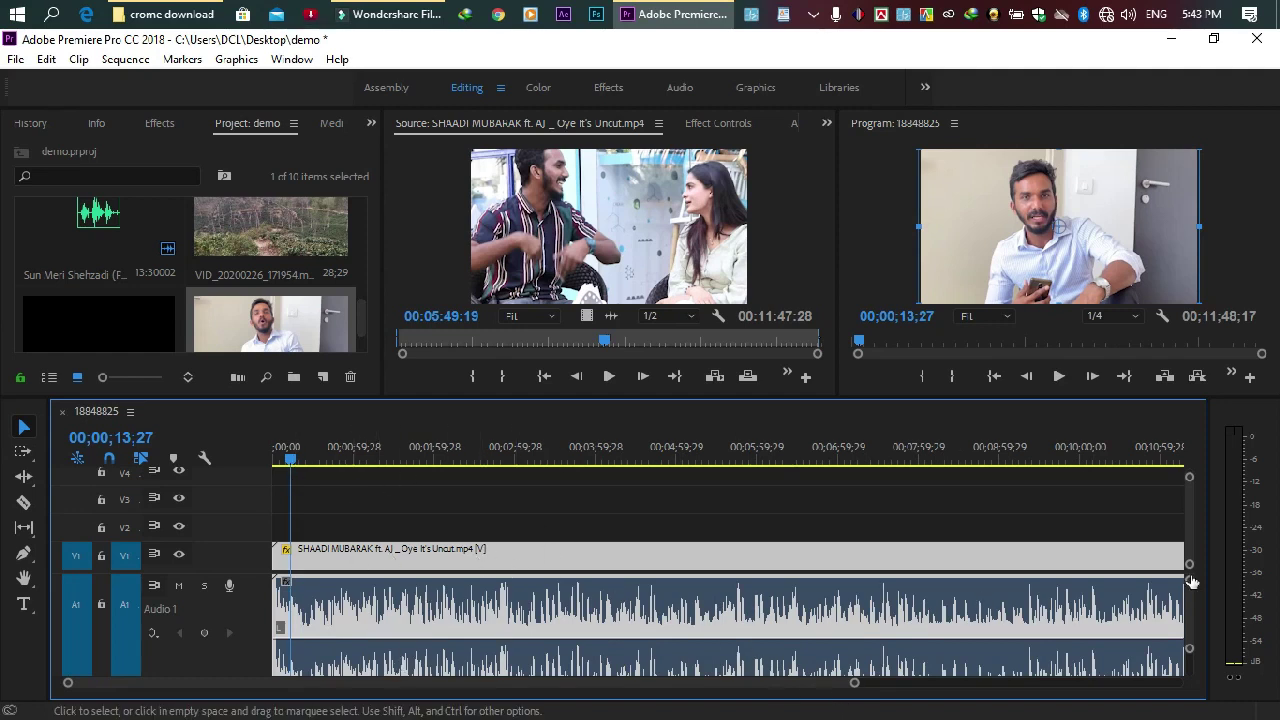
# Delete the leftover green audio clips from the Audio 2 track and return to the Audio 1 track.
pyautogui.scroll(-1, 1186, 607)
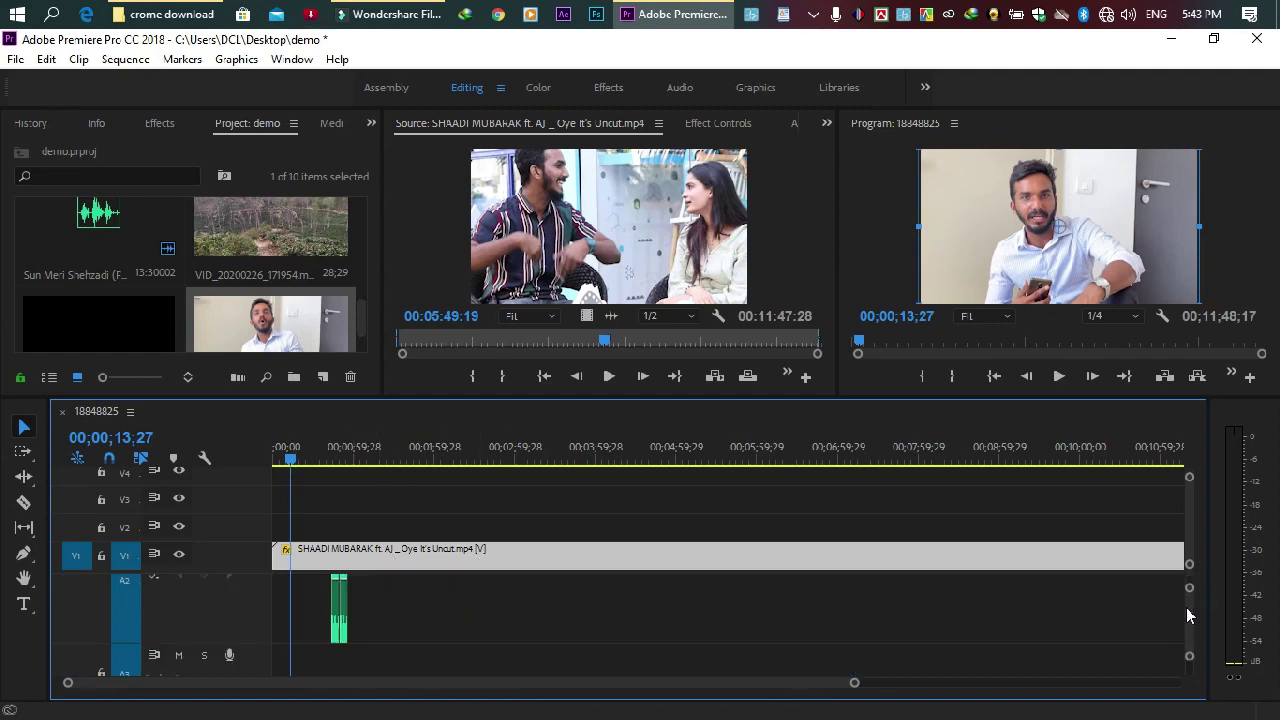
pyautogui.scroll(-2, 1187, 606)
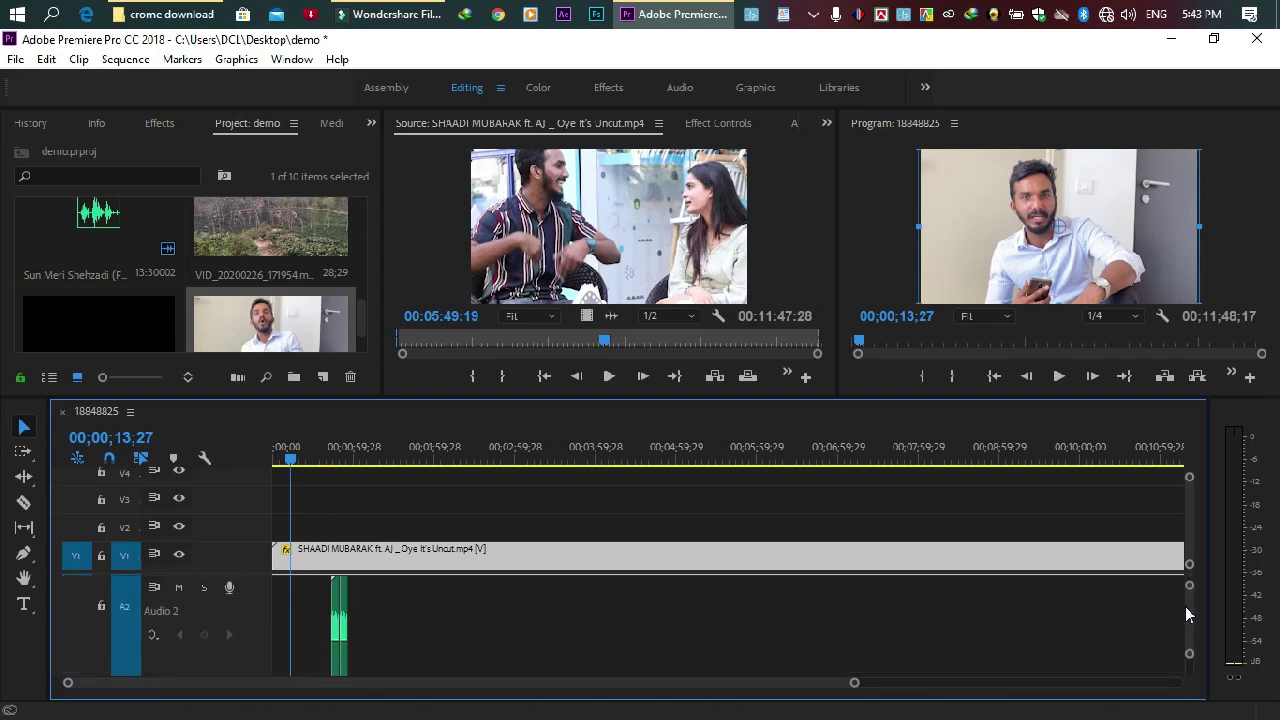
pyautogui.moveTo(430, 588); pyautogui.dragTo(281, 630)
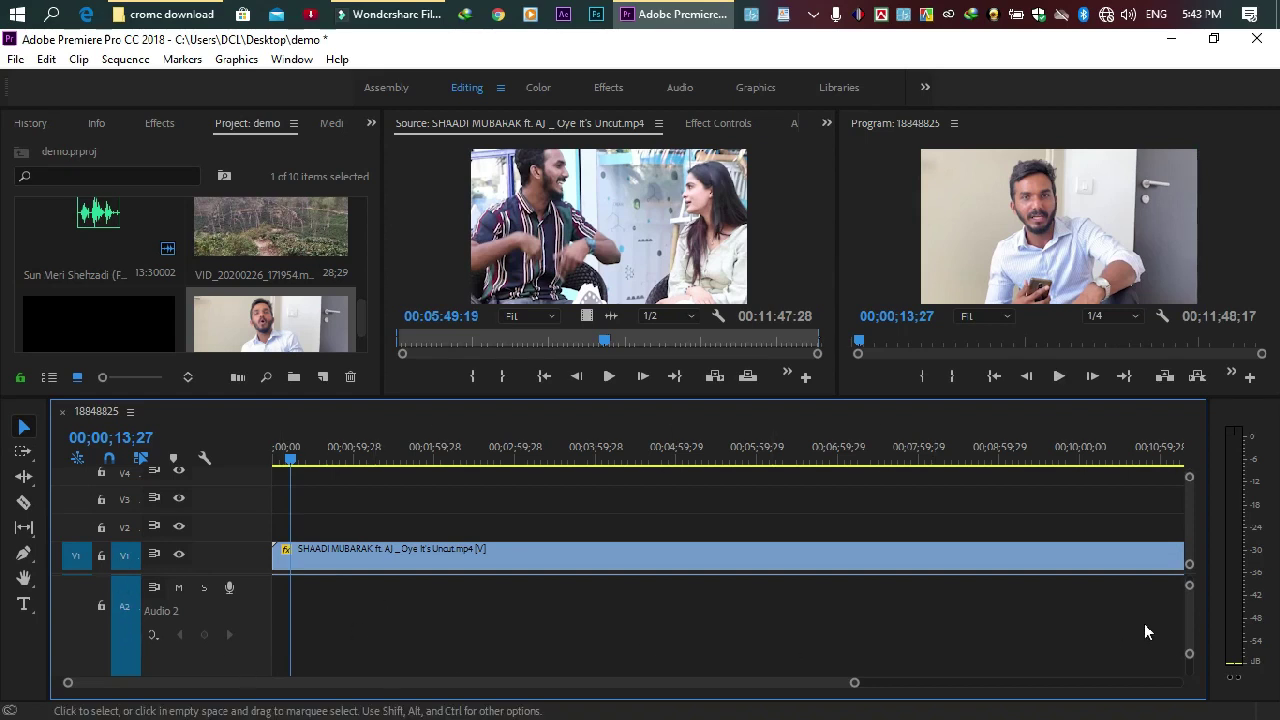
pyautogui.moveTo(1190, 617); pyautogui.dragTo(1192, 592)
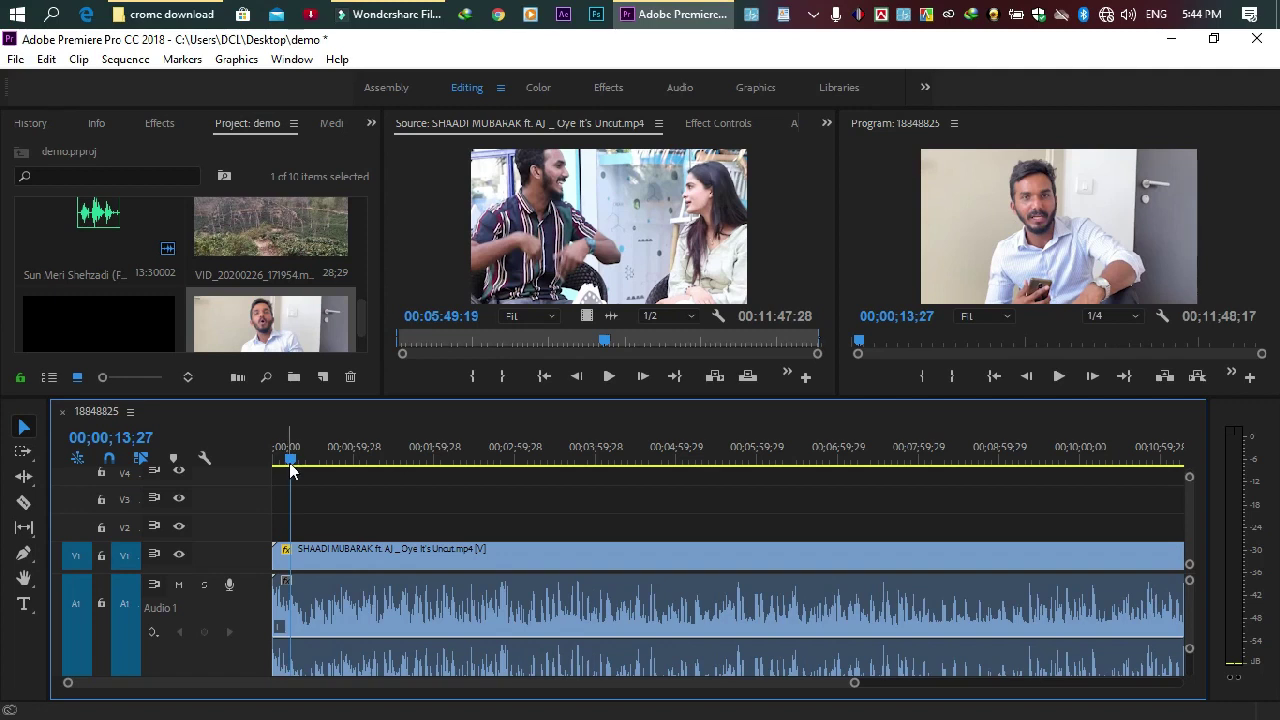
# Play the first few seconds of the sequence from the start to hear the clip's unprocessed audio.
pyautogui.moveTo(290, 466); pyautogui.dragTo(275, 461)
pyautogui.click(1060, 377)
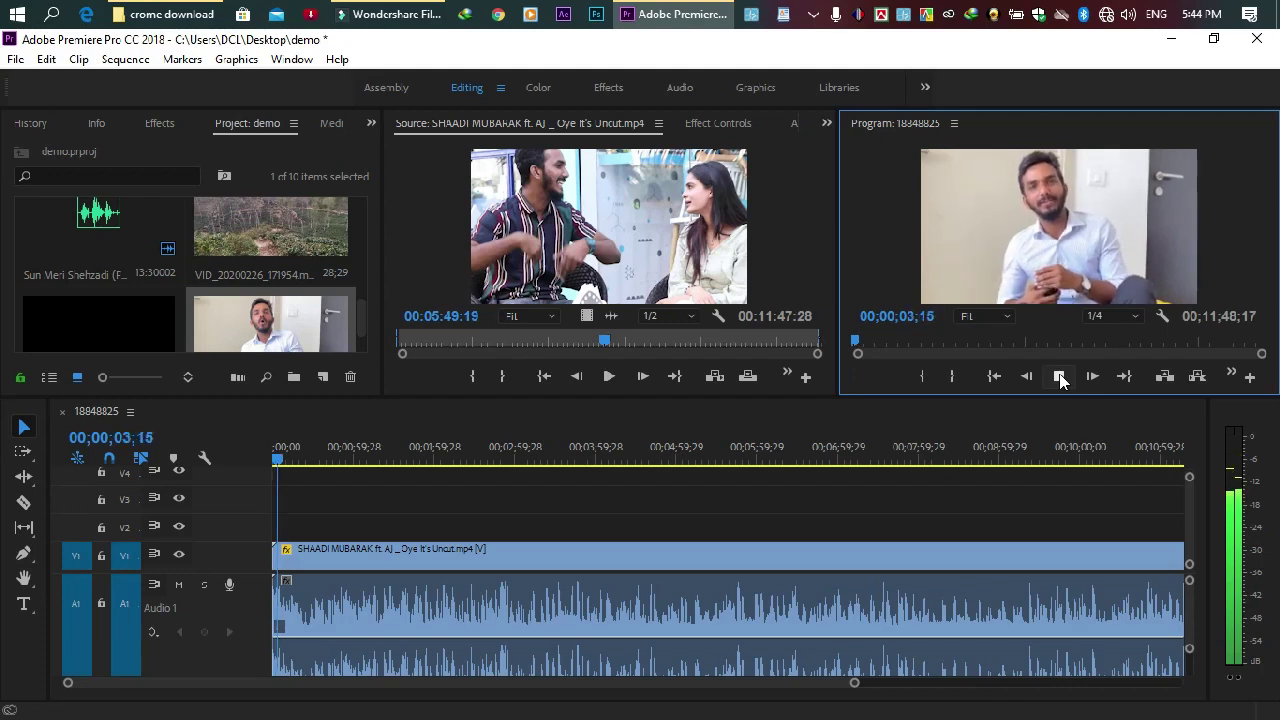
pyautogui.click(1060, 377)
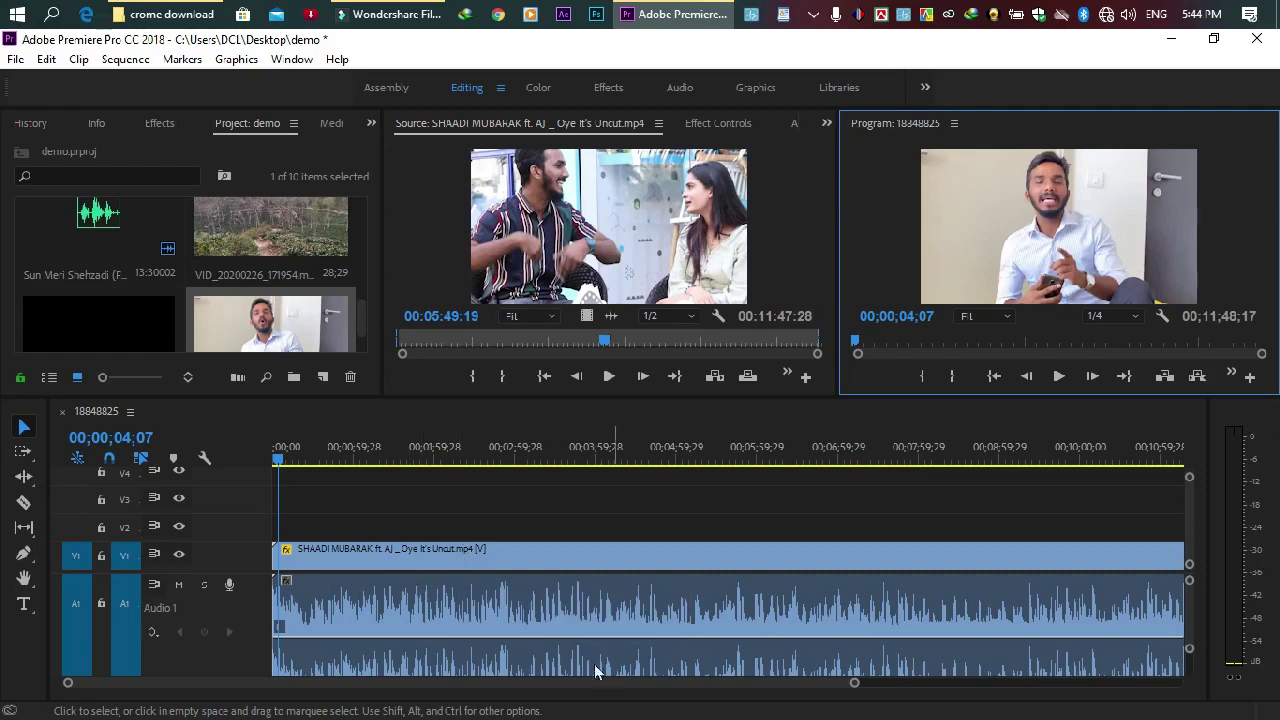
# Find DeNoiser by searching the effects for "den" and add it to the SHAADI MUBARAK audio on A1, accepting the newer Adaptive Noise Reduction version.
pyautogui.click(539, 612)
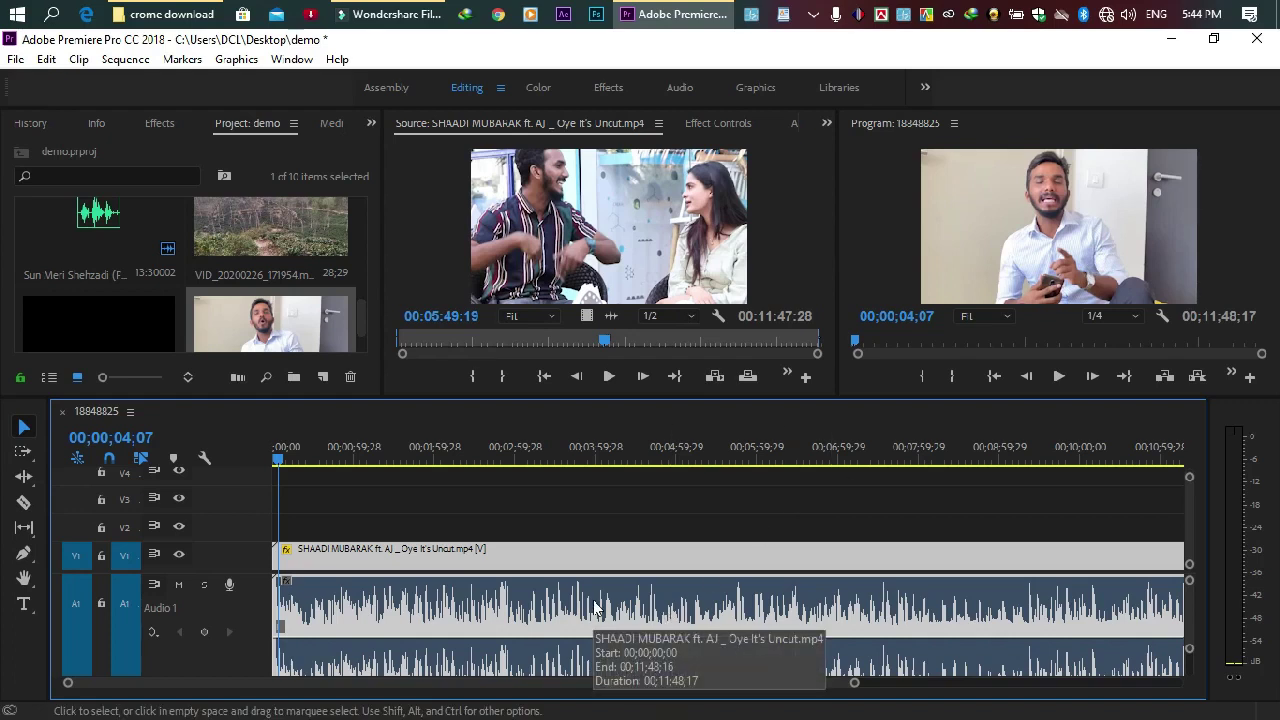
pyautogui.click(160, 124)
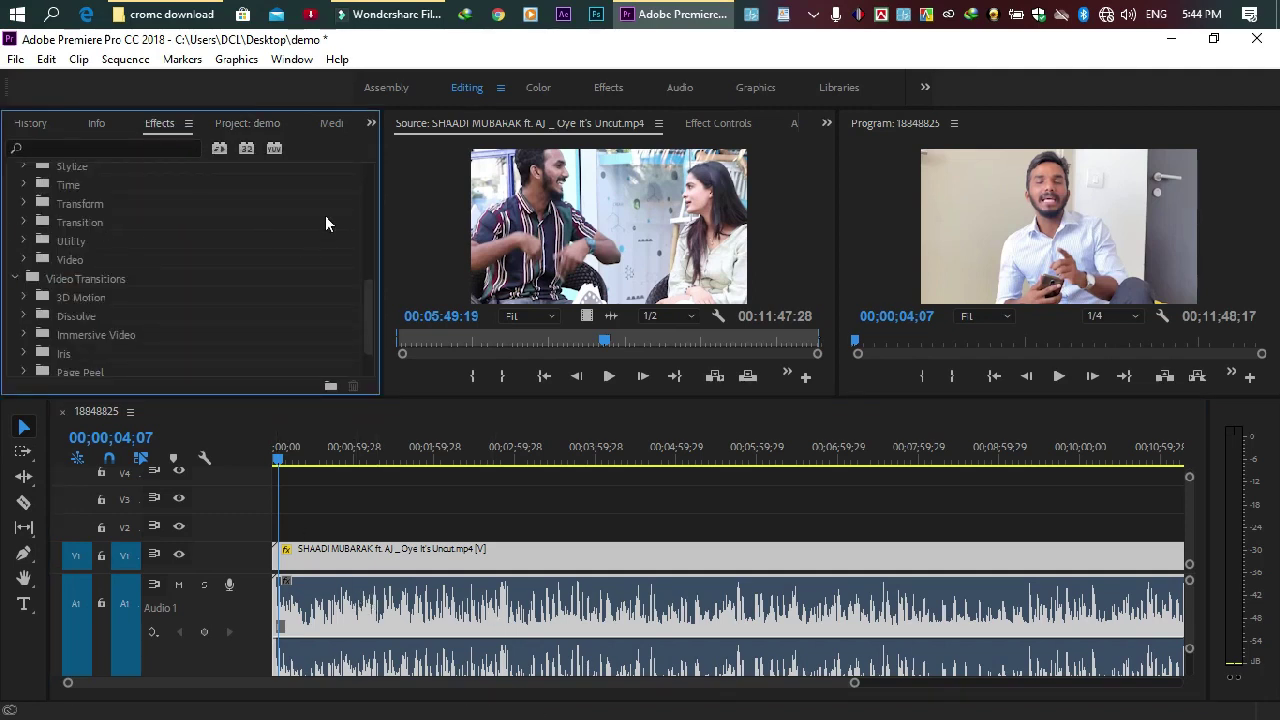
pyautogui.scroll(5, 100, 152)
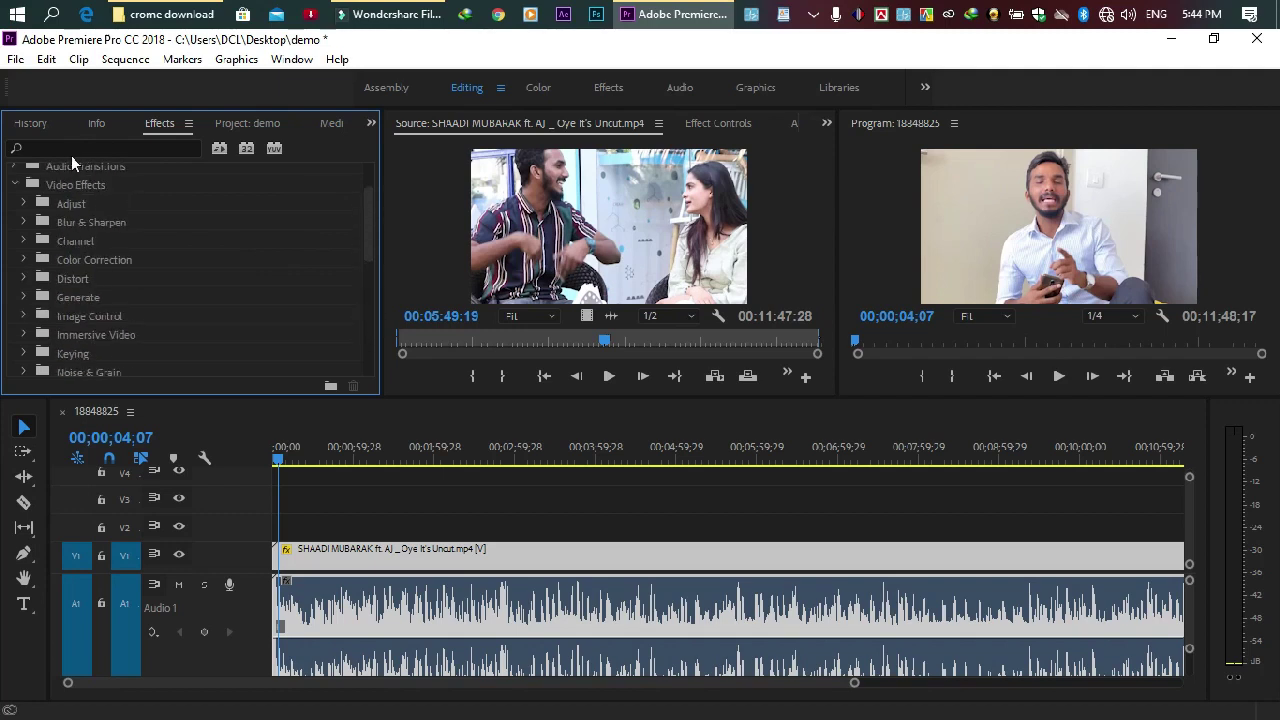
pyautogui.scroll(2, 71, 155)
pyautogui.click(52, 149)
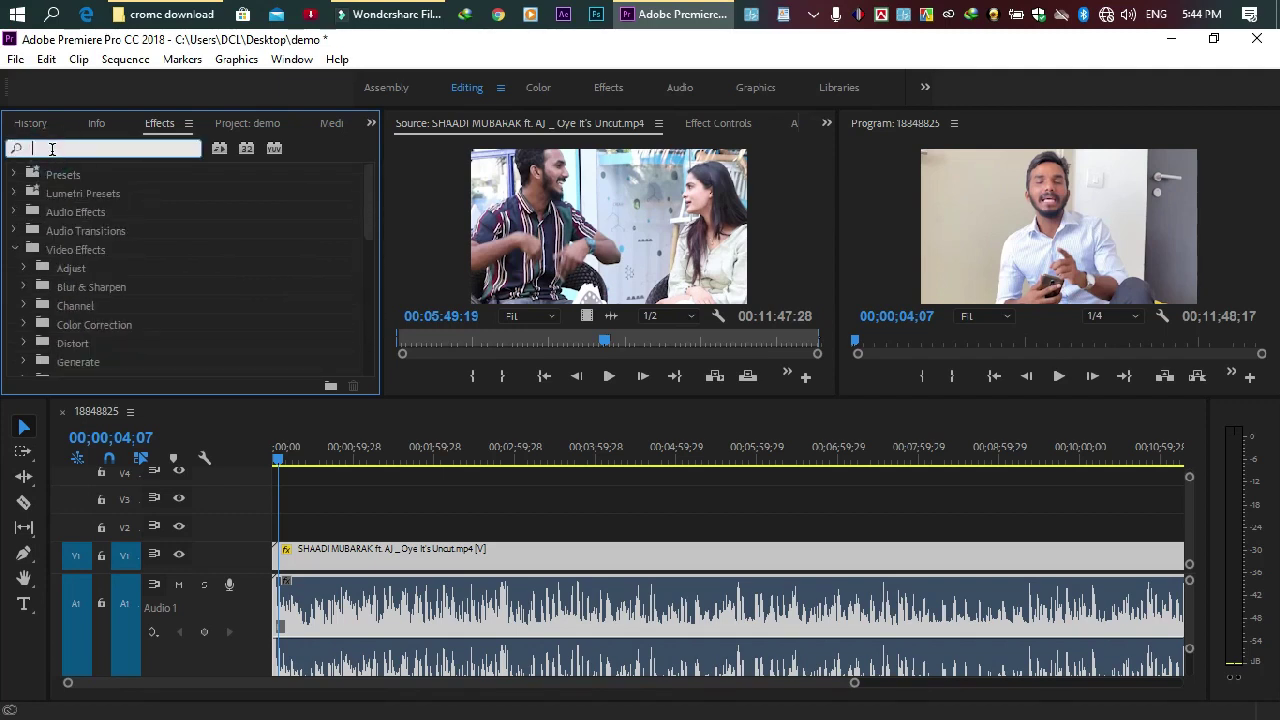
pyautogui.write('de')
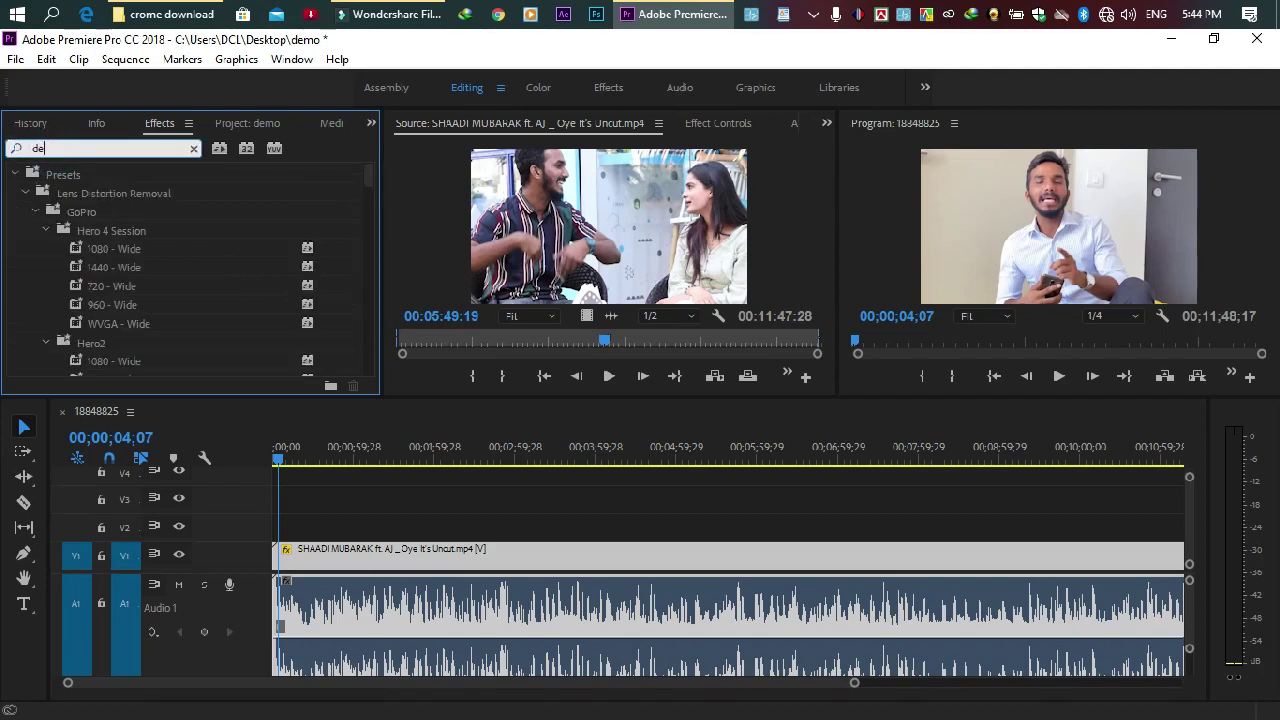
pyautogui.write('n')
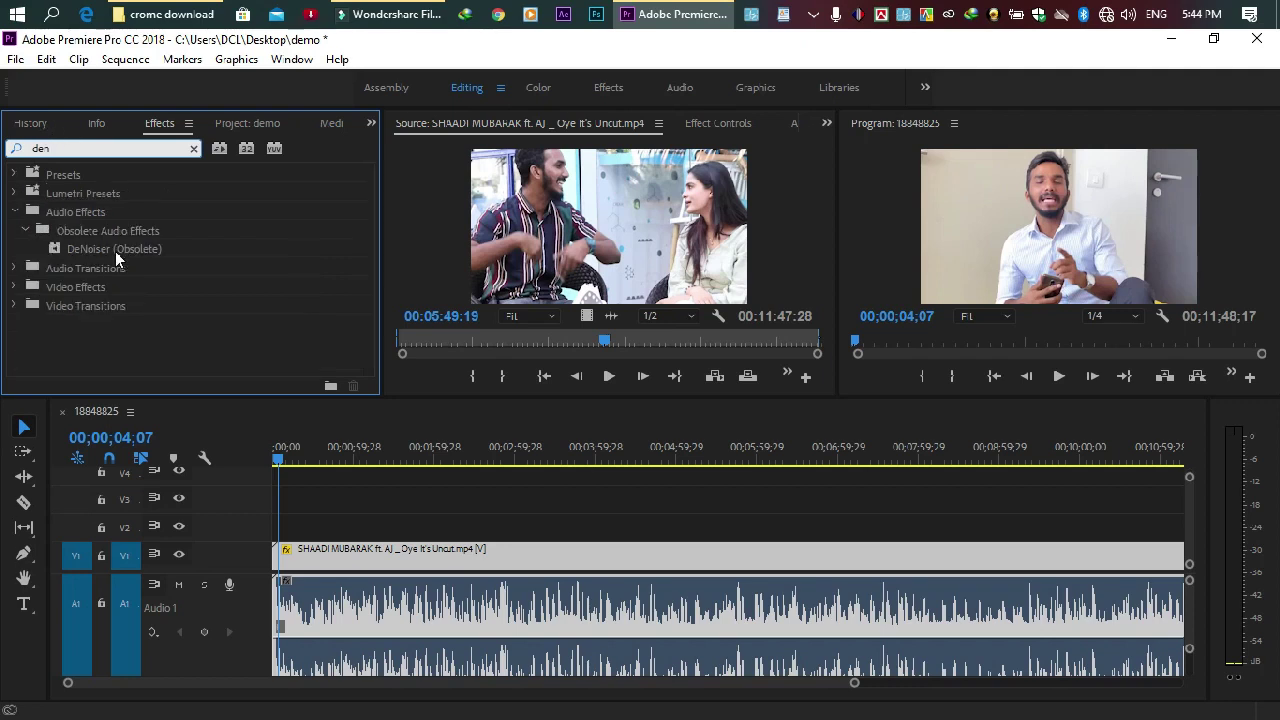
pyautogui.moveTo(115, 251); pyautogui.dragTo(372, 618)
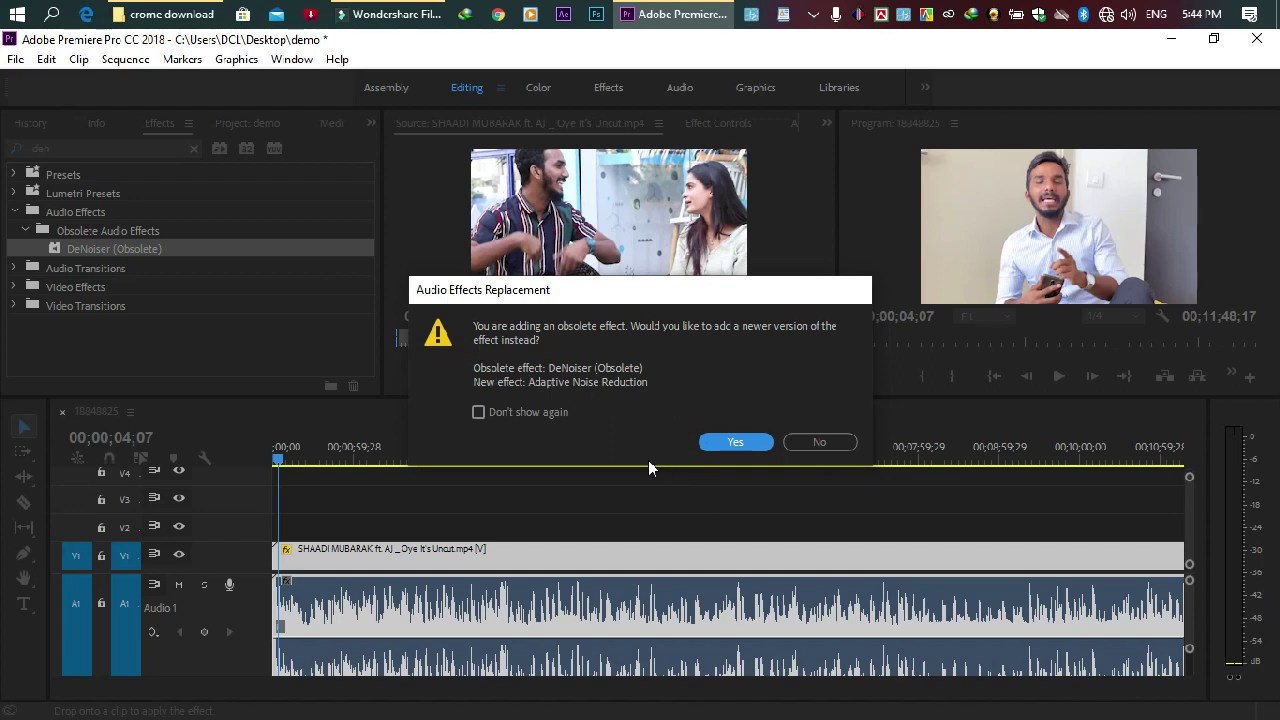
pyautogui.click(753, 444)
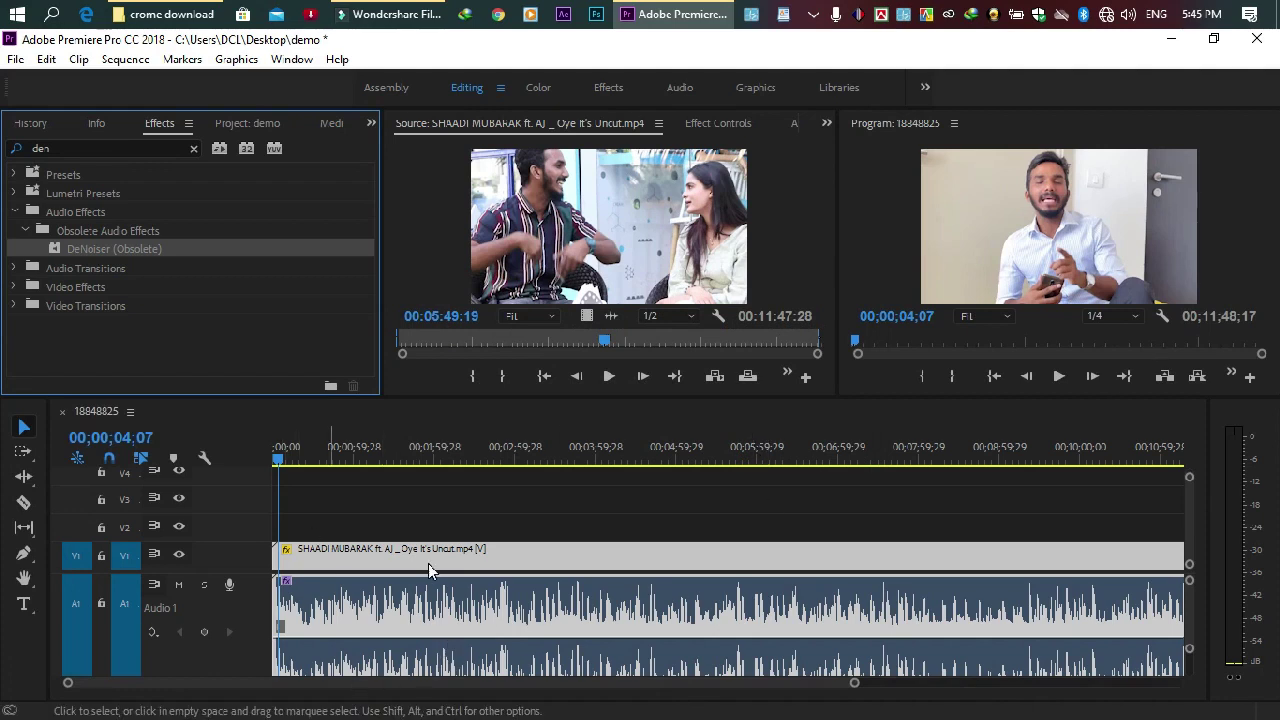
# Play a few seconds of the clip with noise reduction, stop, and move the playhead to about the one-minute mark.
pyautogui.click(1061, 376)
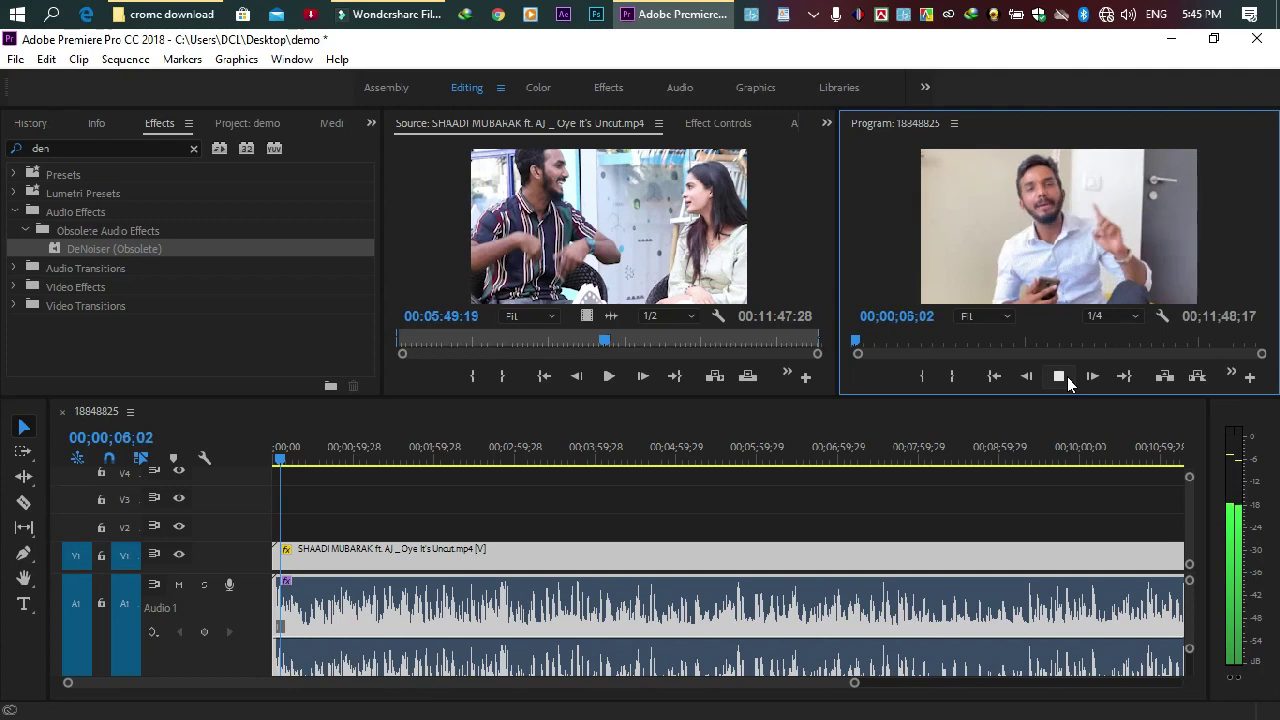
pyautogui.click(1070, 377)
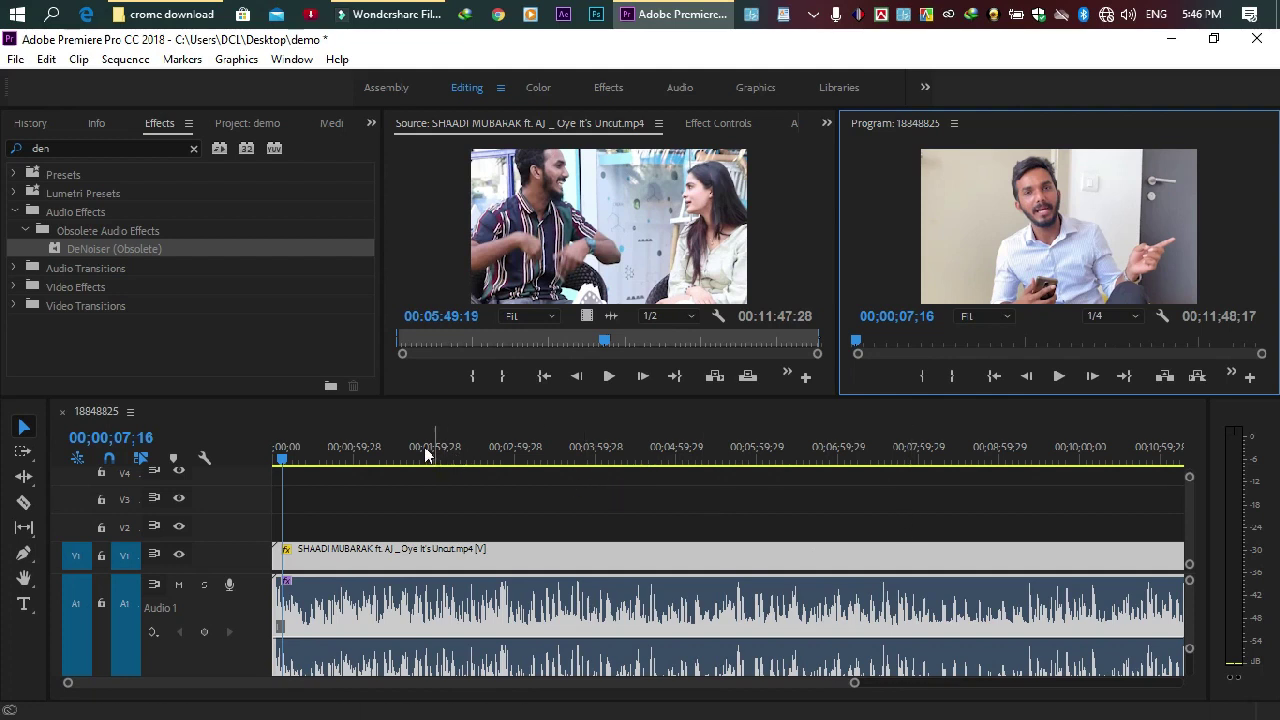
pyautogui.click(300, 452)
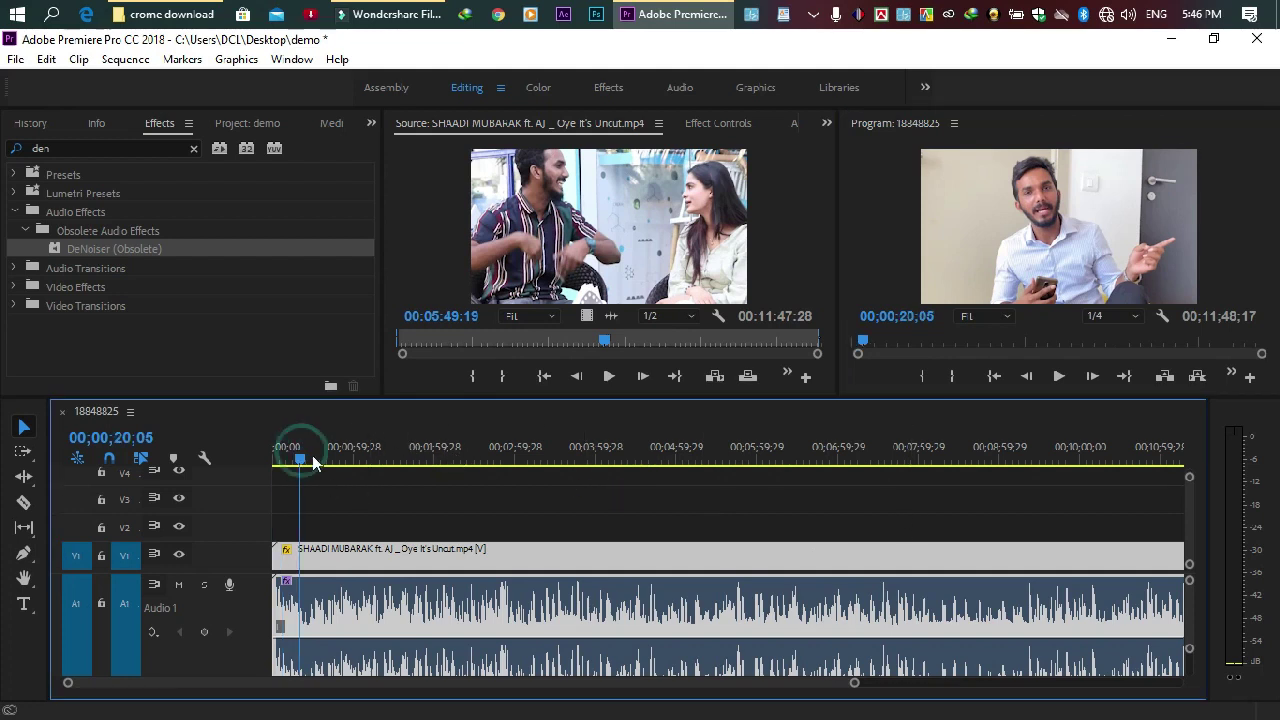
pyautogui.moveTo(313, 462); pyautogui.dragTo(354, 458)
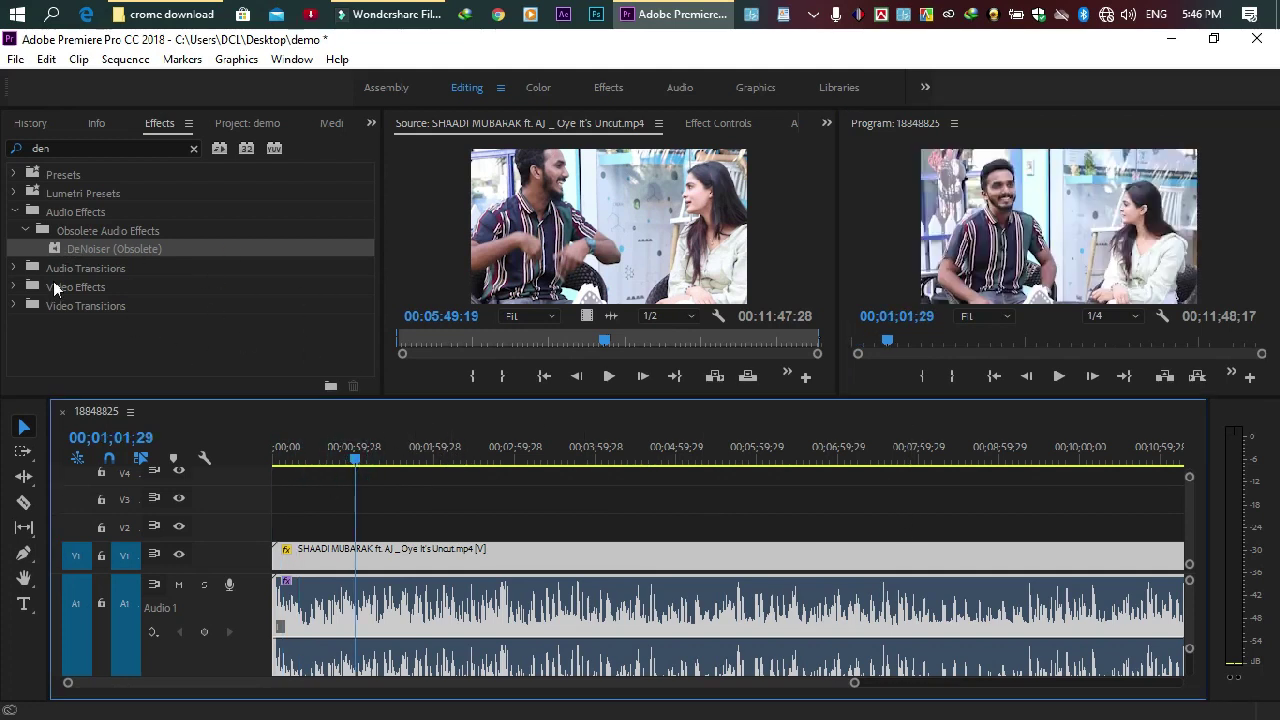
# Look through the media items in the demo project.
pyautogui.click(236, 122)
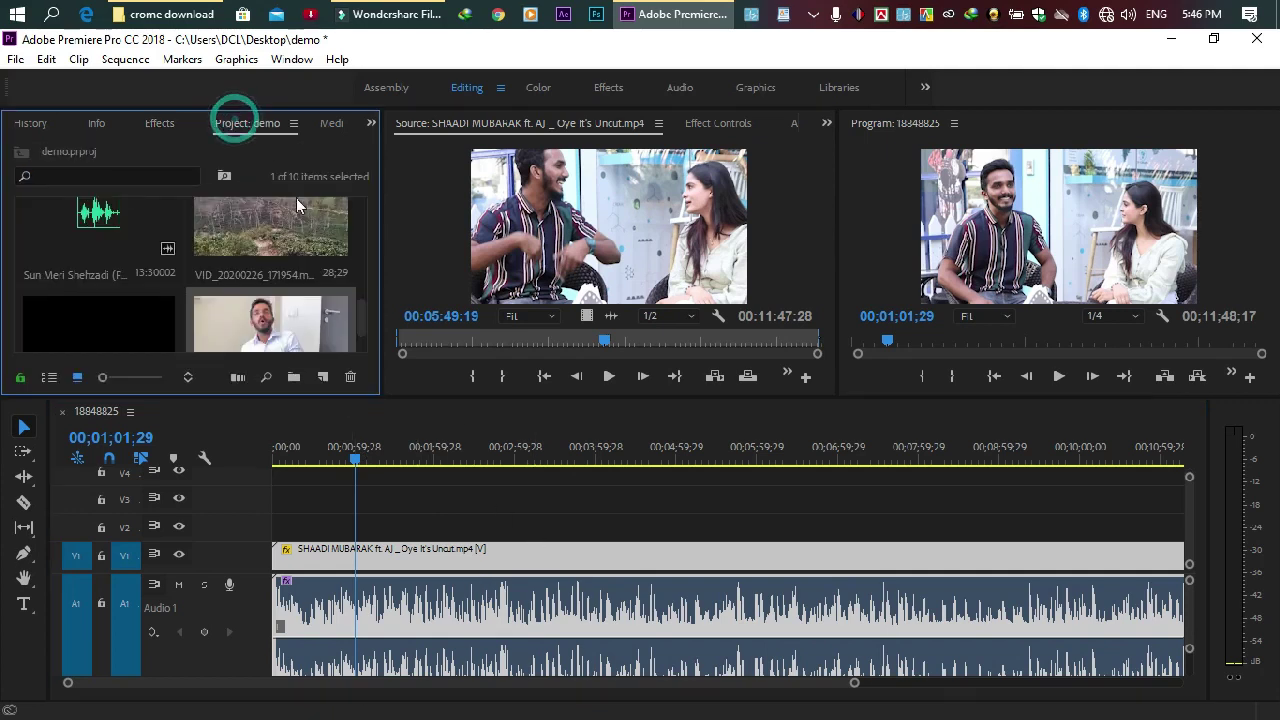
pyautogui.scroll(-1, 244, 304)
pyautogui.scroll(2, 216, 301)
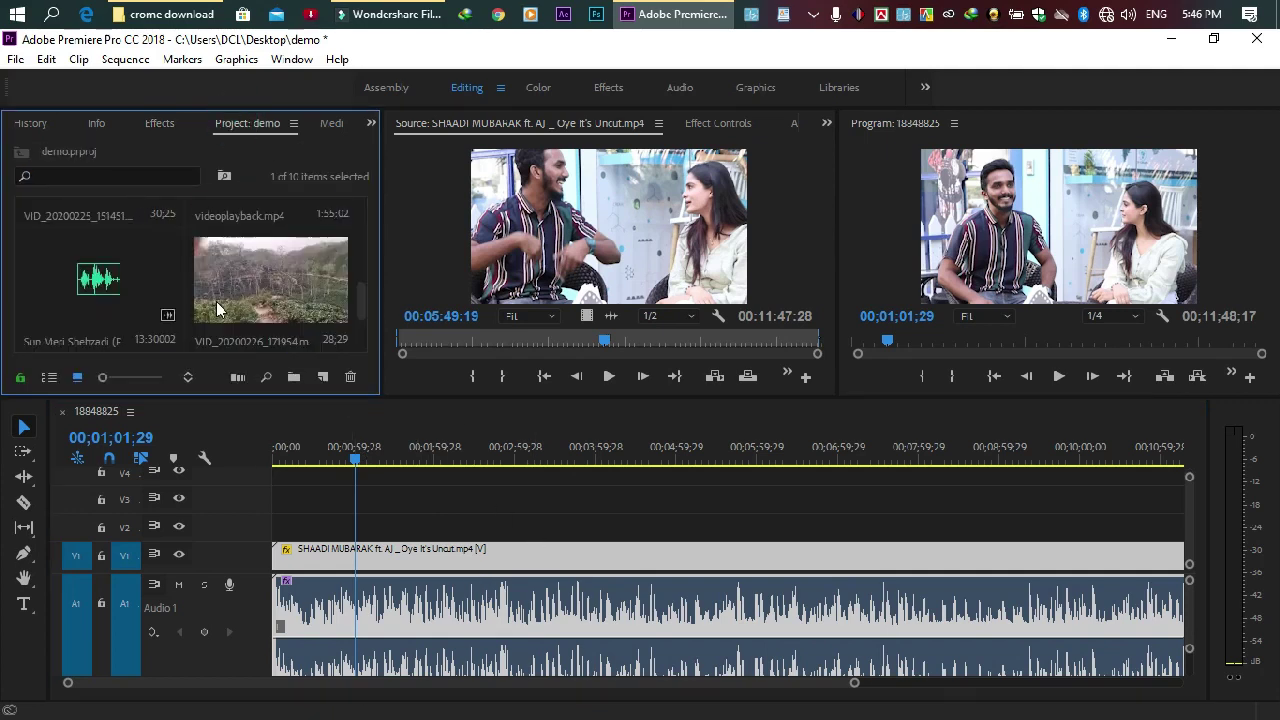
pyautogui.scroll(2, 216, 301)
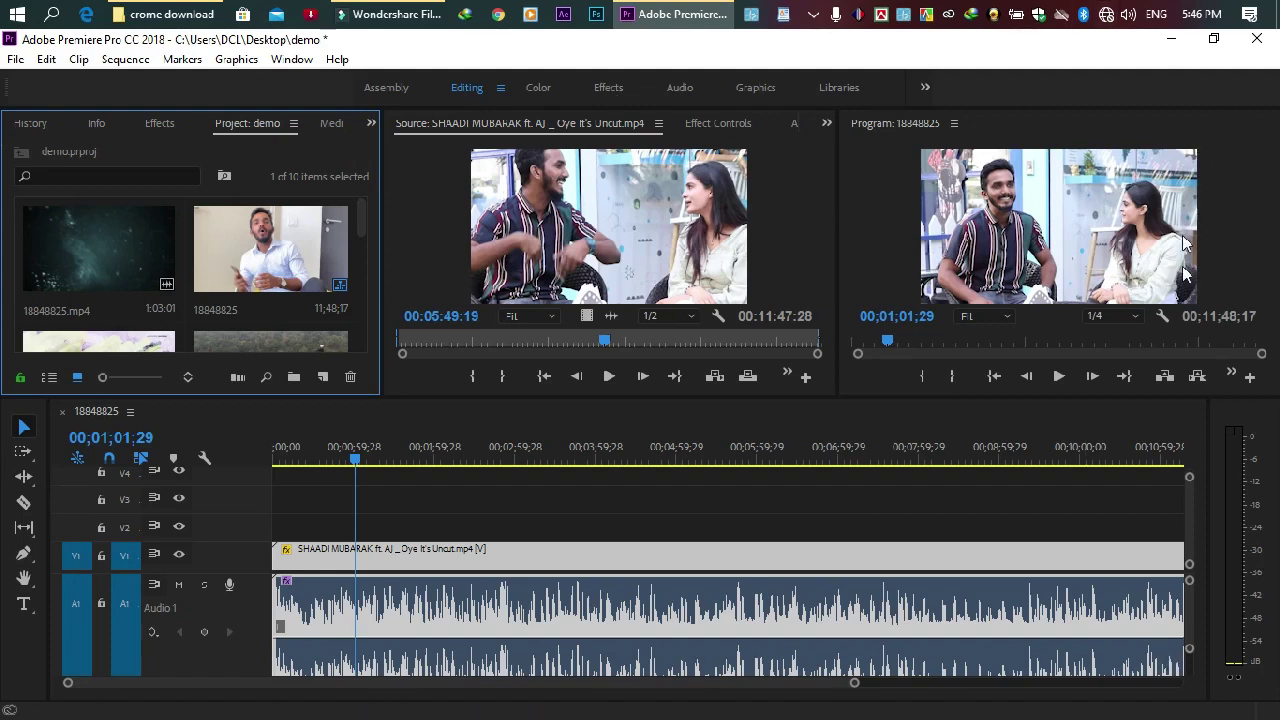
# Clear the effects search, search for "den" again and apply DeNoiser to the SHAADI MUBARAK audio on A1 once more.
pyautogui.click(160, 125)
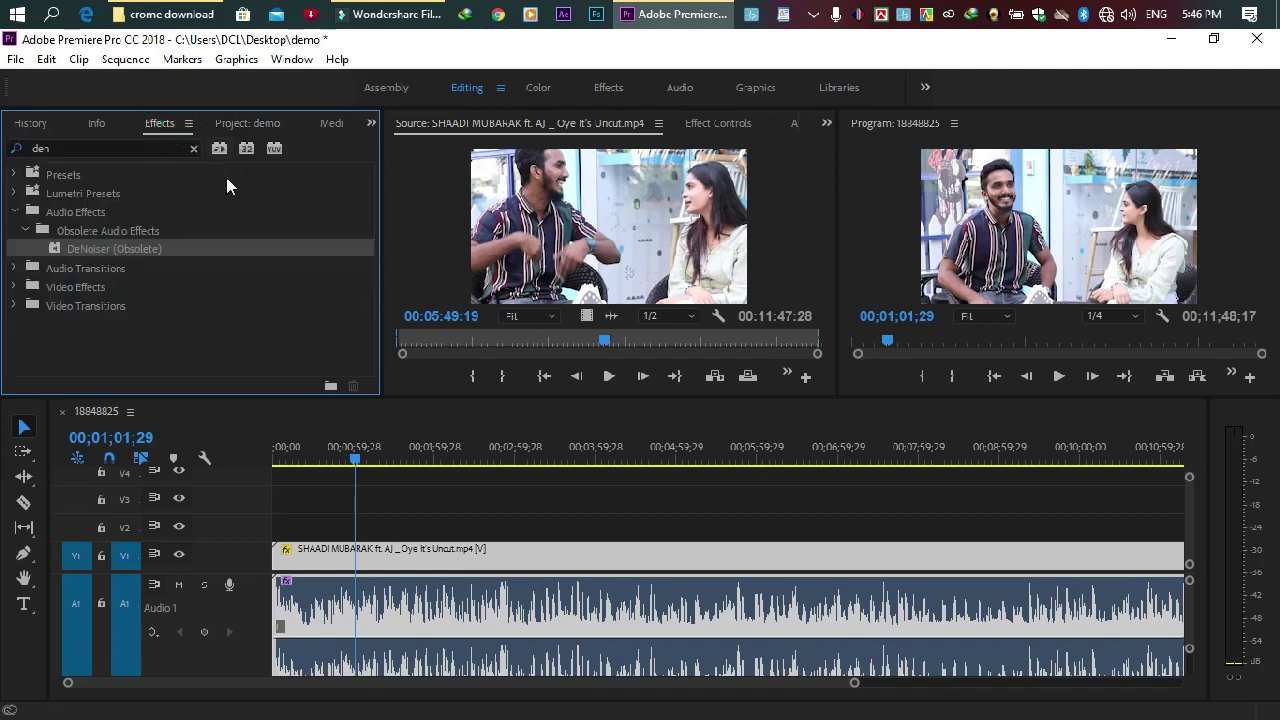
pyautogui.click(60, 148)
pyautogui.press('BackSpace')
pyautogui.press('BackSpace')
pyautogui.press('BackSpace')
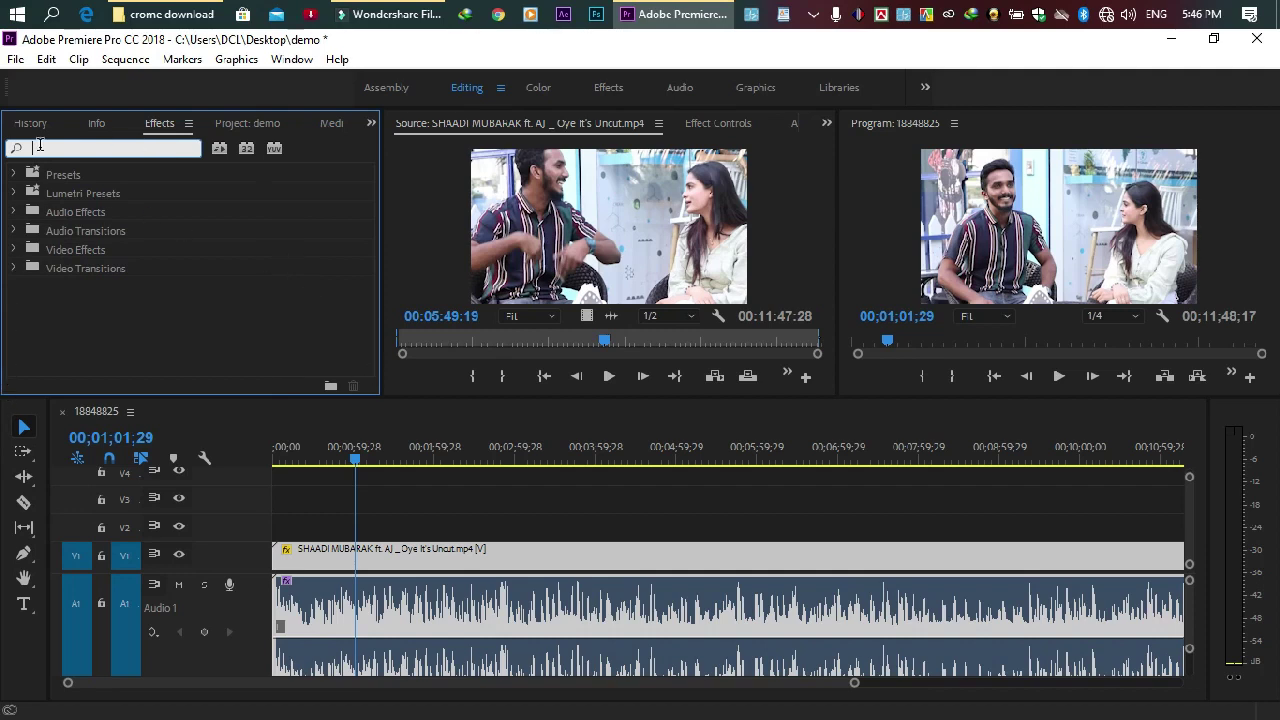
pyautogui.write('den')
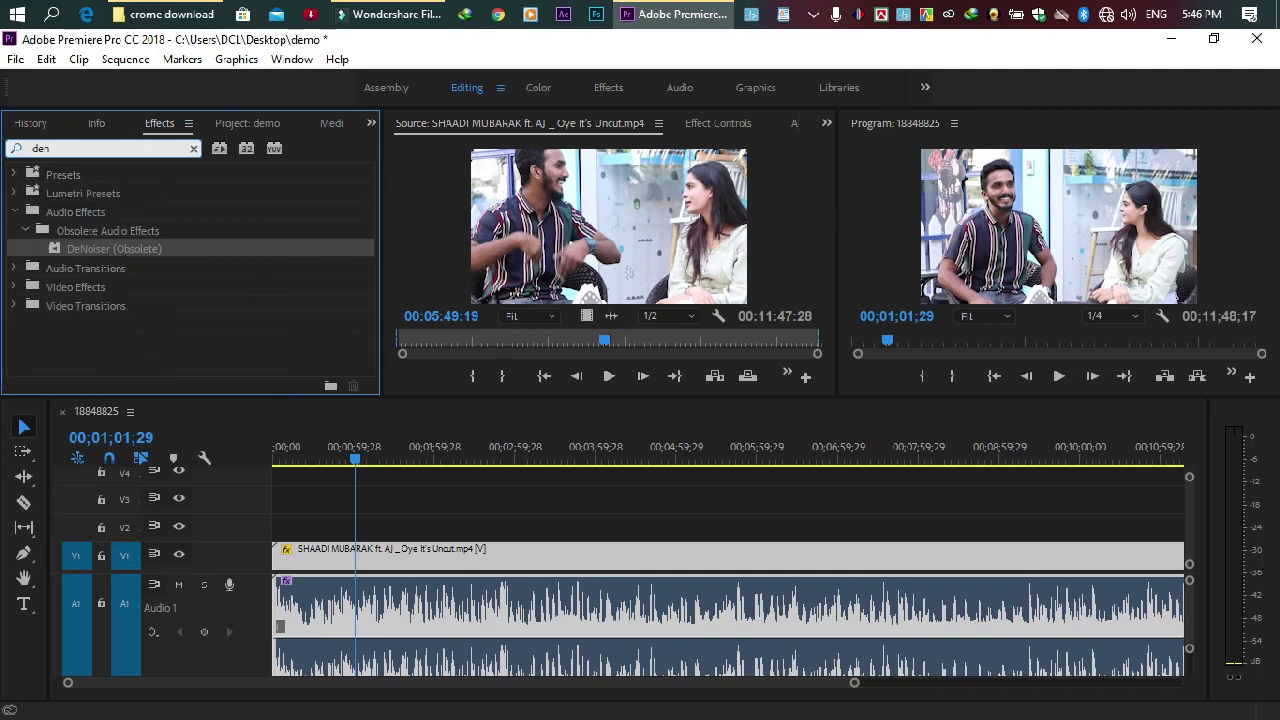
pyautogui.moveTo(92, 244); pyautogui.dragTo(395, 632)
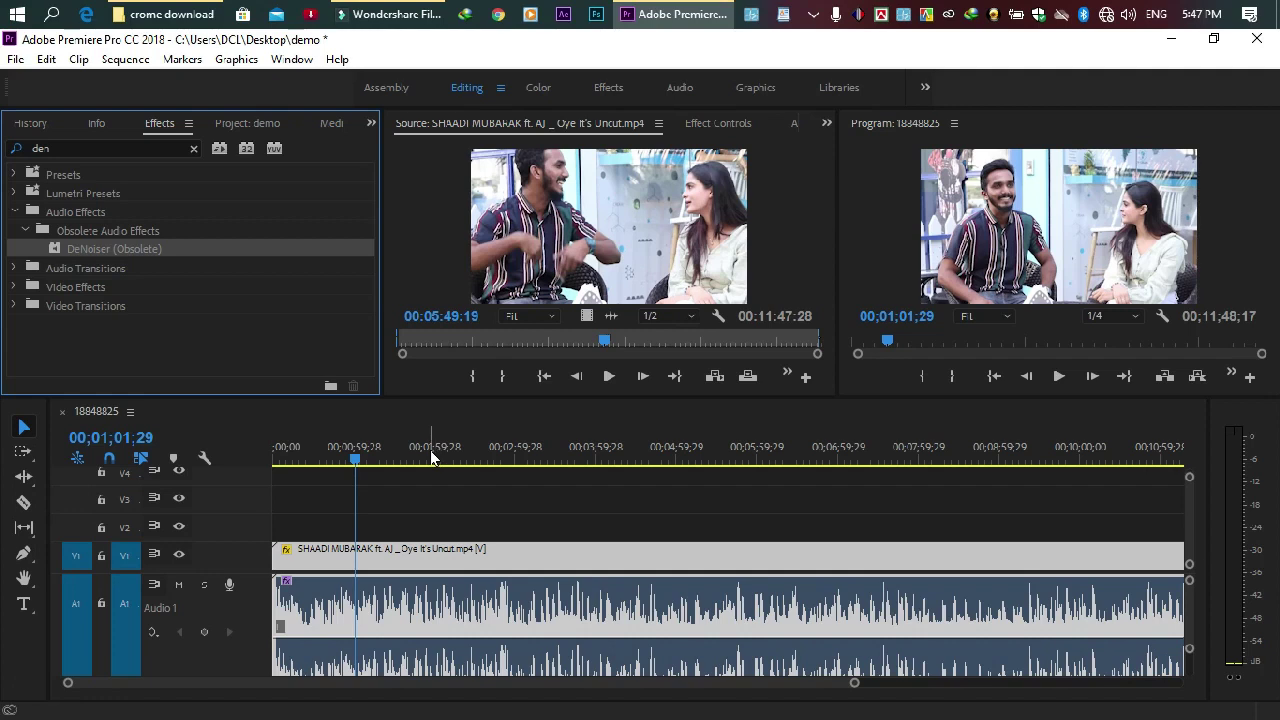
# Return the playhead to the start of the sequence and play the denoised audio.
pyautogui.moveTo(345, 458); pyautogui.dragTo(302, 472)
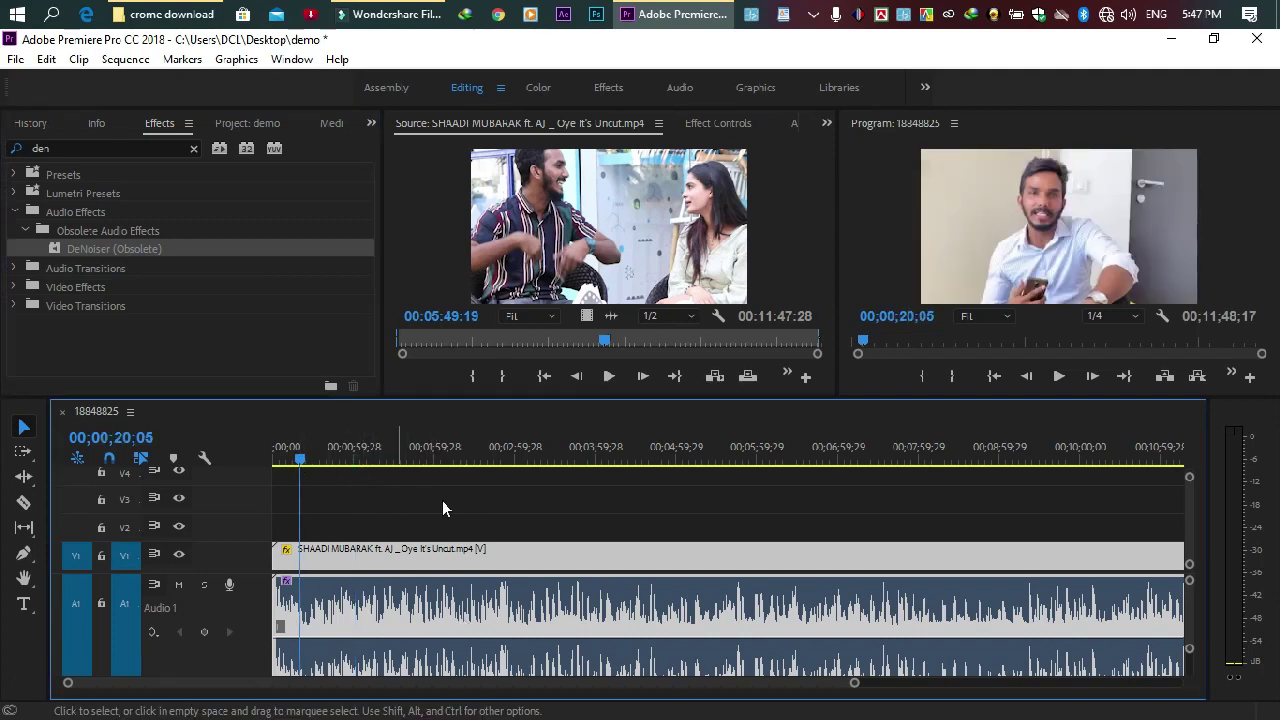
pyautogui.moveTo(300, 458); pyautogui.dragTo(278, 462)
pyautogui.click(303, 470)
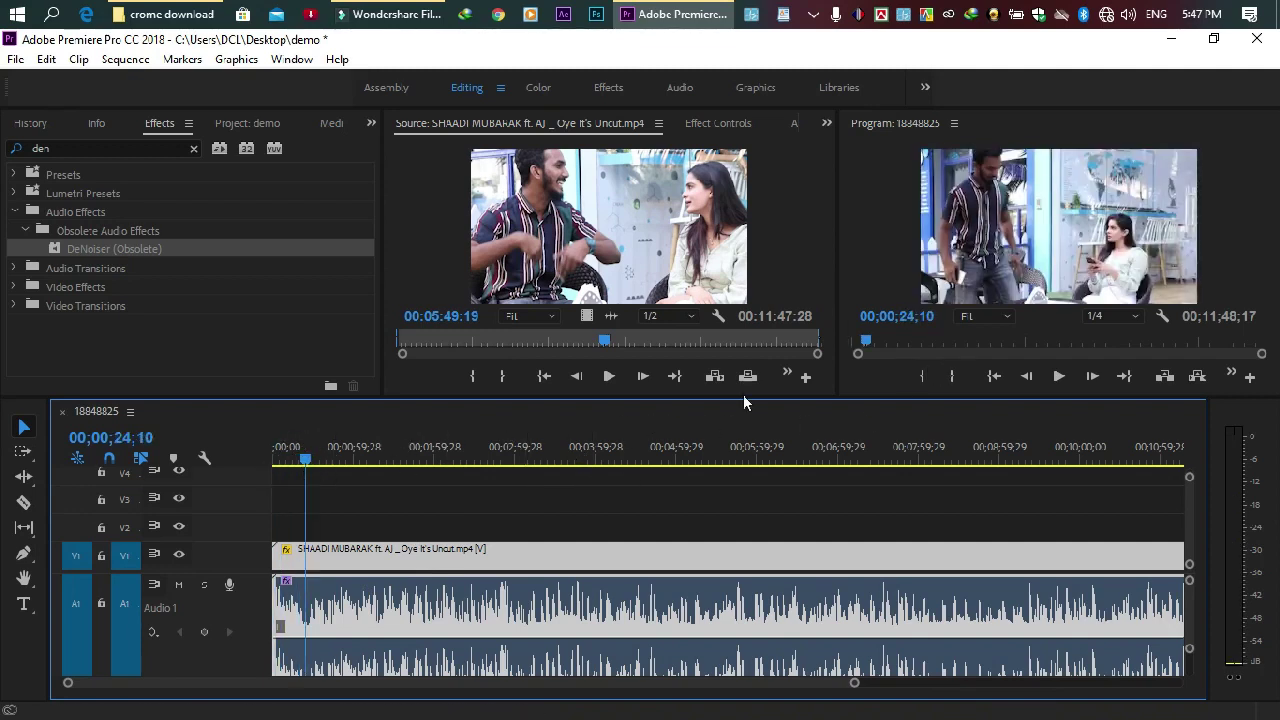
pyautogui.click(277, 458)
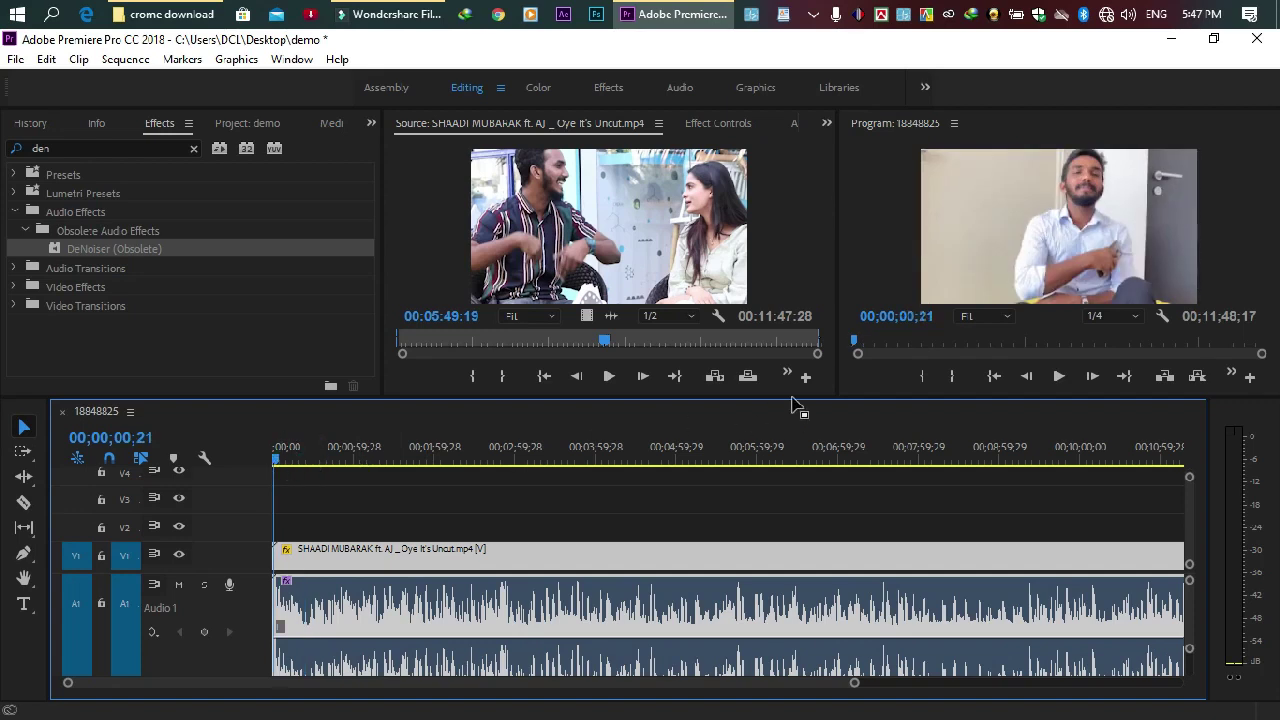
pyautogui.click(1058, 376)
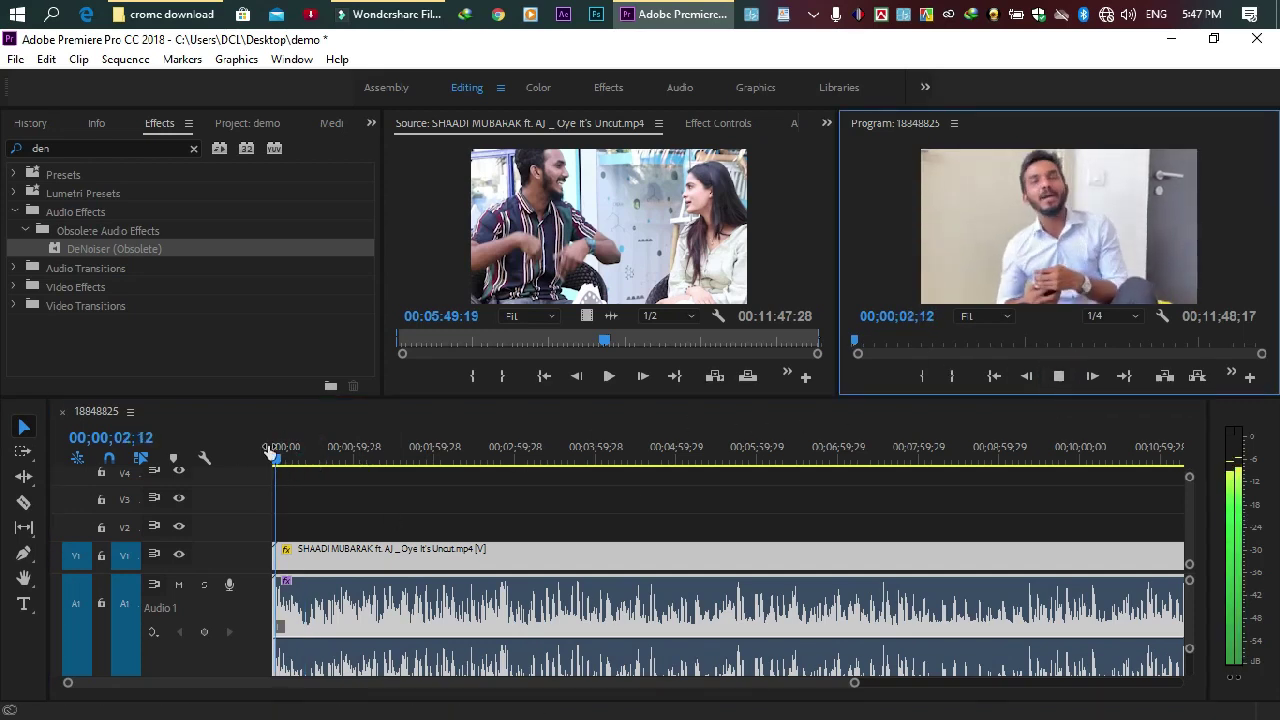
# Play the denoised audio in short passages at several points between about 8 and 20 seconds, then stop playback.
pyautogui.click(285, 458)
pyautogui.click(1058, 376)
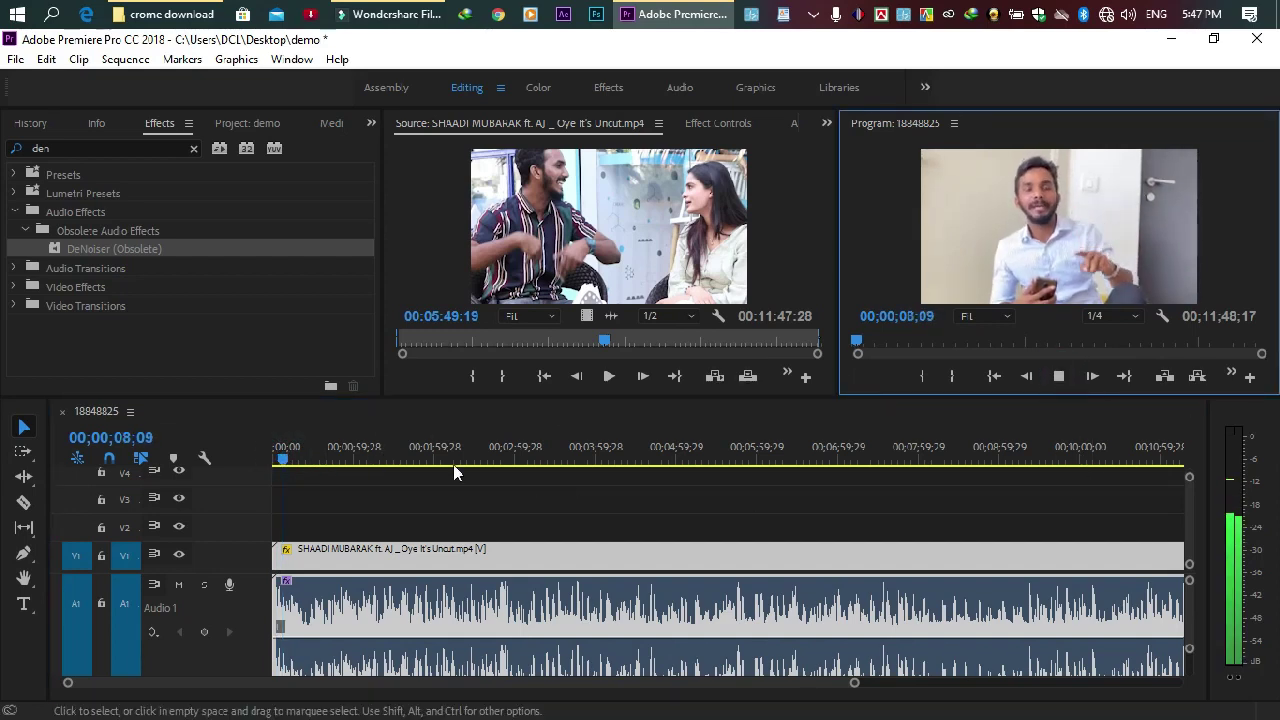
pyautogui.click(289, 466)
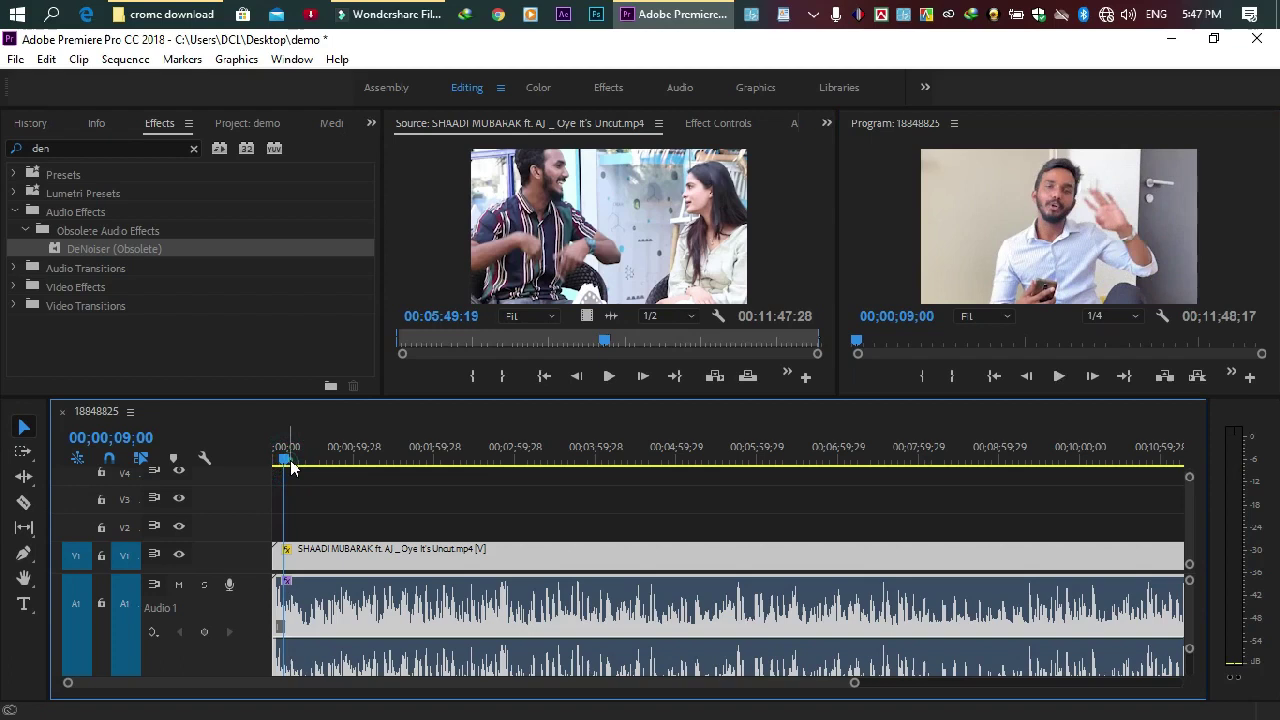
pyautogui.press('space')
pyautogui.click(1058, 376)
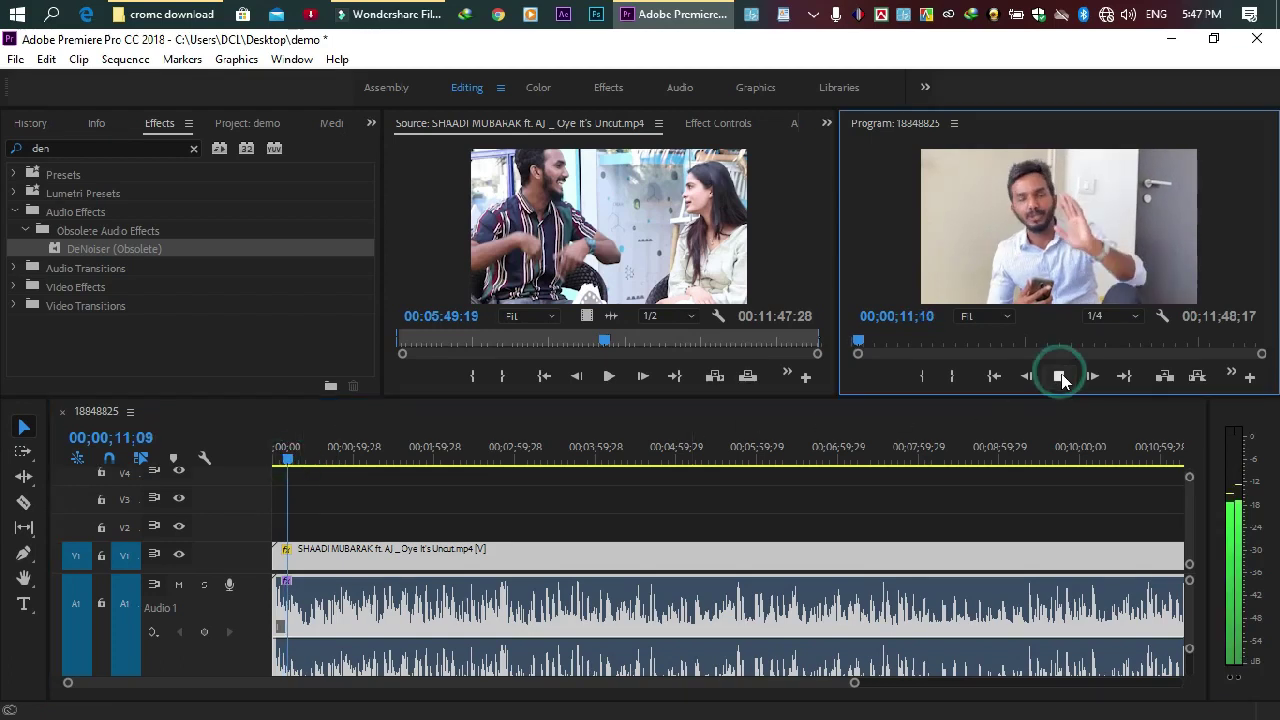
pyautogui.click(297, 465)
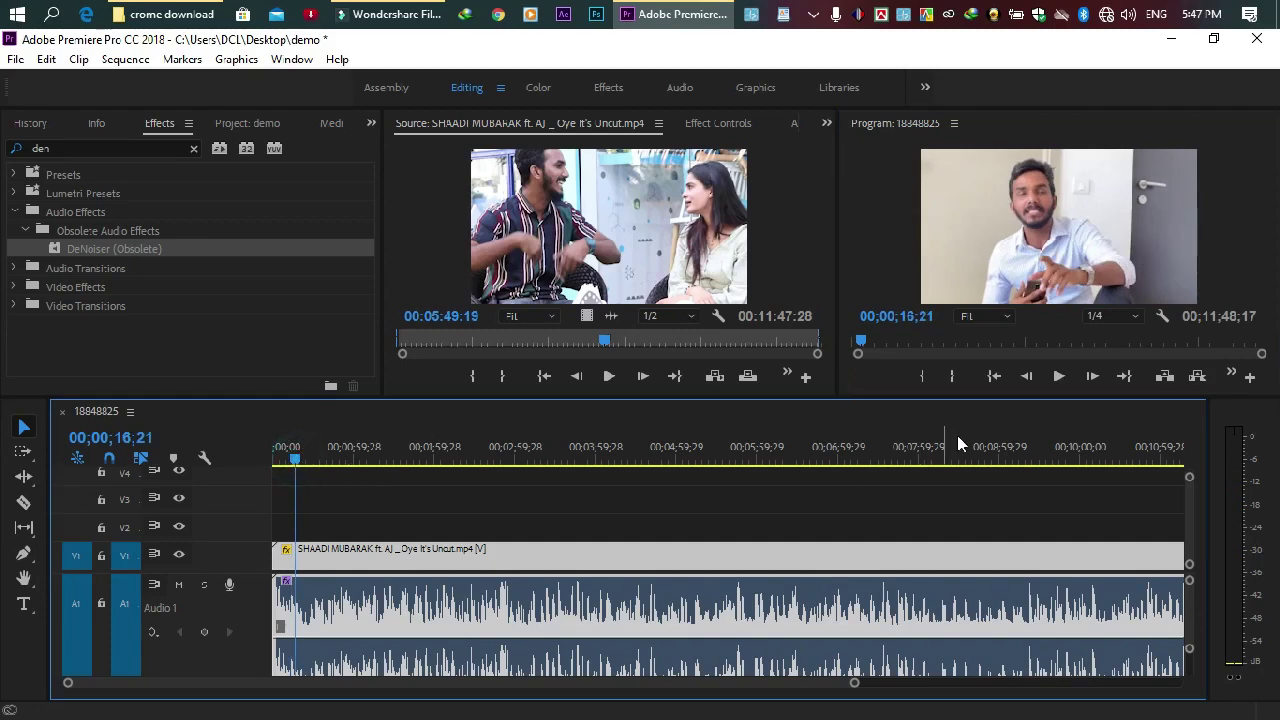
pyautogui.click(1060, 378)
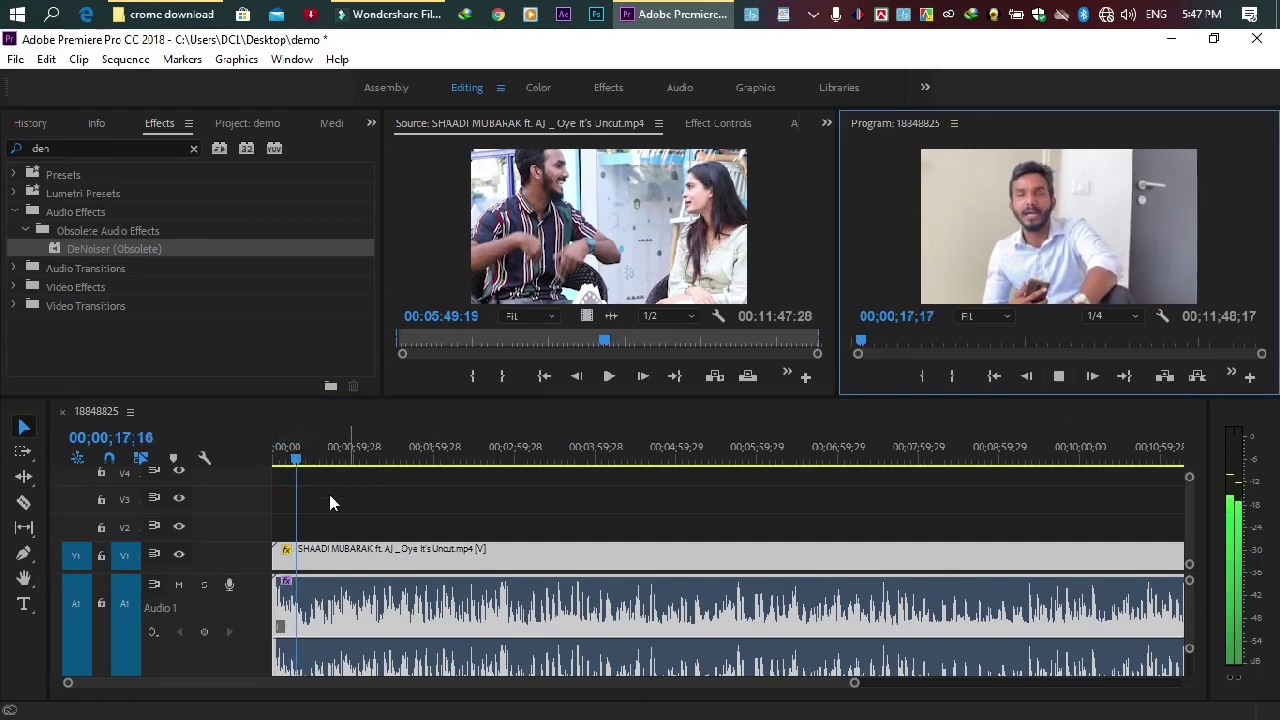
pyautogui.click(308, 464)
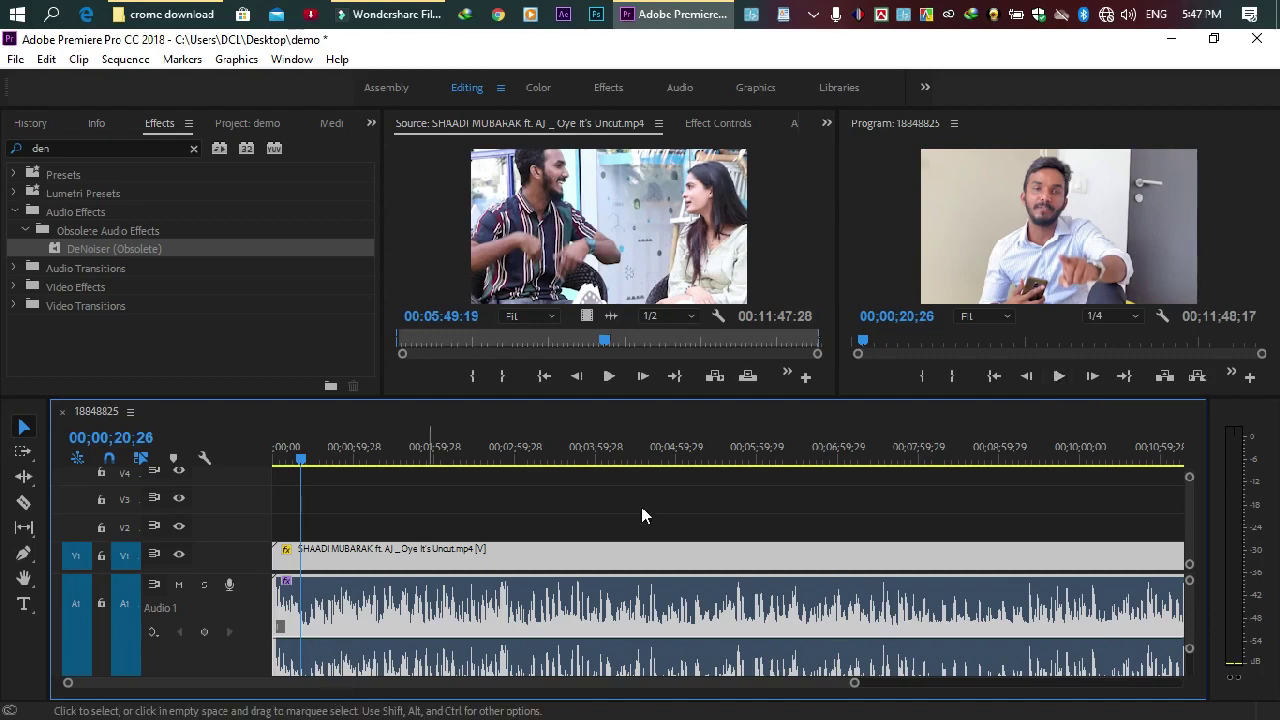
# Play the denoised audio in short passages between about 20 and 29 seconds, then stop playback.
pyautogui.click(1059, 377)
pyautogui.click(1059, 377)
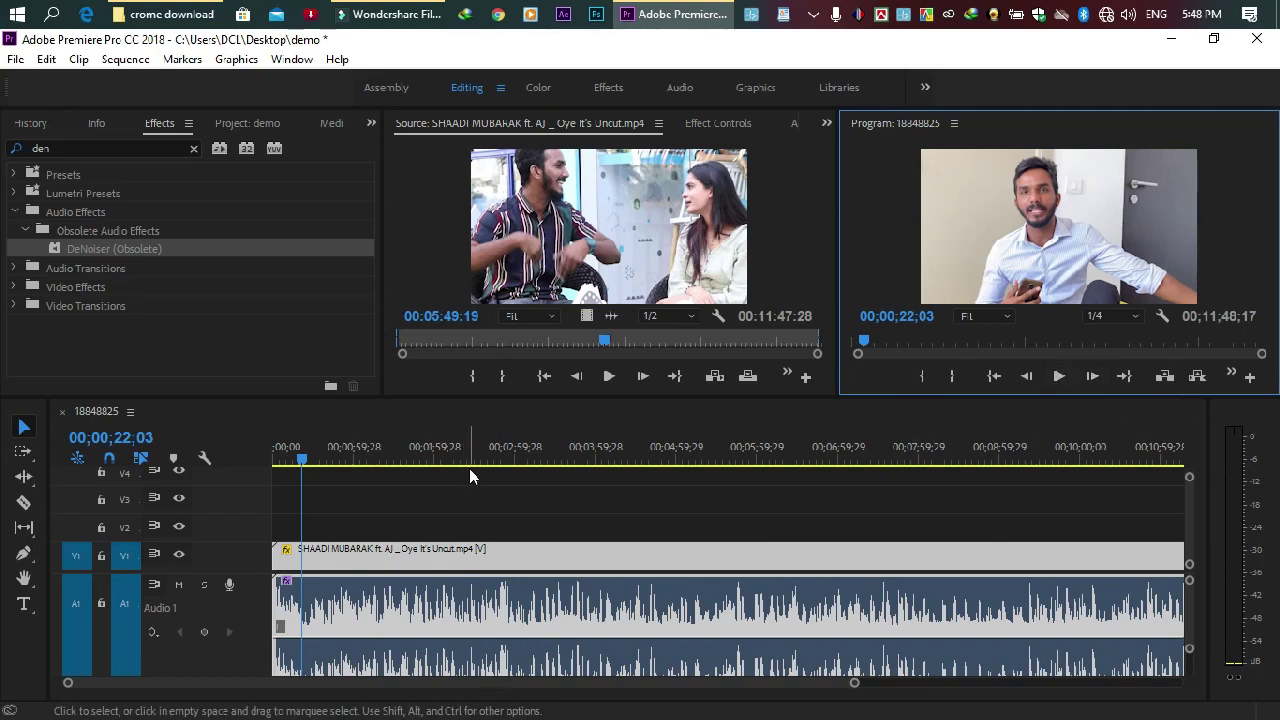
pyautogui.click(1061, 376)
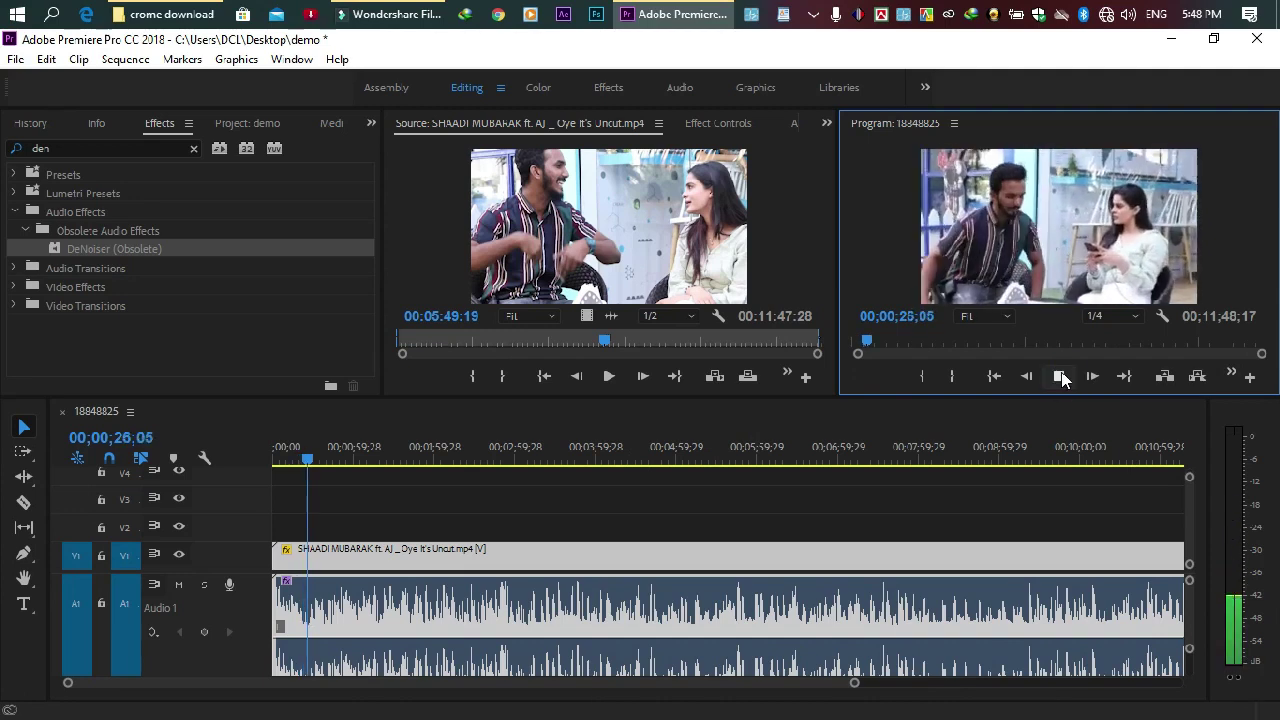
pyautogui.click(1061, 376)
pyautogui.click(1061, 376)
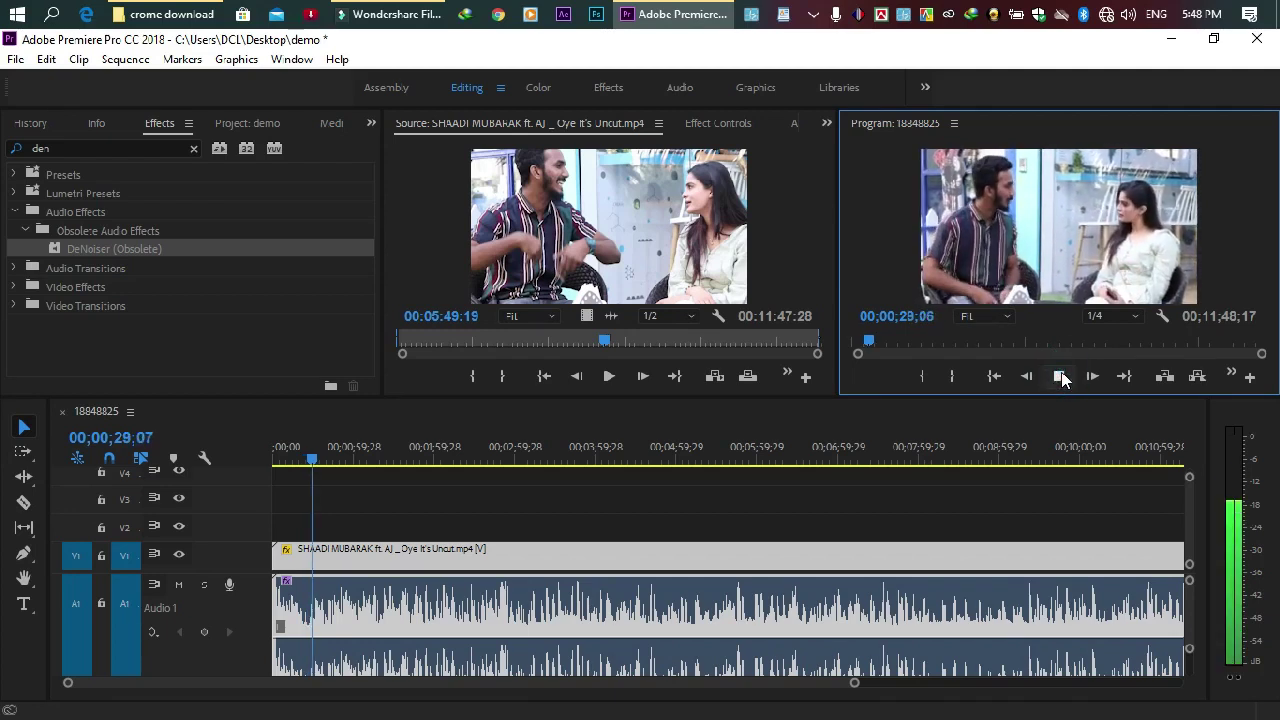
pyautogui.click(1061, 376)
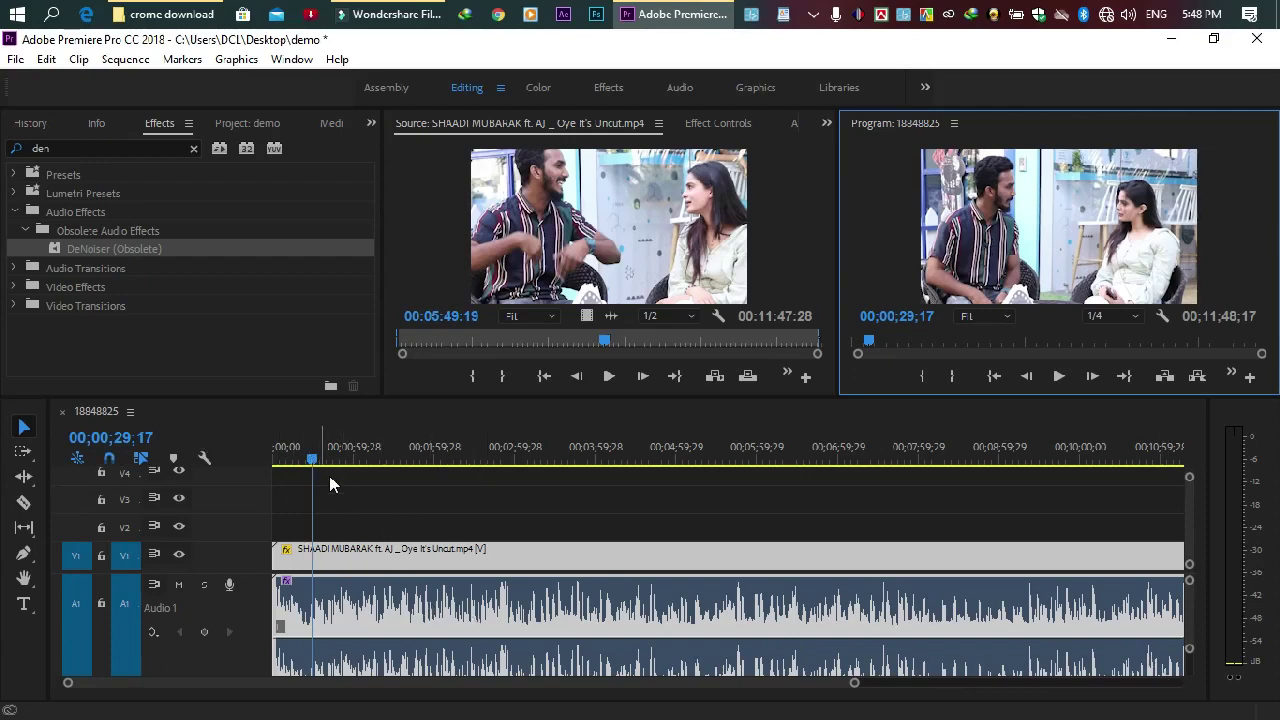
# Split the SHAADI MUBARAK clip on V1 and A1 with the Razor tool at 00;00;23;15.
pyautogui.click(816, 684)
pyautogui.scroll(-3, 797, 686)
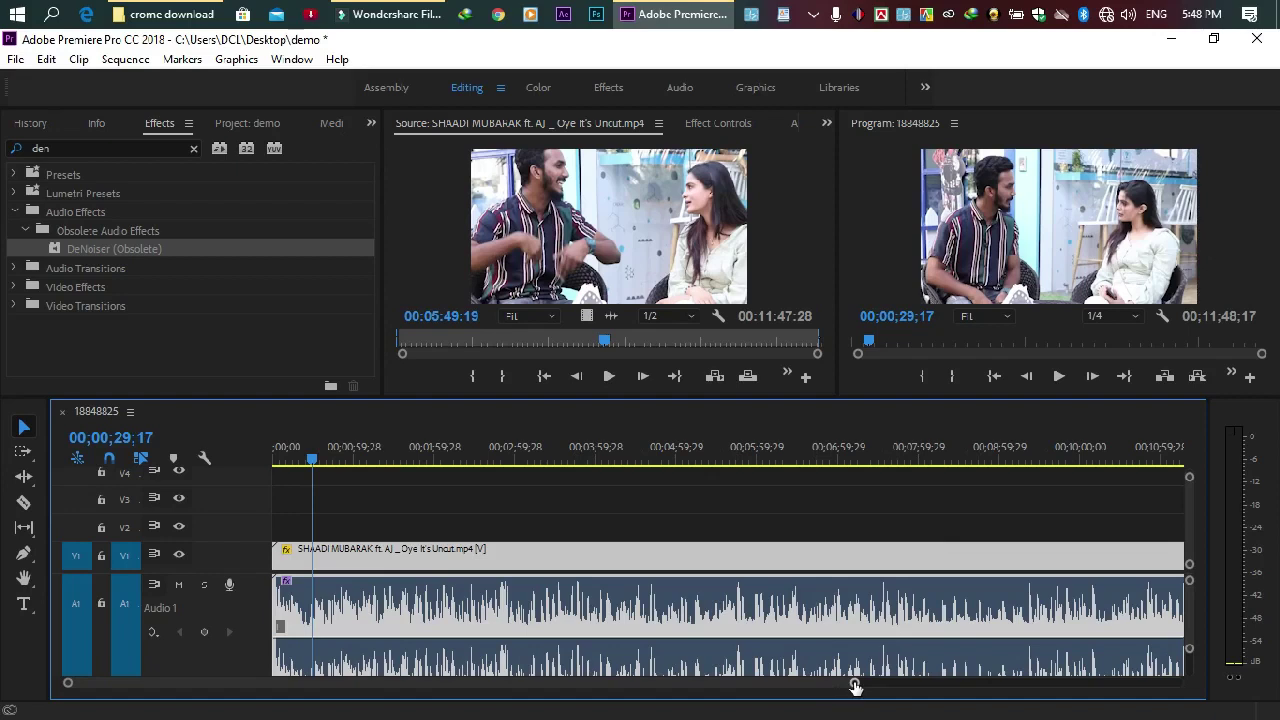
pyautogui.moveTo(855, 686); pyautogui.dragTo(852, 686)
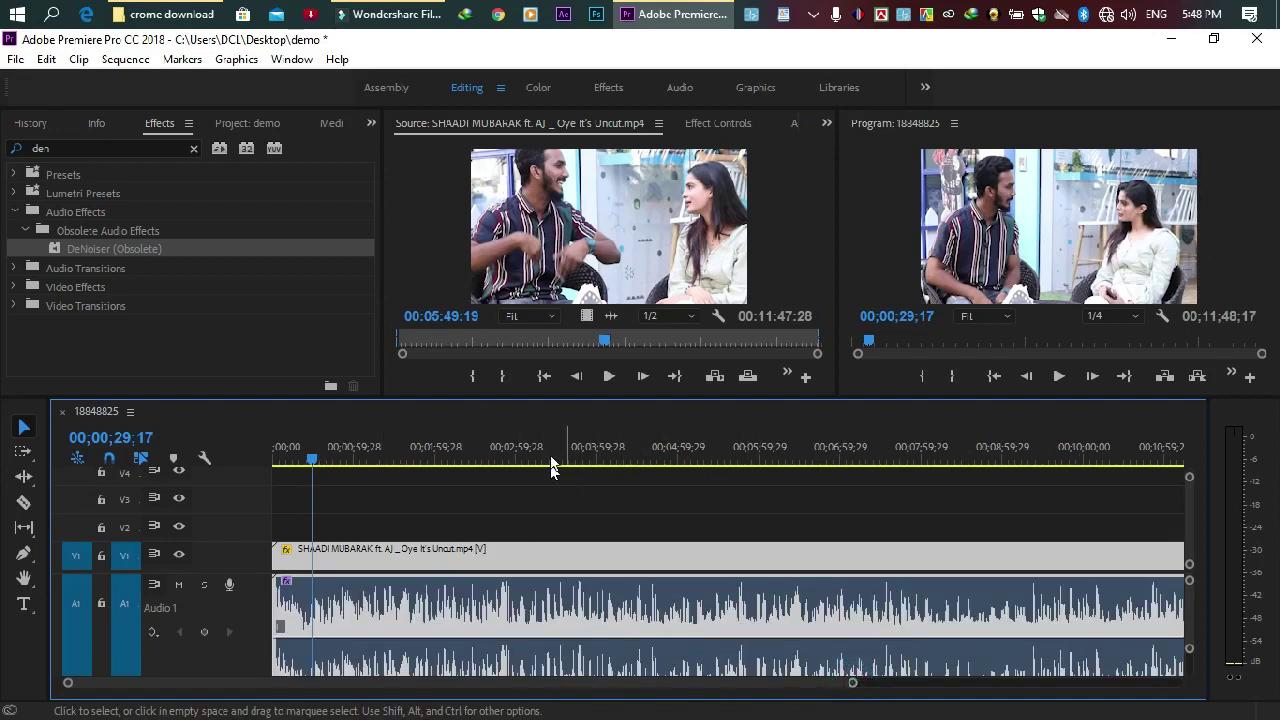
pyautogui.click(316, 459)
pyautogui.moveTo(321, 459); pyautogui.dragTo(308, 466)
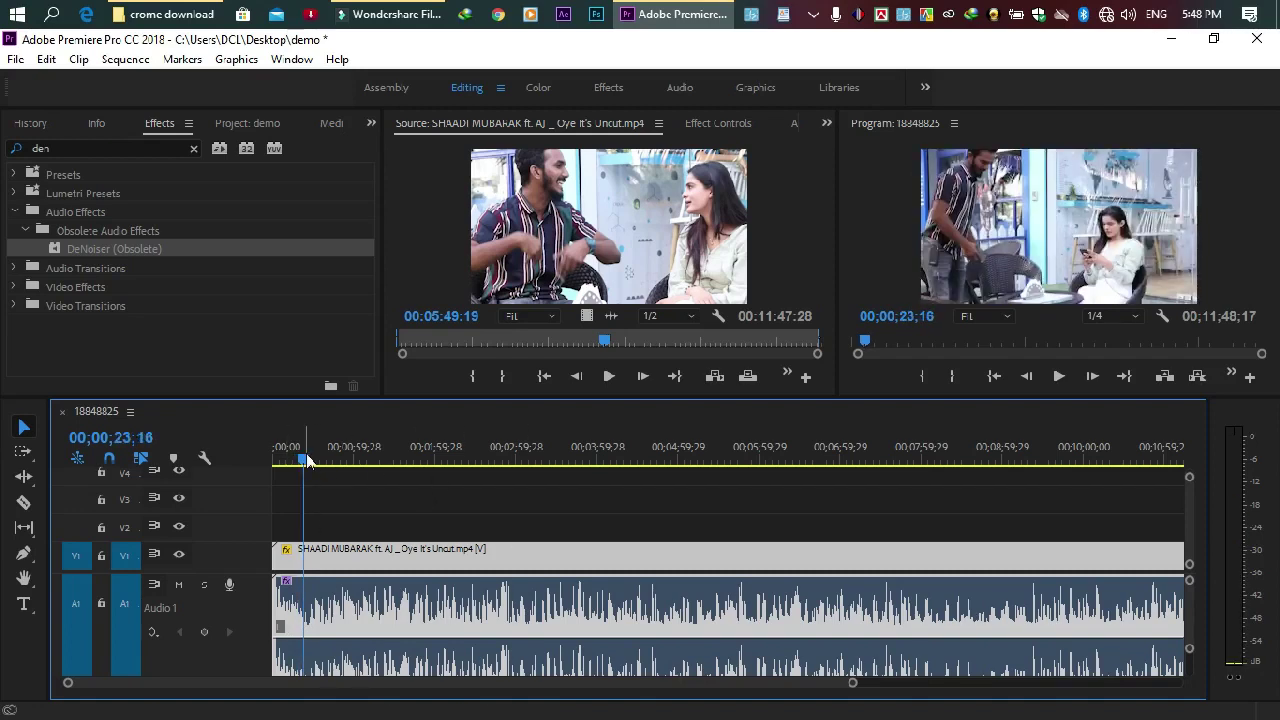
pyautogui.moveTo(852, 686); pyautogui.dragTo(618, 705)
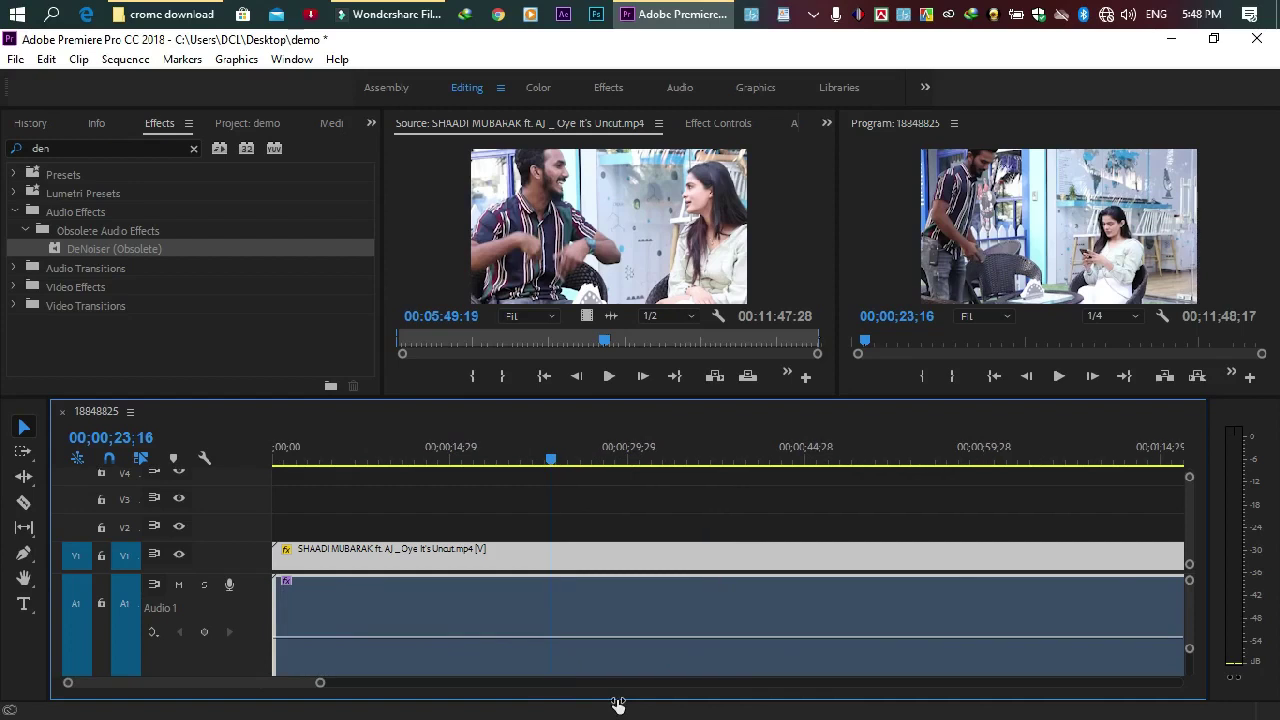
pyautogui.scroll(-3, 203, 688)
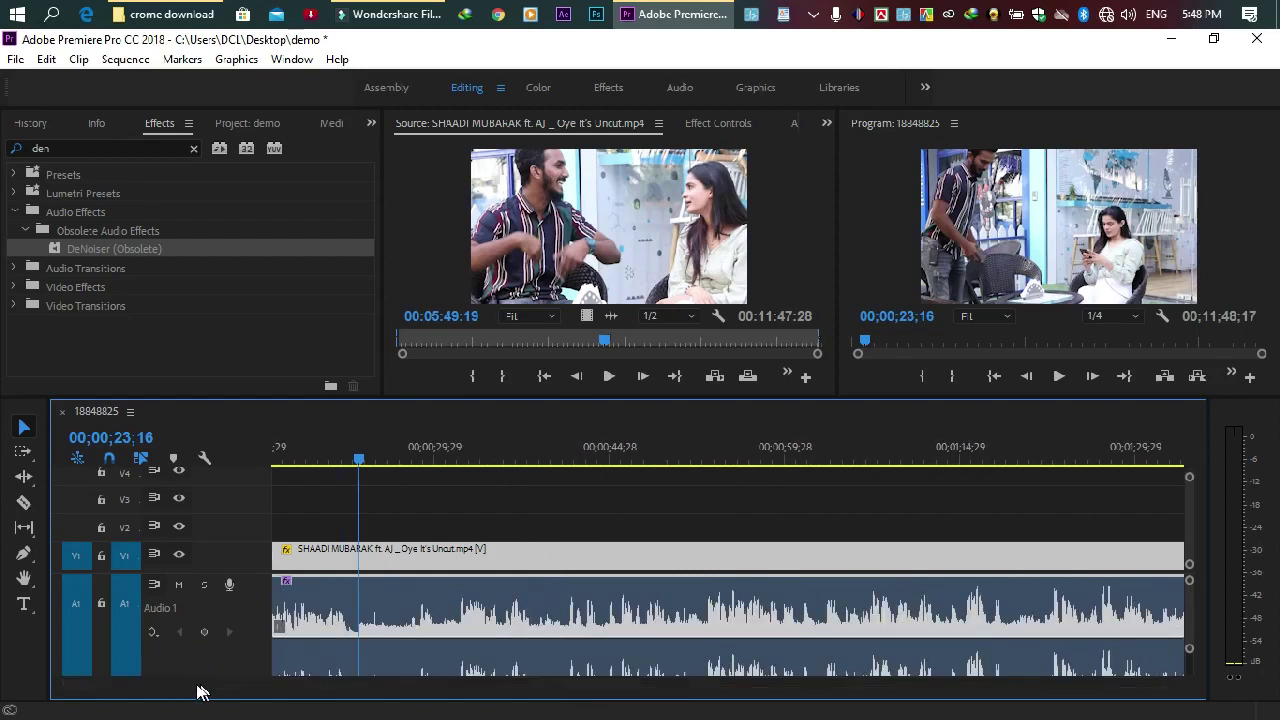
pyautogui.scroll(3, 197, 690)
pyautogui.moveTo(503, 459)
pyautogui.mouseDown()
pyautogui.moveTo(466, 460)
pyautogui.moveTo(503, 470)
pyautogui.mouseUp()
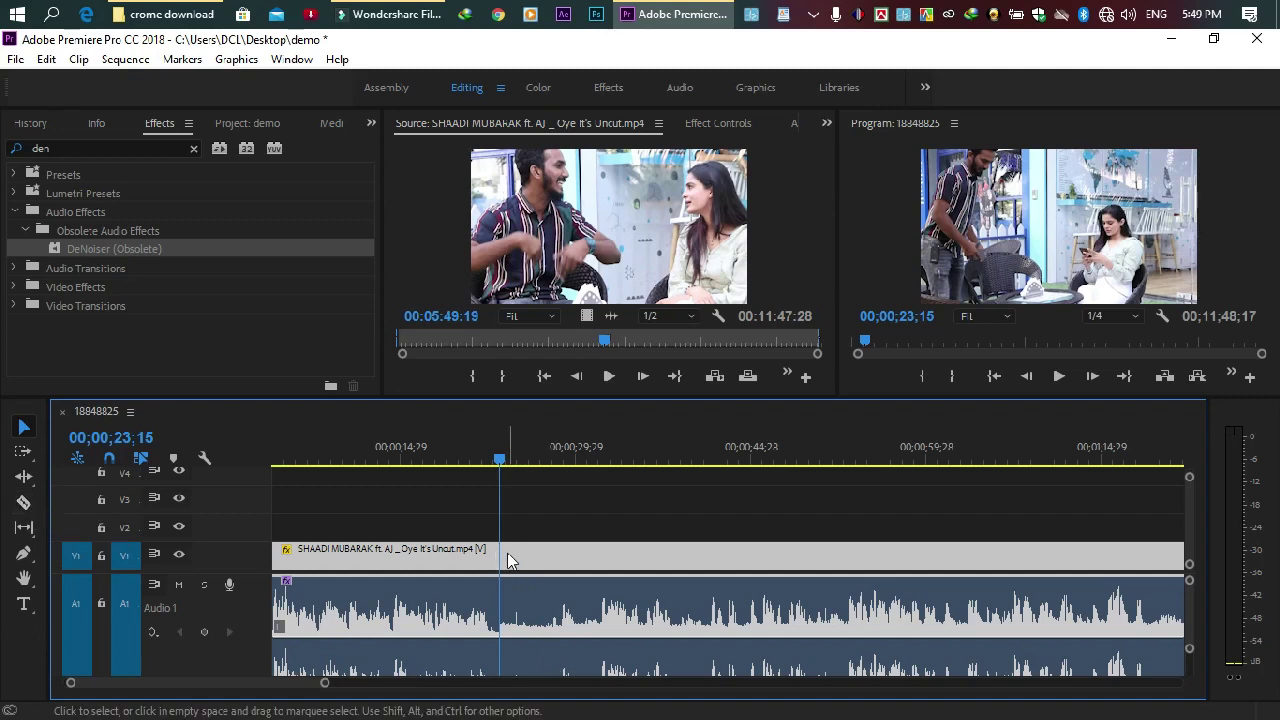
pyautogui.press('c')
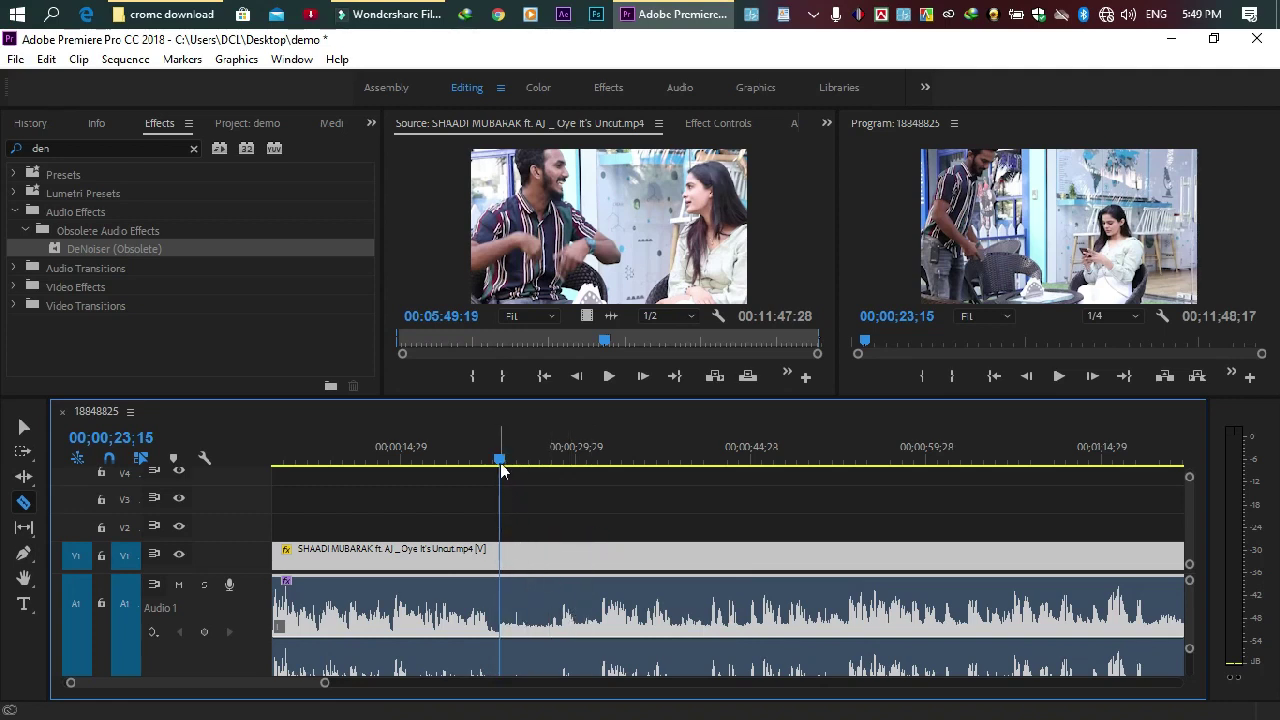
pyautogui.click(501, 563)
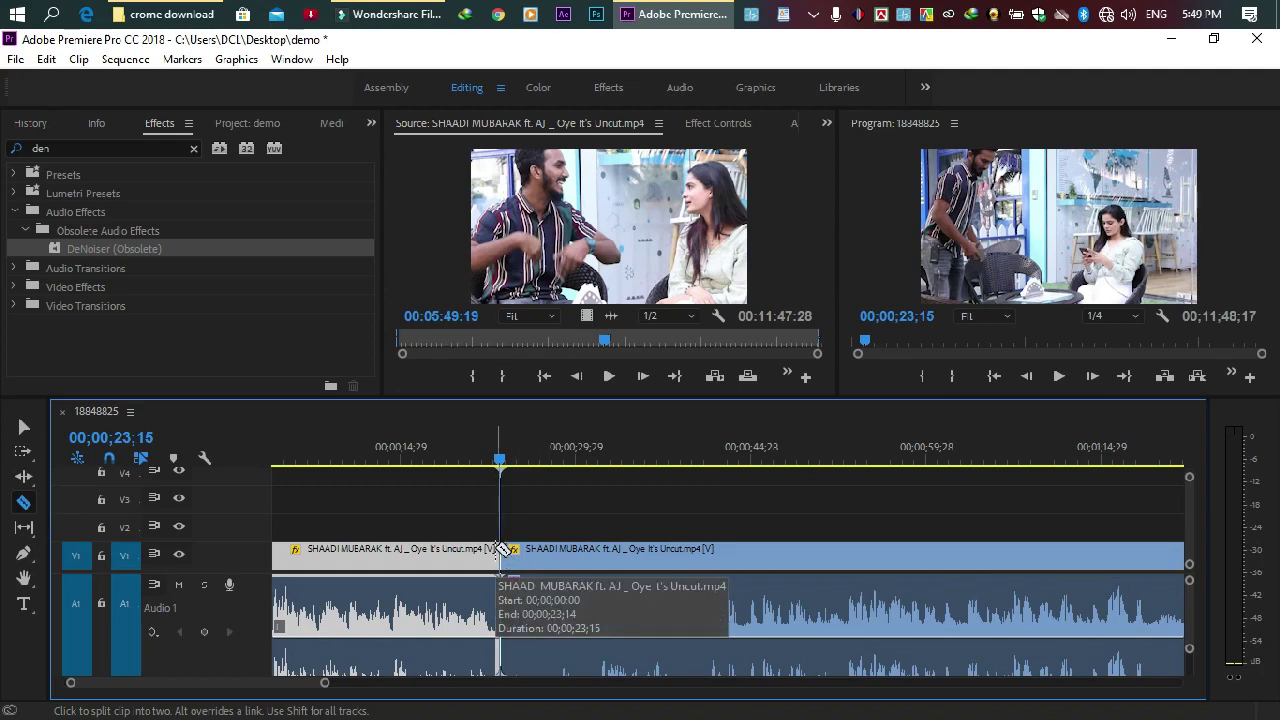
# Make a second razor cut through the clip at 00;00;28;00 and return to the Selection tool.
pyautogui.moveTo(503, 465); pyautogui.dragTo(553, 459)
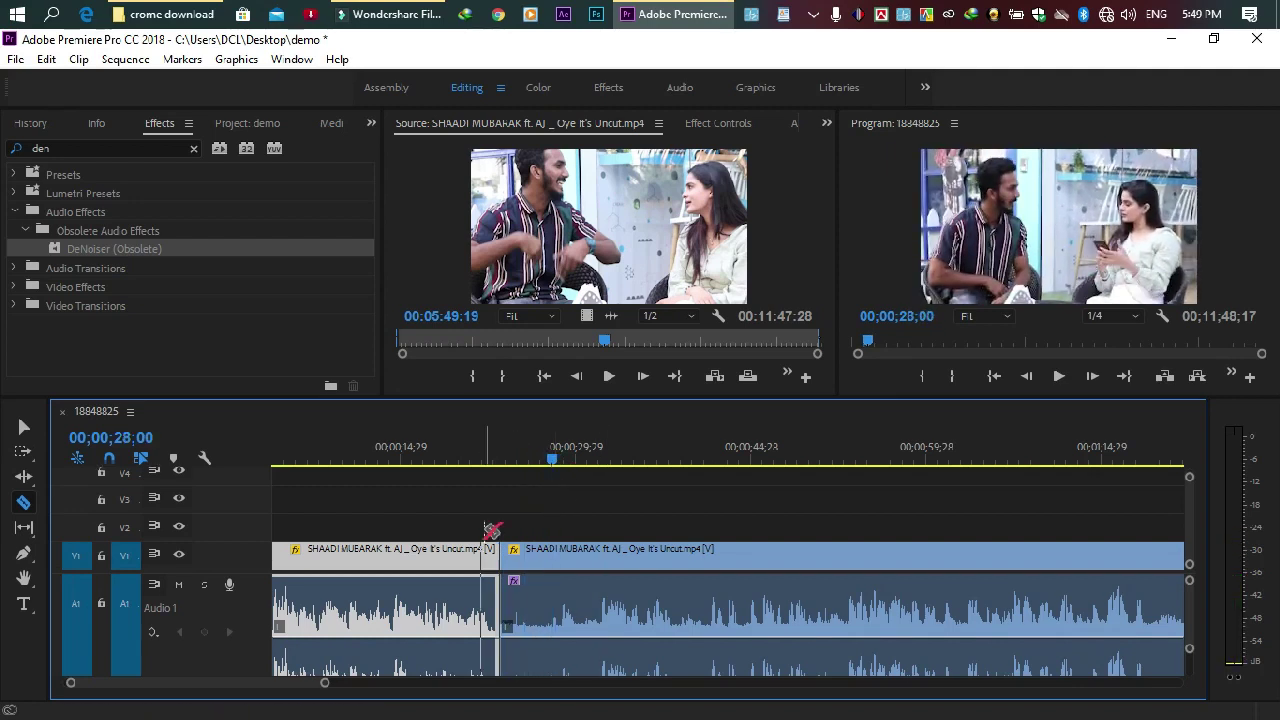
pyautogui.click(555, 552)
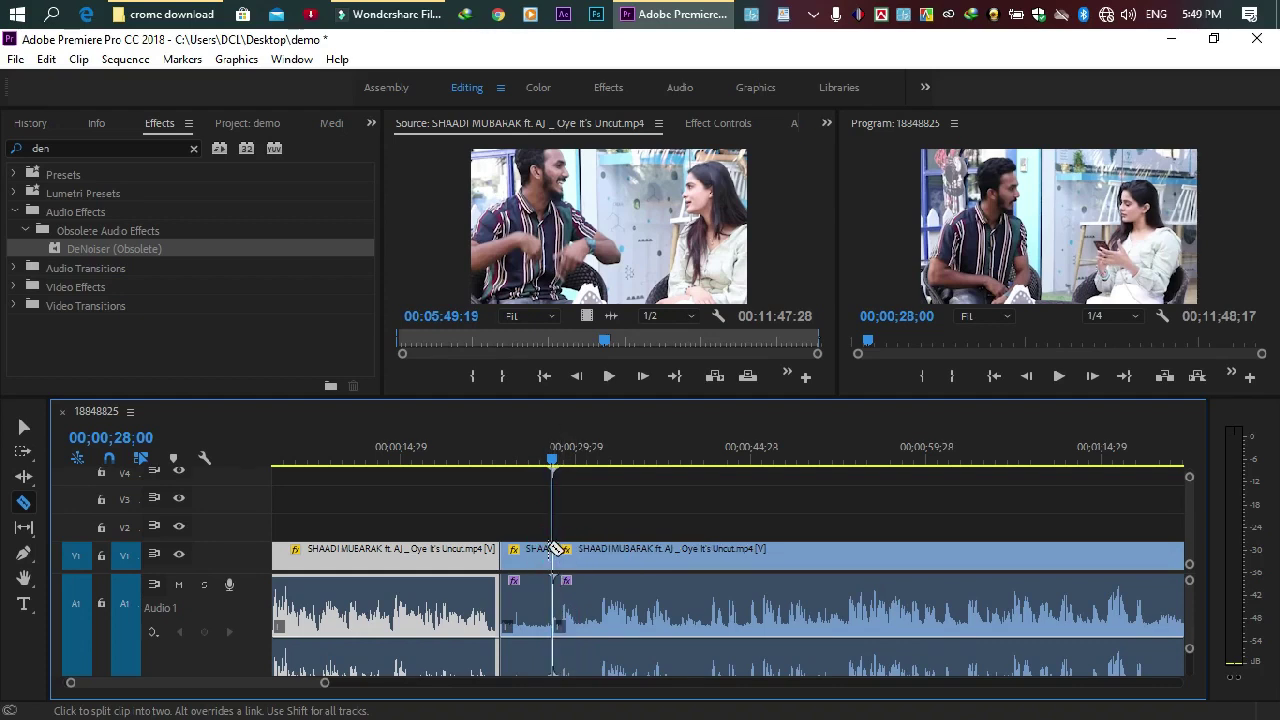
pyautogui.press('v')
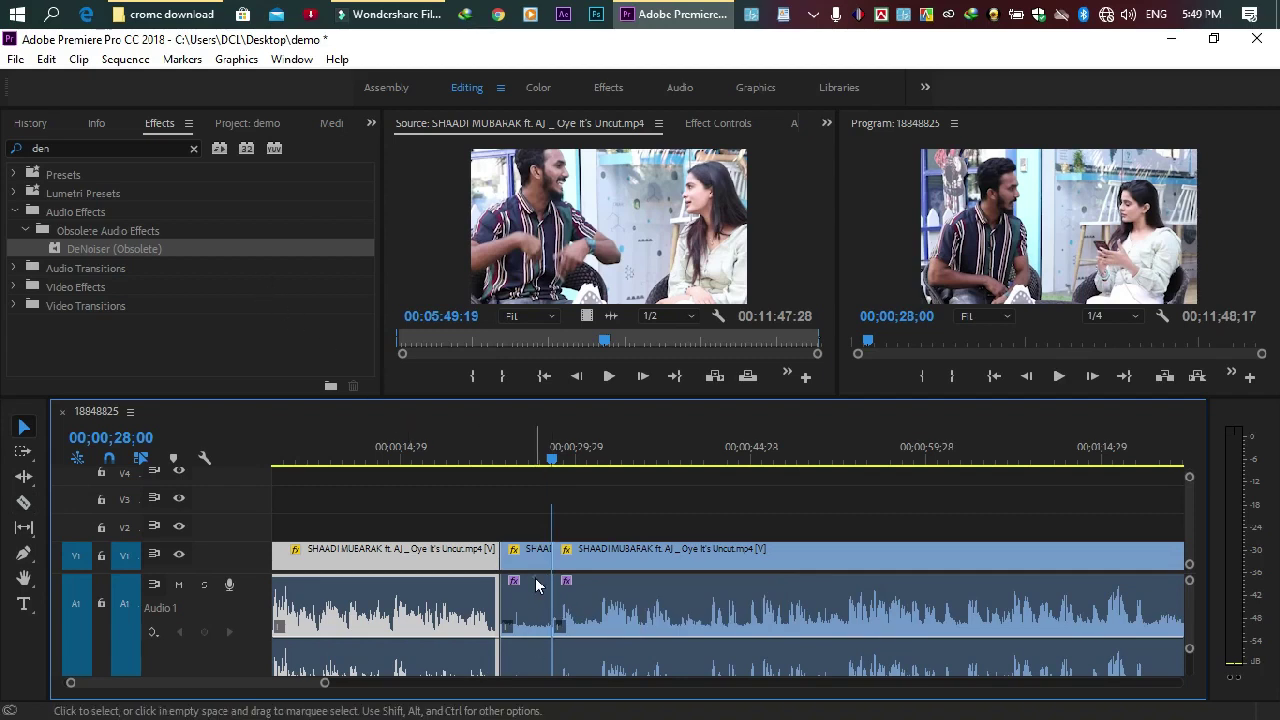
# Ripple delete the short segment between the two cuts.
pyautogui.click(539, 583)
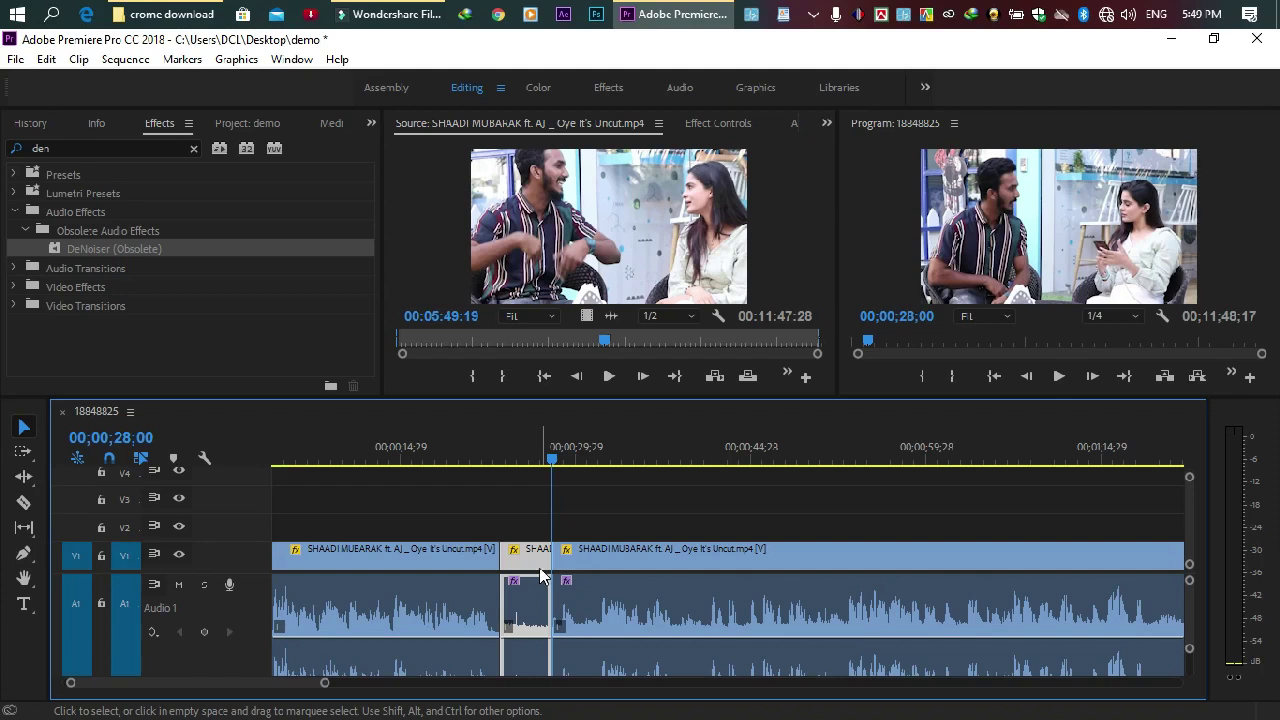
pyautogui.click(523, 458)
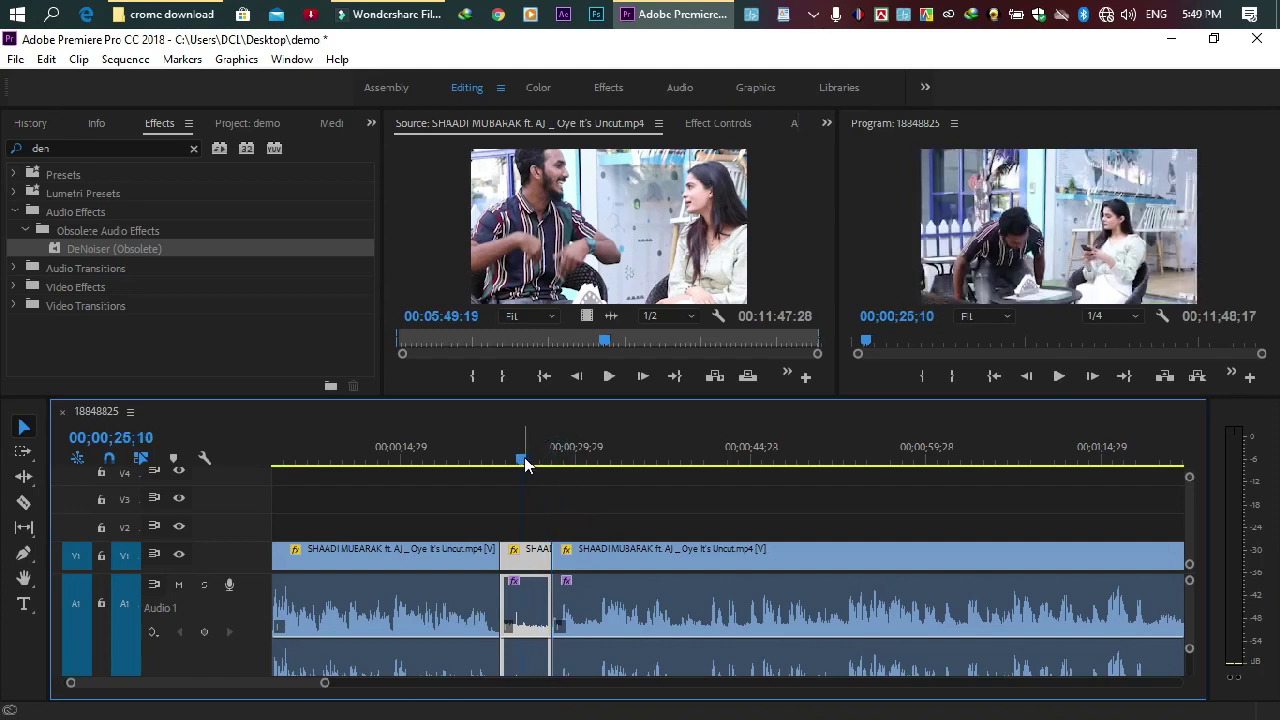
pyautogui.hotkey('shift', 'Delete')
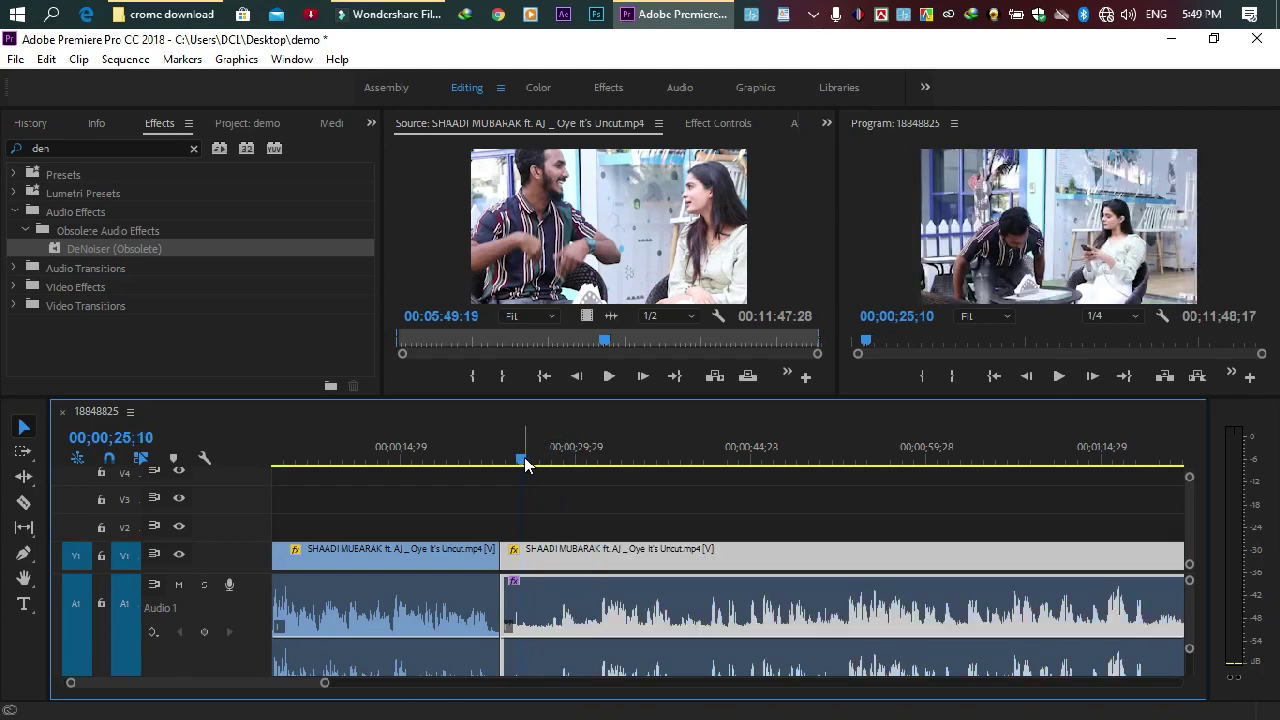
pyautogui.click(814, 16)
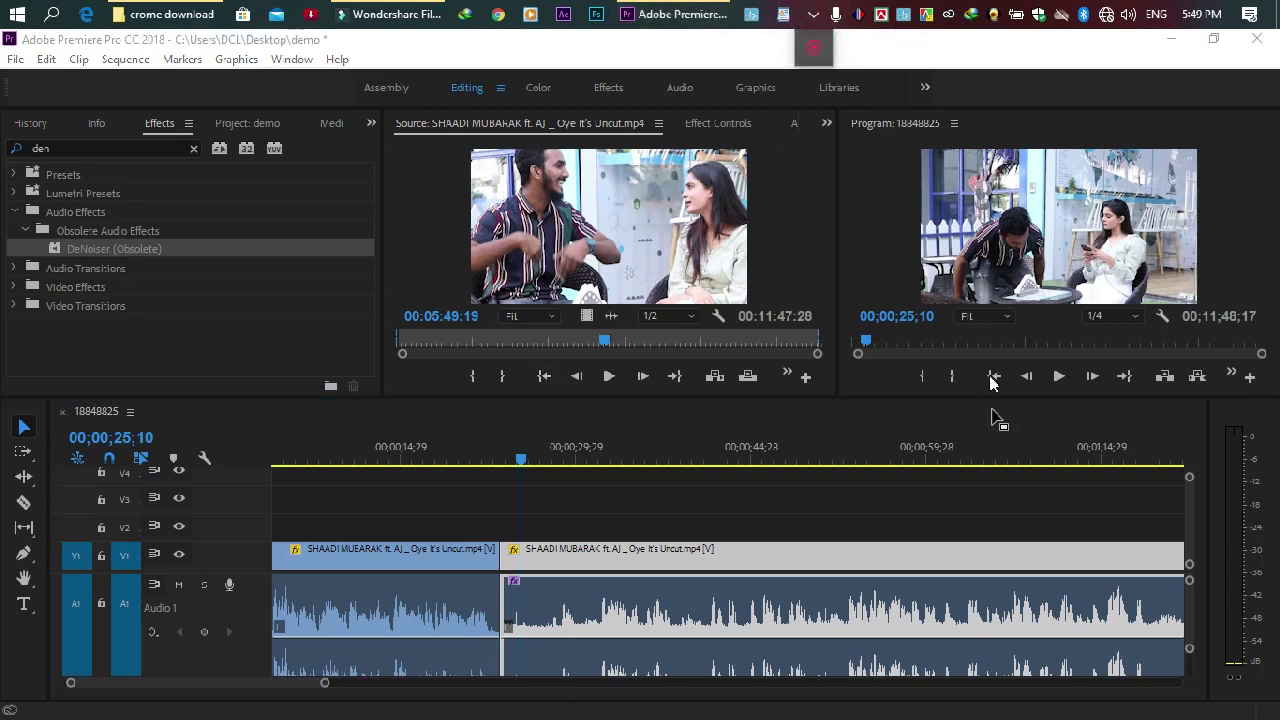
pyautogui.click(866, 55)
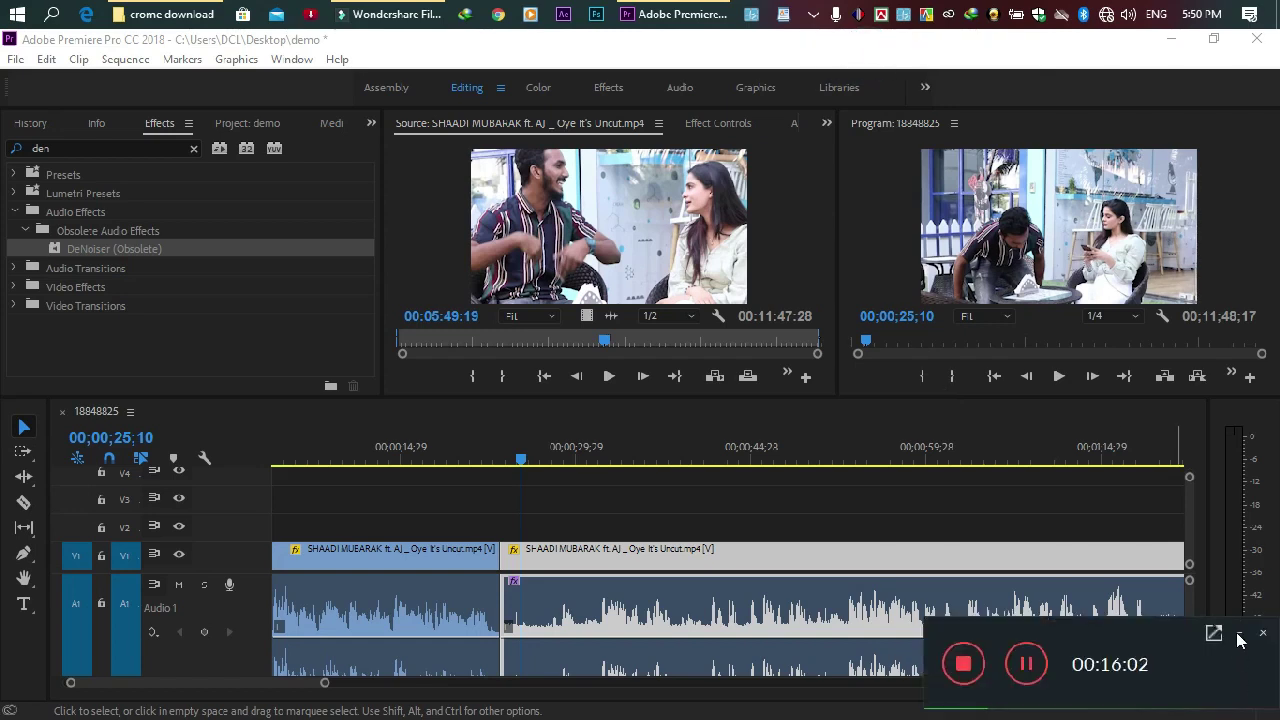
pyautogui.click(1240, 637)
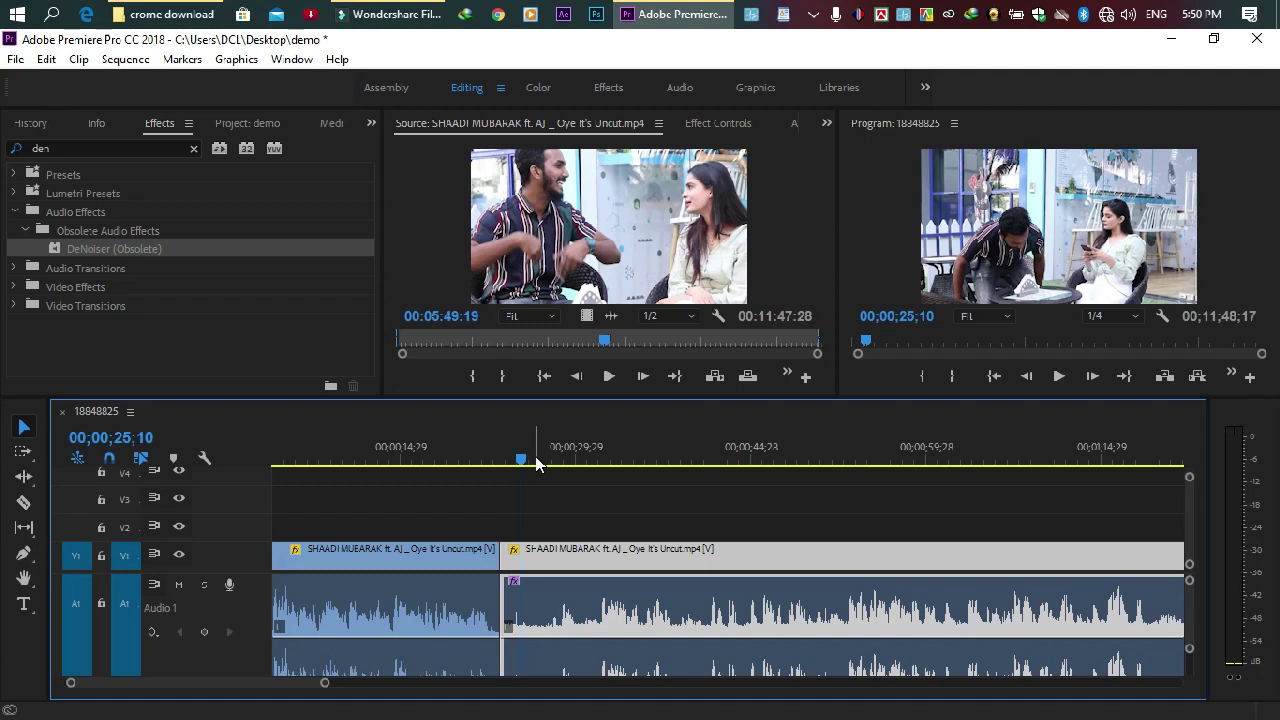
# Undo the ripple delete of the short segment.
pyautogui.click(46, 58)
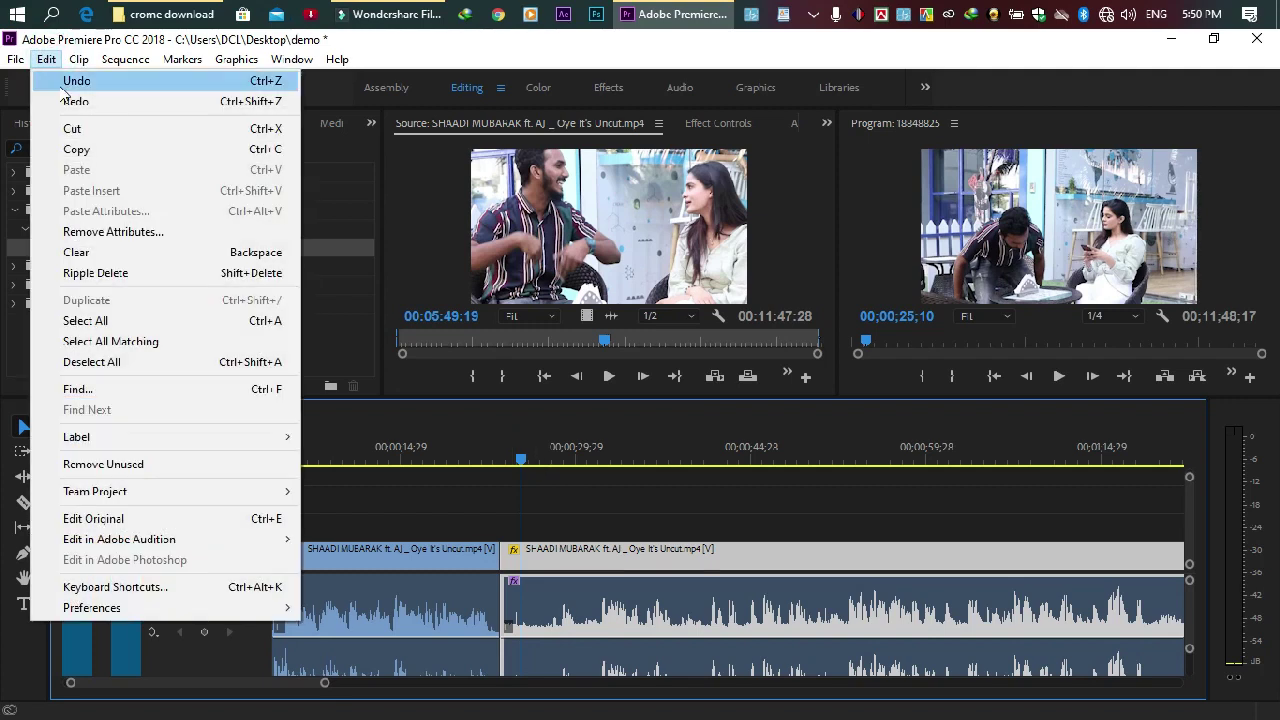
pyautogui.click(64, 102)
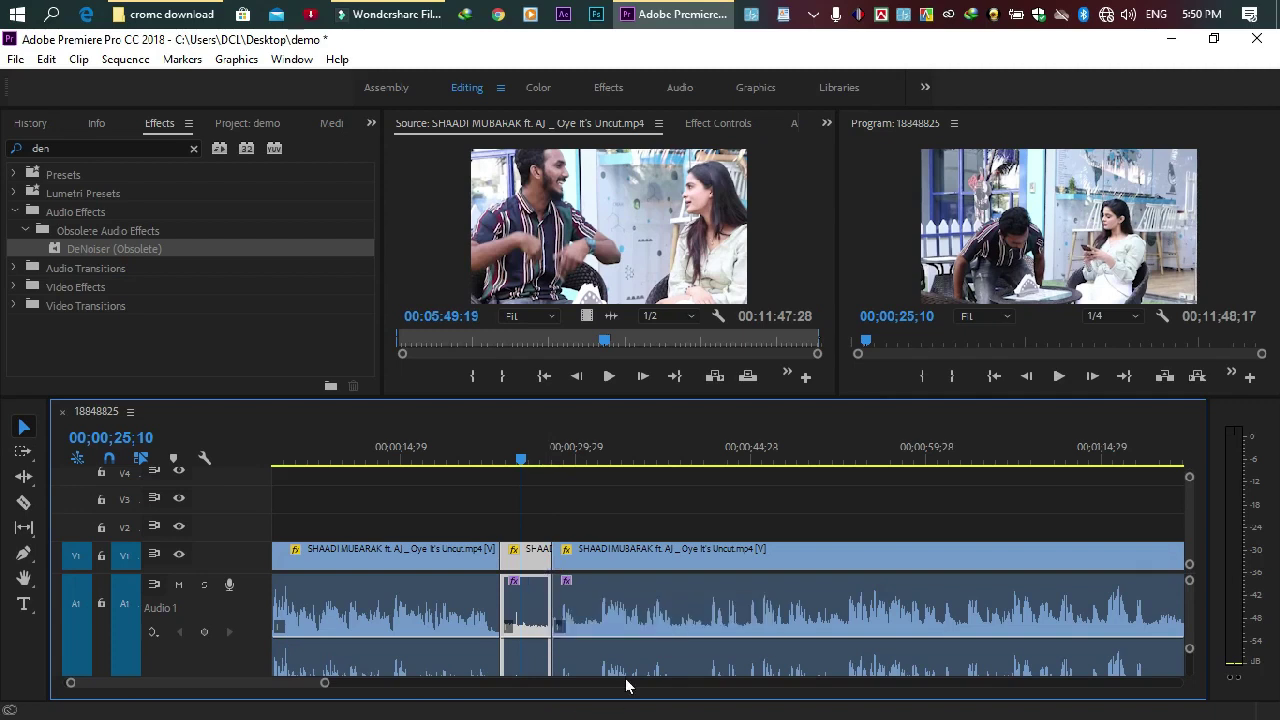
# Delete the short segment between the two cuts, leaving its gap open in the sequence.
pyautogui.click(633, 565)
pyautogui.click(528, 565)
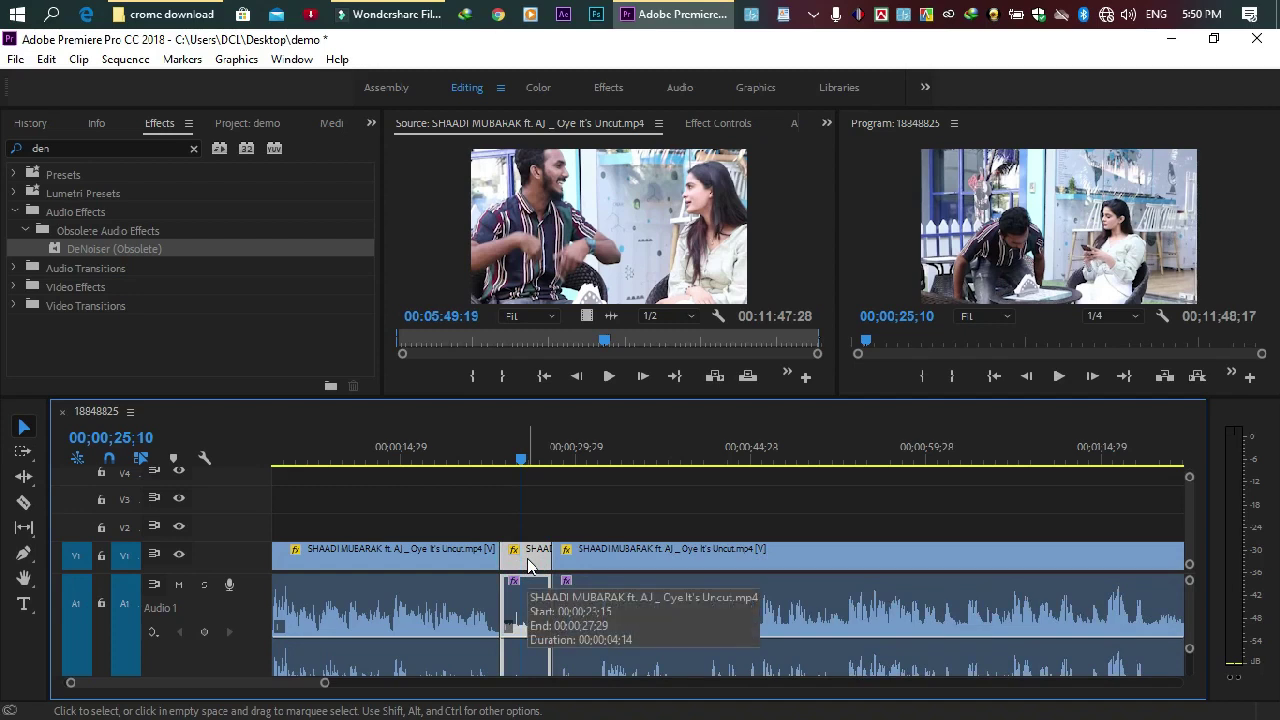
pyautogui.press('Delete')
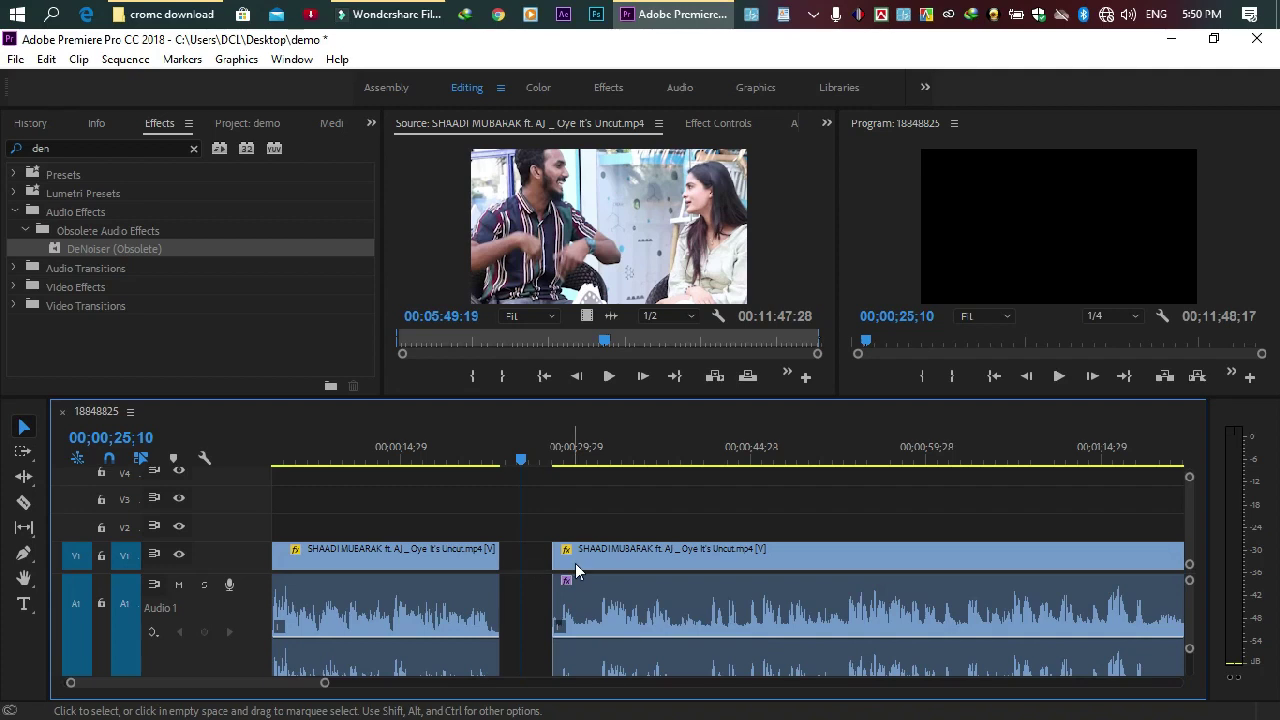
# Try closing the gap by moving the remaining clip earlier, shift it back to the playhead, and undo both moves.
pyautogui.moveTo(609, 550); pyautogui.dragTo(540, 572)
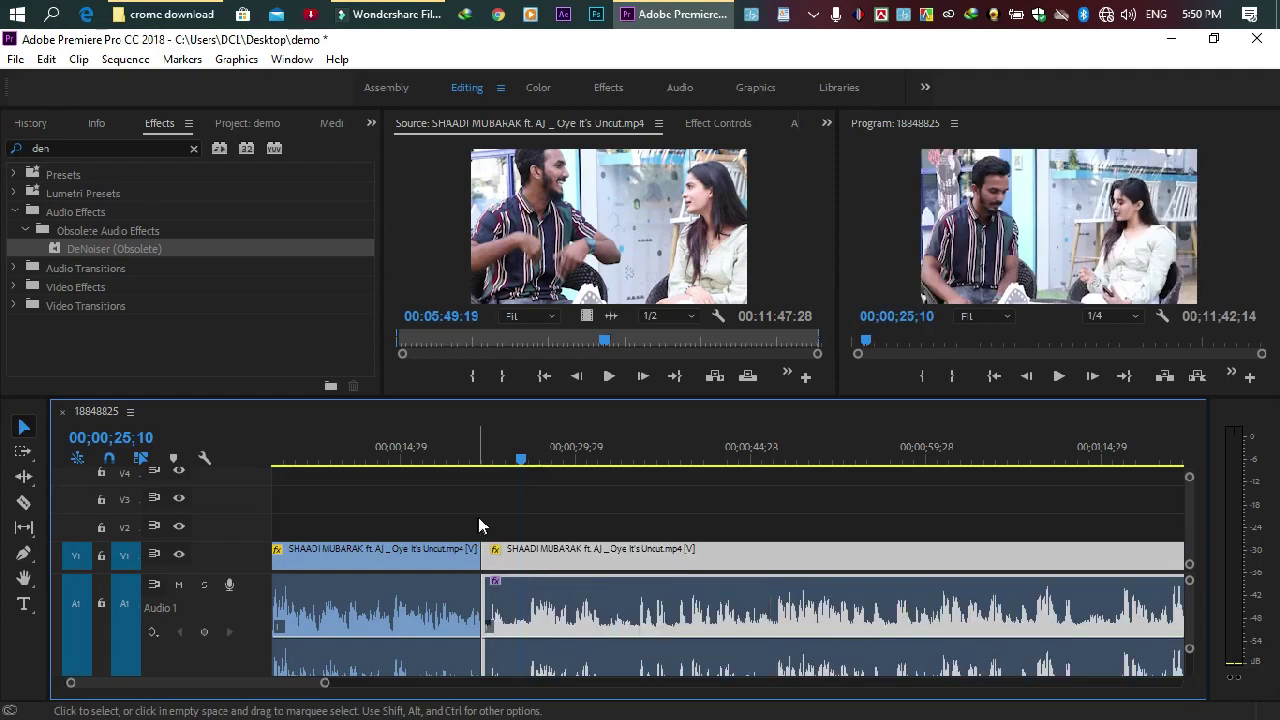
pyautogui.moveTo(508, 563); pyautogui.dragTo(519, 570)
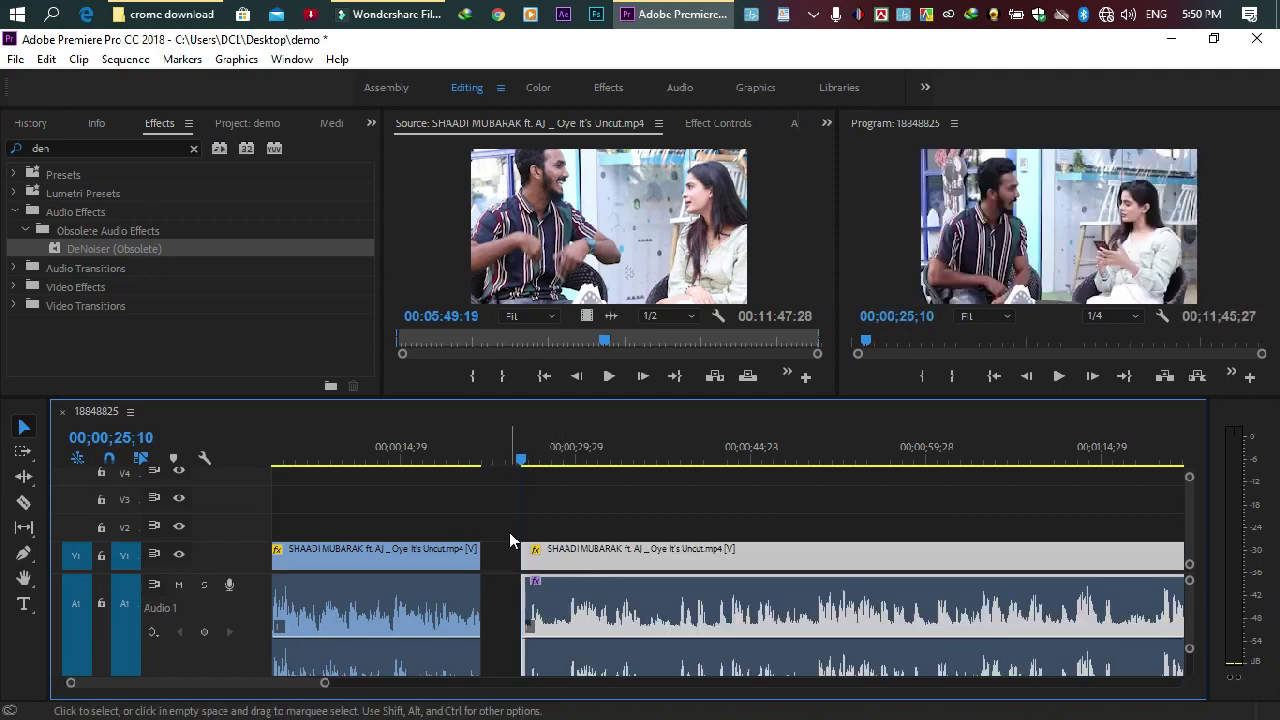
pyautogui.hotkey('ctrl', 'z')
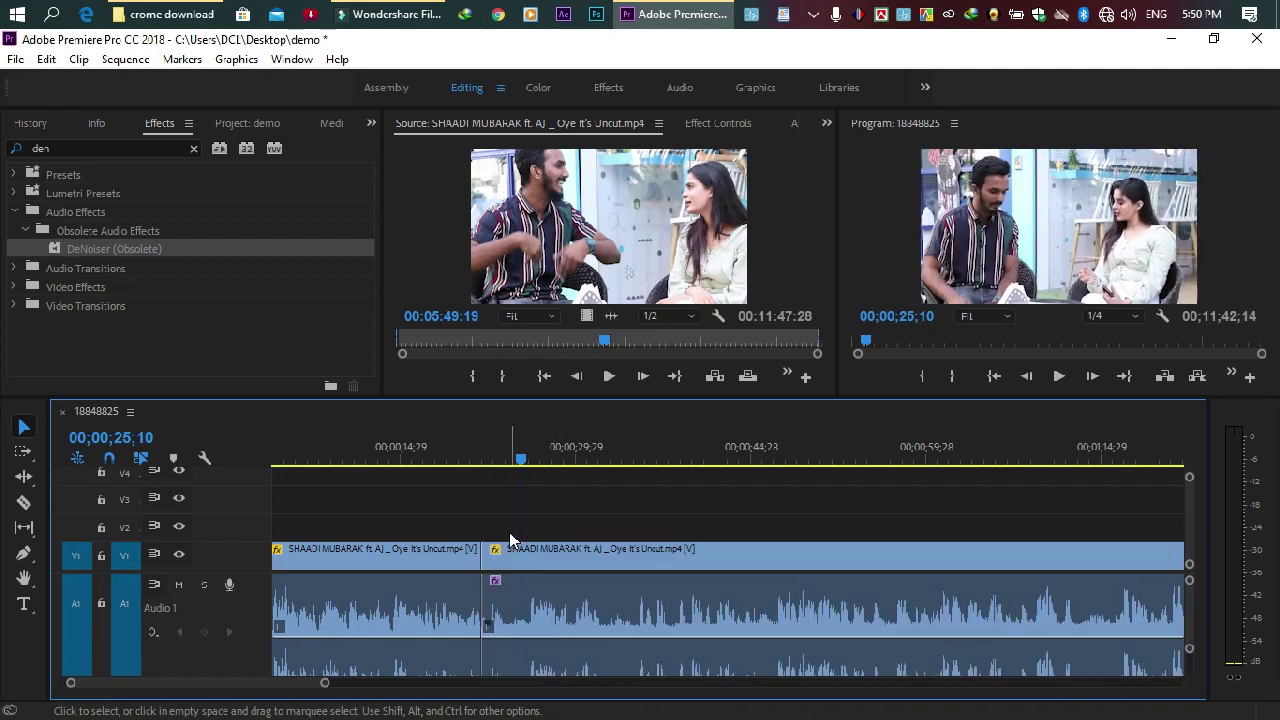
pyautogui.hotkey('ctrl', 'z')
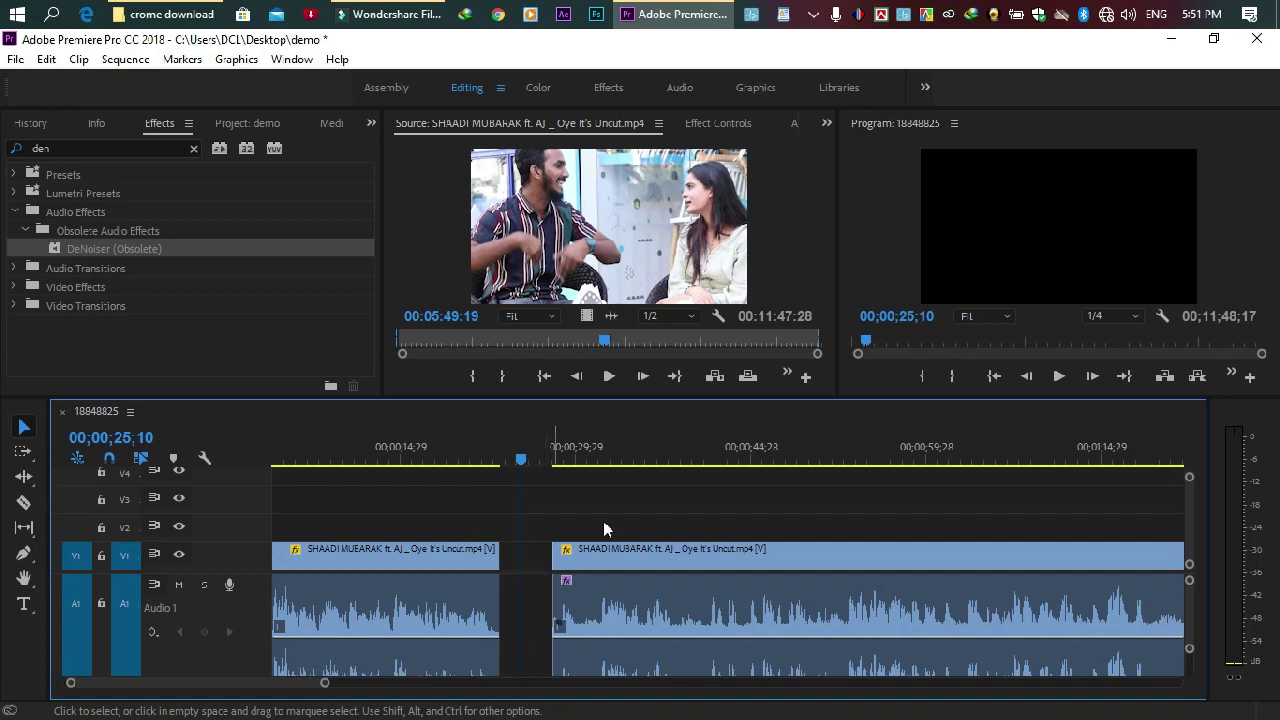
# Ripple delete the empty gap between the two remaining clips on V1.
pyautogui.rightClick(532, 563)
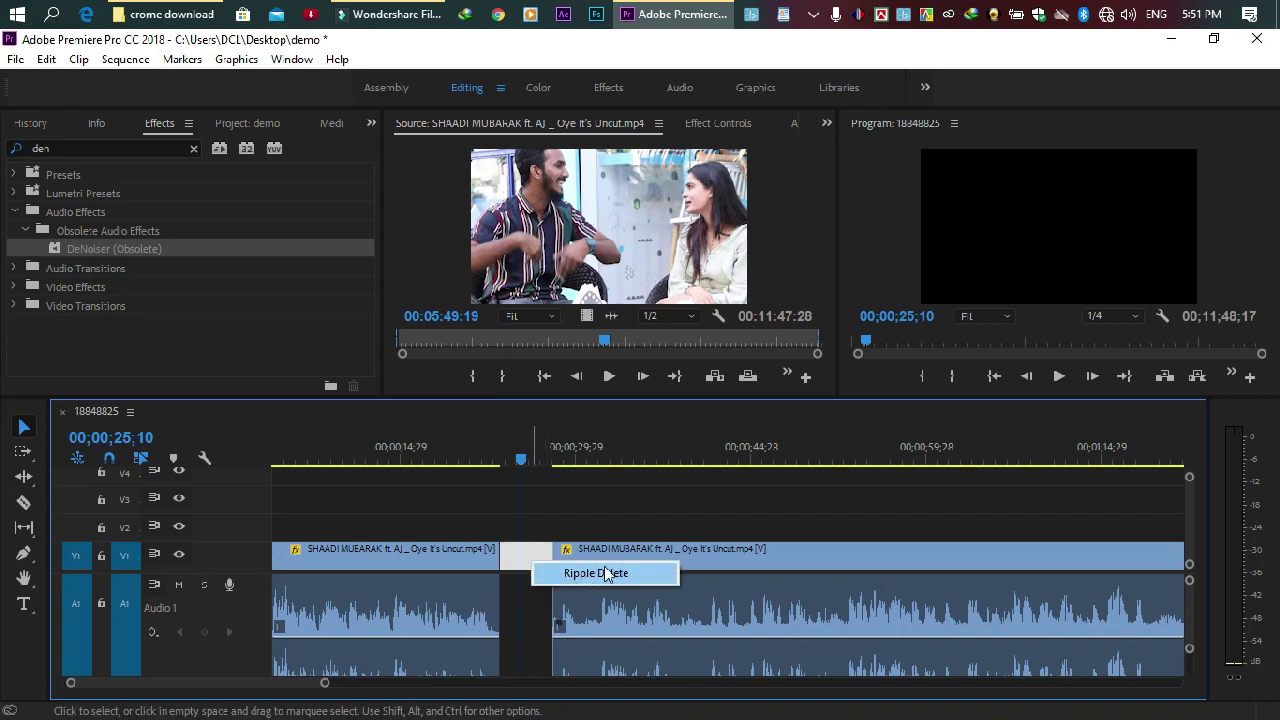
pyautogui.click(598, 574)
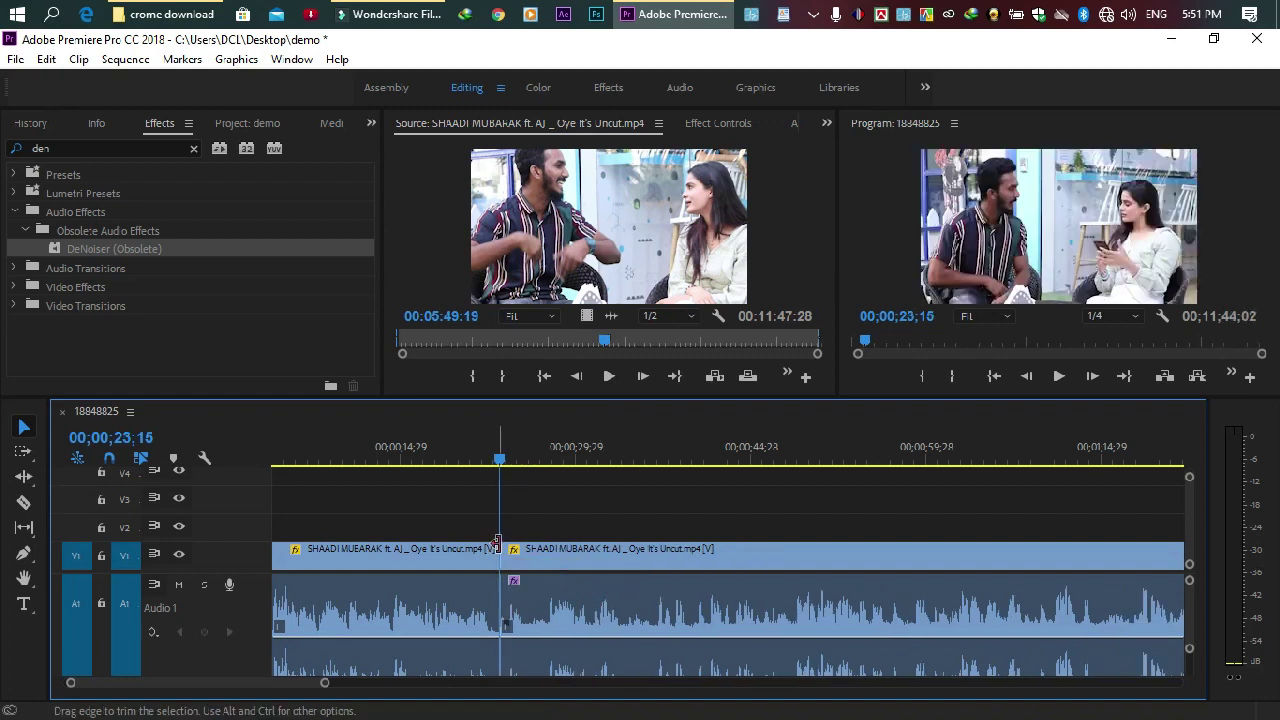
# Play the sequence across the joined cut from about 20 to 24 seconds and show more of the timeline.
pyautogui.click(467, 447)
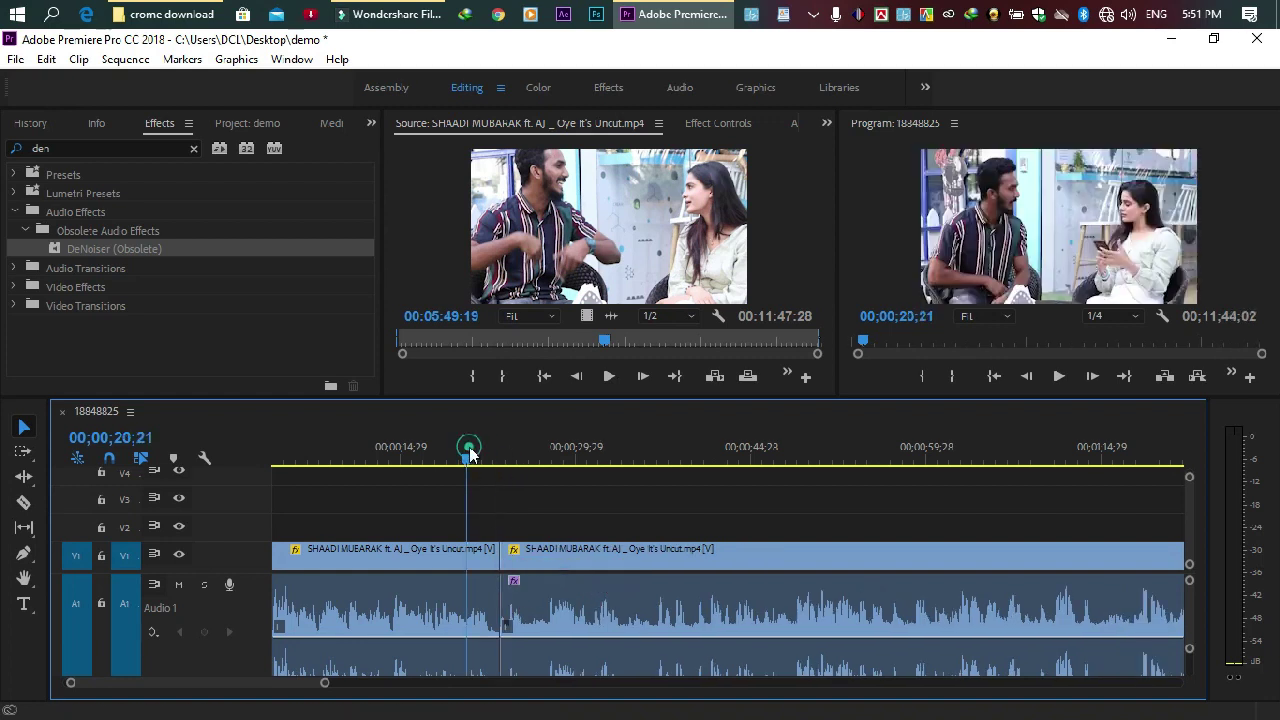
pyautogui.click(1058, 376)
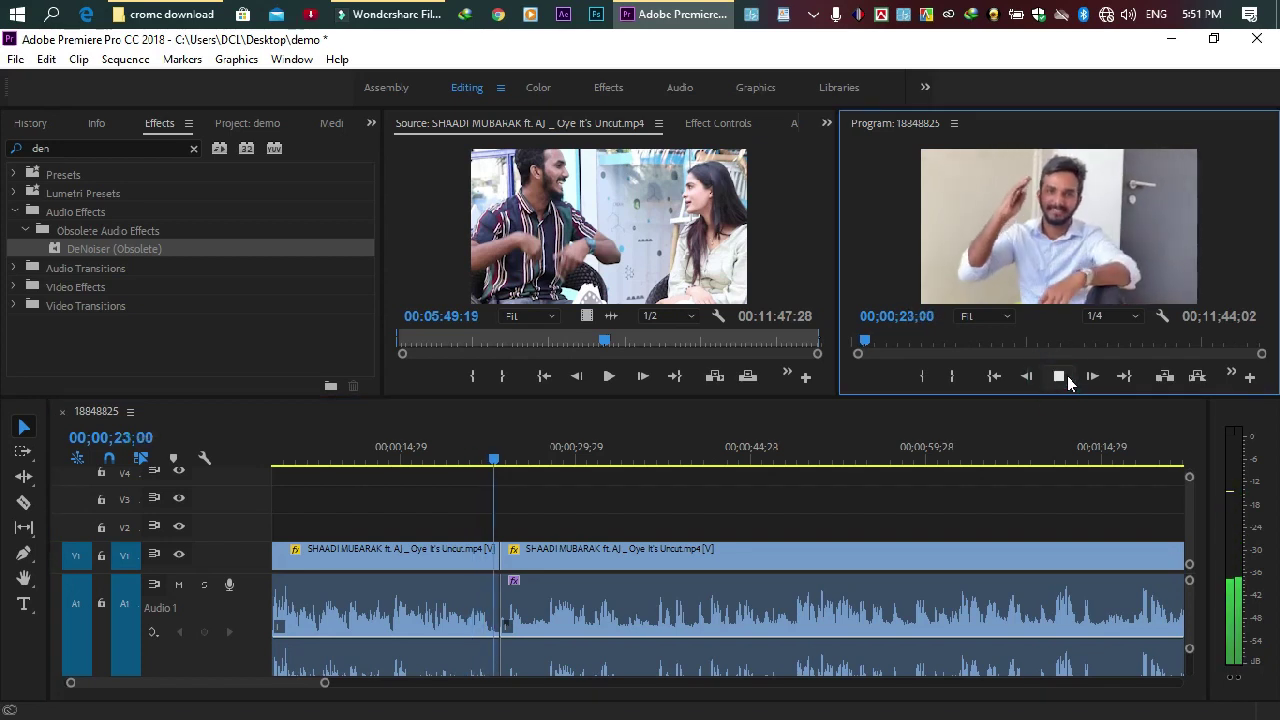
pyautogui.click(1063, 376)
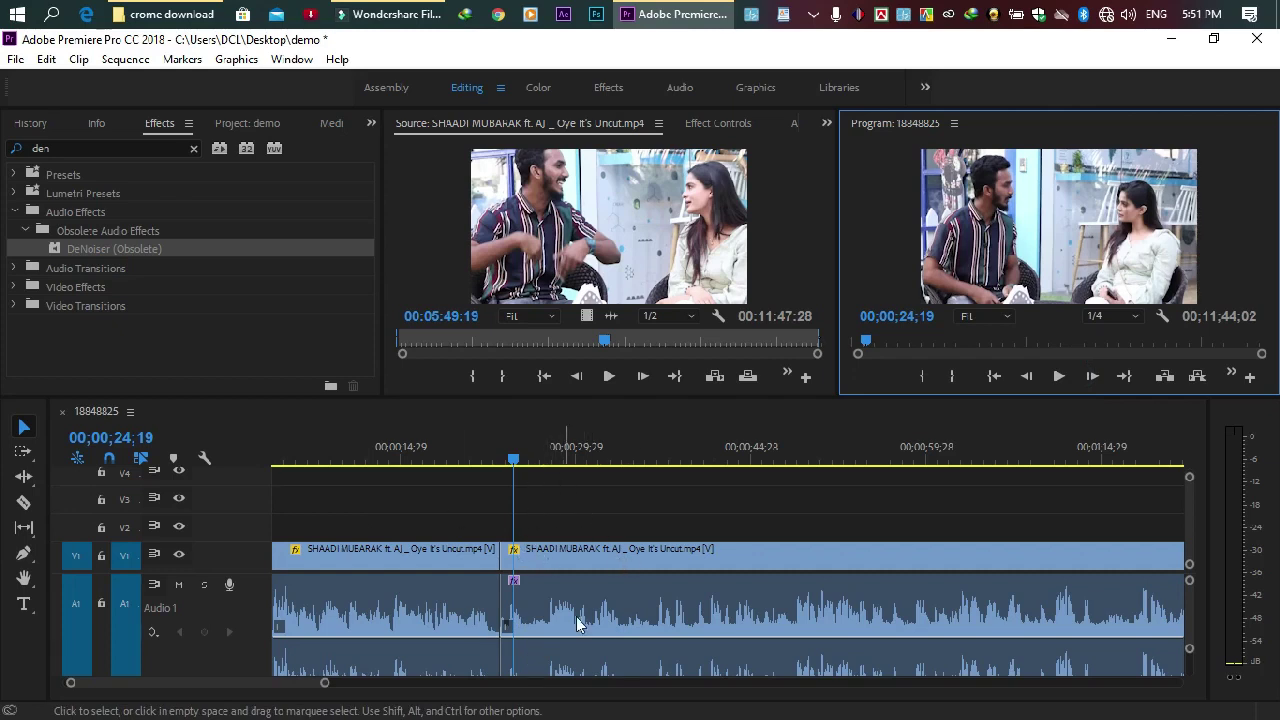
pyautogui.moveTo(324, 684); pyautogui.dragTo(465, 704)
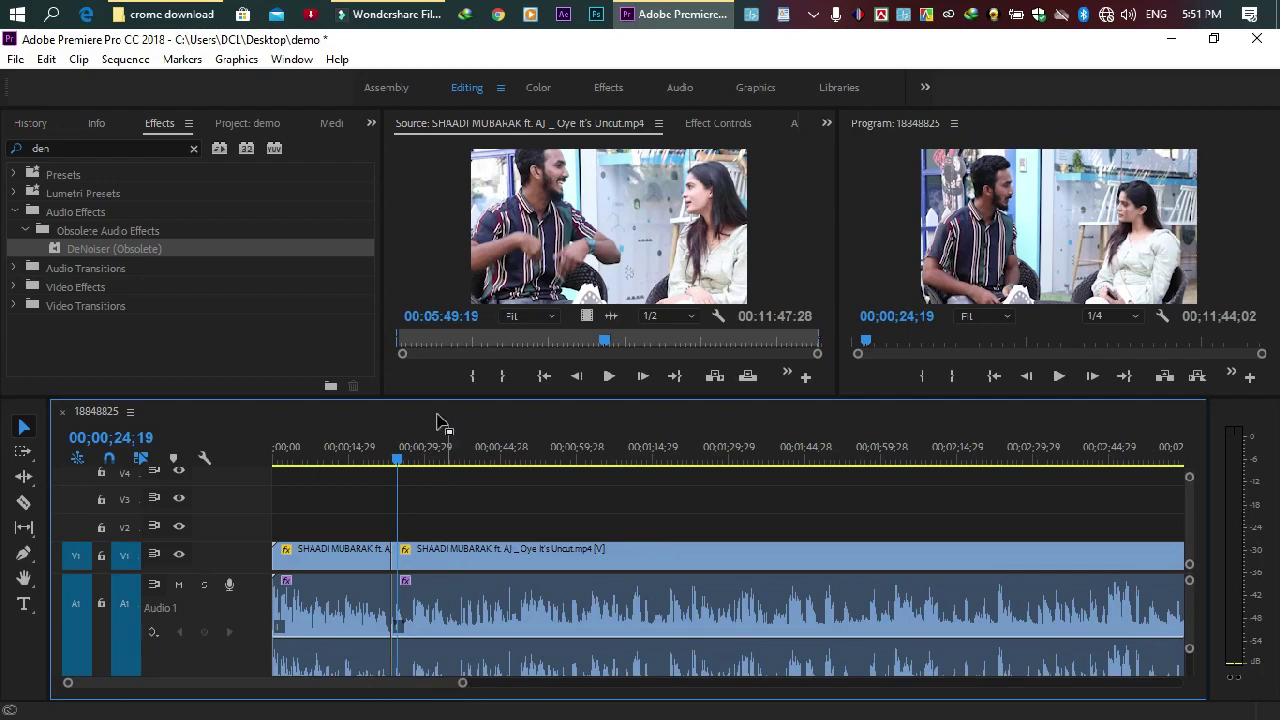
# Inspect the joined cut at different timeline zoom levels, moving the playhead to 00;00;34;20 and back to 00;00;21;26.
pyautogui.moveTo(419, 445); pyautogui.dragTo(451, 443)
pyautogui.moveTo(462, 682); pyautogui.dragTo(340, 705)
pyautogui.click(705, 458)
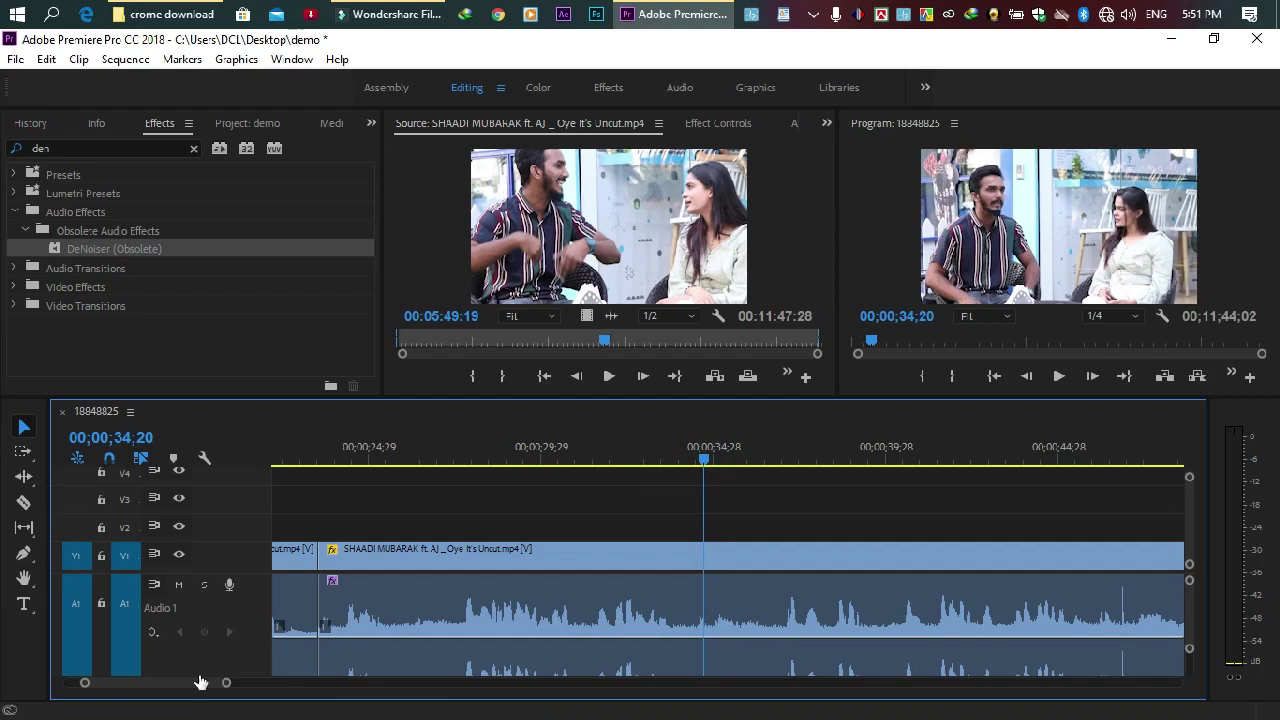
pyautogui.moveTo(181, 688); pyautogui.dragTo(177, 690)
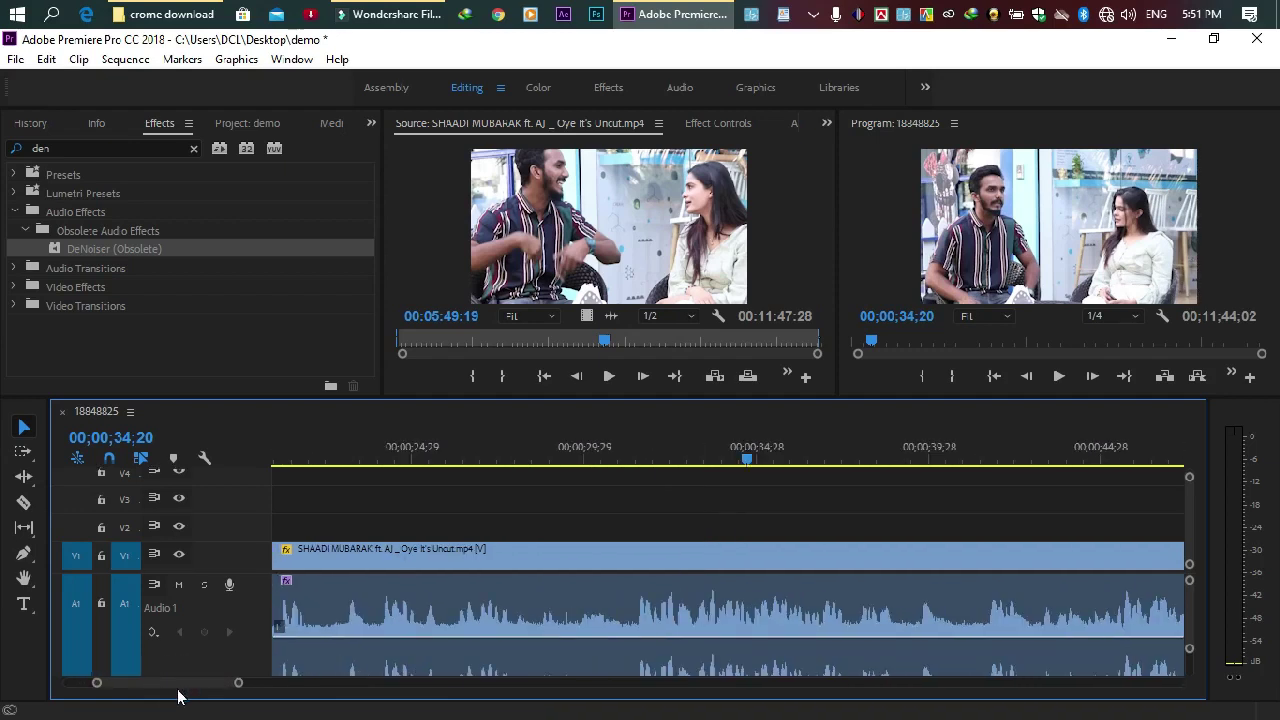
pyautogui.moveTo(532, 462)
pyautogui.mouseDown()
pyautogui.moveTo(537, 452)
pyautogui.moveTo(518, 458)
pyautogui.mouseUp()
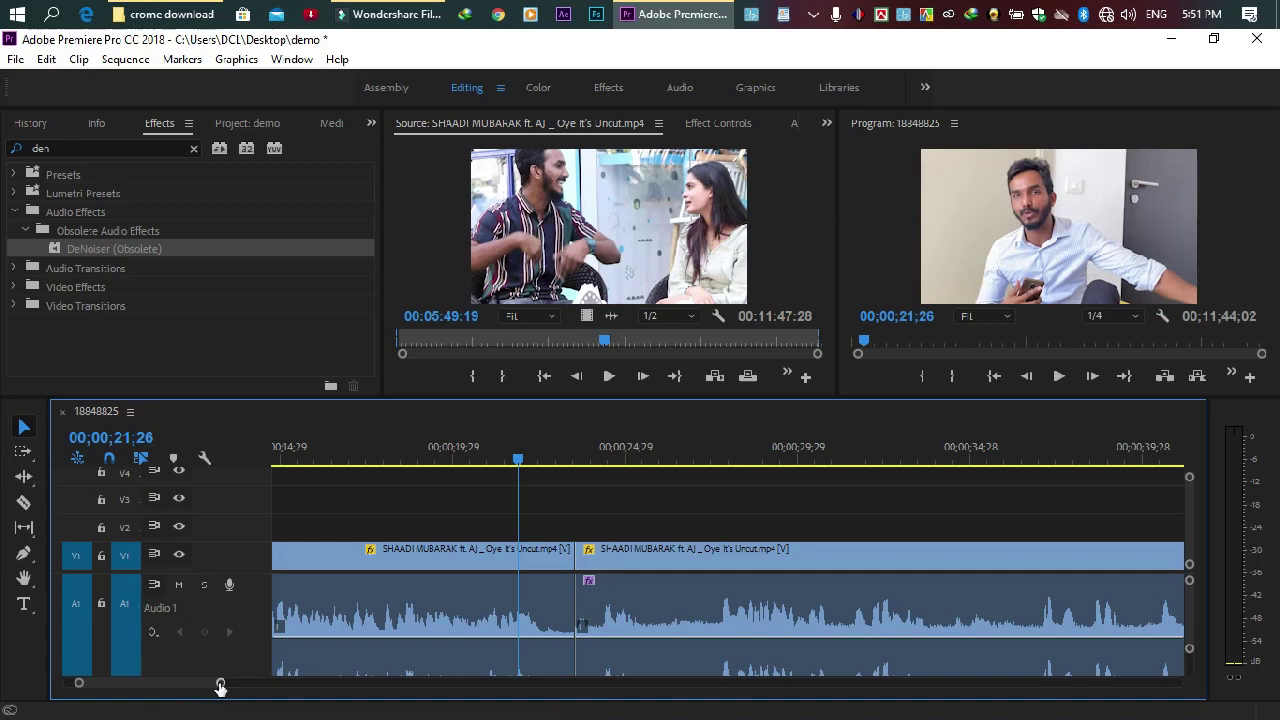
pyautogui.moveTo(220, 685)
pyautogui.mouseDown()
pyautogui.moveTo(357, 686)
pyautogui.moveTo(416, 706)
pyautogui.moveTo(1051, 718)
pyautogui.mouseUp()
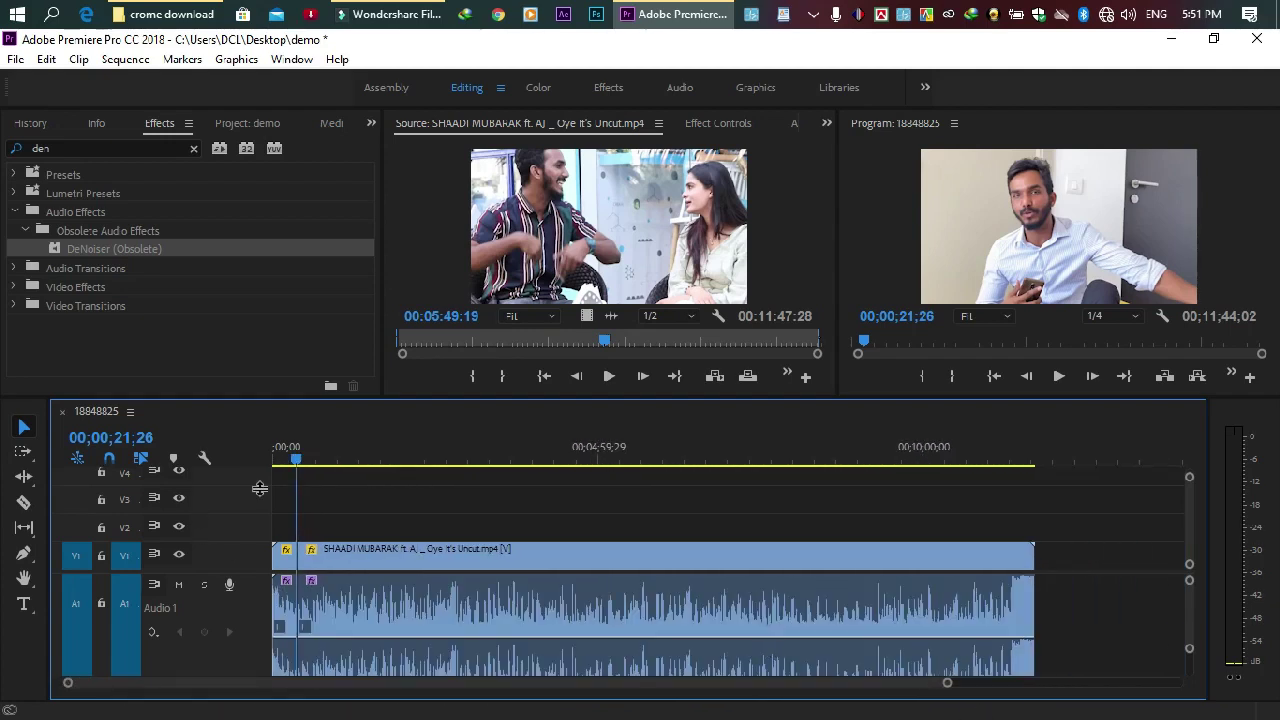
# Review other parts of the sequence at 00;09;45;00, 00;09;15;23 and 00;01;21;20 using different timeline zoom levels.
pyautogui.click(302, 458)
pyautogui.moveTo(302, 458); pyautogui.dragTo(909, 567)
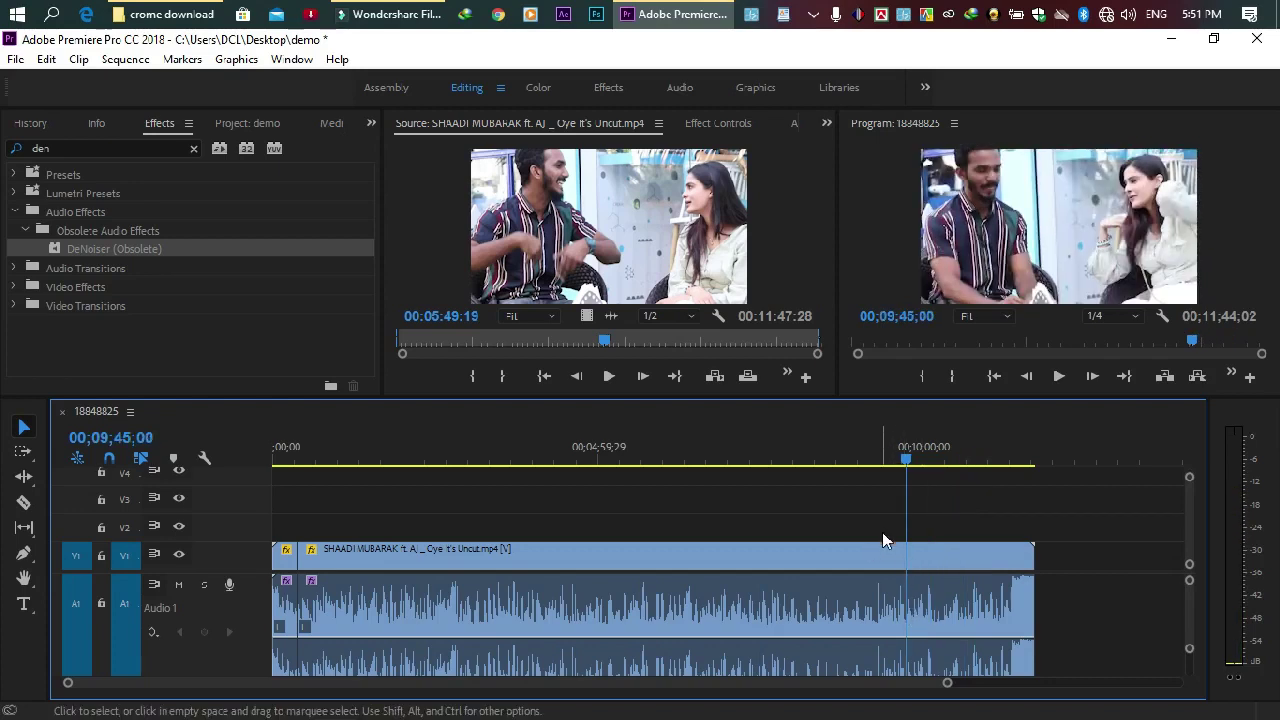
pyautogui.moveTo(951, 697); pyautogui.dragTo(670, 707)
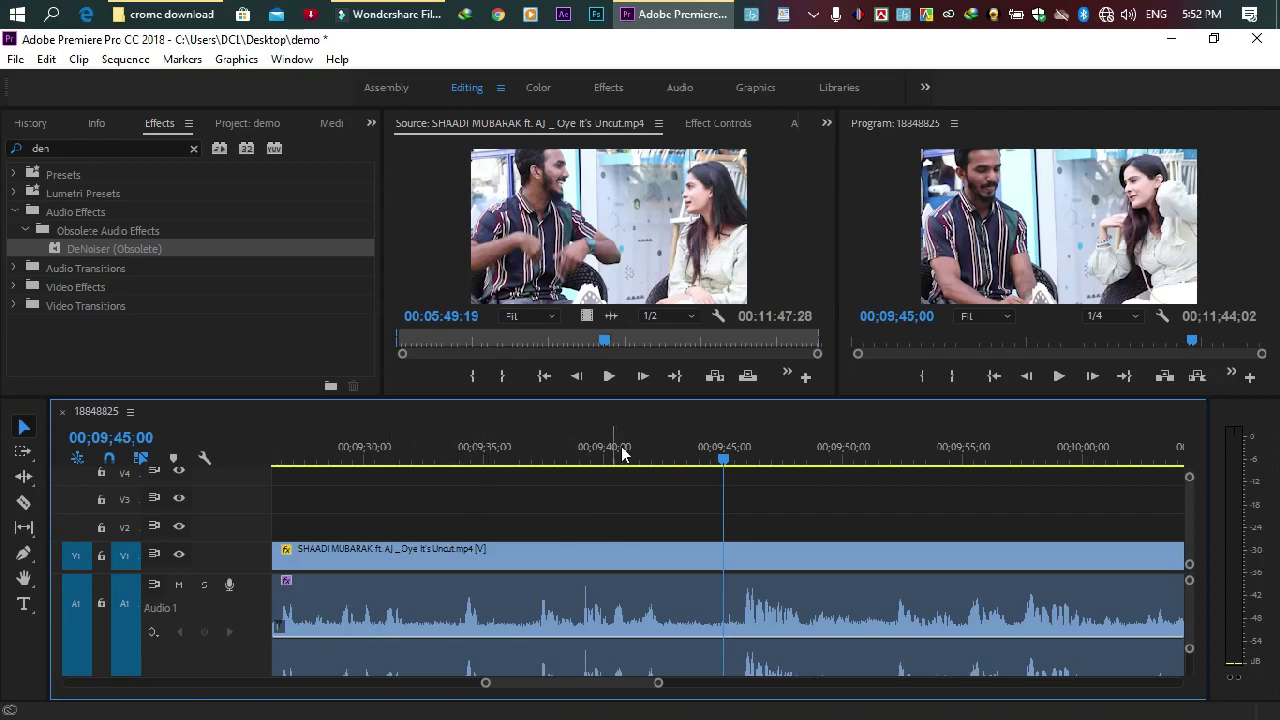
pyautogui.moveTo(723, 467); pyautogui.dragTo(528, 491)
pyautogui.click(642, 683)
pyautogui.moveTo(642, 683)
pyautogui.mouseDown()
pyautogui.moveTo(1015, 705)
pyautogui.moveTo(947, 709)
pyautogui.mouseUp()
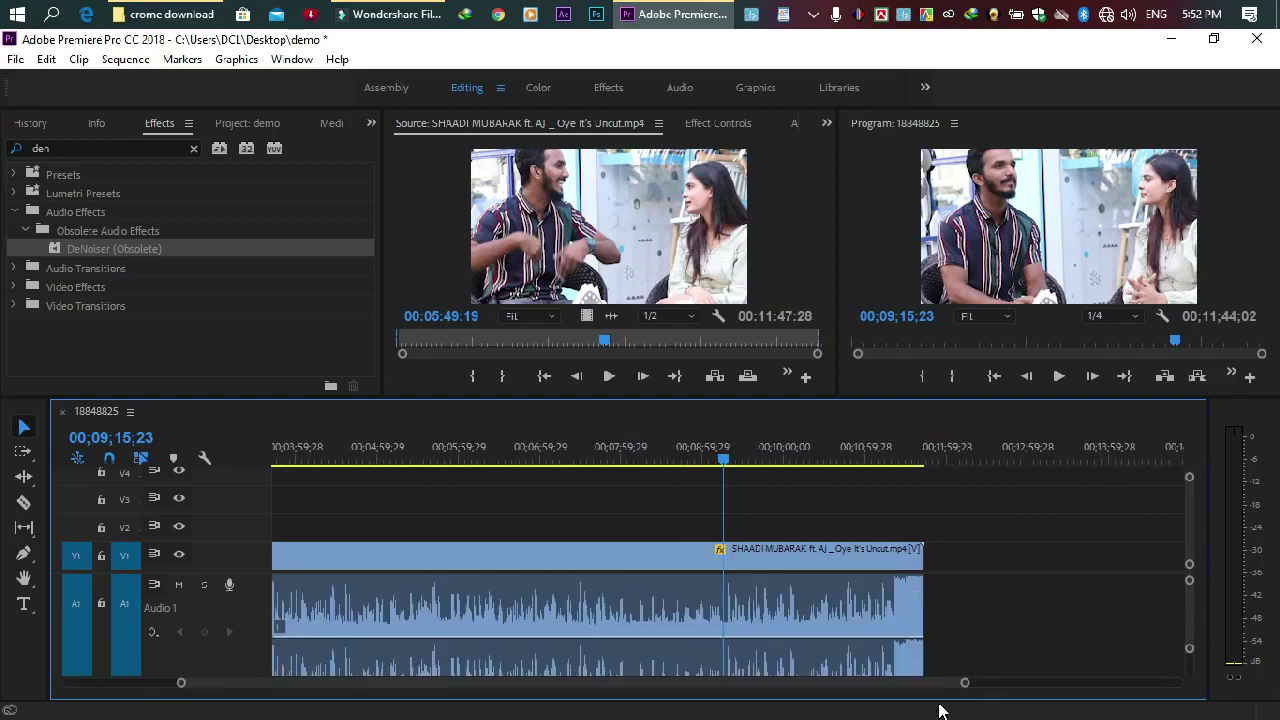
pyautogui.moveTo(727, 468); pyautogui.dragTo(304, 477)
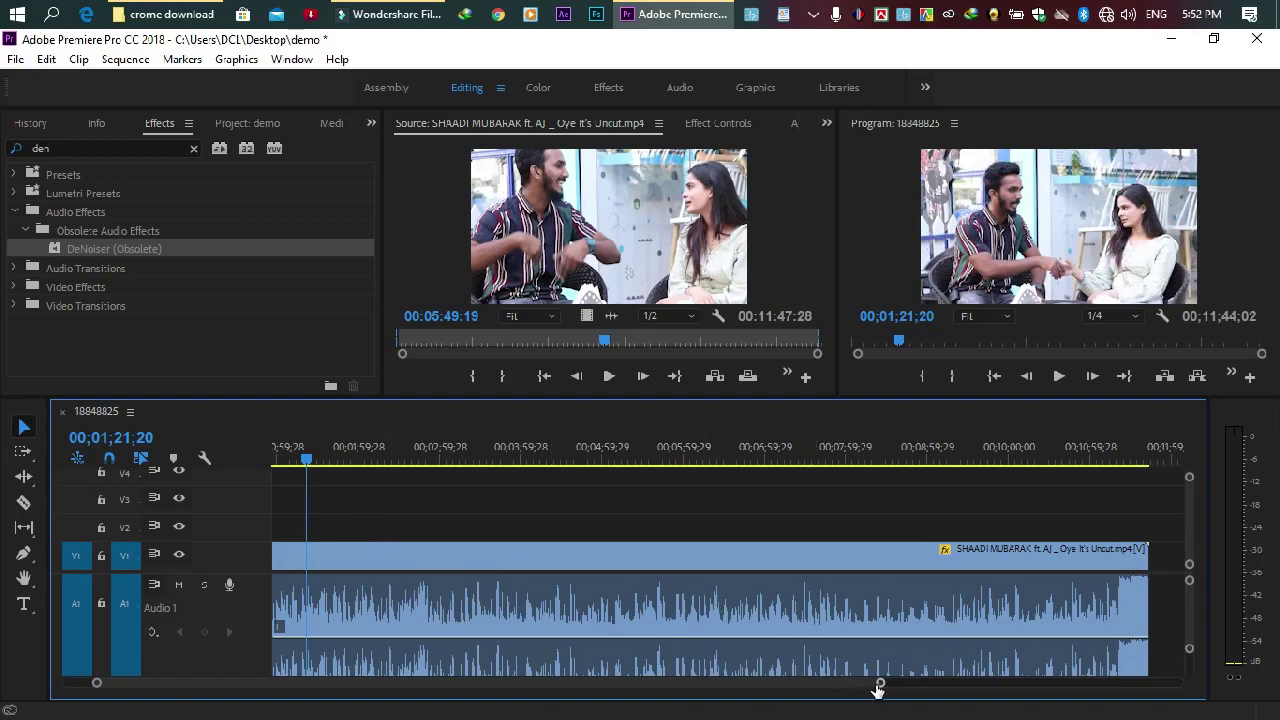
pyautogui.moveTo(881, 685); pyautogui.dragTo(615, 713)
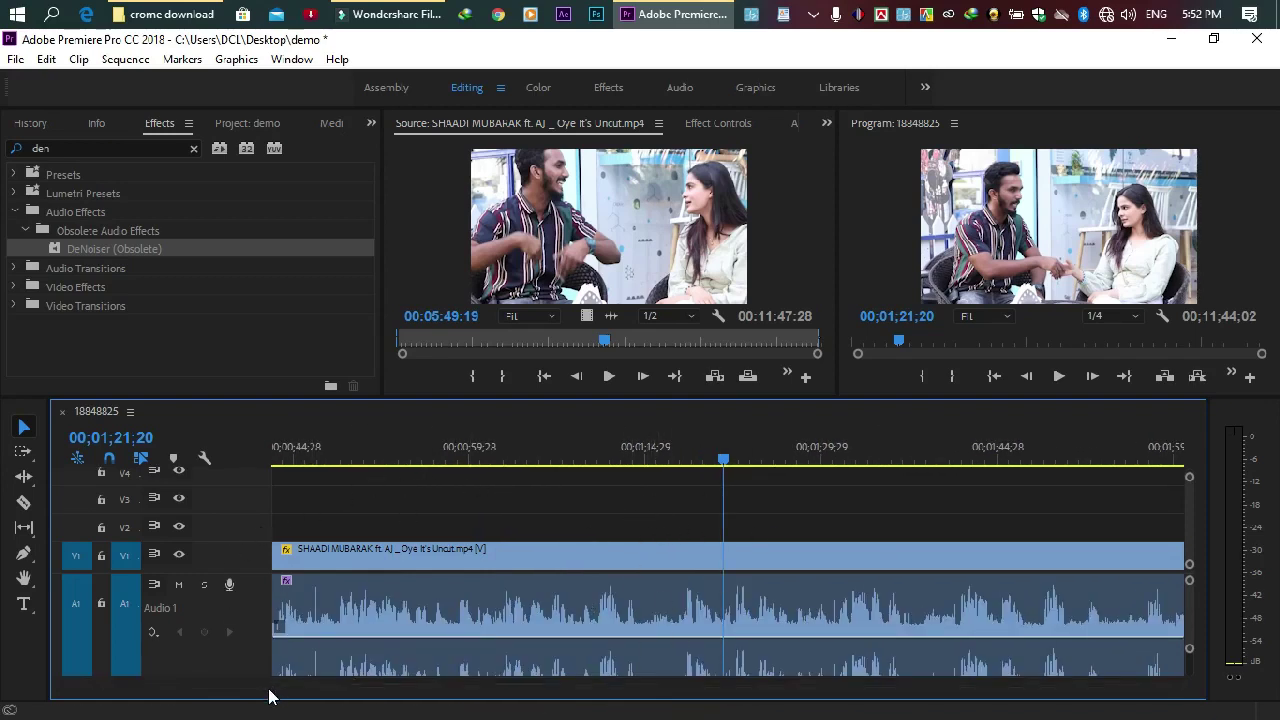
pyautogui.moveTo(353, 686); pyautogui.dragTo(535, 684)
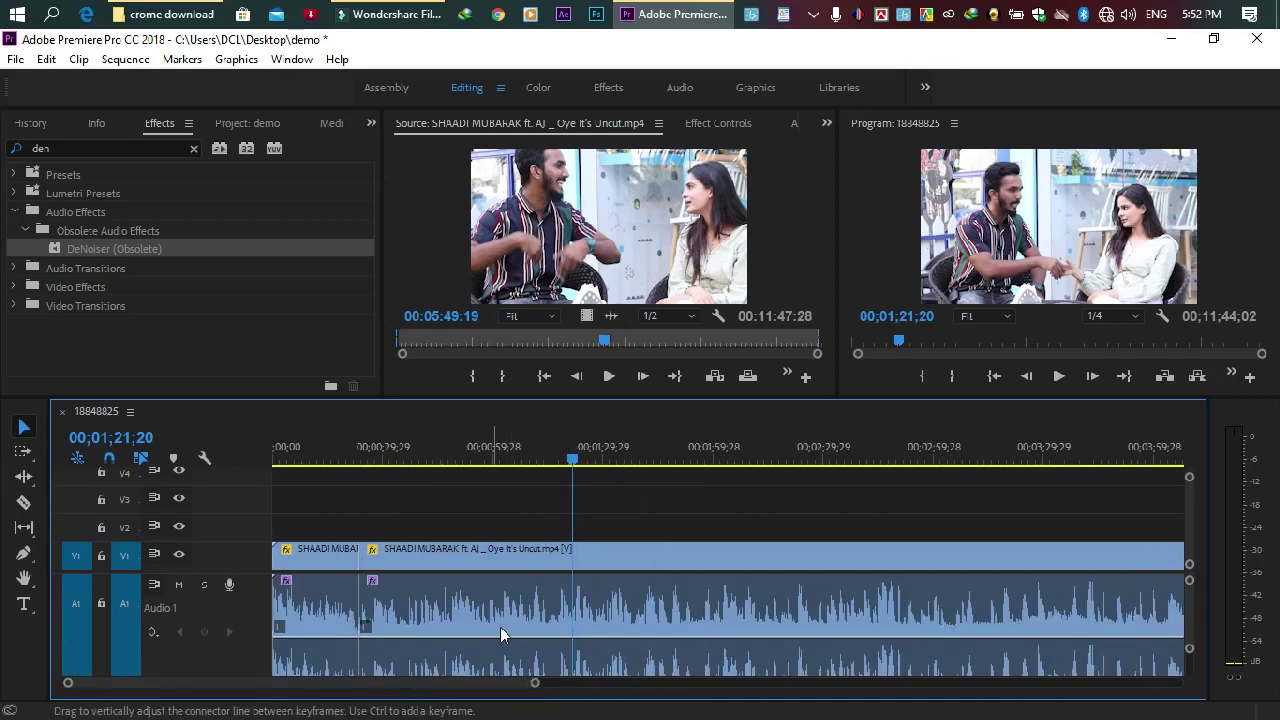
# Split the second clip and its linked audio with the Razor tool at twelve points between about 0:46 and 3:42.
pyautogui.keyDown('shift'); pyautogui.click(500, 627); pyautogui.keyUp('shift')
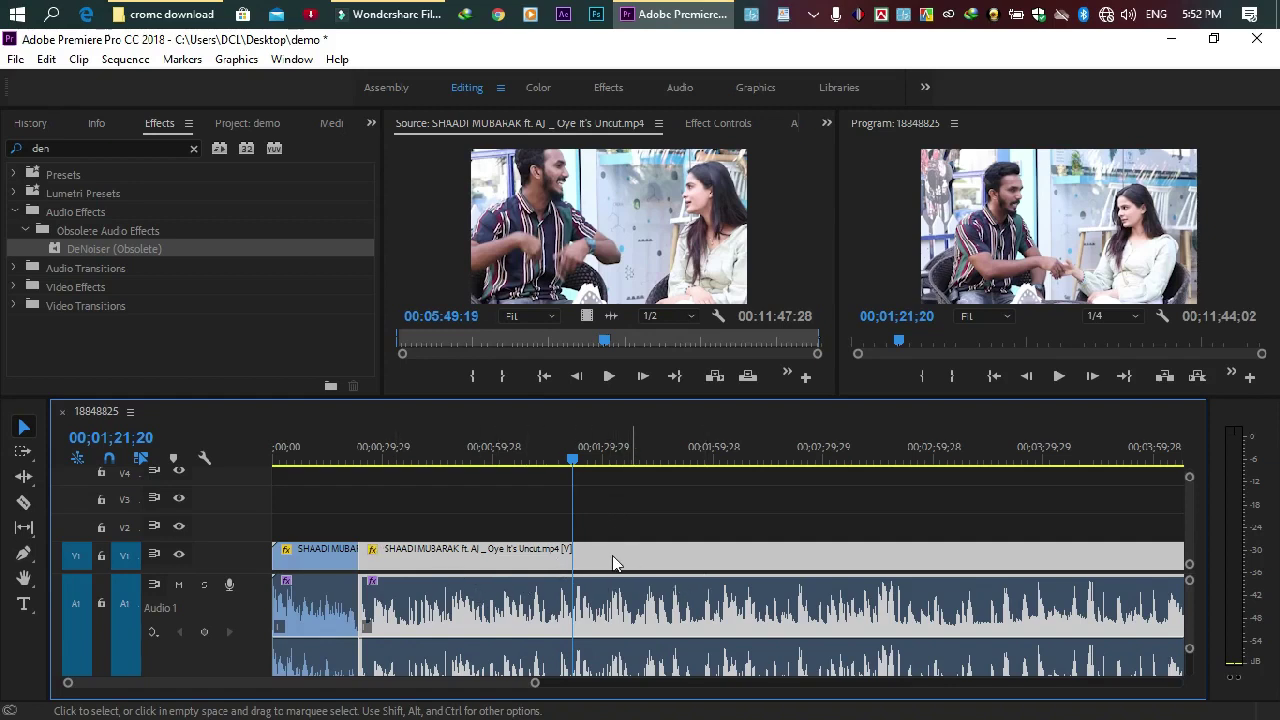
pyautogui.click(24, 501)
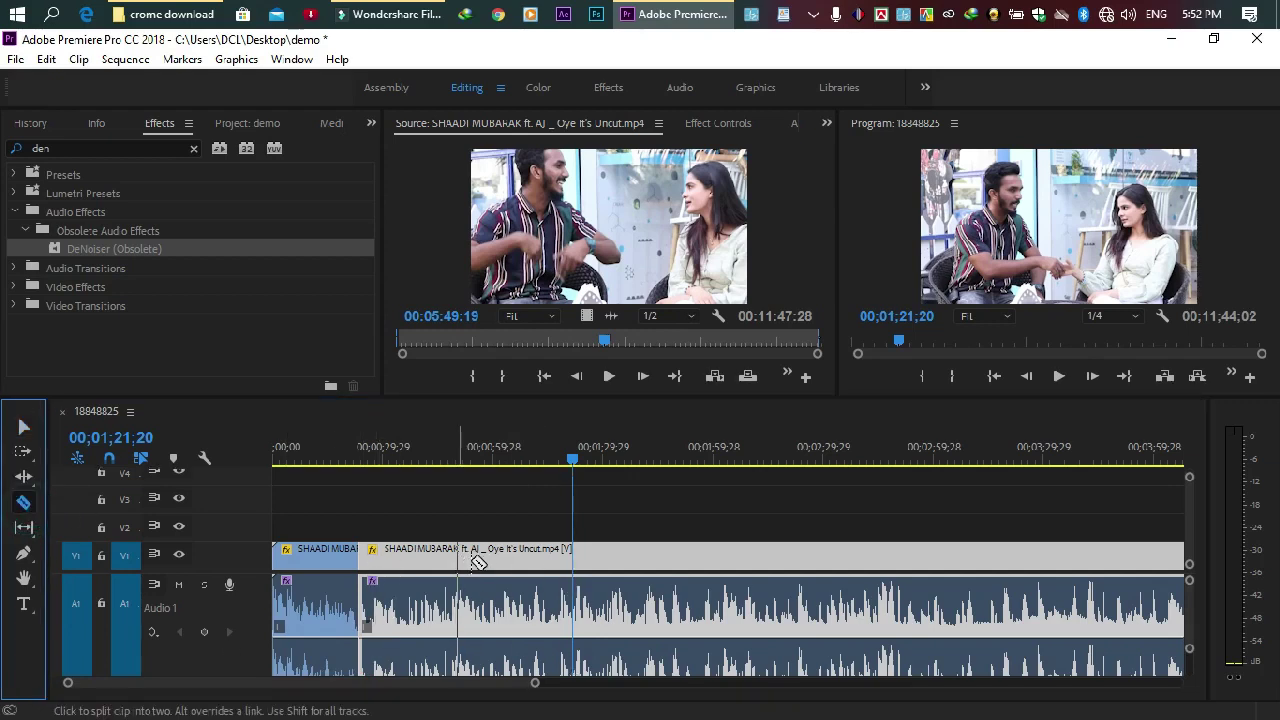
pyautogui.click(444, 556)
pyautogui.click(483, 558)
pyautogui.click(519, 558)
pyautogui.click(572, 558)
pyautogui.click(613, 560)
pyautogui.click(686, 564)
pyautogui.click(772, 564)
pyautogui.click(836, 565)
pyautogui.click(917, 566)
pyautogui.click(997, 567)
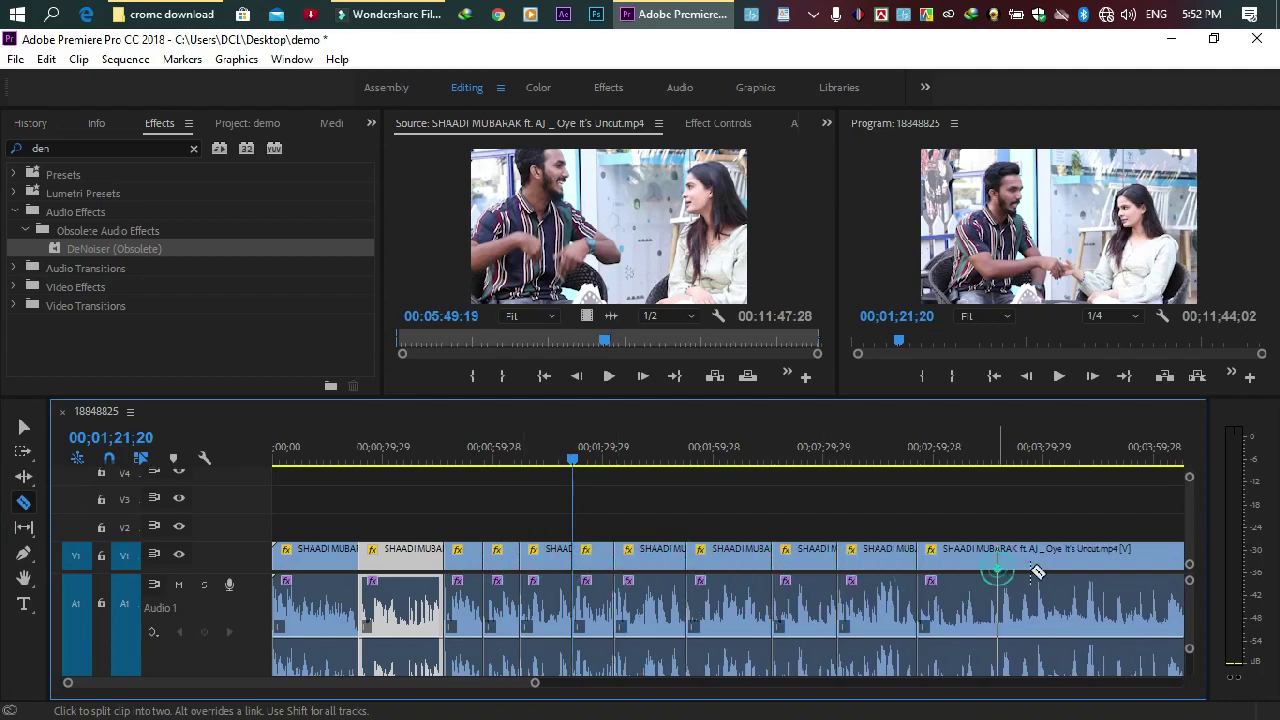
pyautogui.click(1108, 567)
pyautogui.click(1089, 558)
pyautogui.click(1040, 560)
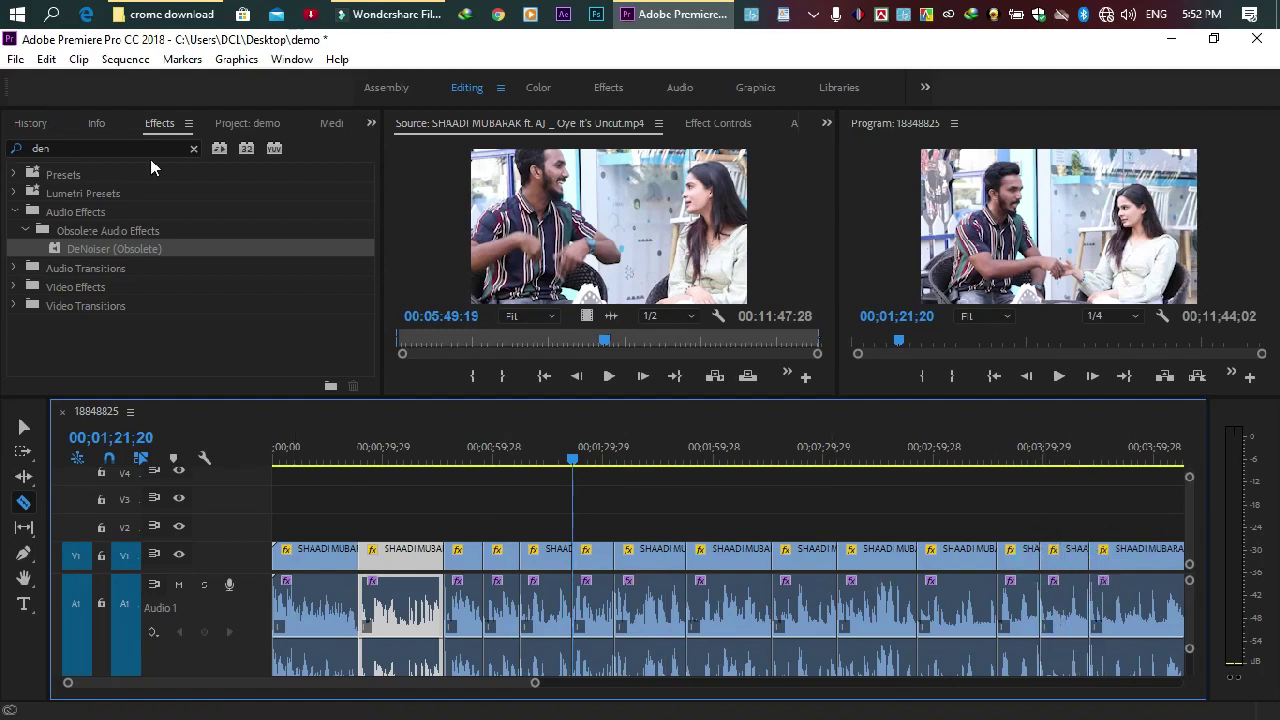
# Return to the Selection tool and move the playhead to 00;01;07;18.
pyautogui.click(24, 428)
pyautogui.moveTo(523, 447); pyautogui.dragTo(587, 471)
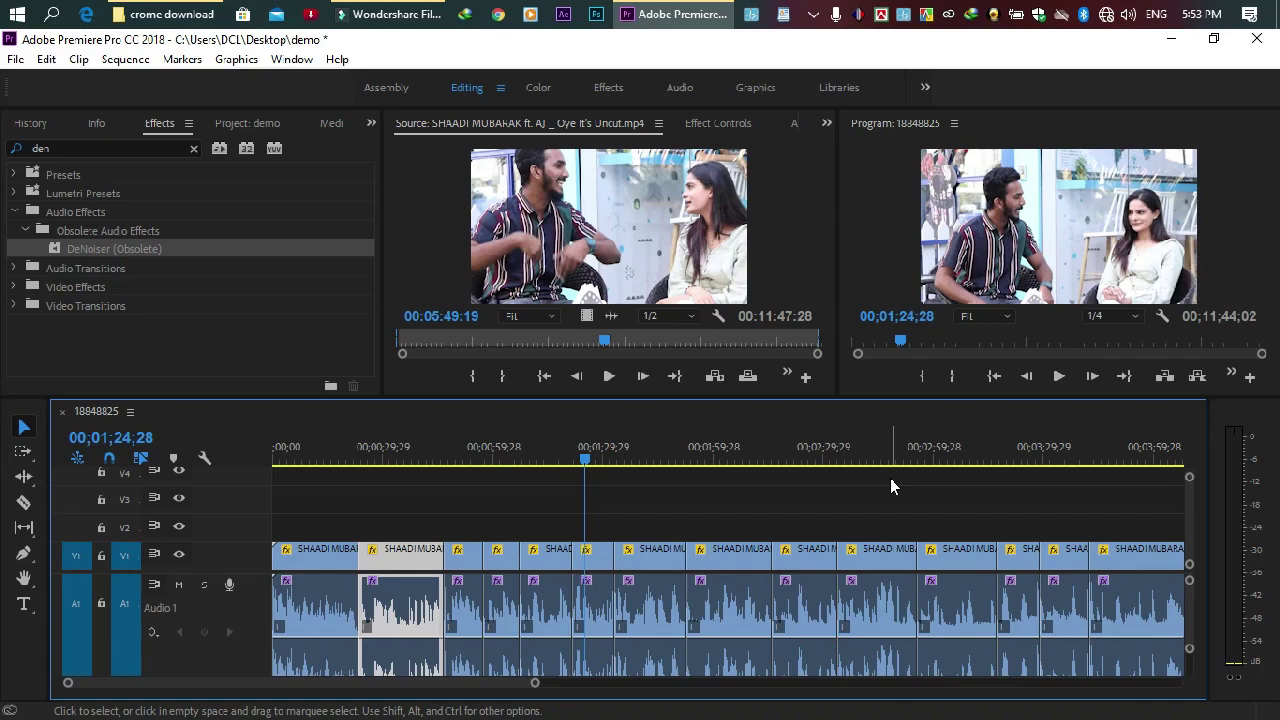
pyautogui.hotkey('ctrl', 's')
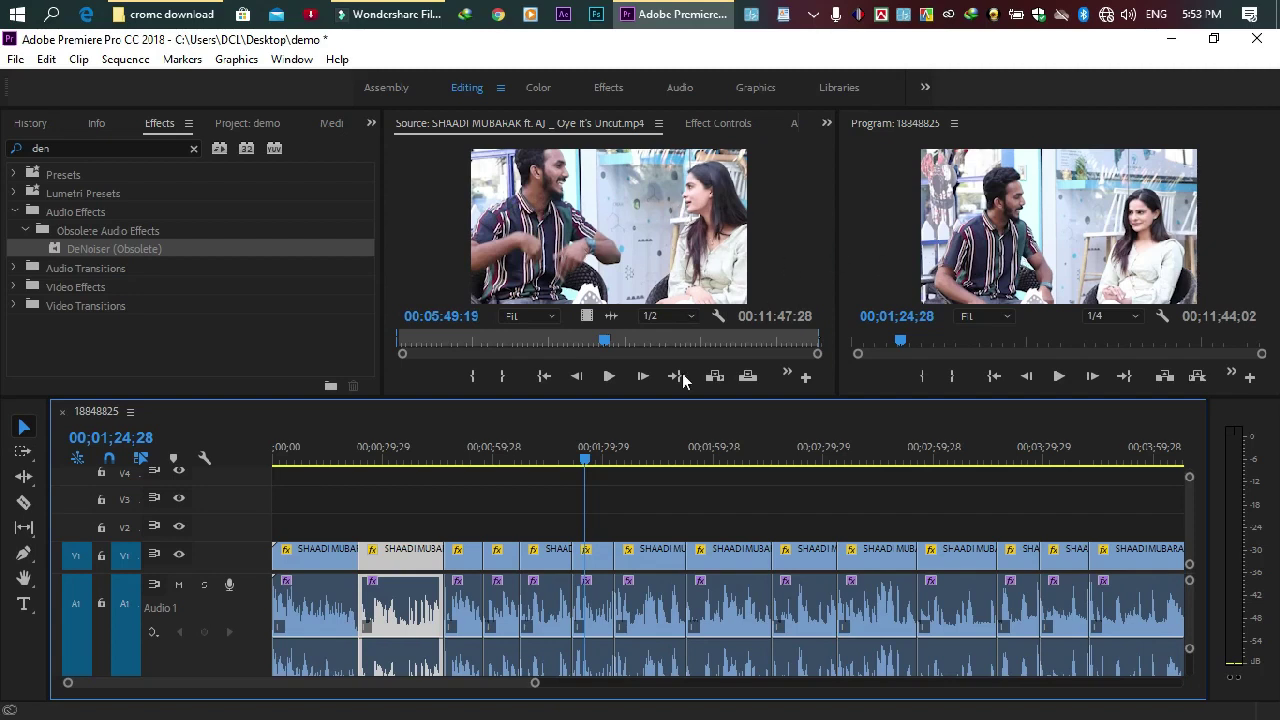
pyautogui.moveTo(558, 448); pyautogui.dragTo(520, 450)
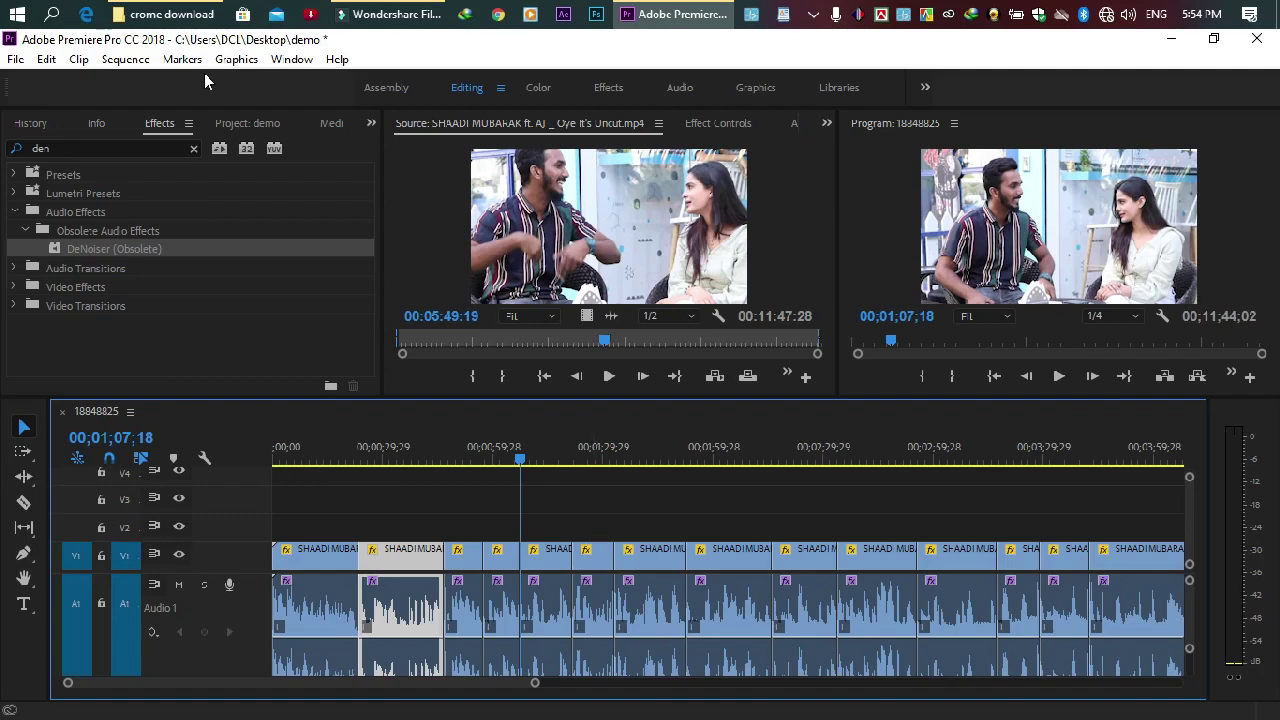
# Import the y2mate.com - Fluffy music file from the desktop into the demo project.
pyautogui.click(240, 123)
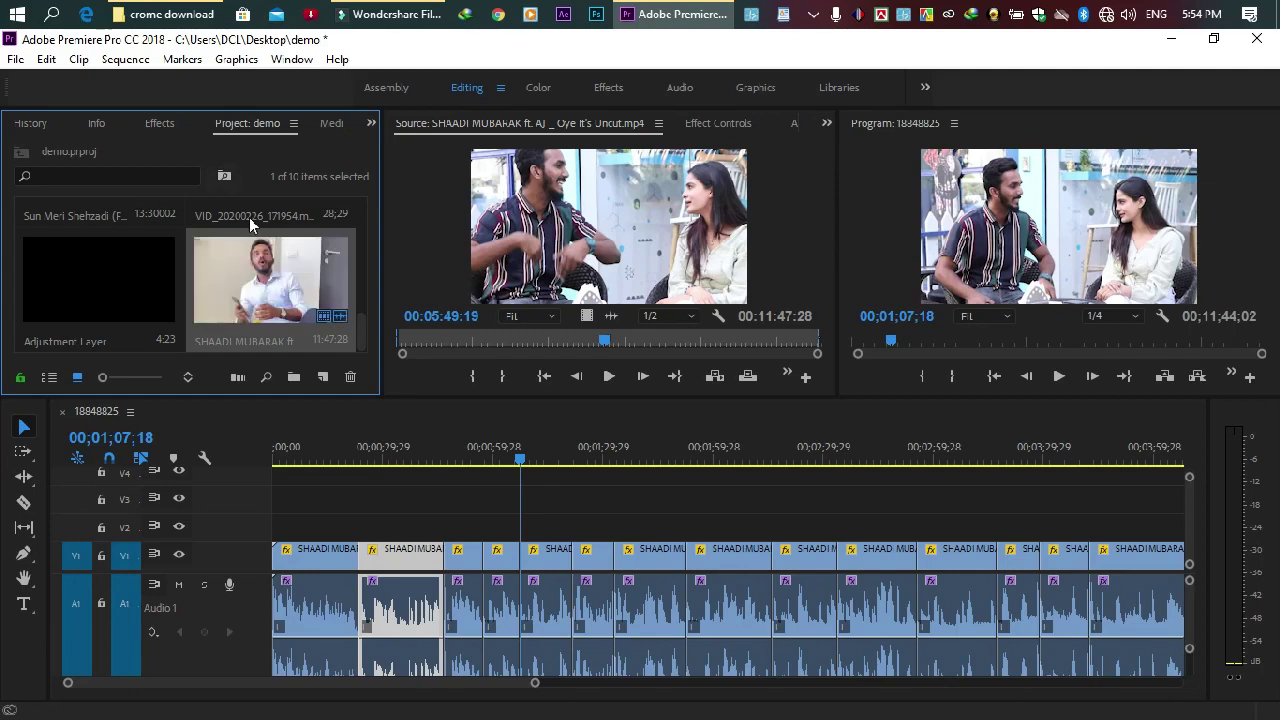
pyautogui.scroll(5, 249, 217)
pyautogui.scroll(-5, 262, 277)
pyautogui.scroll(5, 155, 281)
pyautogui.scroll(-5, 155, 281)
pyautogui.click(1173, 40)
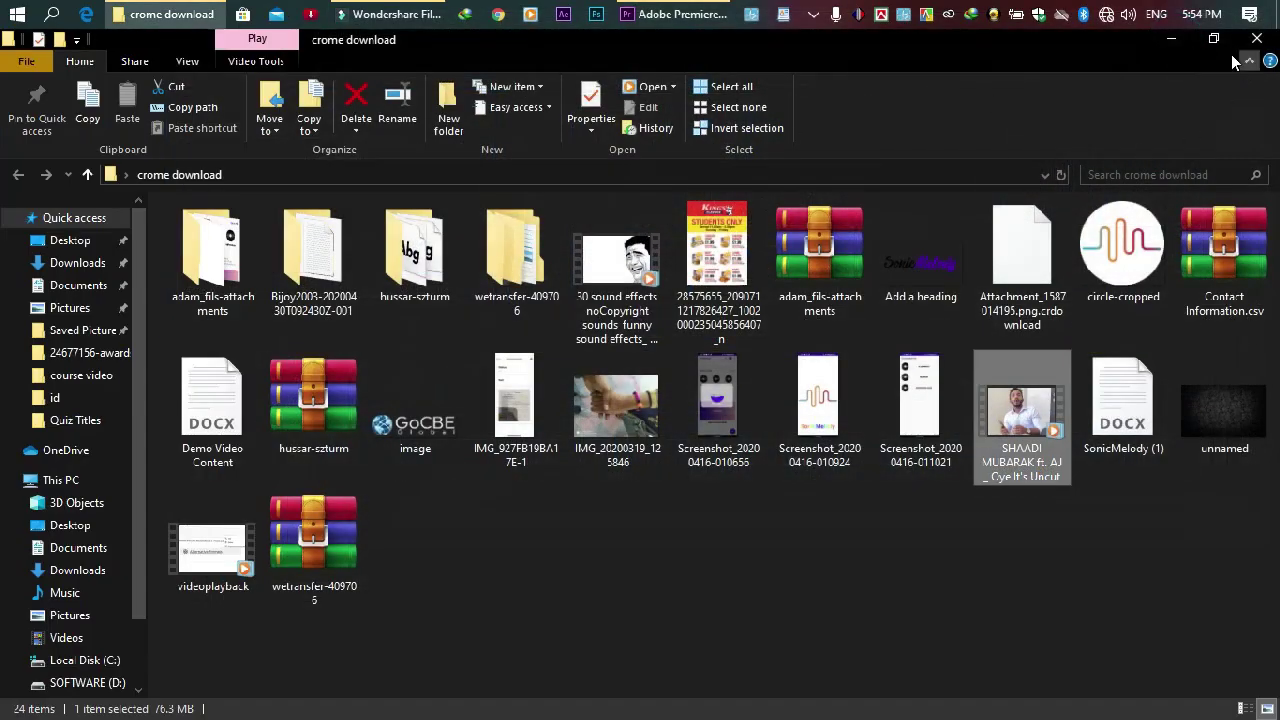
pyautogui.click(1205, 40)
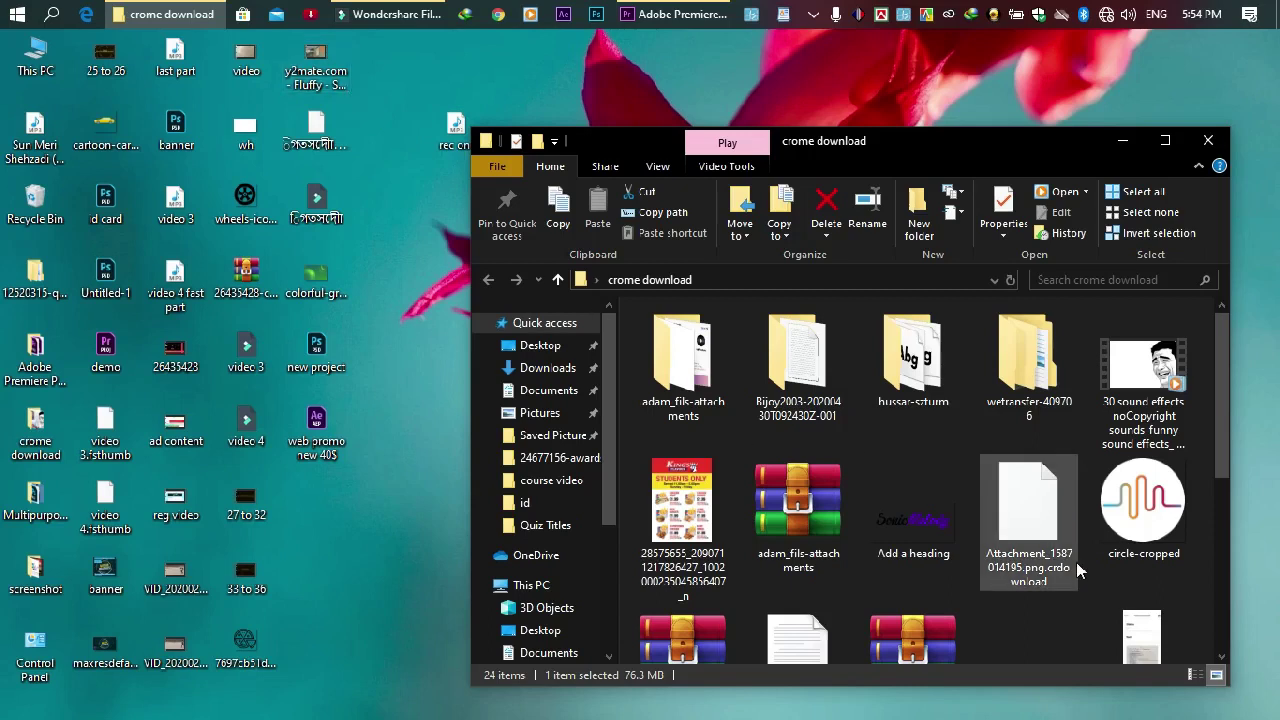
pyautogui.moveTo(305, 72); pyautogui.dragTo(279, 281)
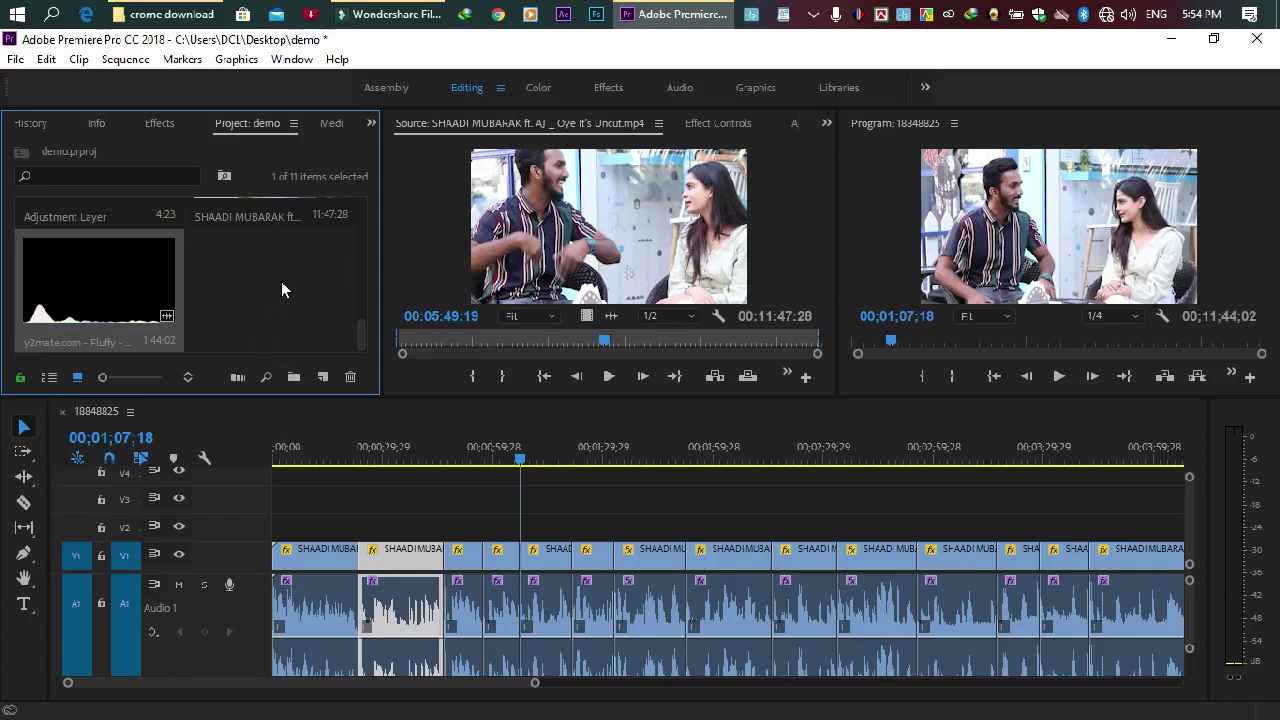
# Preview the imported Fluffy music clip from about 17 seconds in the source monitor.
pyautogui.doubleClick(128, 286)
pyautogui.moveTo(670, 345); pyautogui.dragTo(463, 348)
pyautogui.click(607, 377)
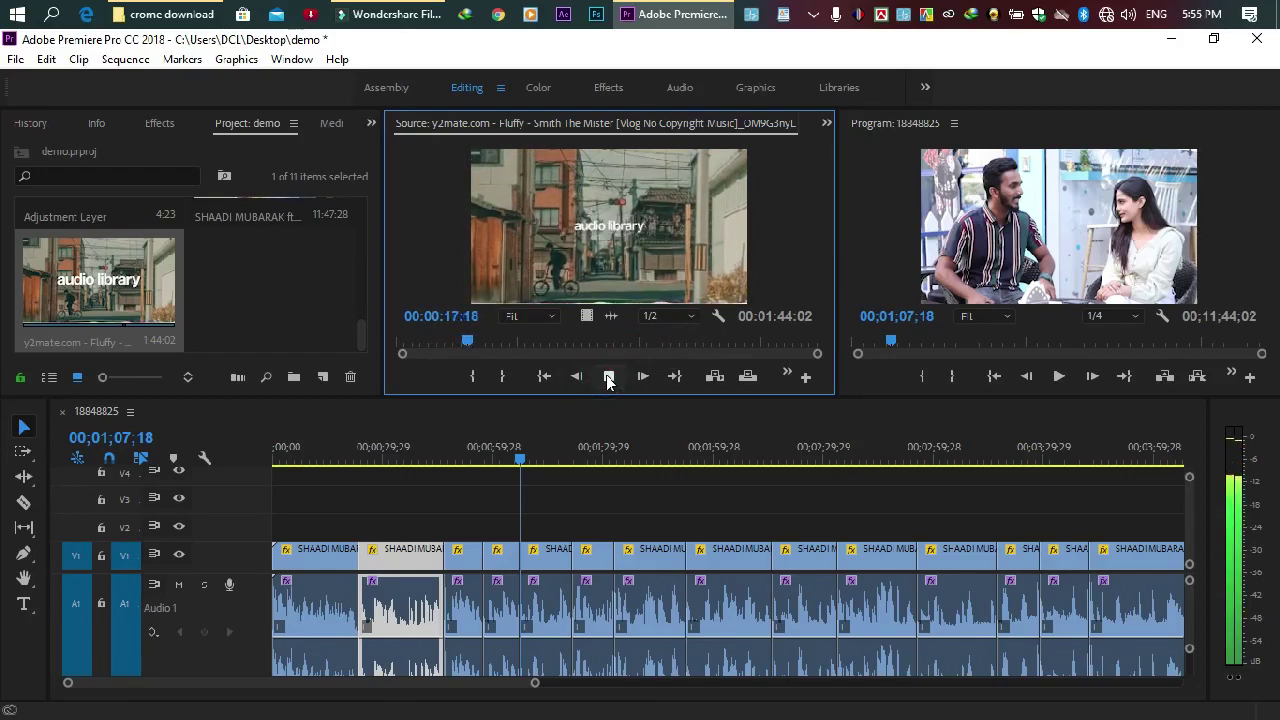
pyautogui.click(608, 376)
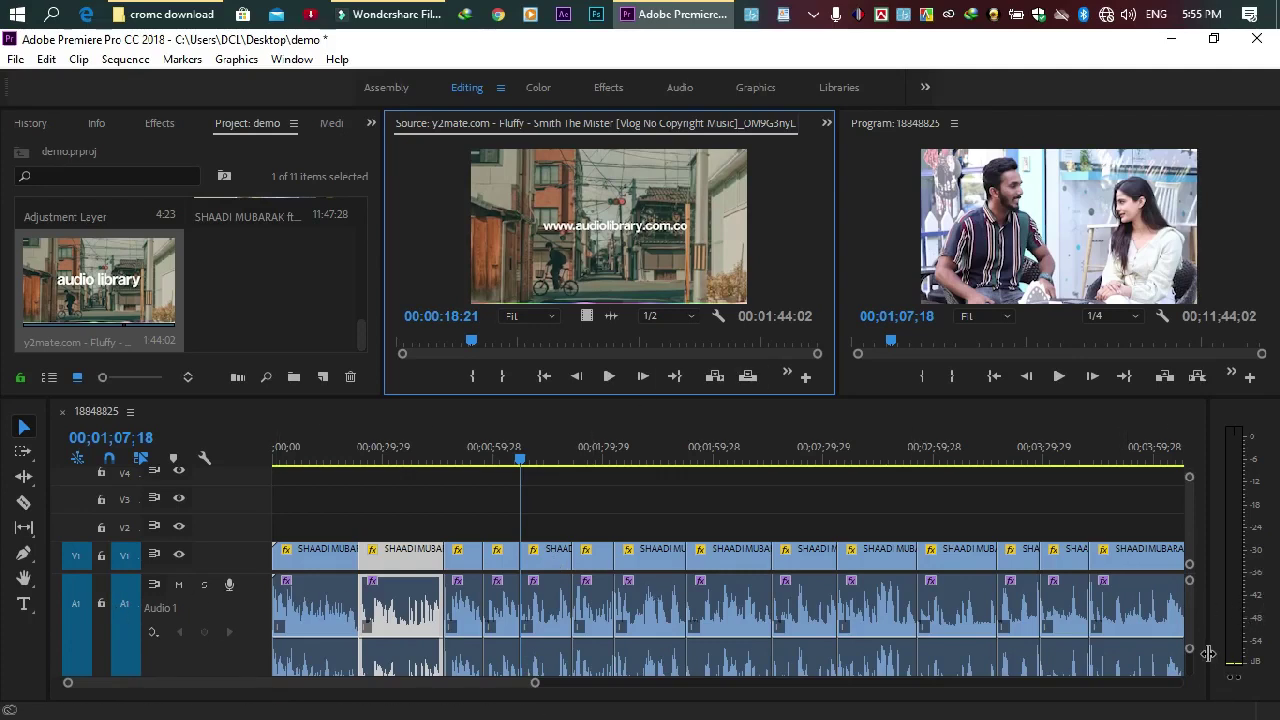
# Place only the audio of the Fluffy clip on track A2, starting at the beginning of the sequence.
pyautogui.scroll(-4, 1192, 610)
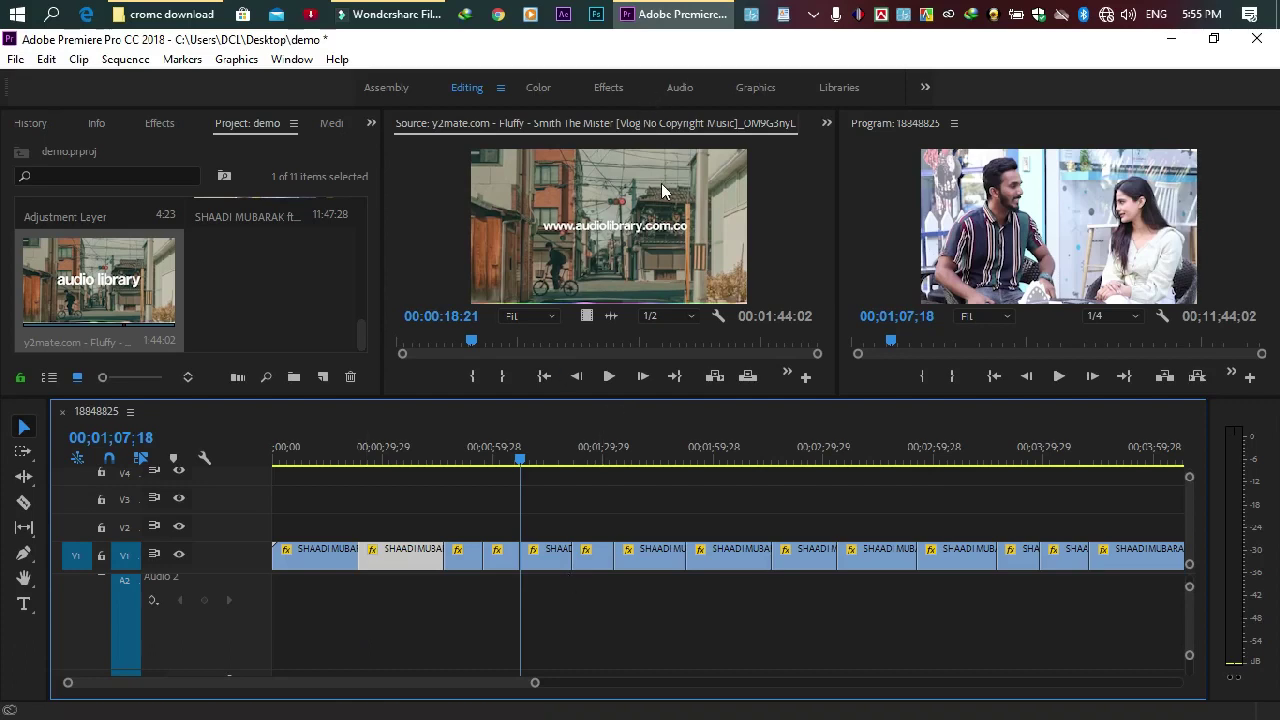
pyautogui.moveTo(611, 316); pyautogui.dragTo(355, 620)
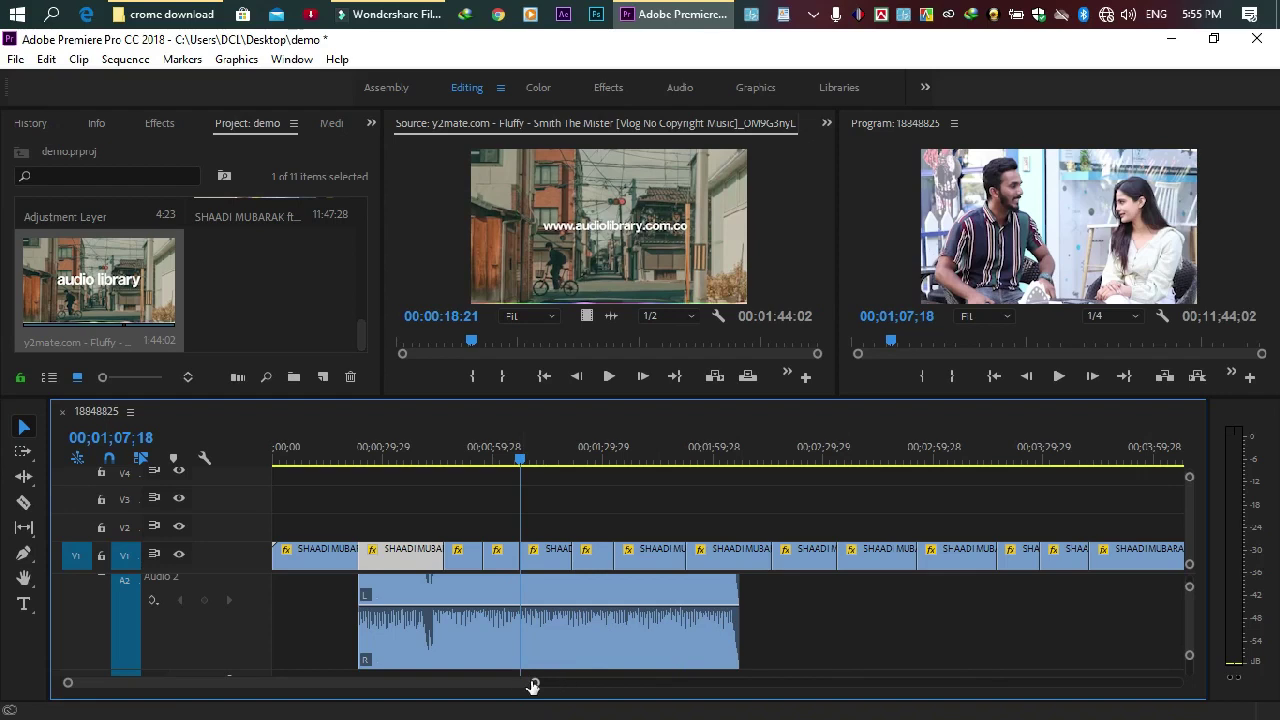
pyautogui.moveTo(533, 686); pyautogui.dragTo(619, 686)
pyautogui.moveTo(552, 632); pyautogui.dragTo(345, 471)
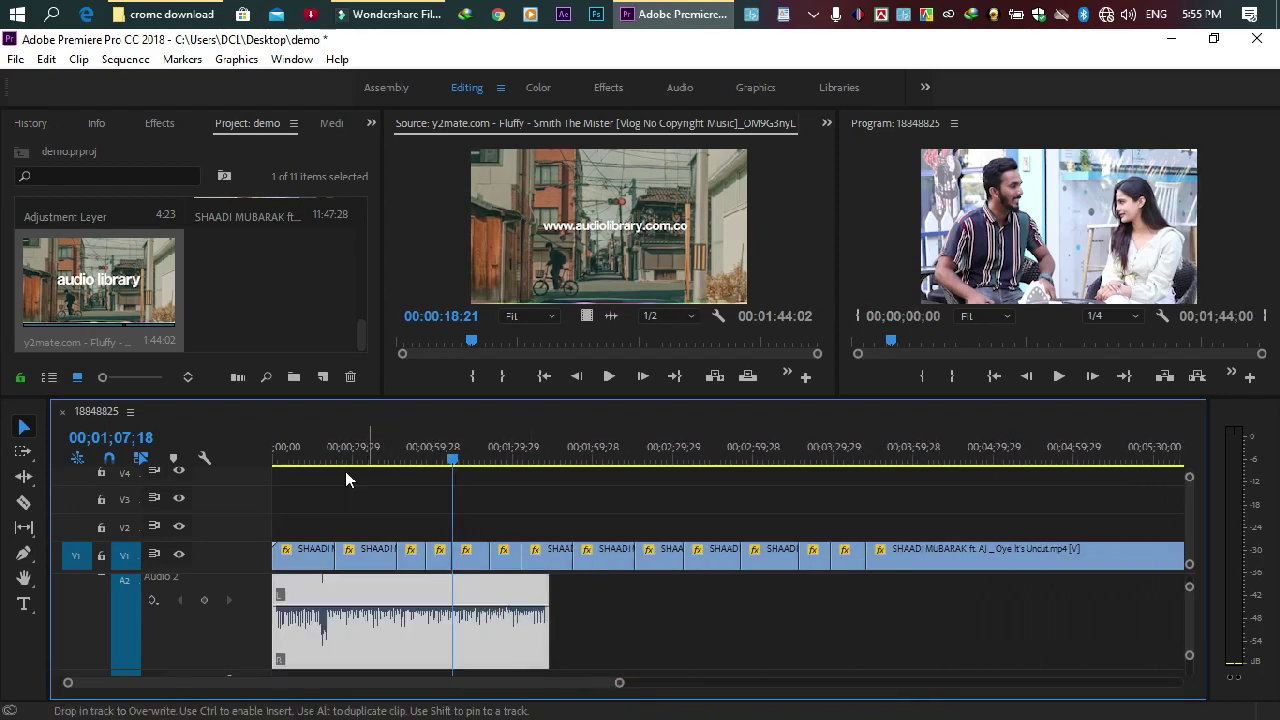
# Play the sequence from its start for about three seconds to hear the music with the video.
pyautogui.click(276, 447)
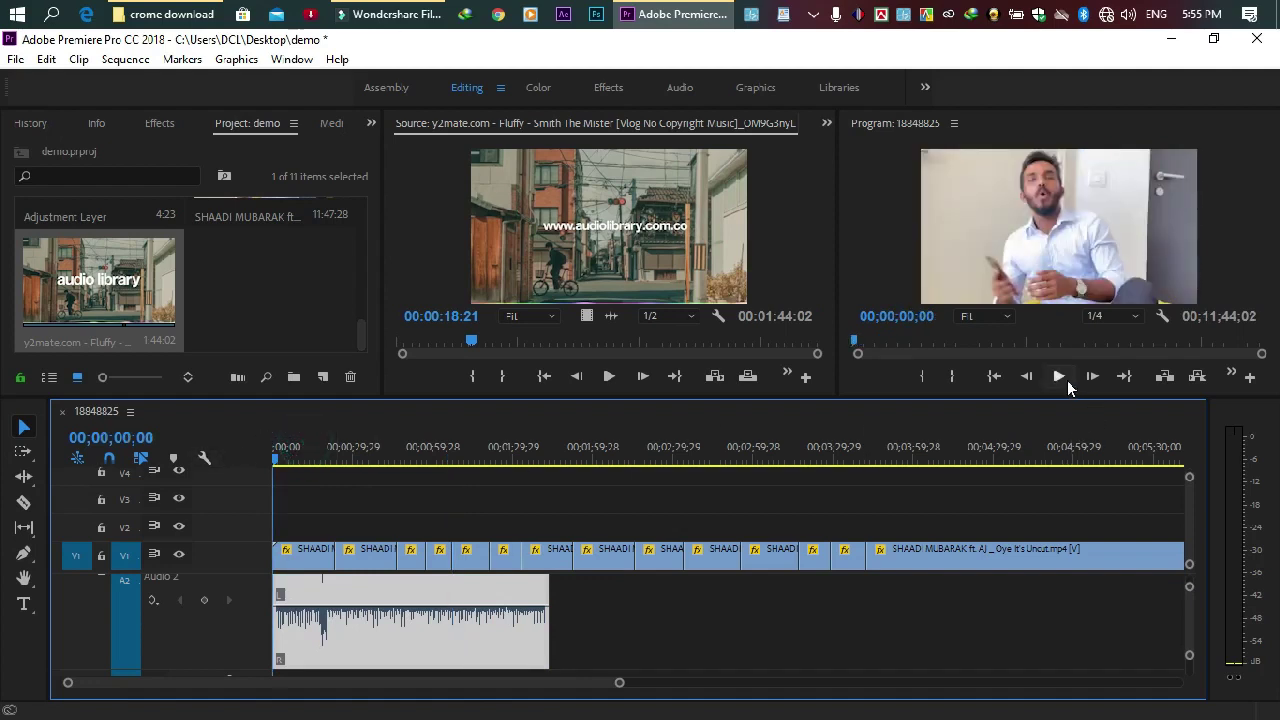
pyautogui.click(1059, 378)
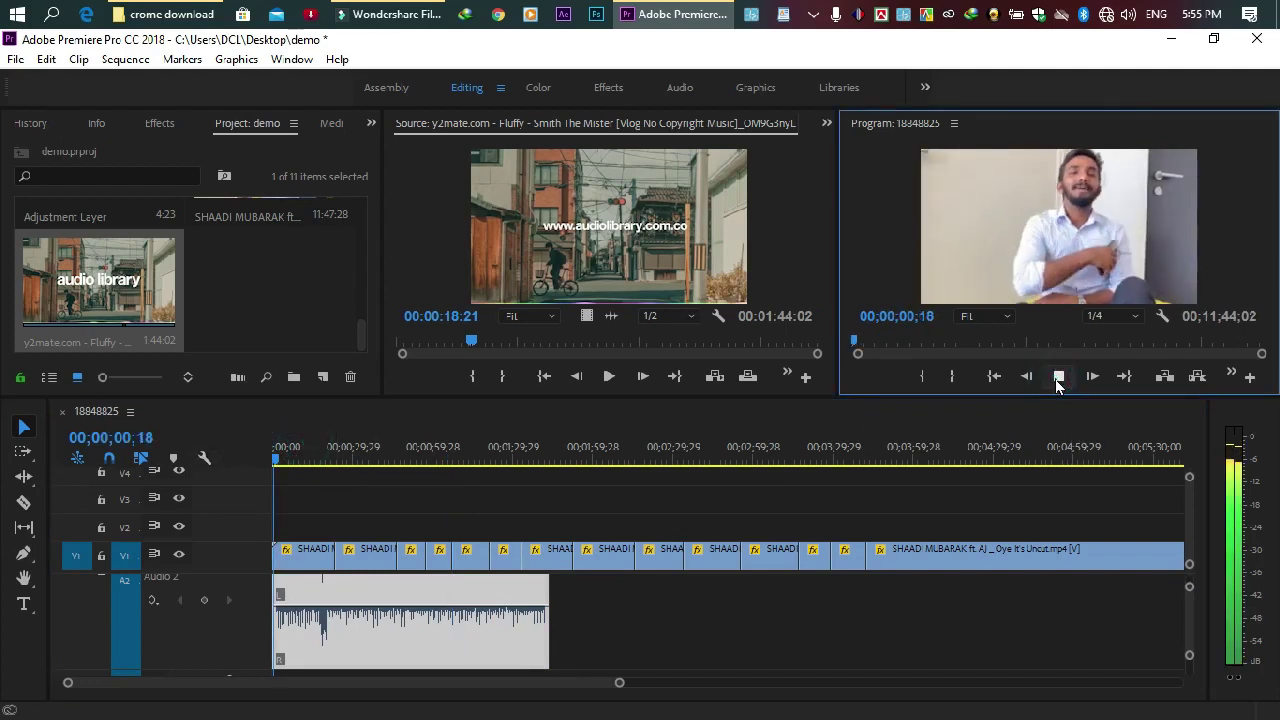
pyautogui.click(1059, 378)
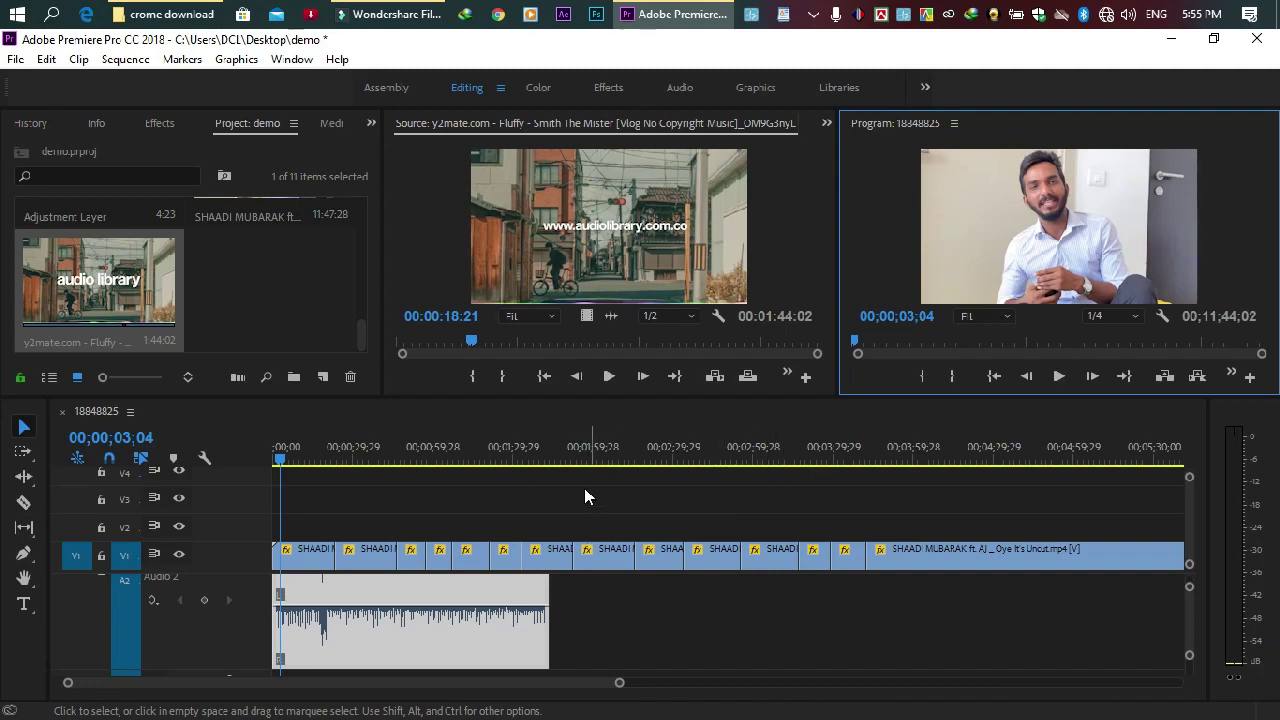
# Show the Effect Controls for the music clip on A2.
pyautogui.doubleClick(346, 590)
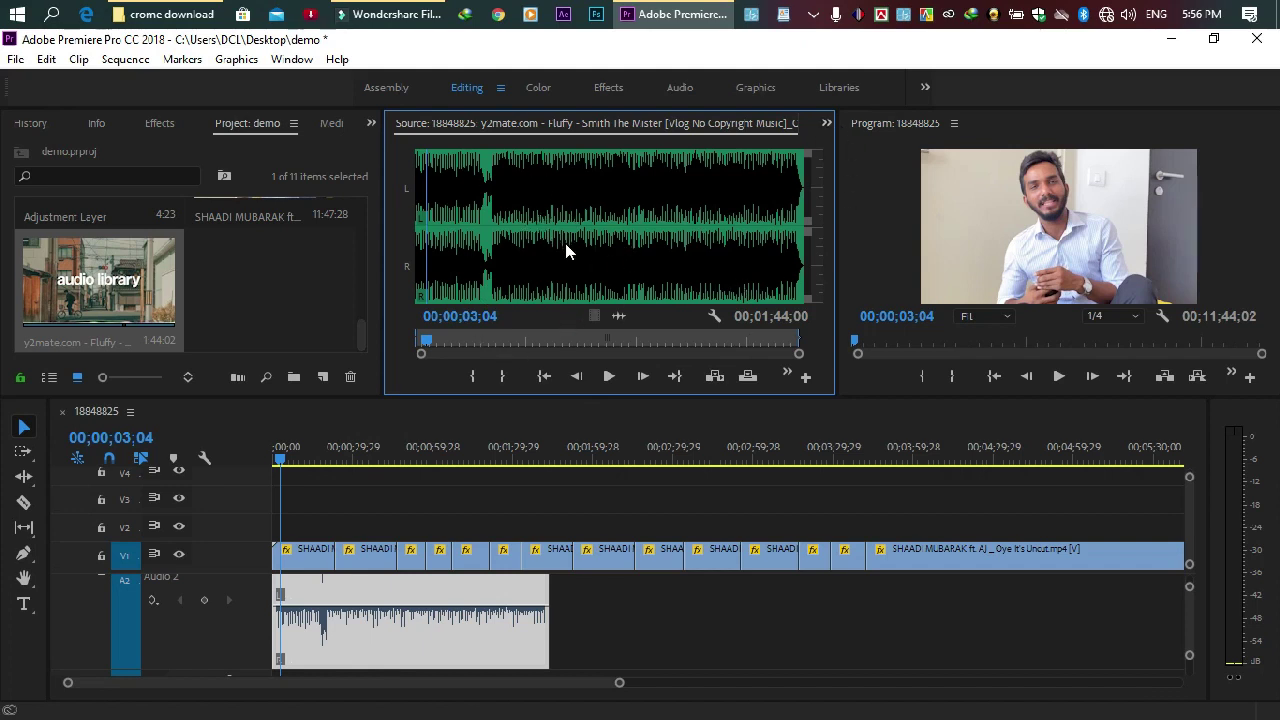
pyautogui.click(827, 124)
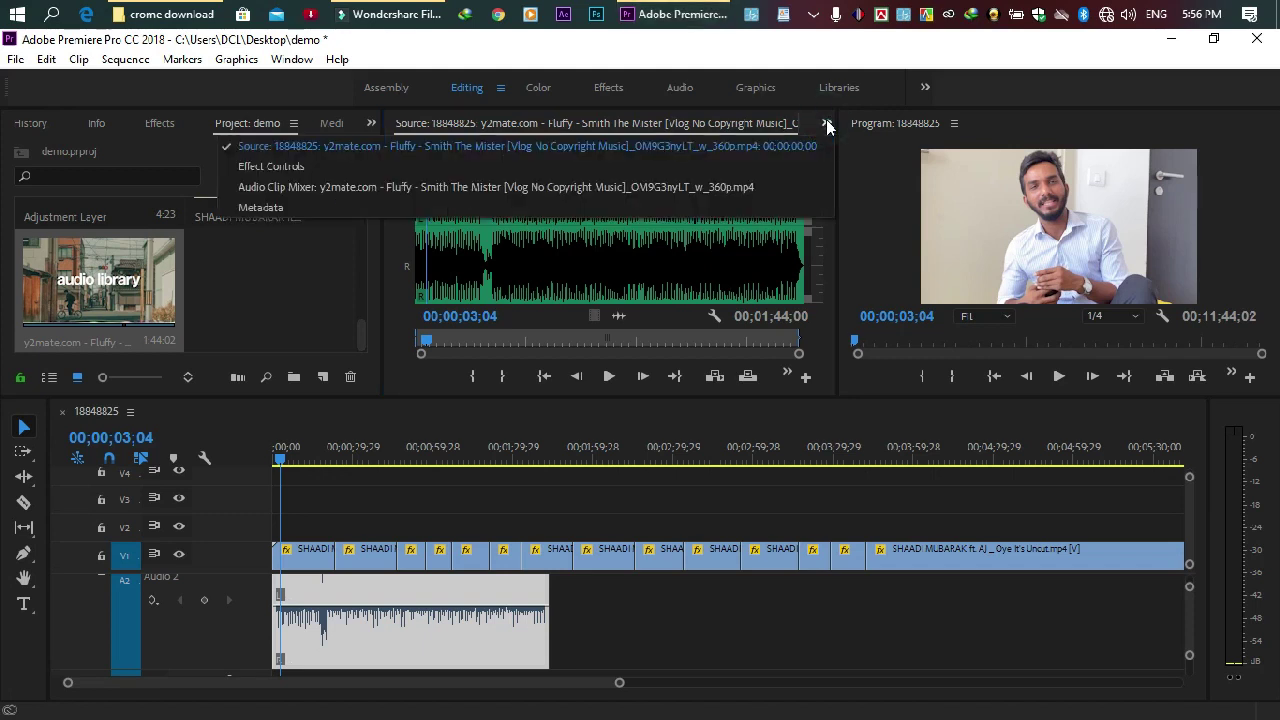
pyautogui.click(271, 168)
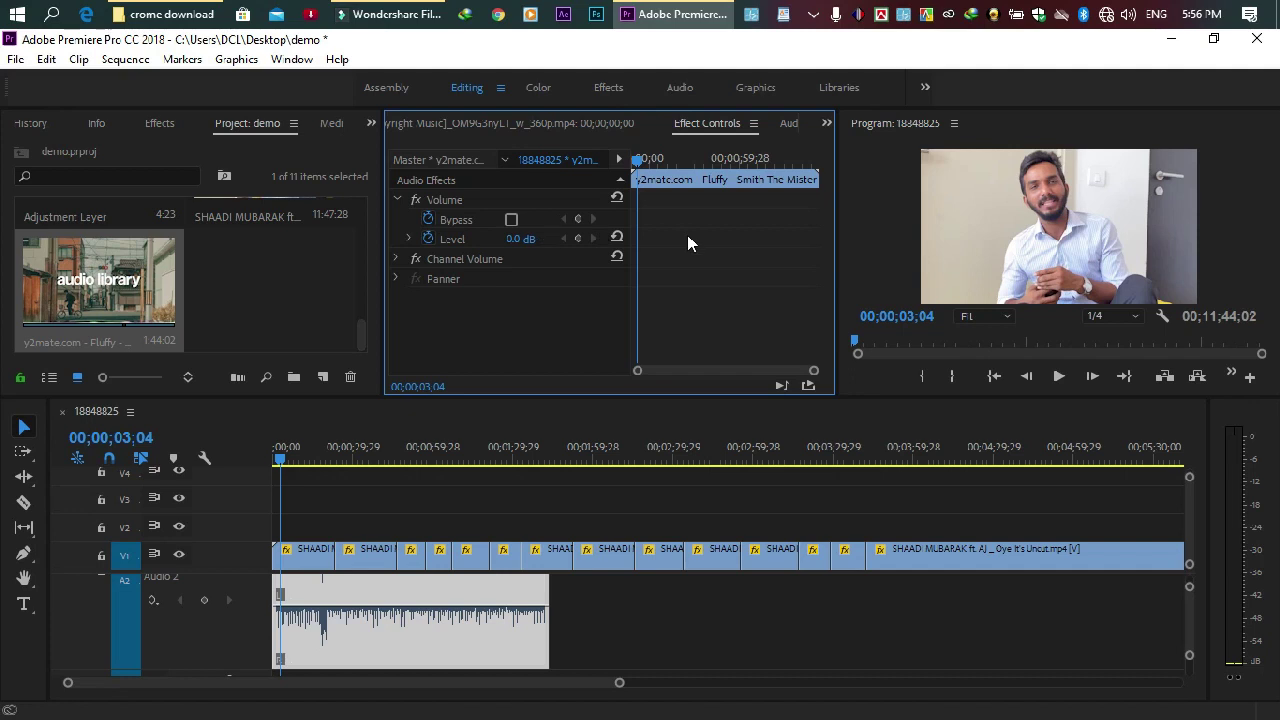
# Turn off keyframing for the music clip's volume Level, deleting its keyframes, and move the playhead to the sequence start.
pyautogui.click(429, 239)
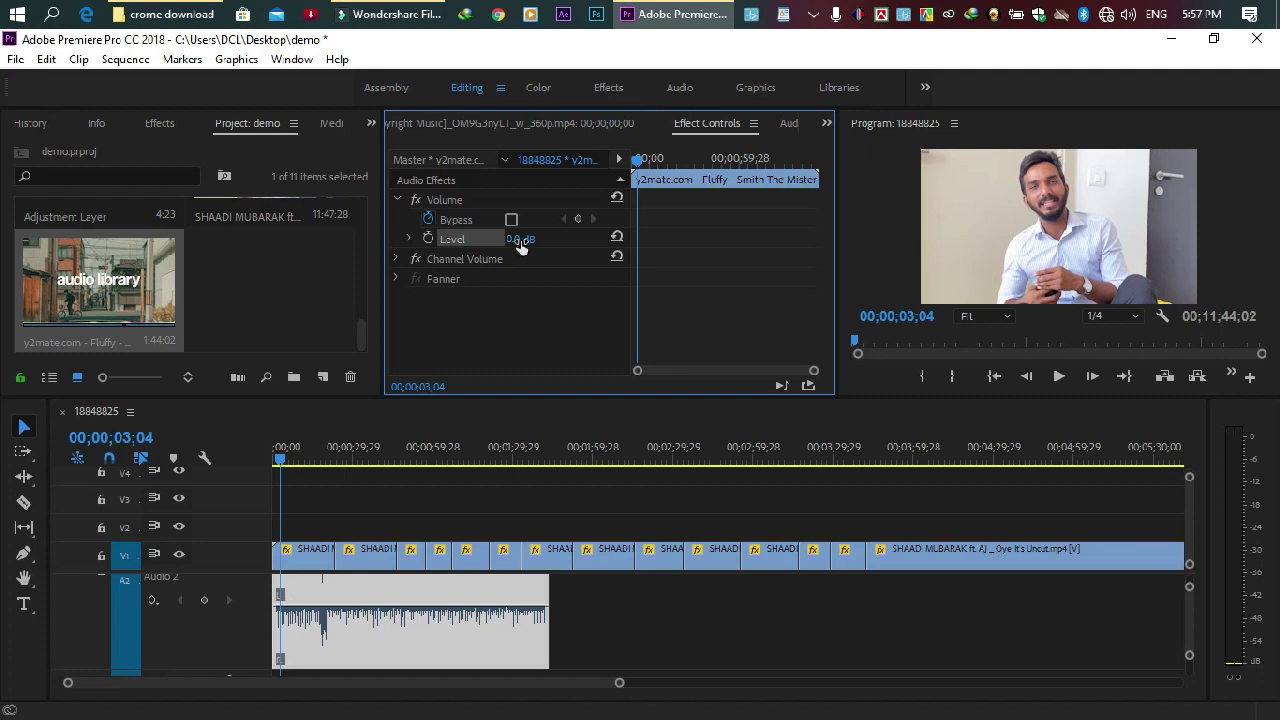
pyautogui.click(428, 239)
pyautogui.click(428, 239)
pyautogui.click(705, 406)
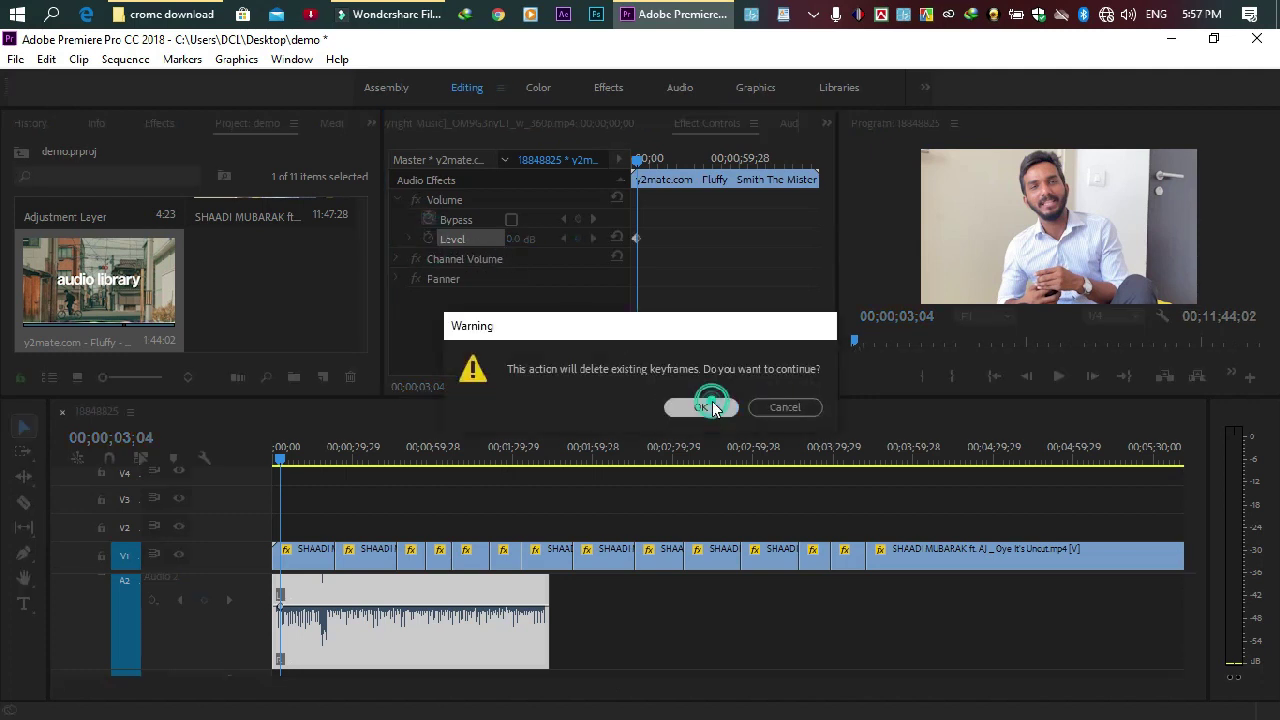
pyautogui.click(634, 162)
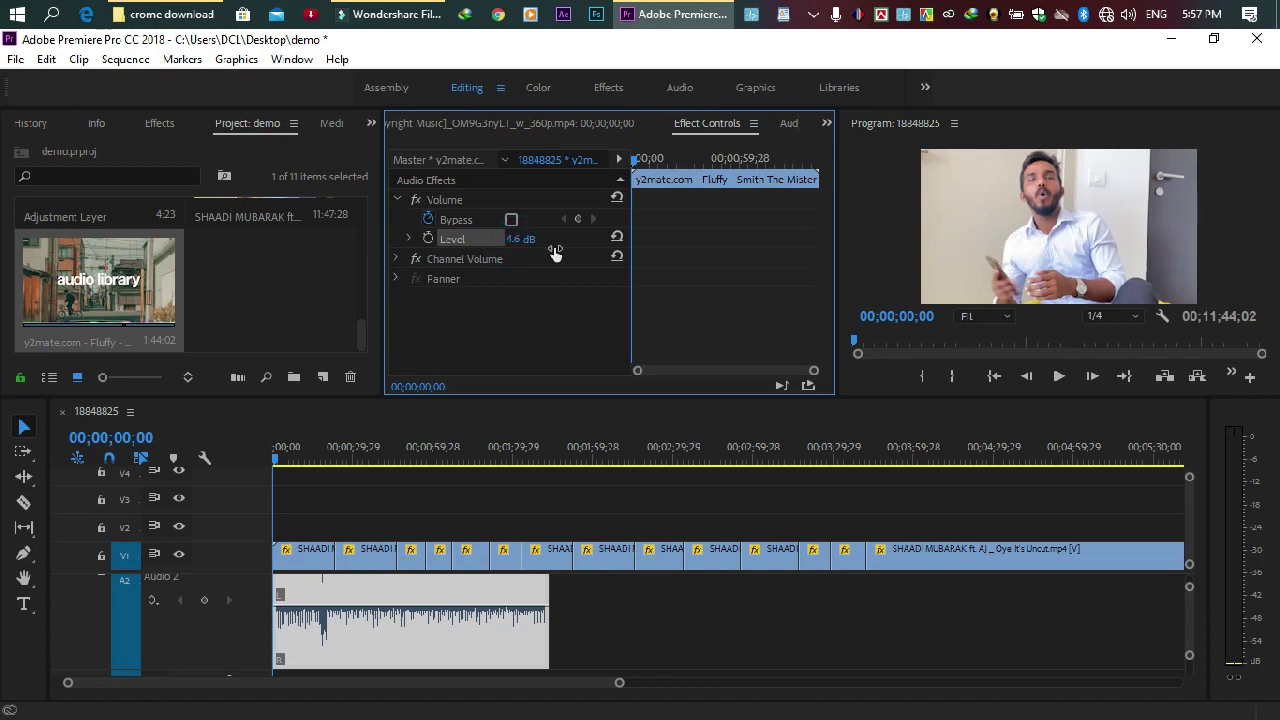
# Set the A2 music clip's volume Level to -18.7 dB and play about four seconds from the sequence start.
pyautogui.moveTo(620, 258); pyautogui.dragTo(568, 261)
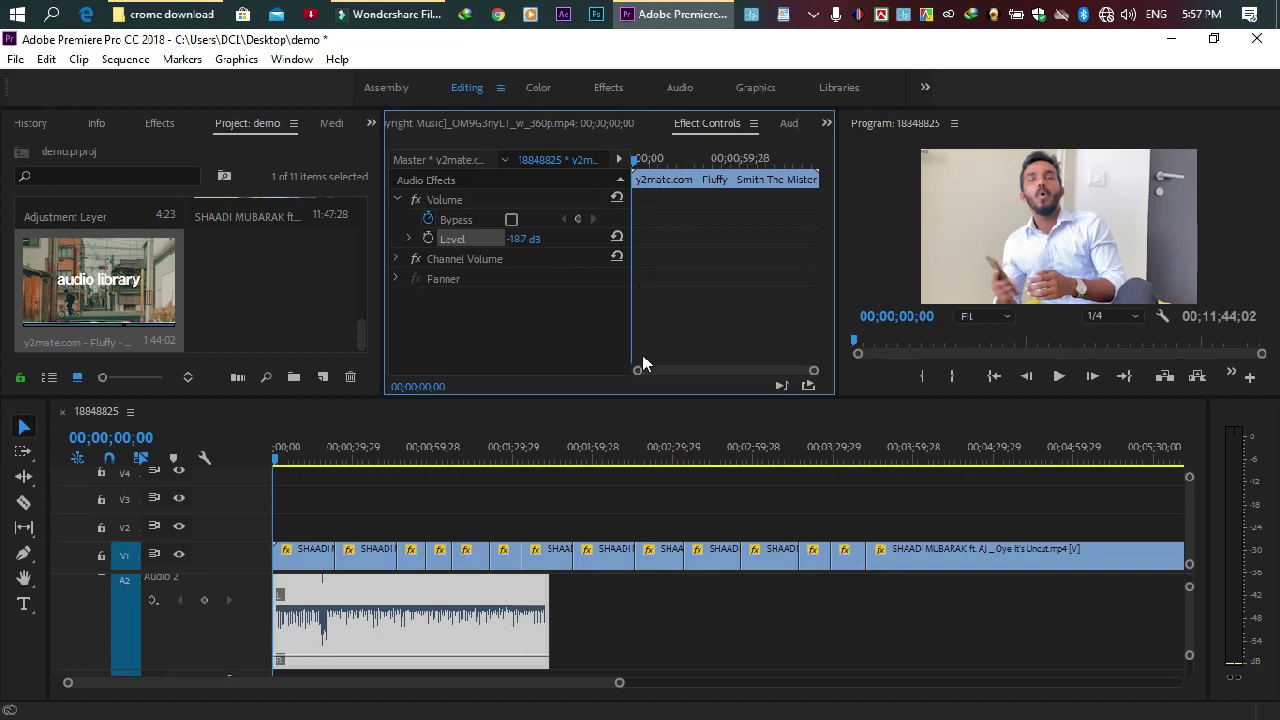
pyautogui.click(1058, 376)
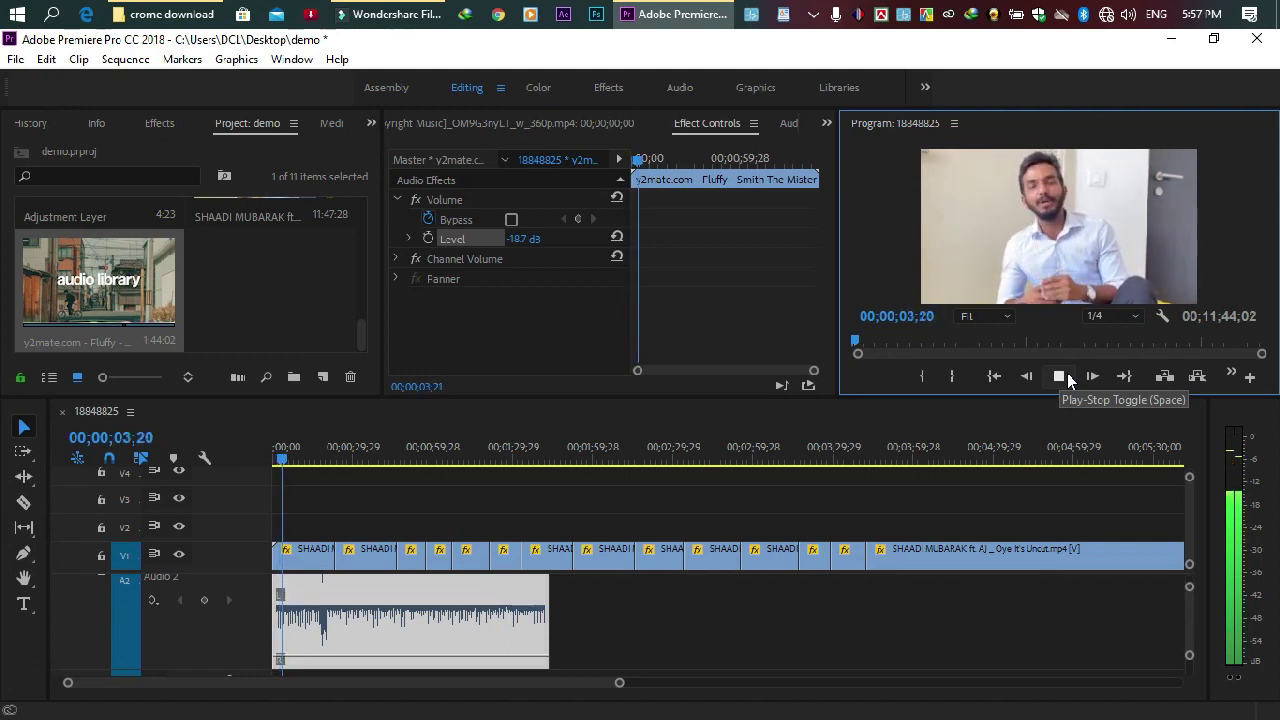
pyautogui.click(1066, 377)
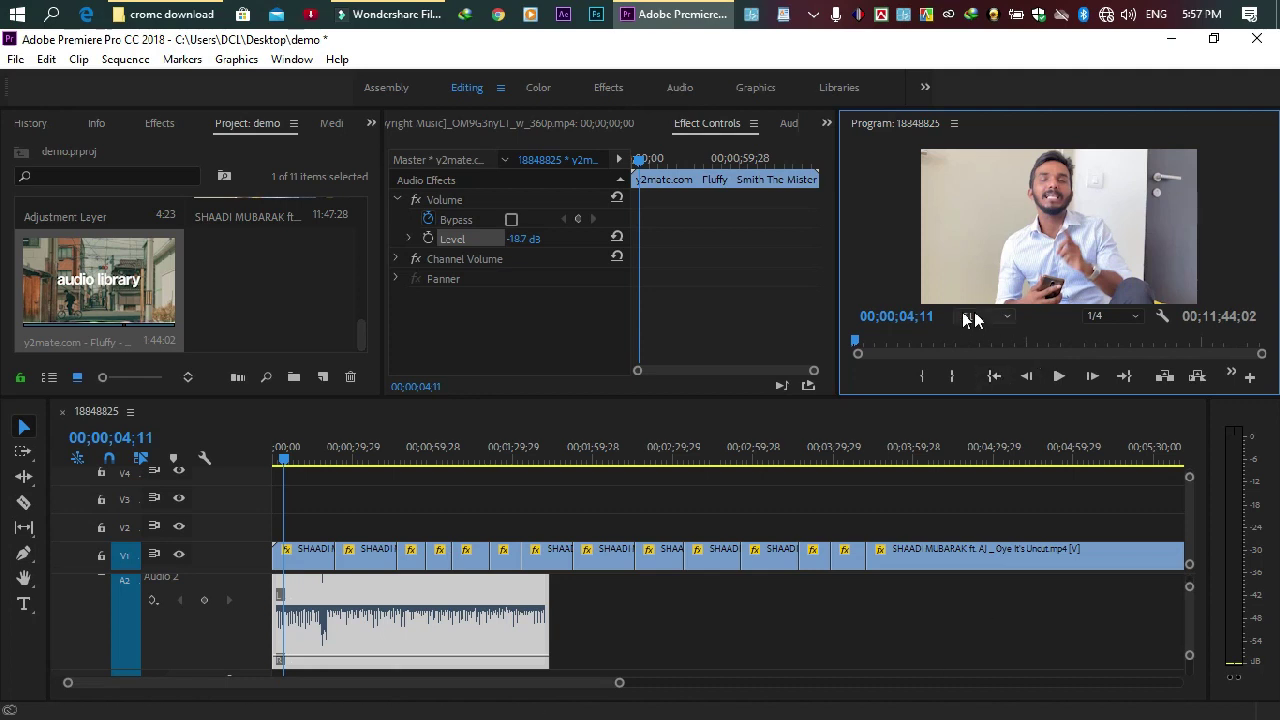
# Return the playhead to the sequence start and trim the silent opening off the A2 music clip, keeping the music starting at zero.
pyautogui.moveTo(810, 371); pyautogui.dragTo(772, 378)
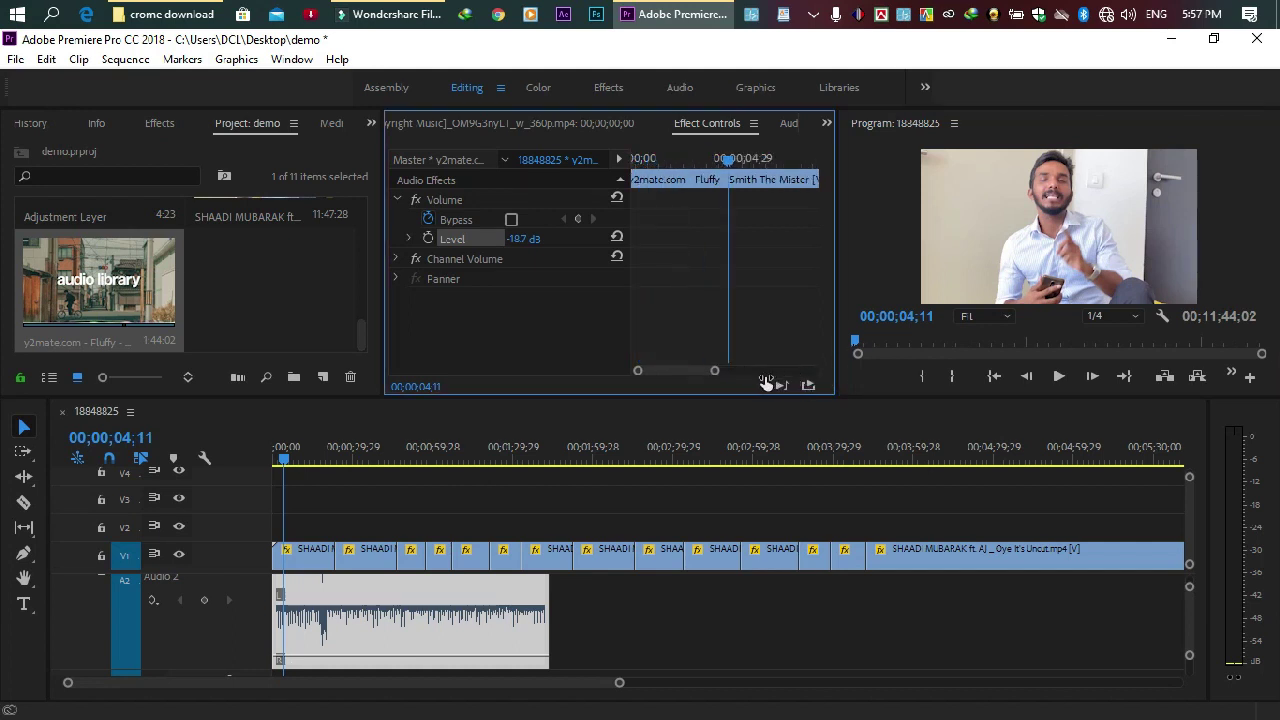
pyautogui.moveTo(720, 161); pyautogui.dragTo(540, 172)
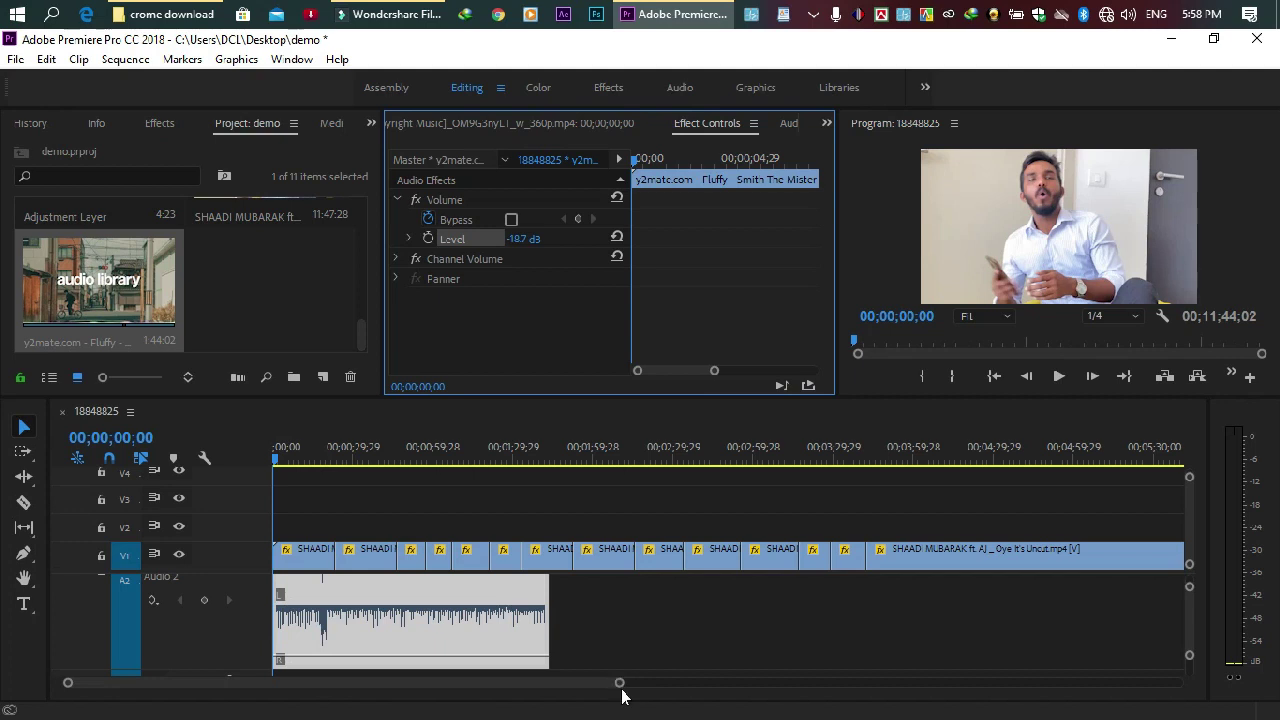
pyautogui.moveTo(617, 685); pyautogui.dragTo(363, 694)
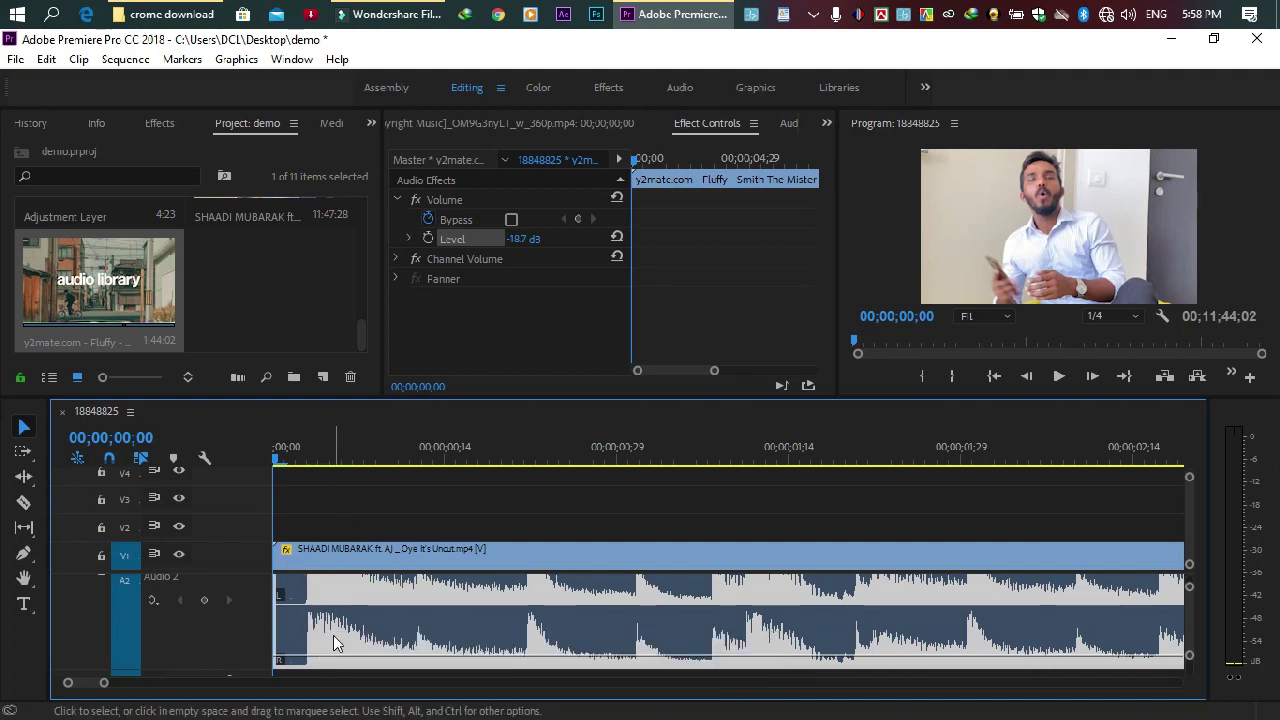
pyautogui.moveTo(281, 598); pyautogui.dragTo(308, 604)
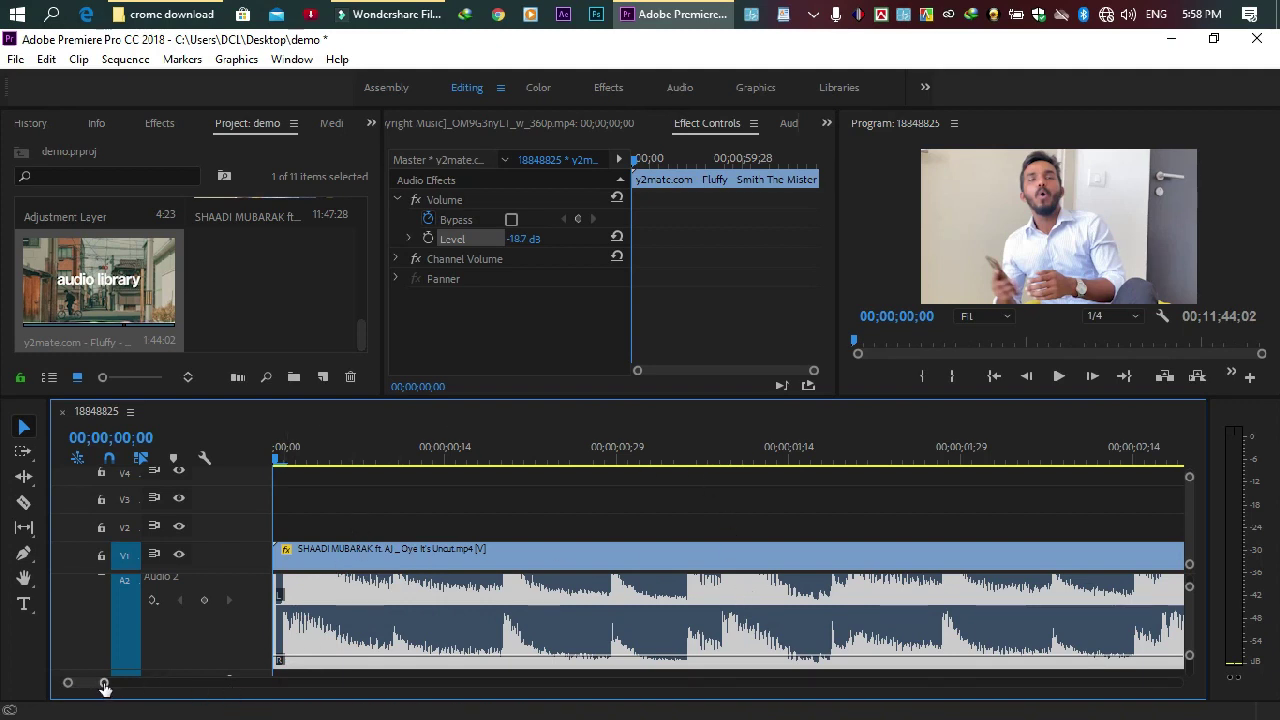
# Position the playhead at 00;00;01;15 and turn on keyframing for the music clip's volume Level there, keeping -18.7 dB.
pyautogui.moveTo(273, 462); pyautogui.dragTo(772, 589)
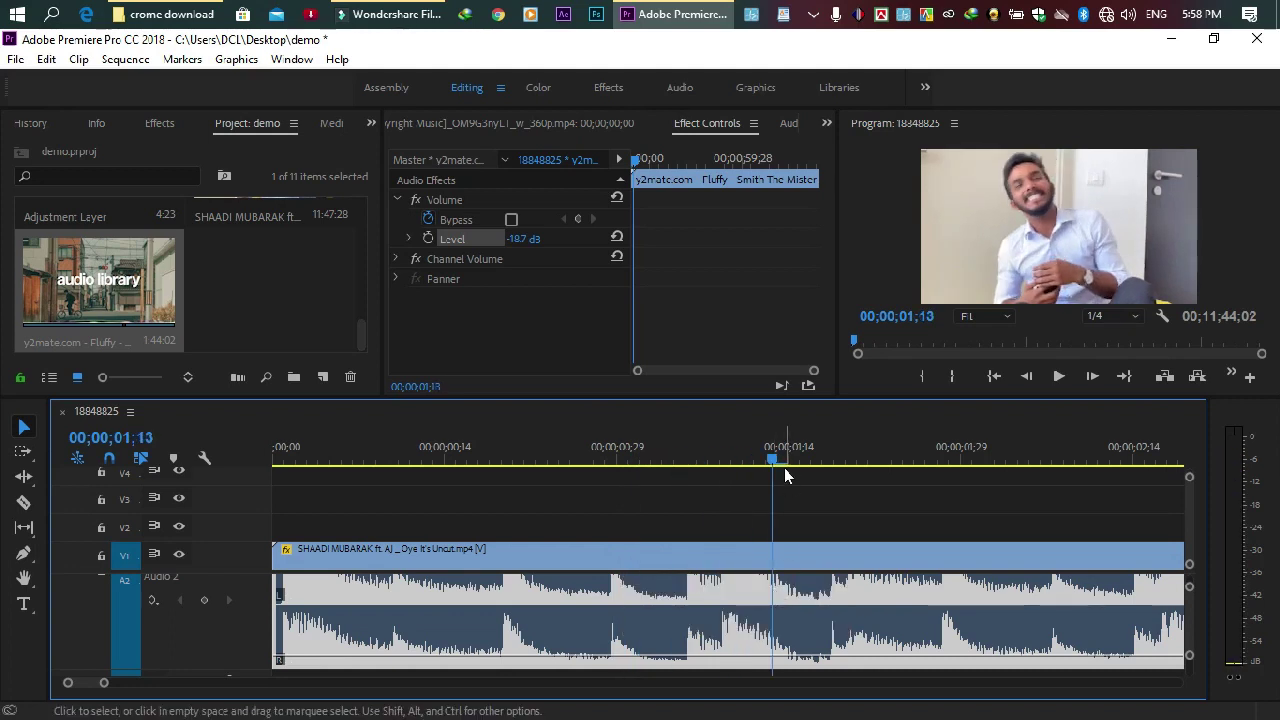
pyautogui.moveTo(772, 465); pyautogui.dragTo(779, 462)
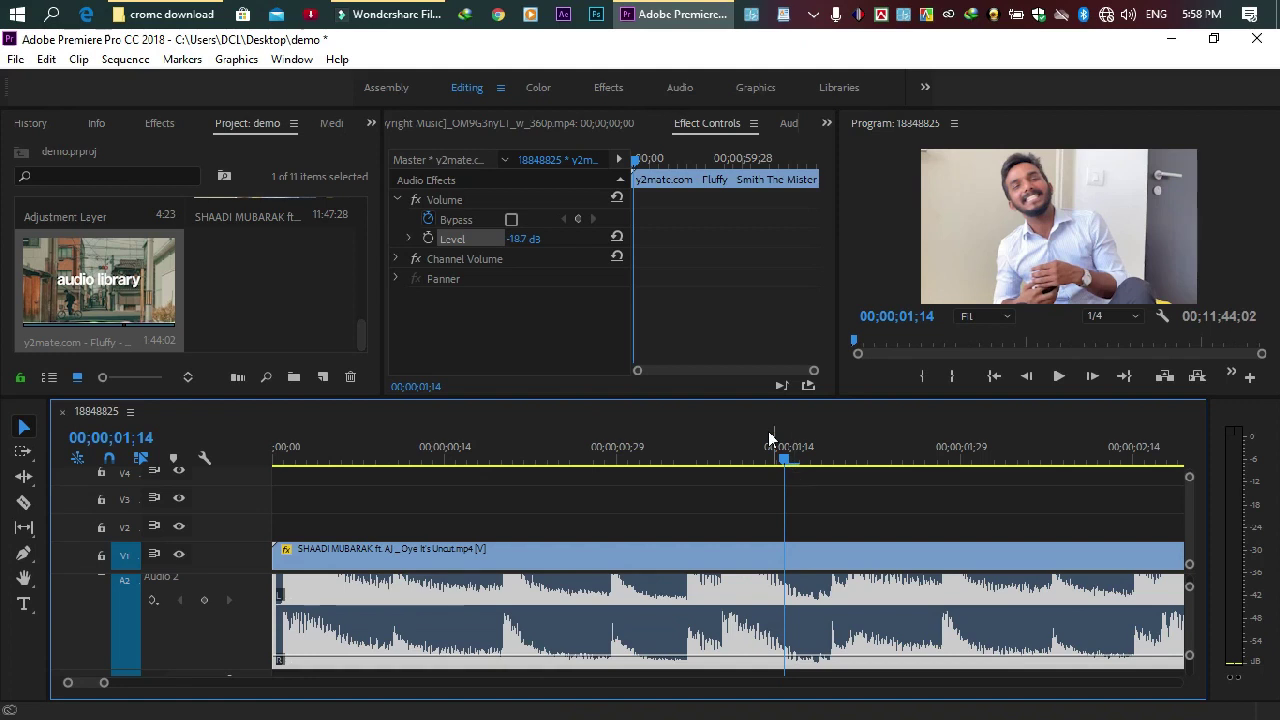
pyautogui.moveTo(784, 460); pyautogui.dragTo(986, 511)
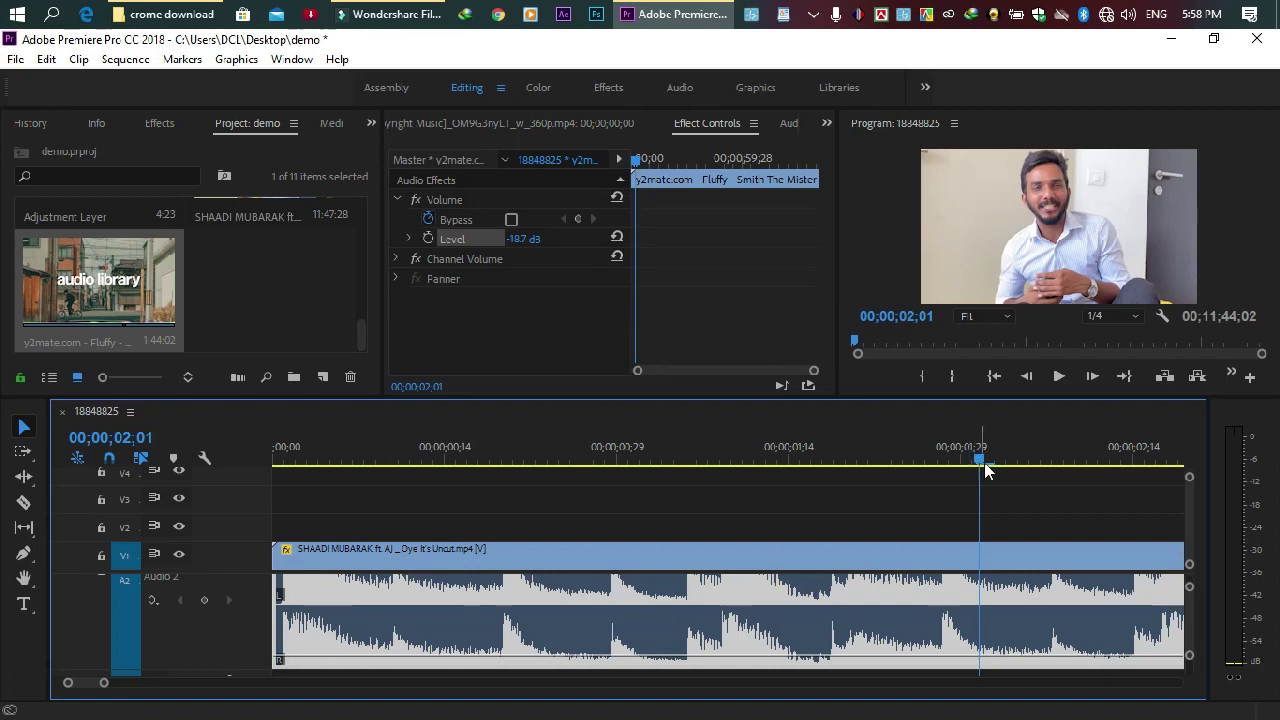
pyautogui.moveTo(985, 464); pyautogui.dragTo(807, 518)
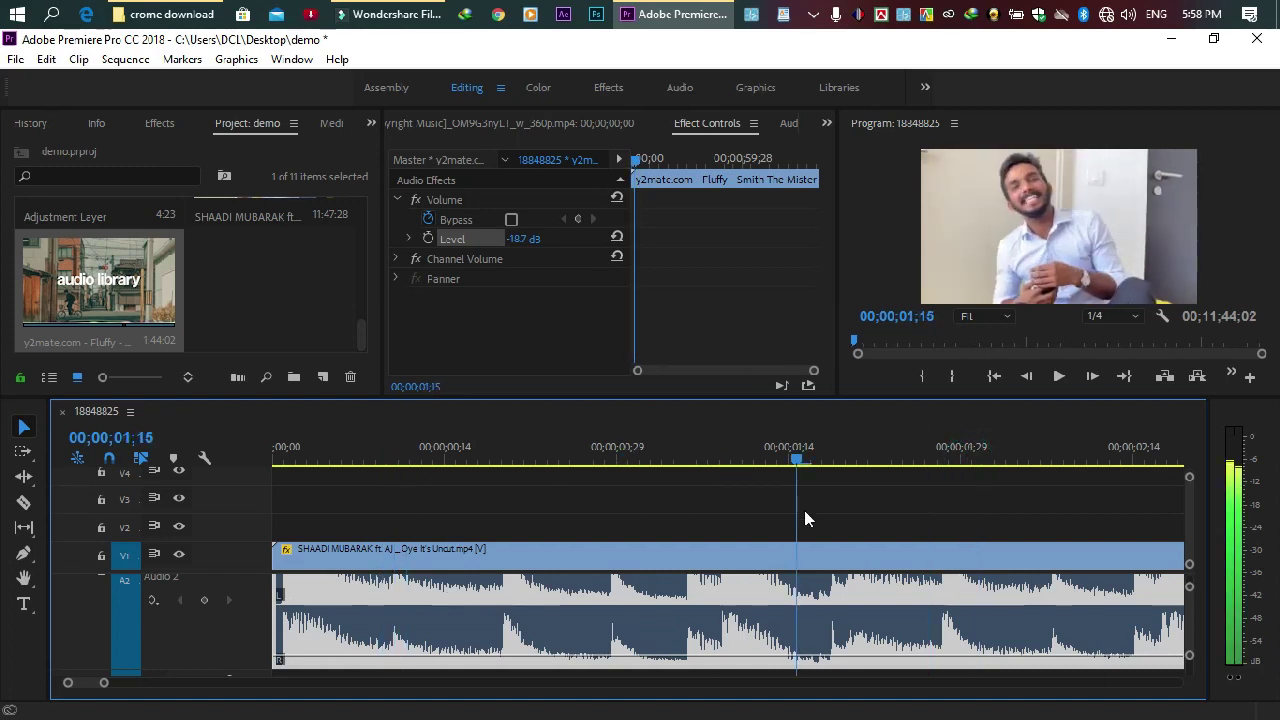
pyautogui.moveTo(797, 460)
pyautogui.mouseDown()
pyautogui.moveTo(714, 458)
pyautogui.moveTo(788, 466)
pyautogui.mouseUp()
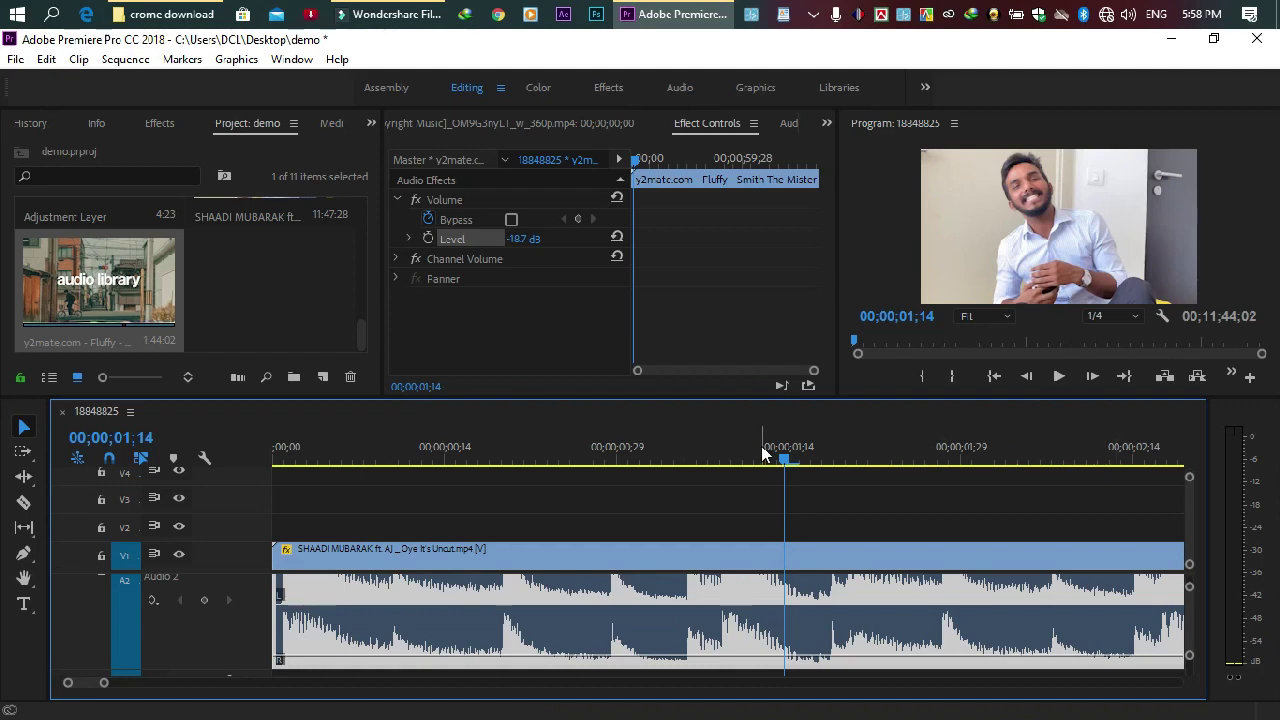
pyautogui.moveTo(786, 458); pyautogui.dragTo(800, 465)
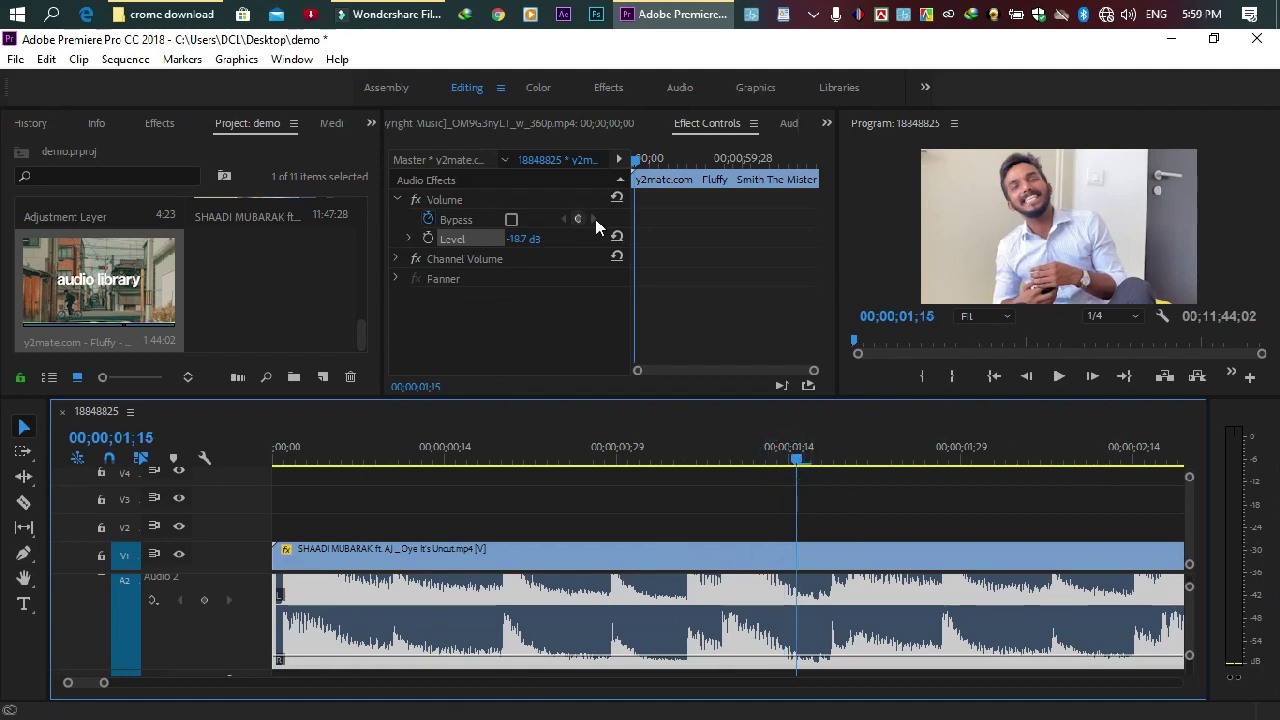
pyautogui.moveTo(515, 243); pyautogui.dragTo(480, 387)
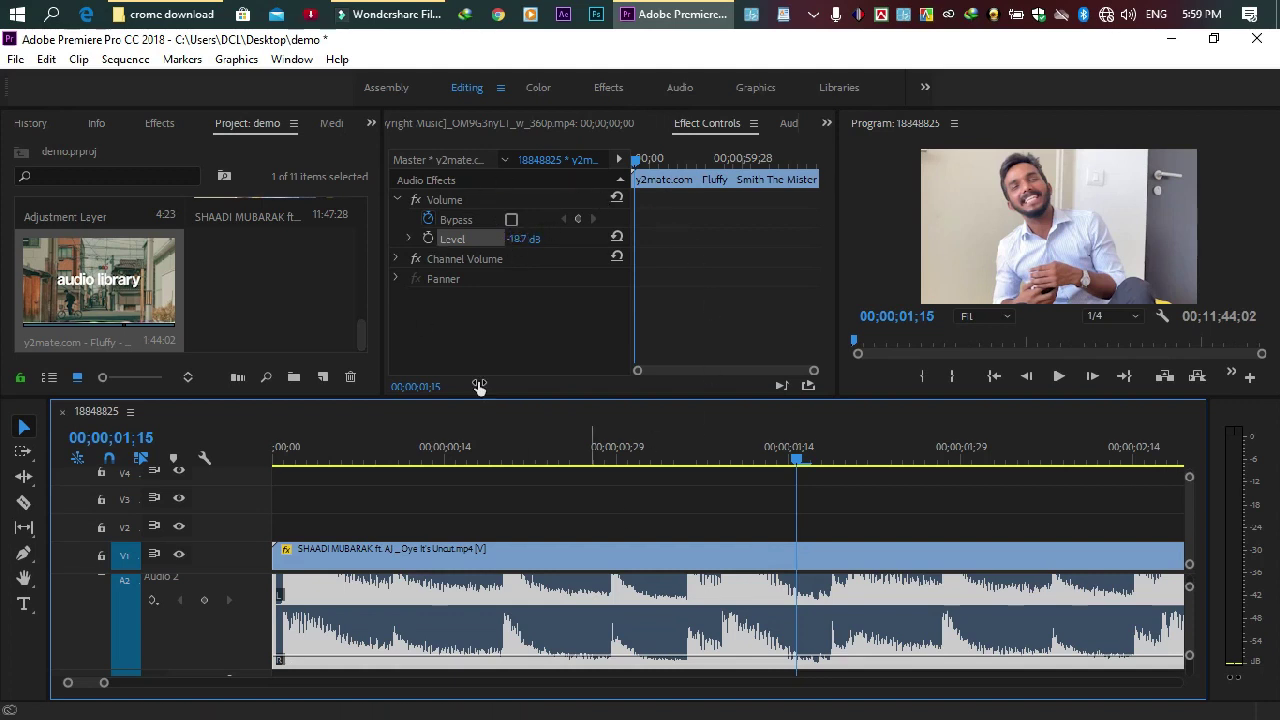
pyautogui.click(426, 240)
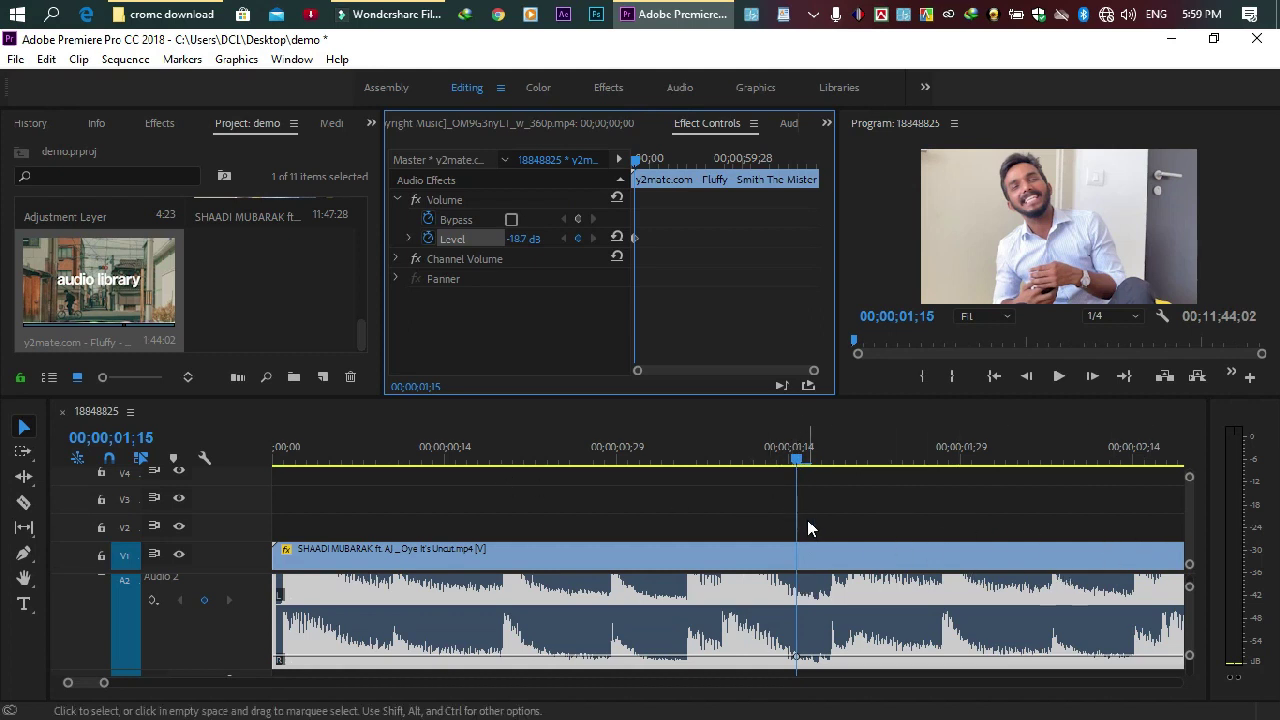
# Add a volume Level keyframe of -287.5 dB at the sequence start so the music fades in.
pyautogui.click(796, 462)
pyautogui.moveTo(796, 462); pyautogui.dragTo(79, 532)
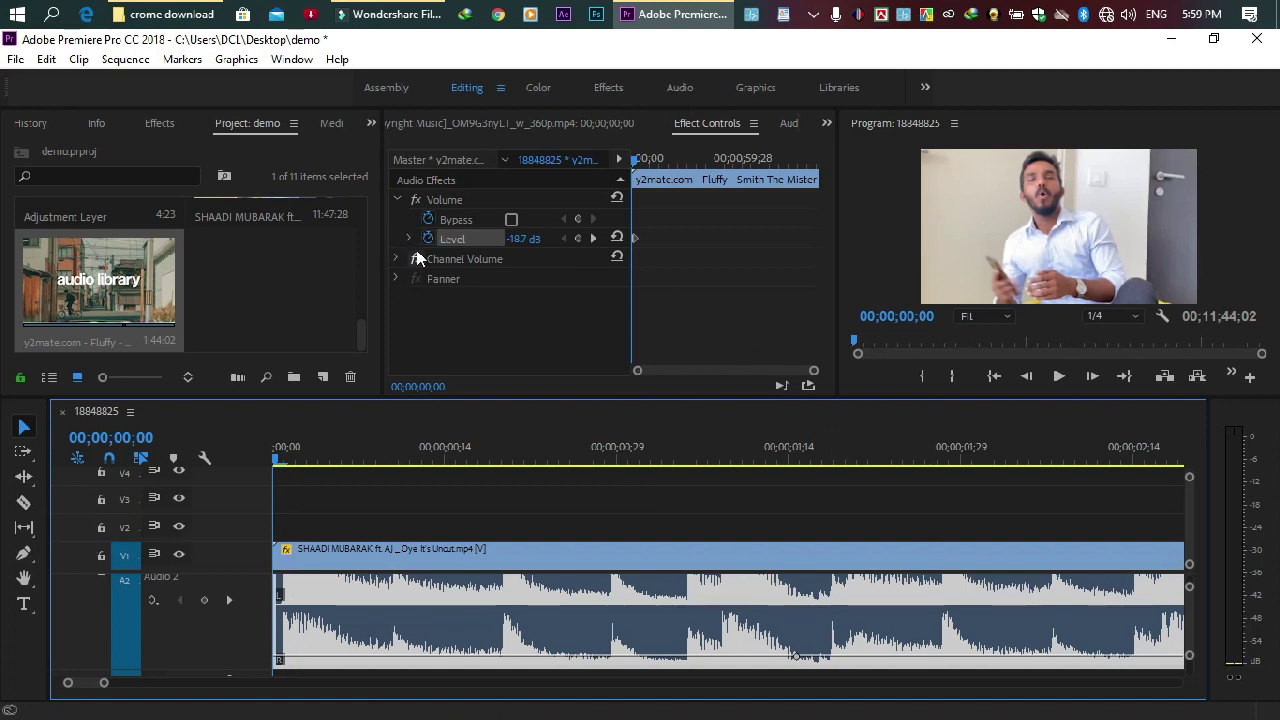
pyautogui.moveTo(514, 240); pyautogui.dragTo(632, 210)
pyautogui.click(520, 241)
pyautogui.moveTo(563, 244); pyautogui.dragTo(360, 246)
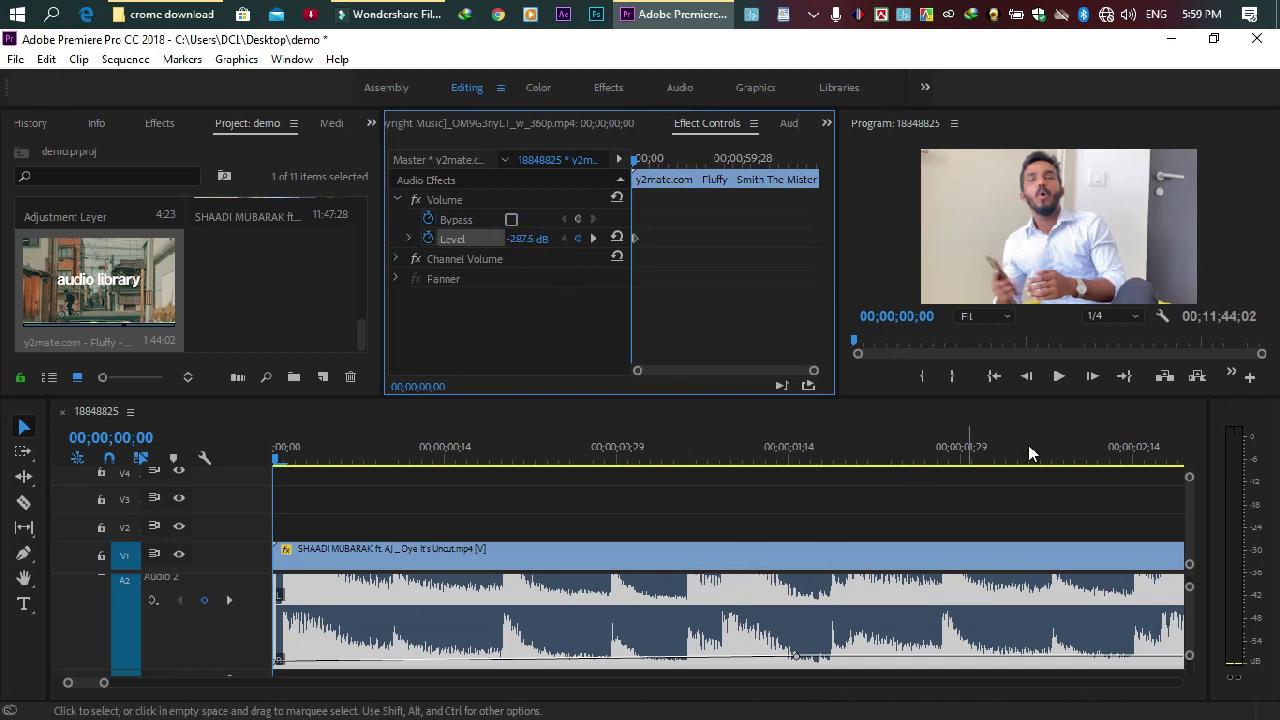
# Play the opening seconds twice from the sequence start to hear the fade-in, inspecting the volume ramp on the A2 clip.
pyautogui.click(1059, 376)
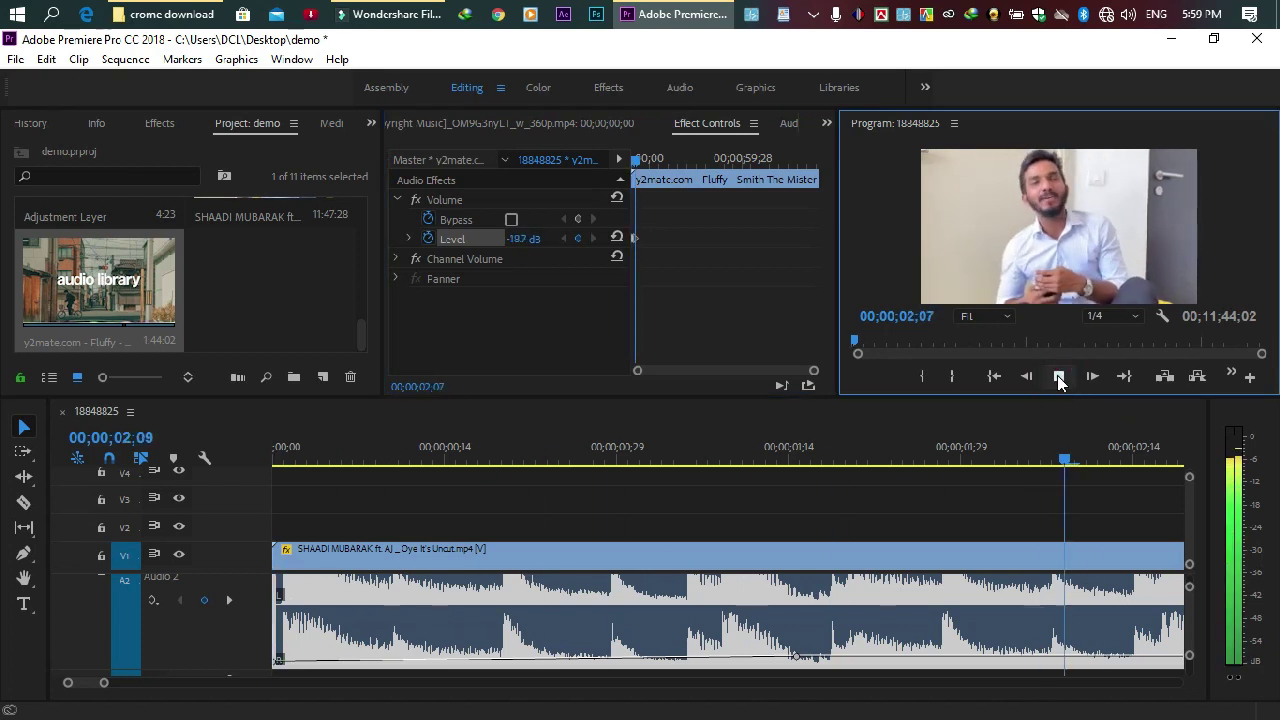
pyautogui.click(1059, 376)
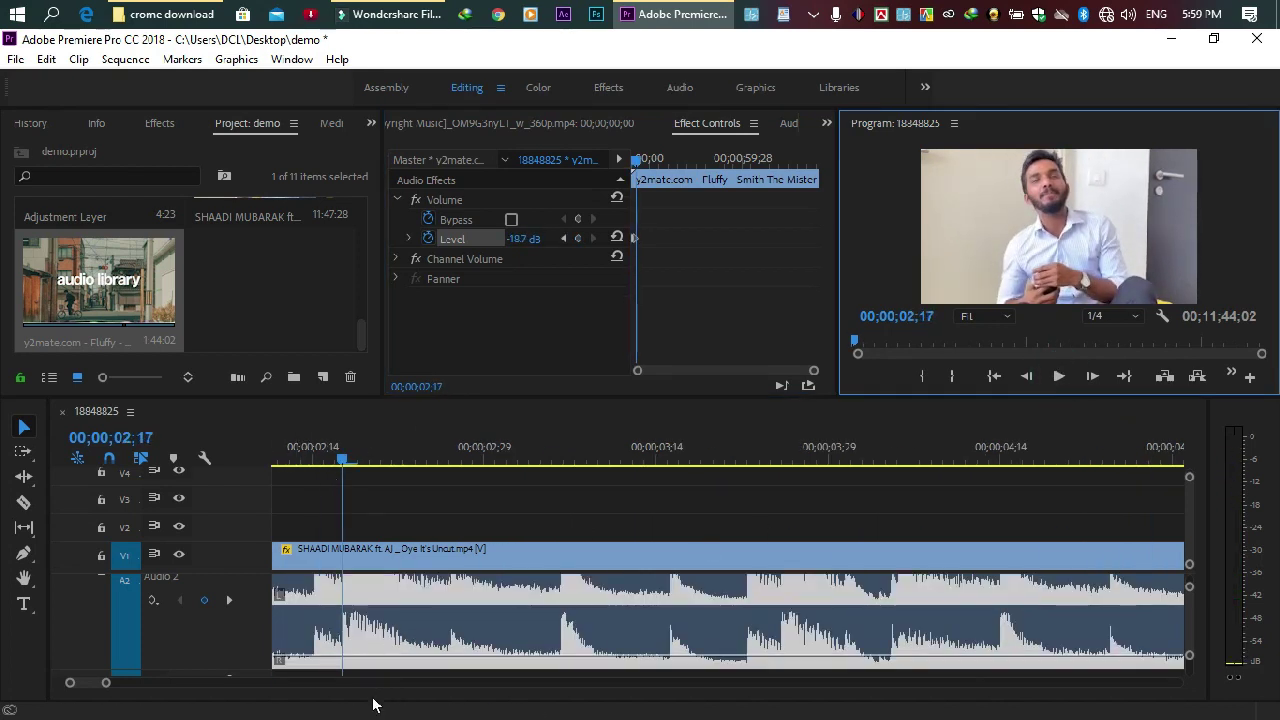
pyautogui.moveTo(106, 683)
pyautogui.mouseDown()
pyautogui.moveTo(152, 697)
pyautogui.moveTo(157, 686)
pyautogui.mouseUp()
pyautogui.moveTo(481, 459); pyautogui.dragTo(233, 459)
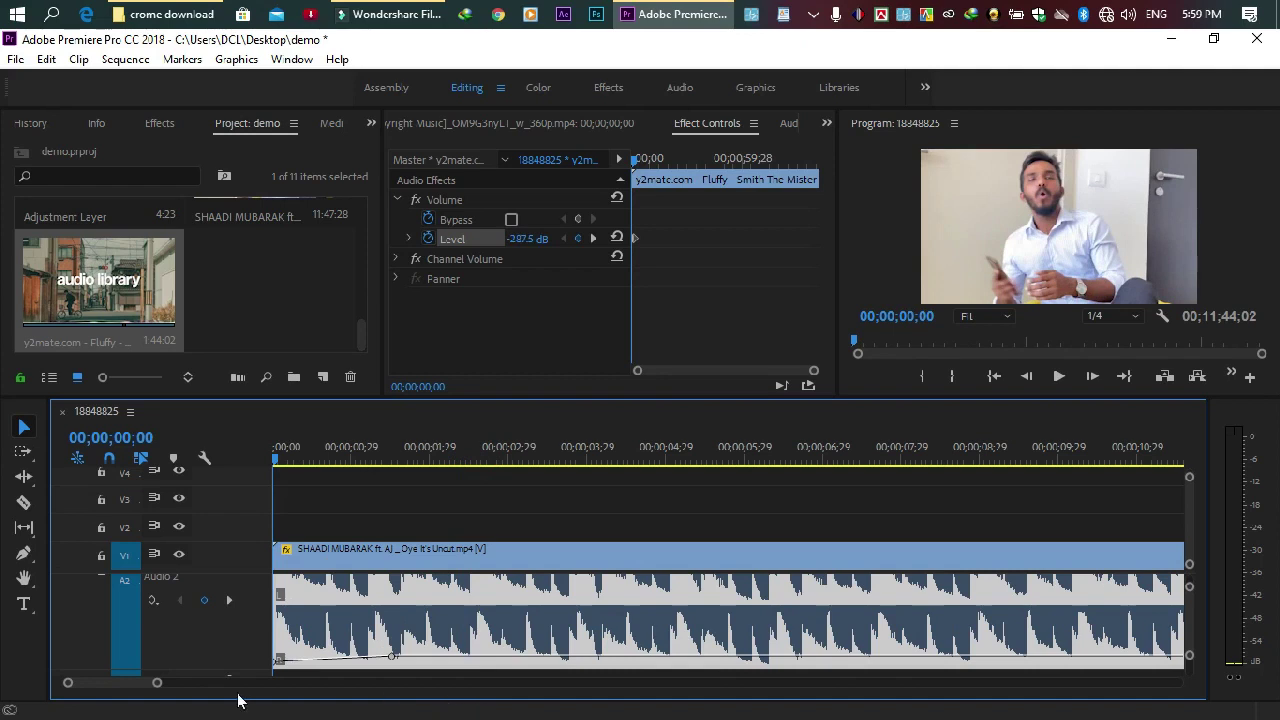
pyautogui.moveTo(157, 683); pyautogui.dragTo(209, 700)
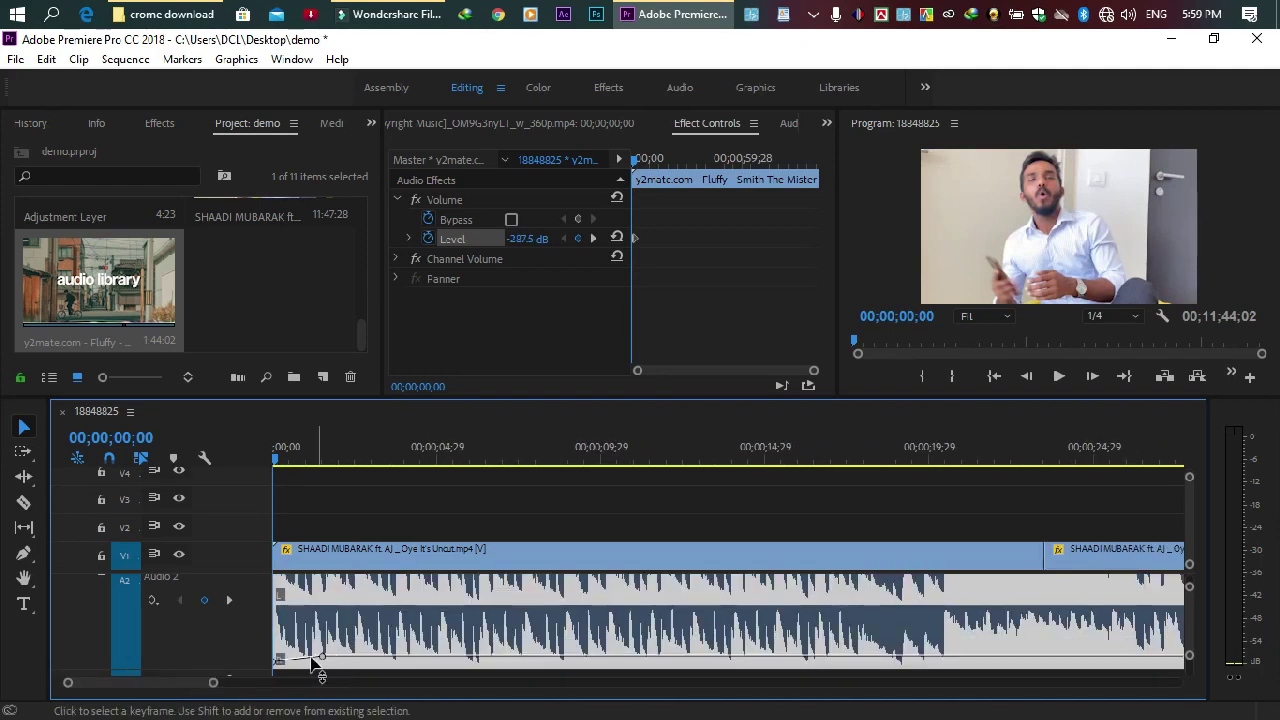
pyautogui.keyDown('ctrl'); pyautogui.click(323, 656); pyautogui.keyUp('ctrl')
pyautogui.click(1061, 376)
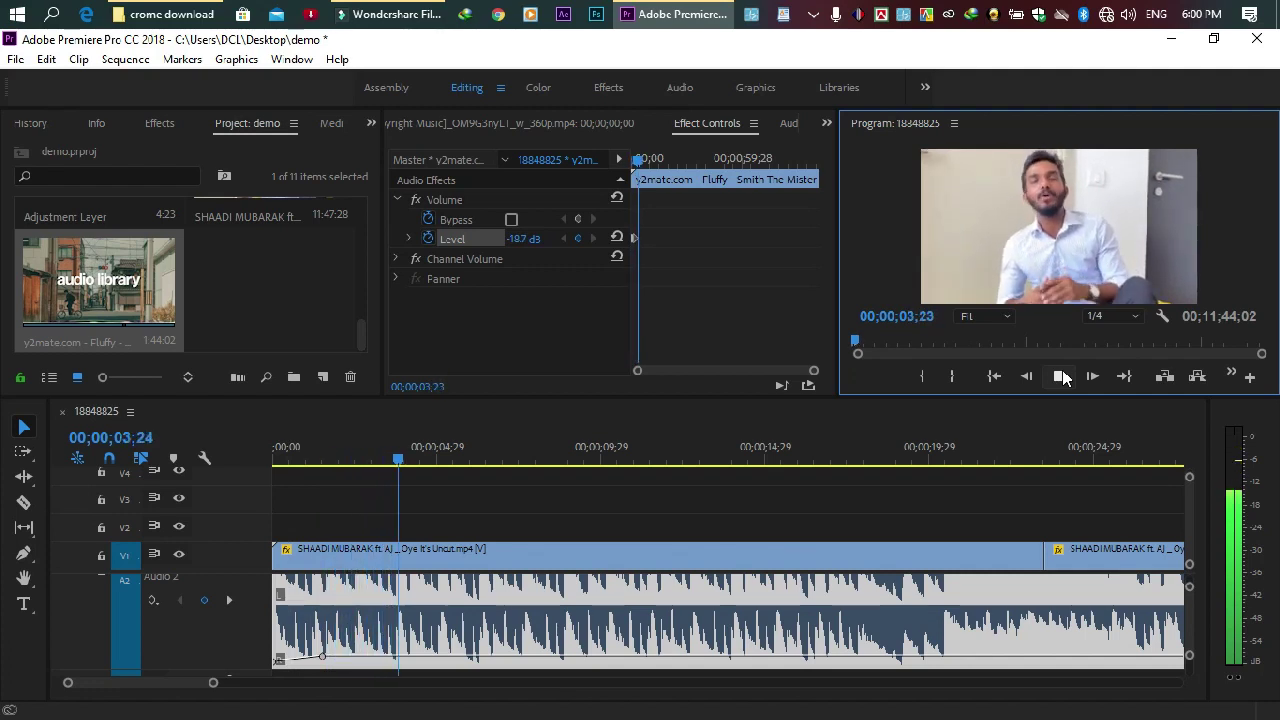
pyautogui.click(1061, 376)
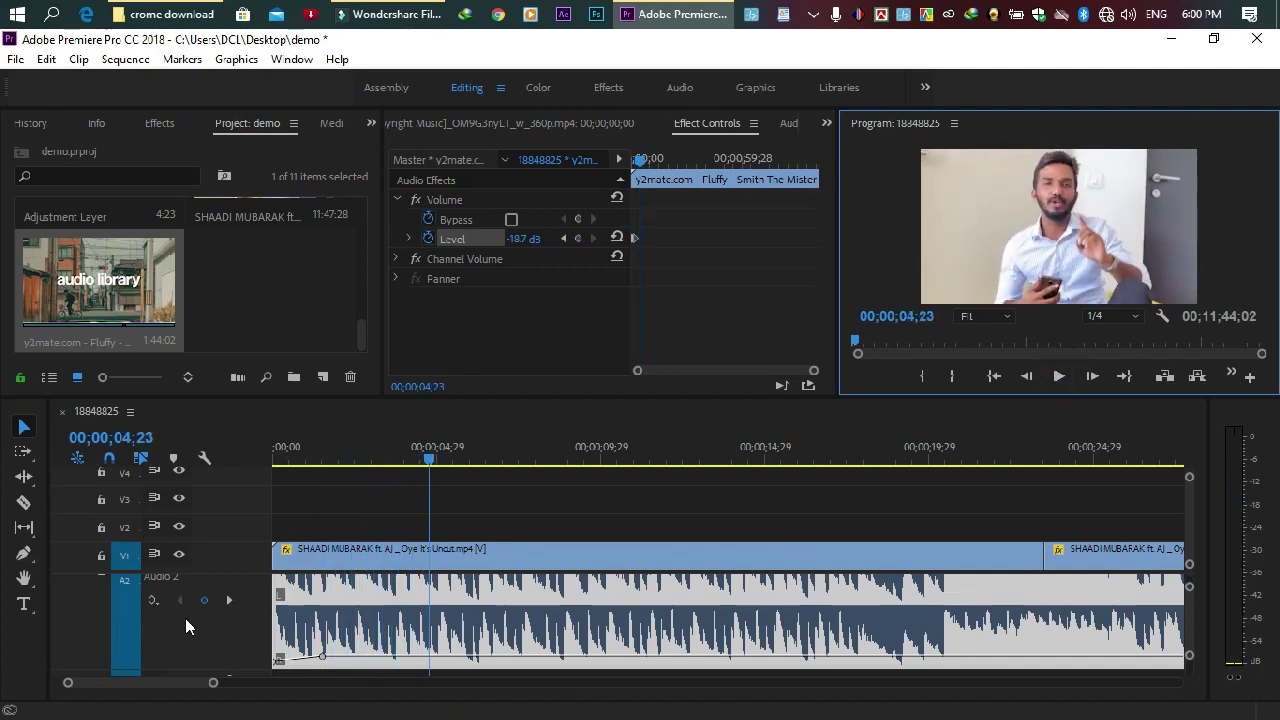
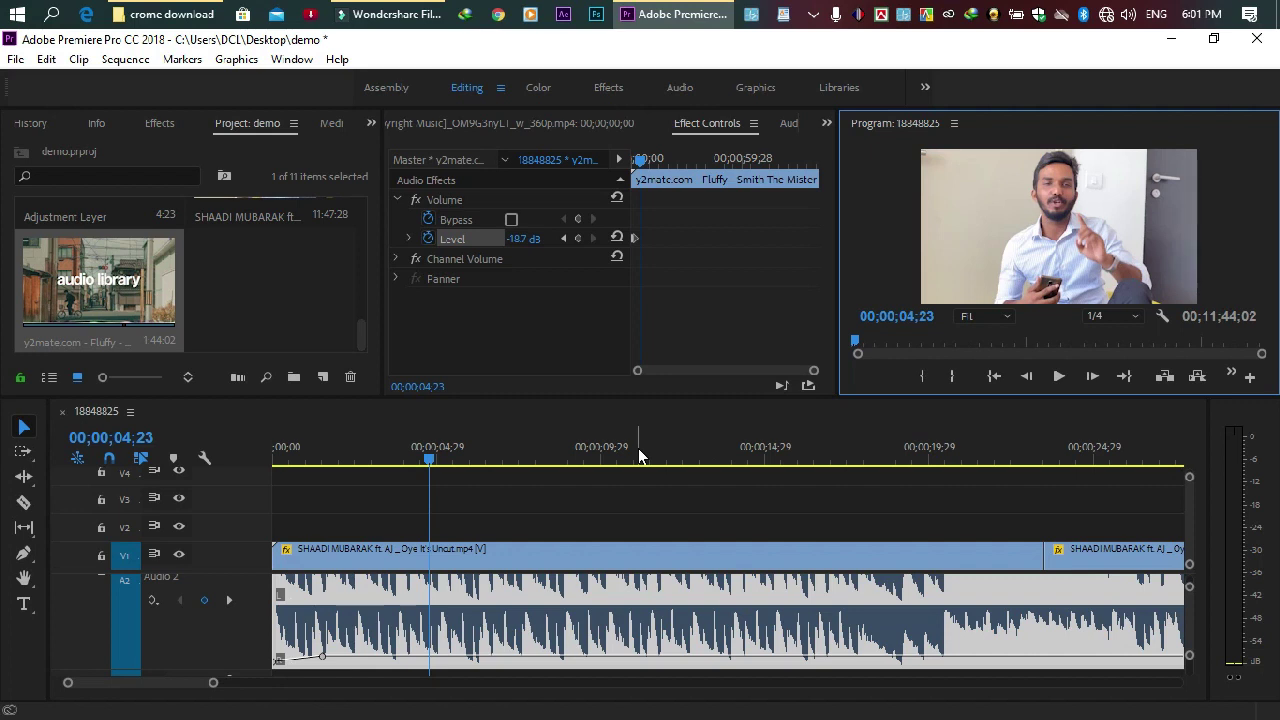
# Step the playhead back in five-frame jumps to the volume keyframe at 00;00;01;15.
pyautogui.click(441, 475)
pyautogui.hotkey('shift', 'Left')
pyautogui.hotkey('shift', 'Left')
pyautogui.hotkey('shift', 'Left')
pyautogui.hotkey('shift', 'Left')
pyautogui.hotkey('shift', 'Left')
pyautogui.hotkey('shift', 'Left')
pyautogui.hotkey('shift', 'Left')
pyautogui.hotkey('shift', 'Left')
pyautogui.hotkey('shift', 'Left')
pyautogui.hotkey('shift', 'Left')
pyautogui.hotkey('shift', 'Left')
pyautogui.hotkey('shift', 'Left')
pyautogui.hotkey('shift', 'Left')
pyautogui.hotkey('shift', 'Left')
pyautogui.hotkey('shift', 'Left')
pyautogui.hotkey('shift', 'Left')
pyautogui.hotkey('shift', 'Left')
pyautogui.hotkey('shift', 'Left')
pyautogui.hotkey('shift', 'Left')
pyautogui.hotkey('shift', 'Left')
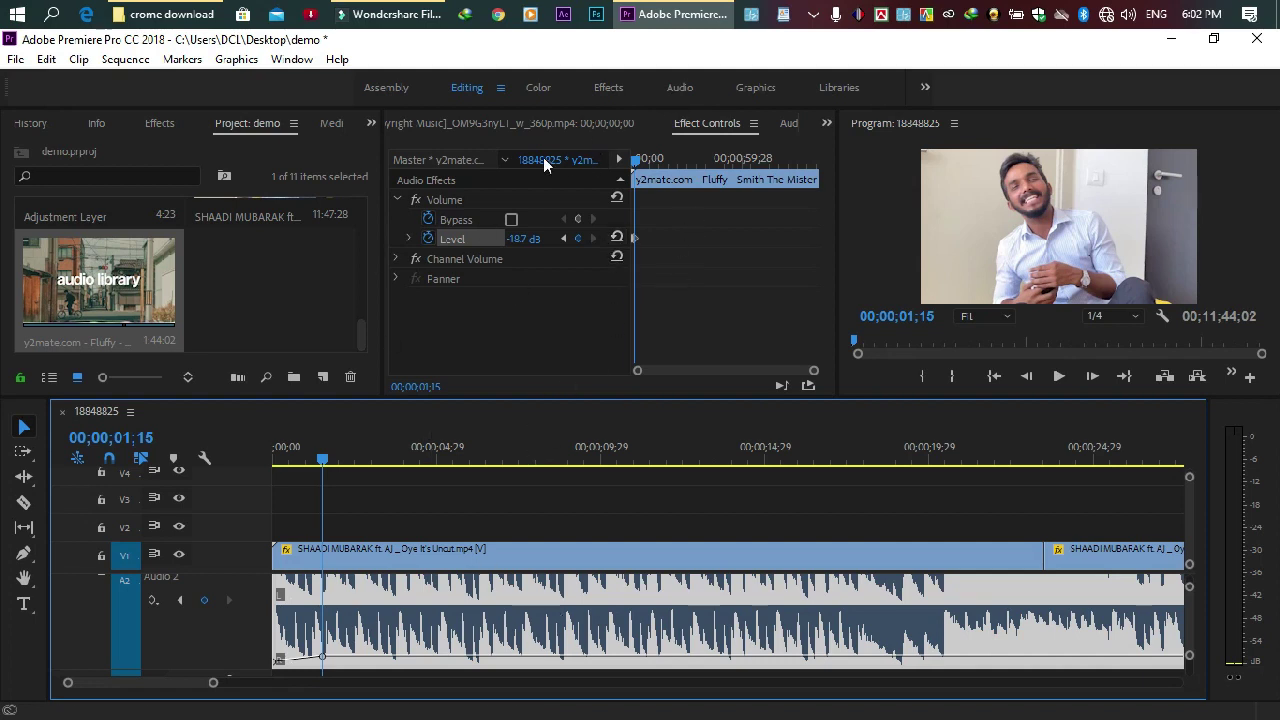
# View the A2 music clip's waveform in the Source monitor, and return to its Effect Controls.
pyautogui.click(537, 122)
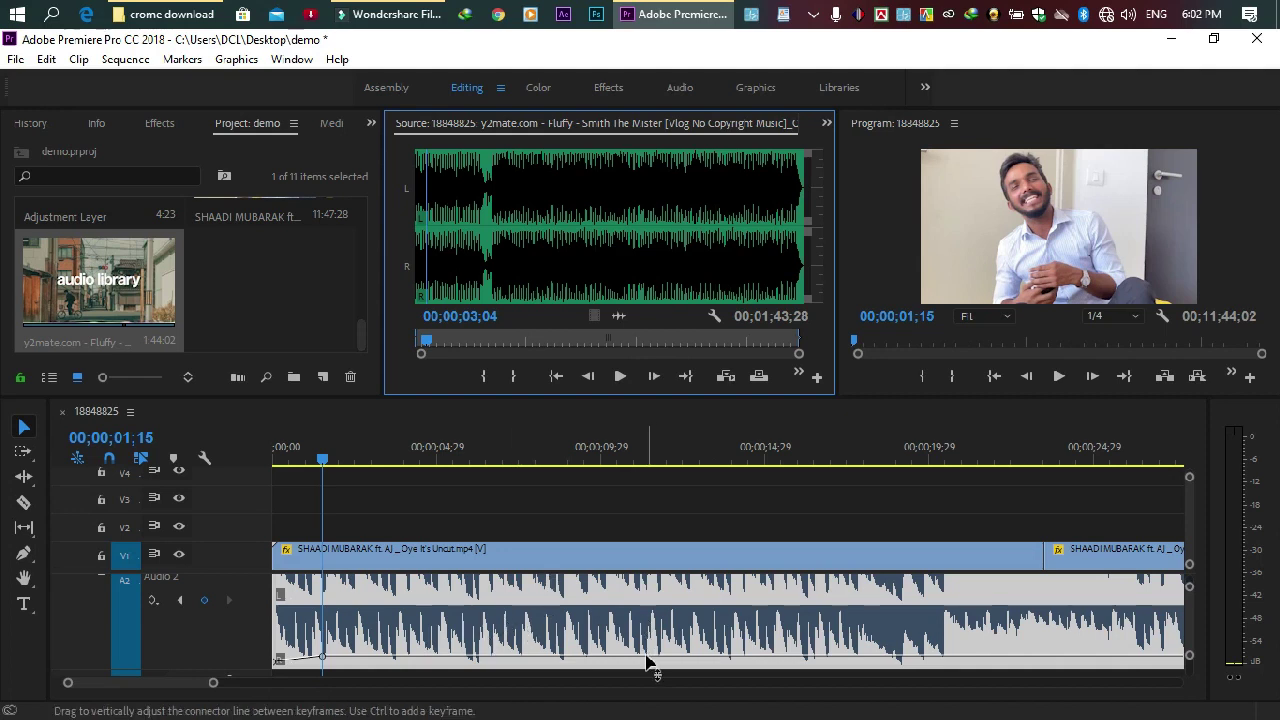
pyautogui.moveTo(637, 658)
pyautogui.mouseDown()
pyautogui.moveTo(637, 614)
pyautogui.moveTo(656, 589)
pyautogui.moveTo(659, 657)
pyautogui.mouseUp()
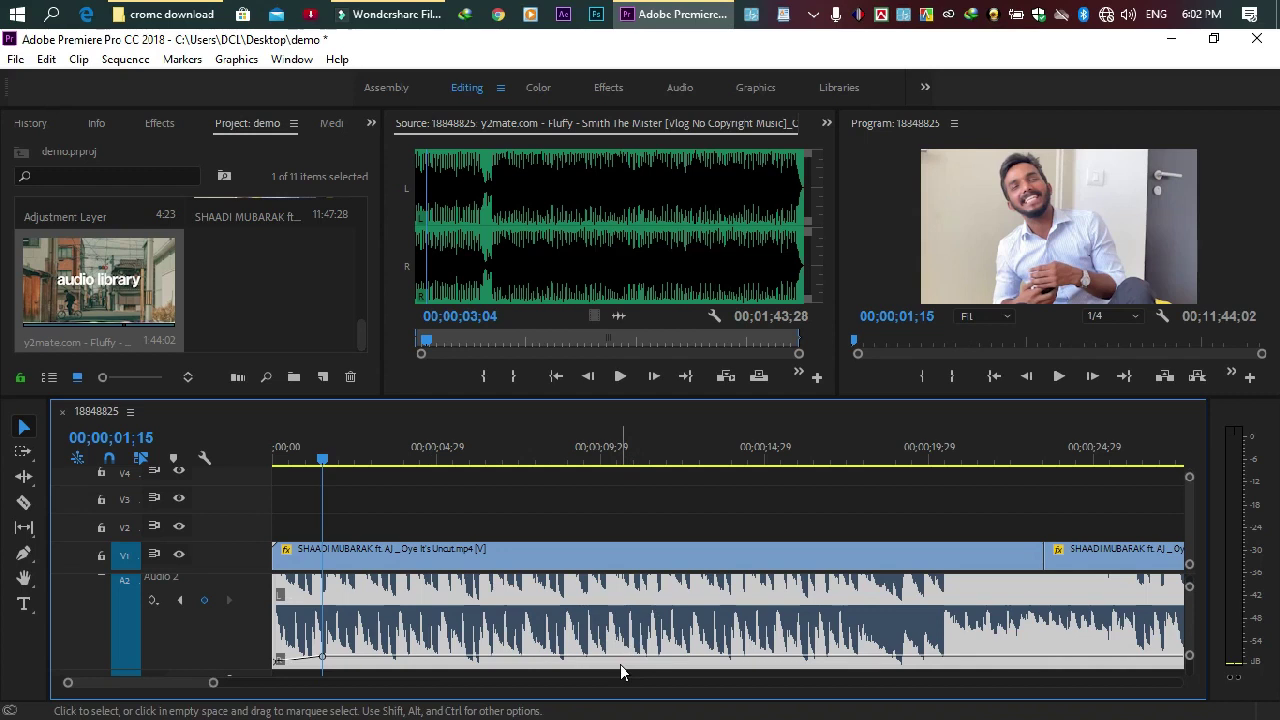
pyautogui.doubleClick(592, 612)
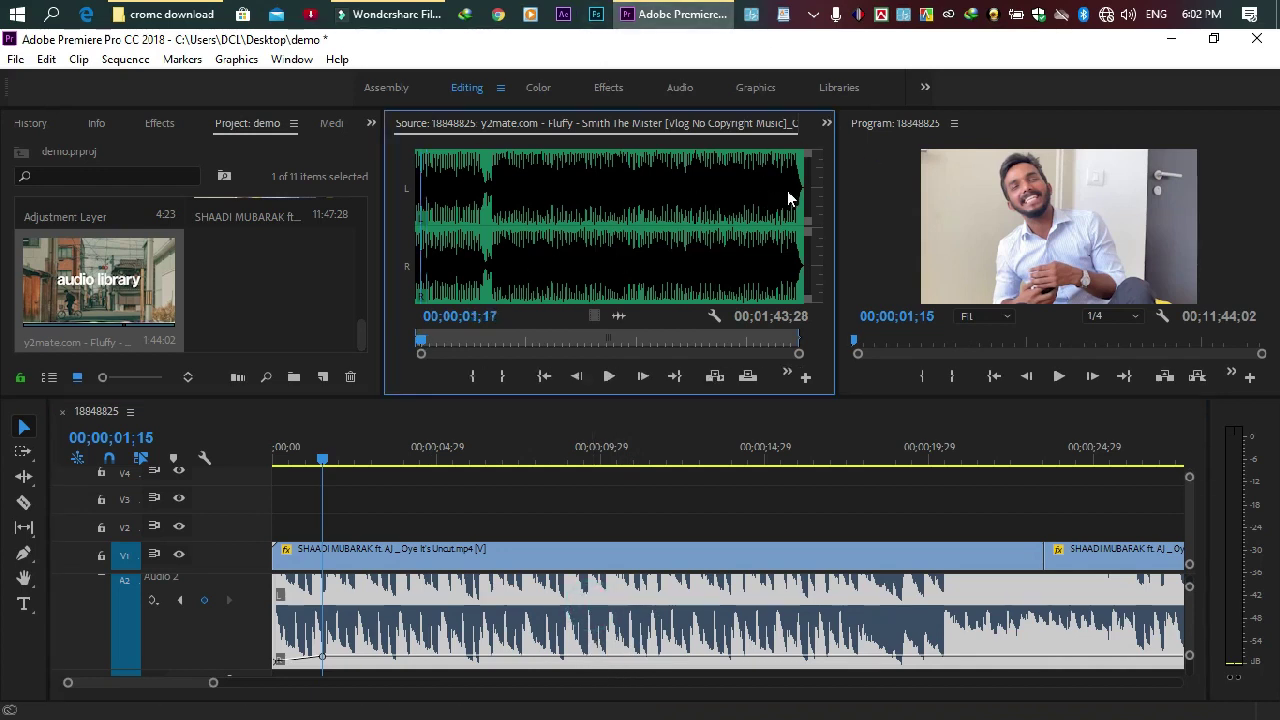
pyautogui.click(826, 122)
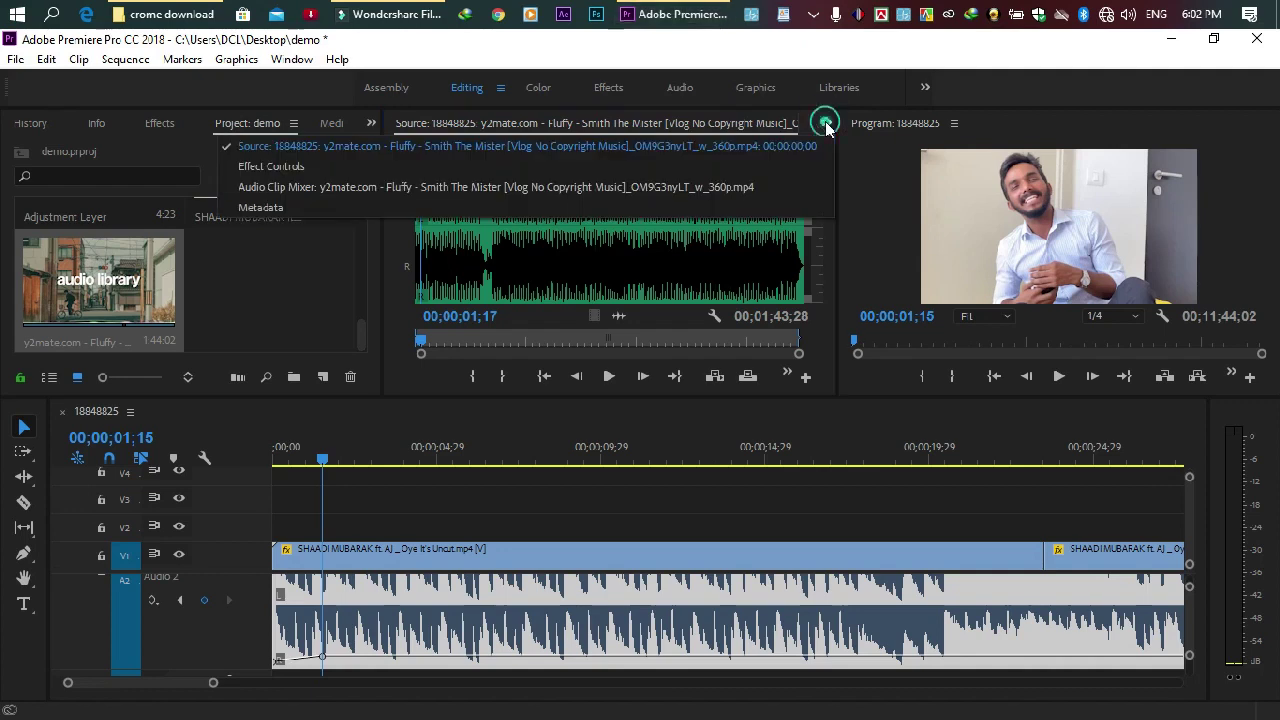
pyautogui.click(300, 168)
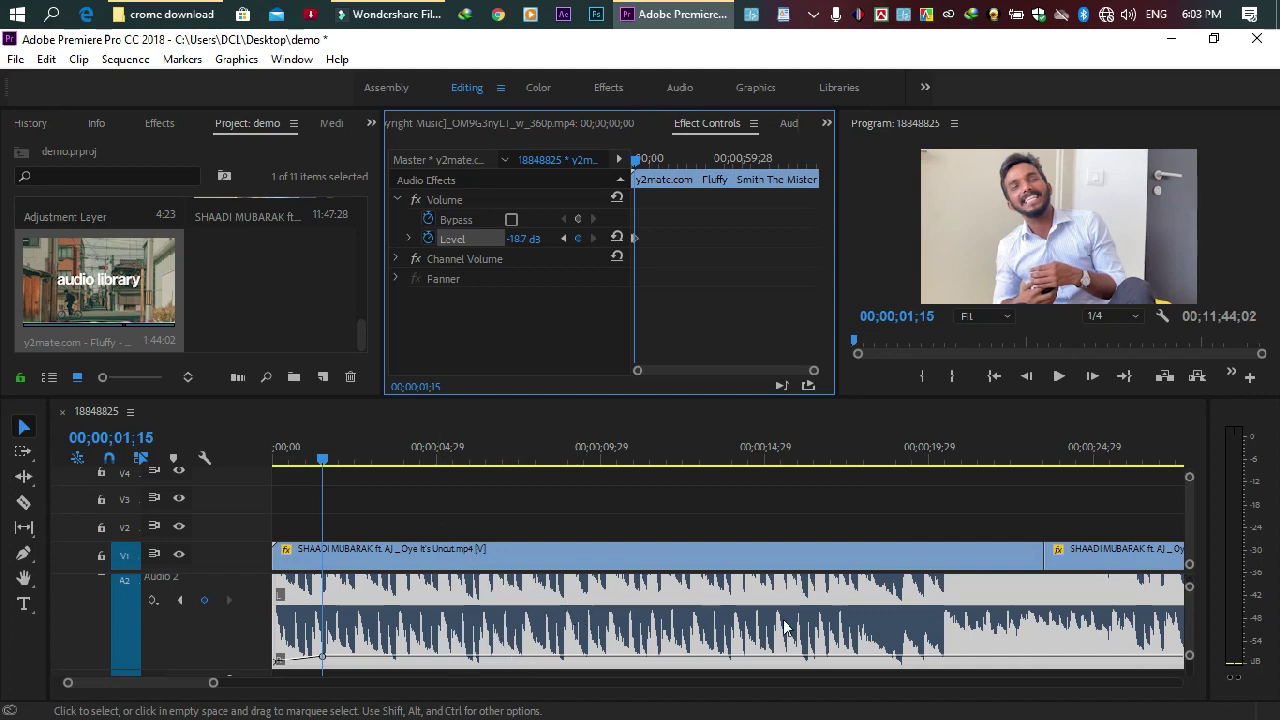
# Load the Fluffy clip into the Source monitor and try to place only its audio on A2 at about four seconds.
pyautogui.moveTo(1189, 603)
pyautogui.mouseDown()
pyautogui.moveTo(1197, 617)
pyautogui.moveTo(1197, 598)
pyautogui.mouseUp()
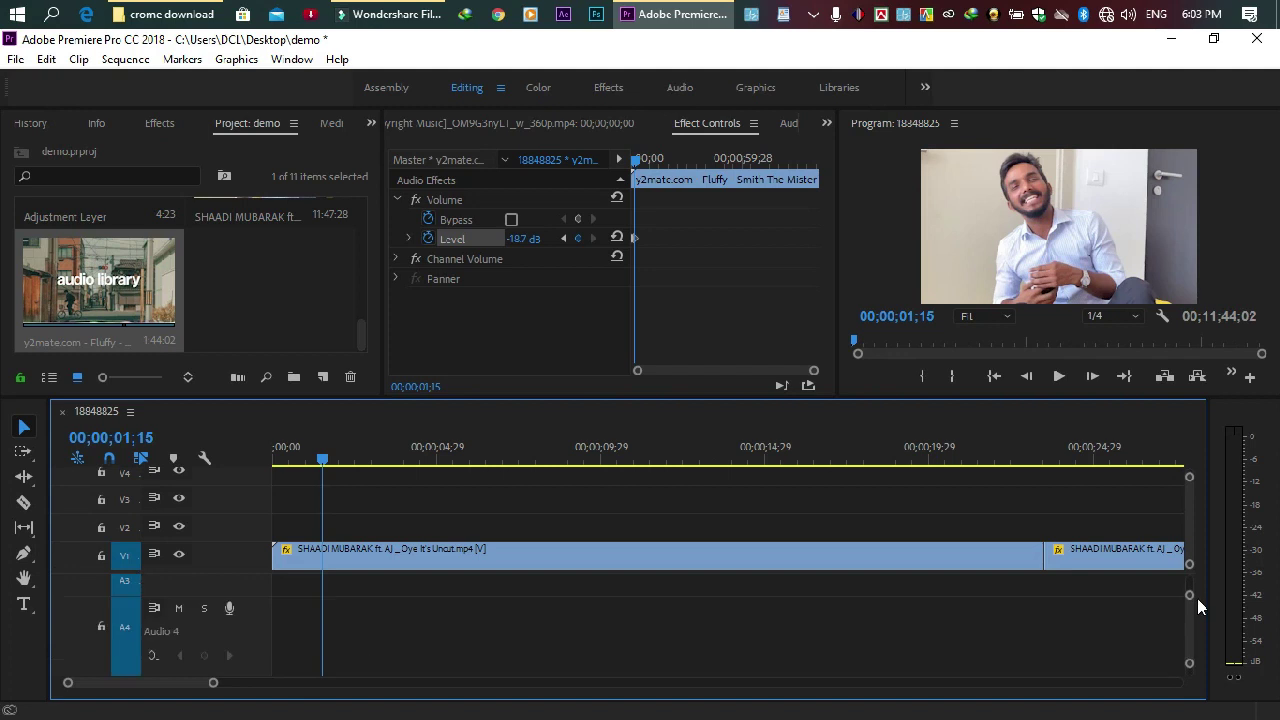
pyautogui.click(365, 672)
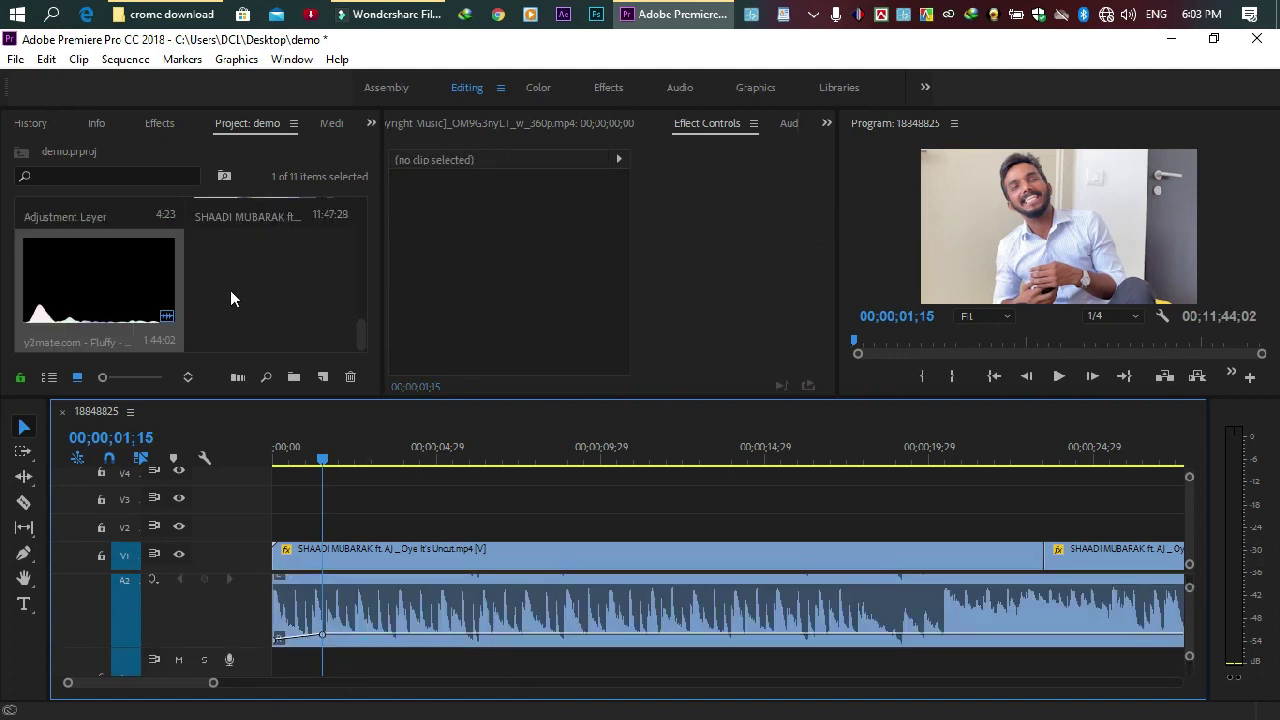
pyautogui.doubleClick(118, 290)
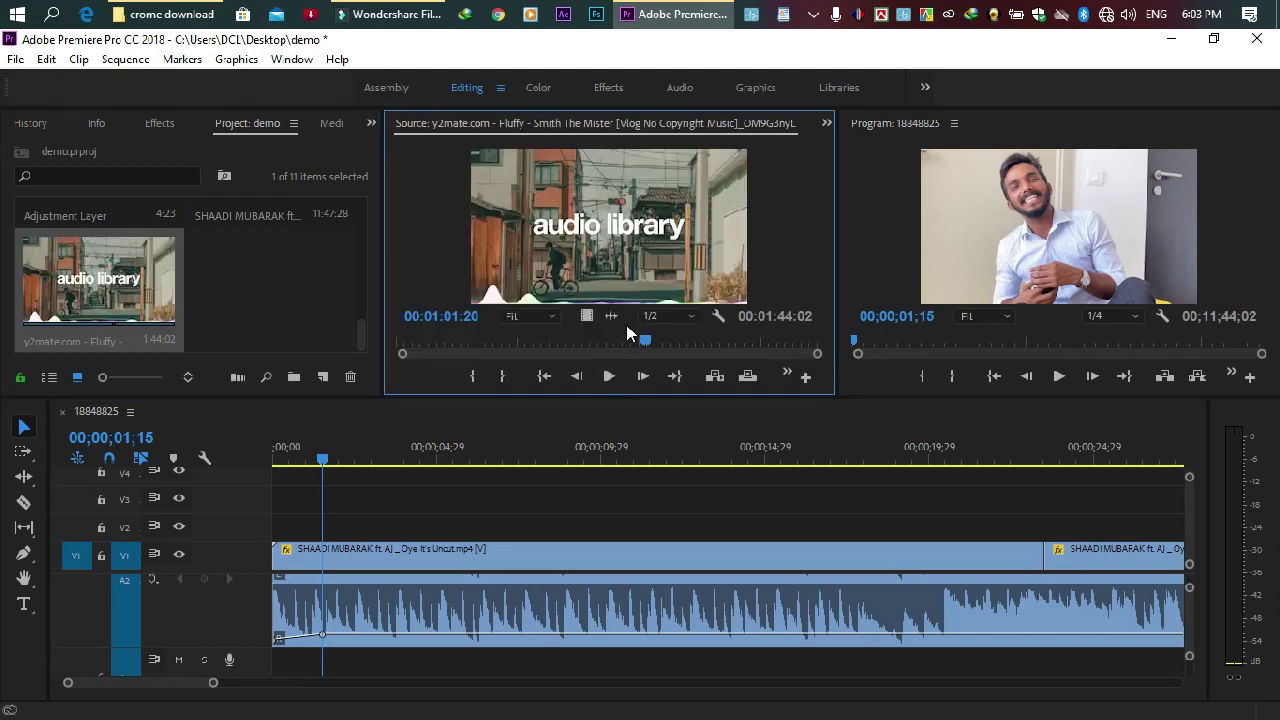
pyautogui.moveTo(608, 314); pyautogui.dragTo(375, 598)
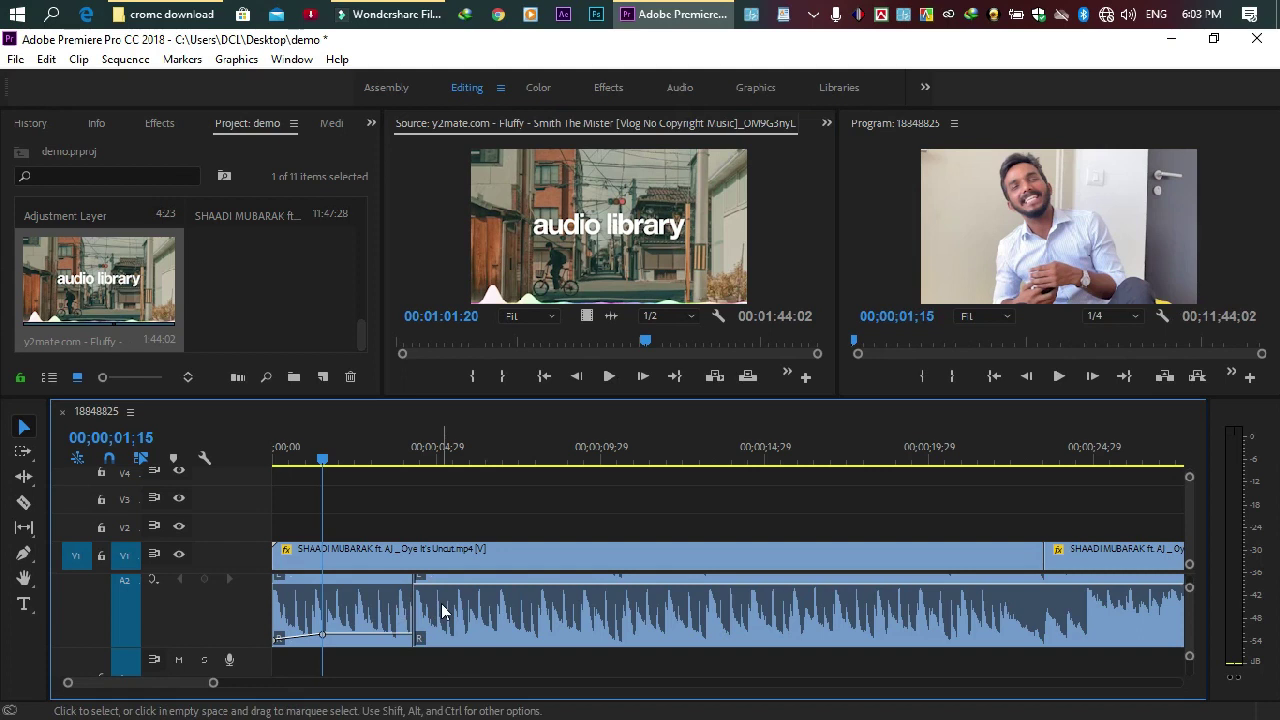
pyautogui.click(826, 612)
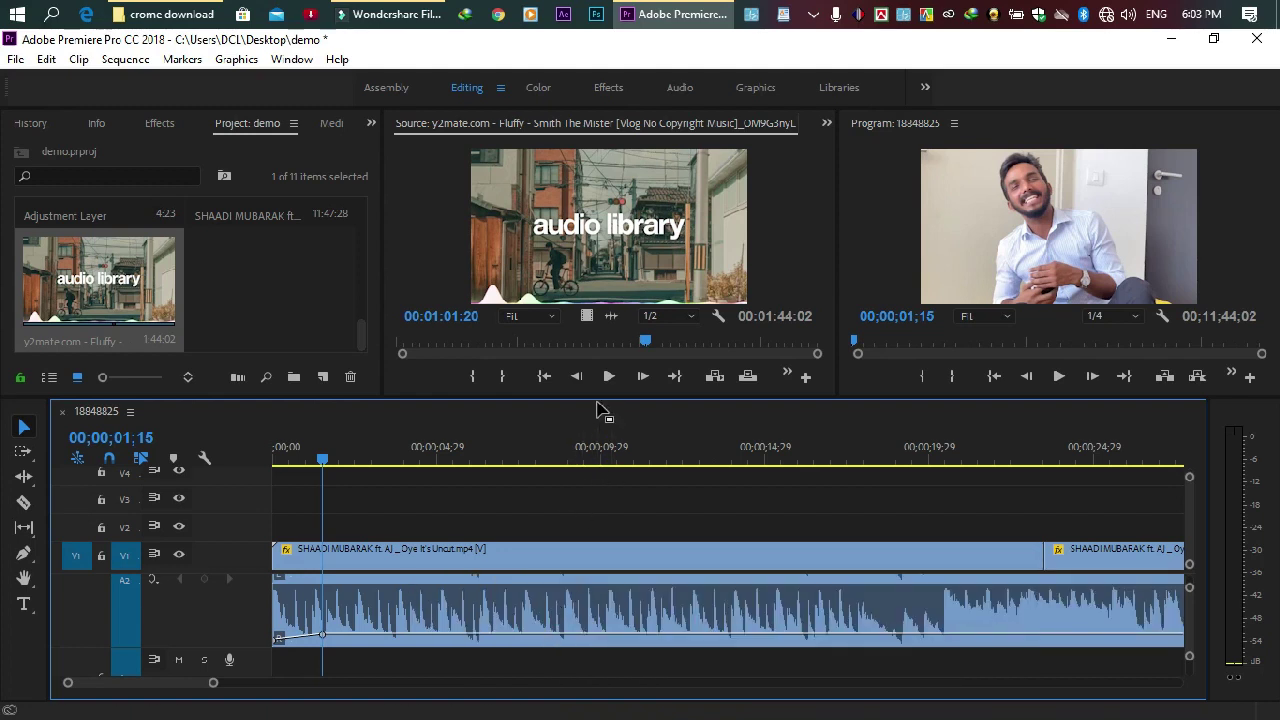
# Enlarge the timeline area and bring the empty A3 audio track into view beneath the A2 music clip.
pyautogui.moveTo(610, 396); pyautogui.dragTo(610, 361)
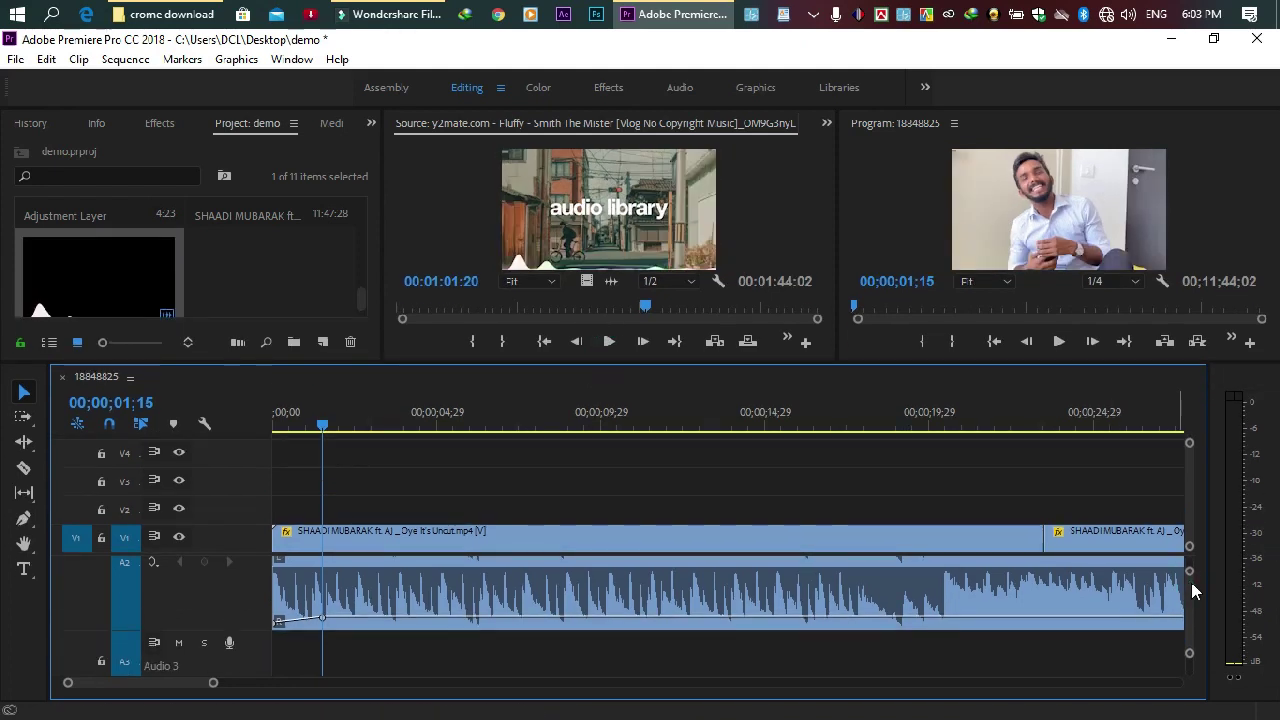
pyautogui.scroll(2, 1191, 582)
pyautogui.scroll(1, 1182, 580)
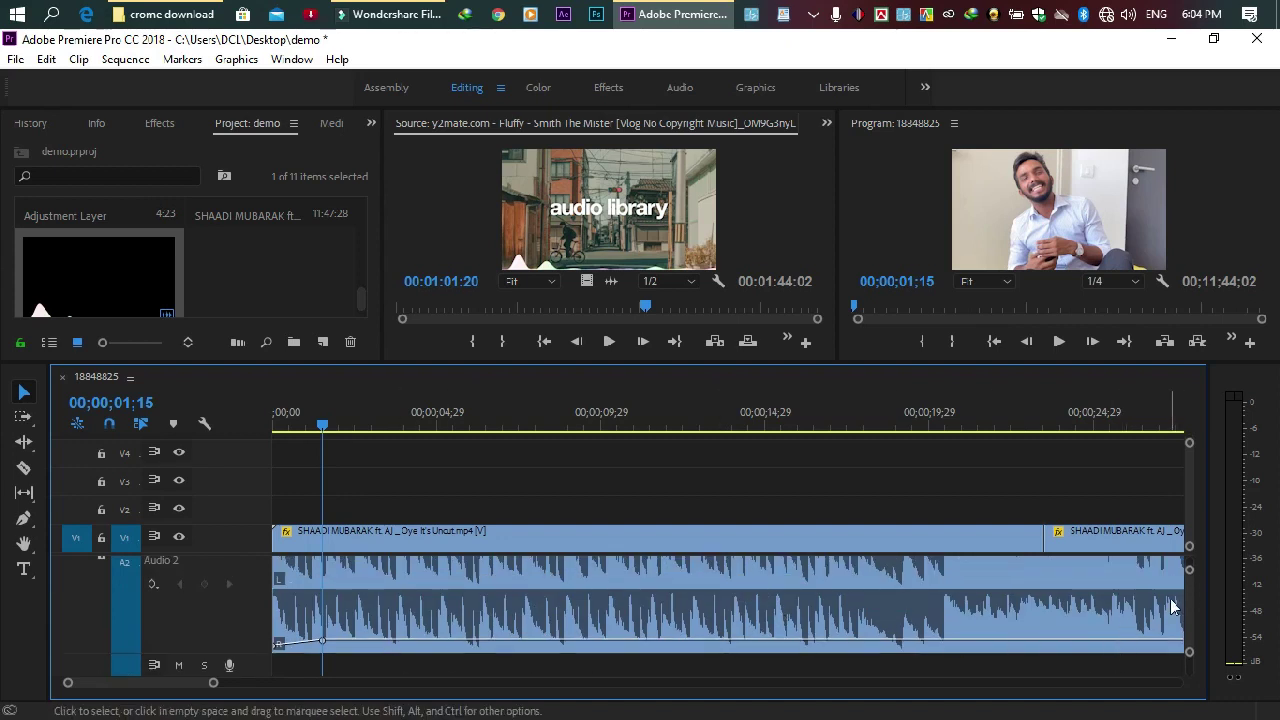
pyautogui.scroll(-2, 1191, 597)
pyautogui.scroll(-2, 1191, 600)
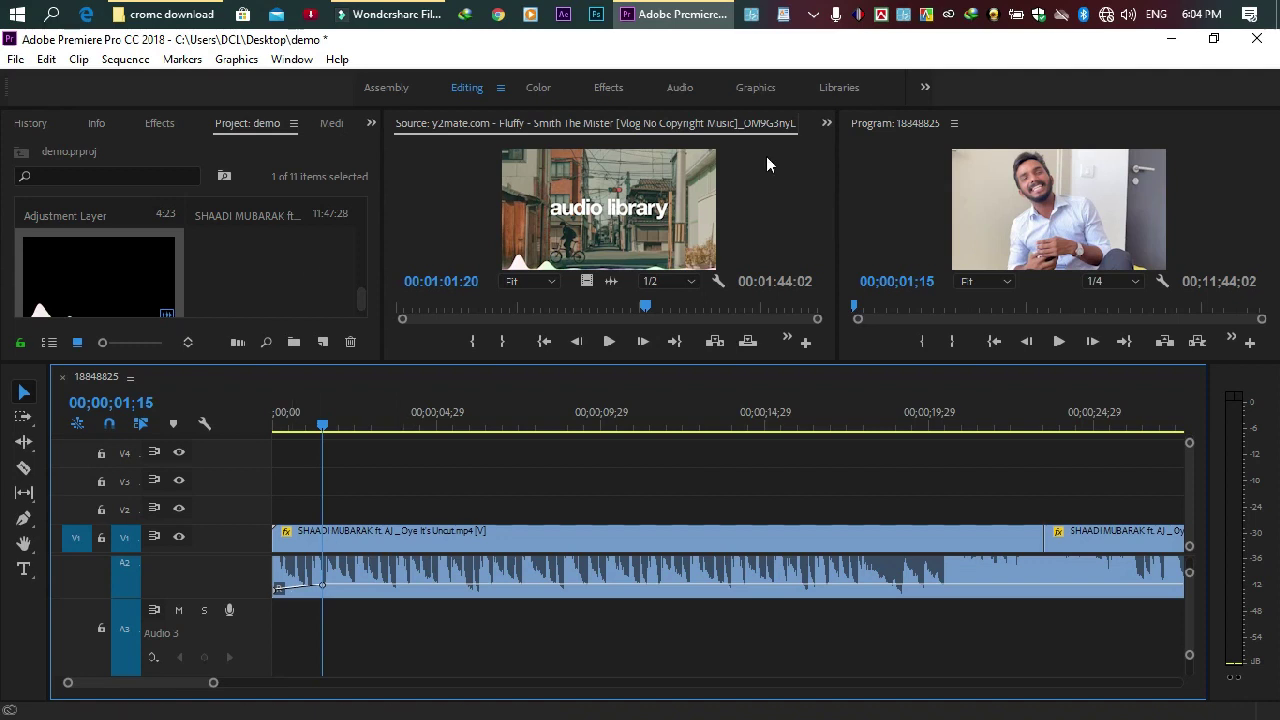
# Preview the sequence from 00;00;01;15 and from about 00;00;06;23, and skim forward through the rest of the first V1 clip.
pyautogui.click(1060, 342)
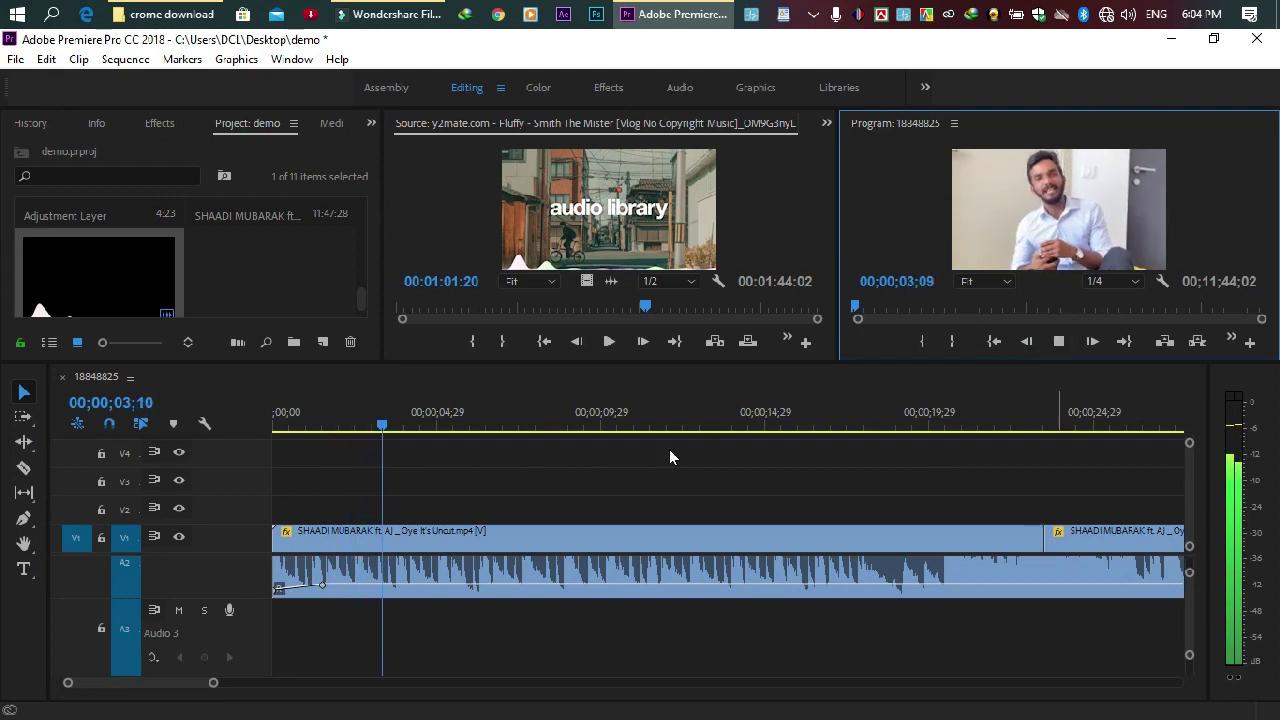
pyautogui.click(451, 423)
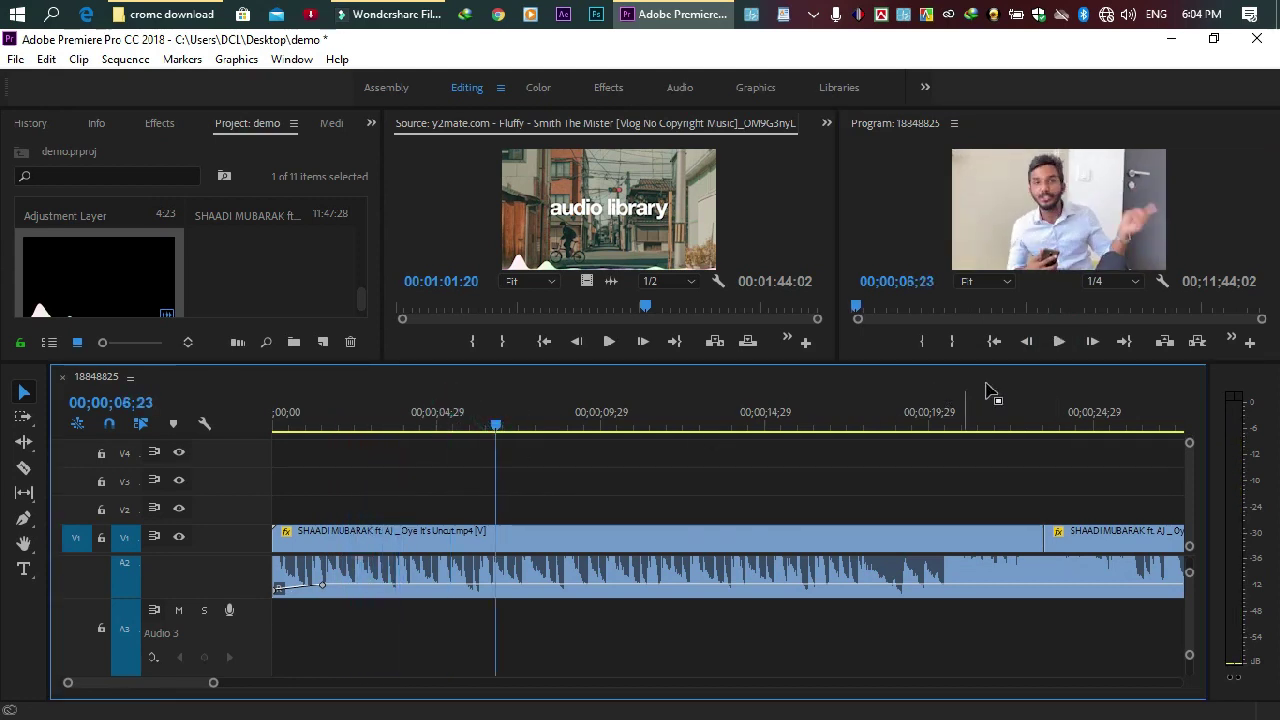
pyautogui.click(1059, 341)
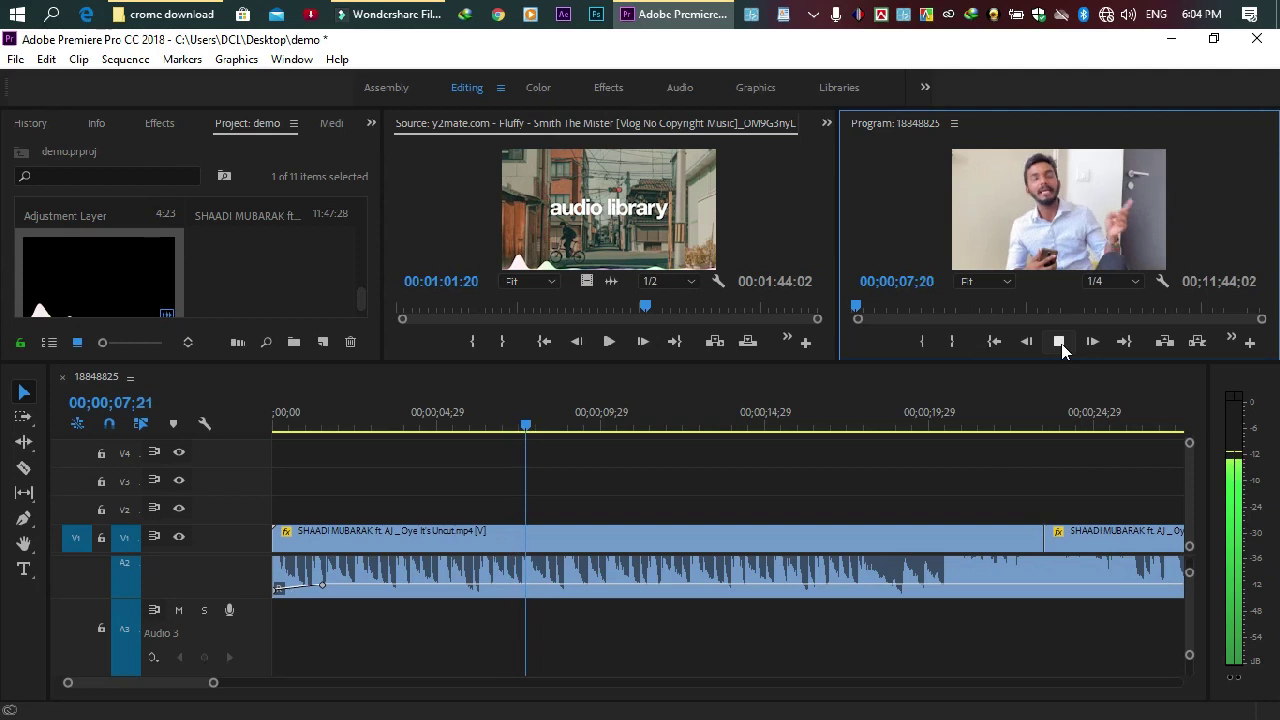
pyautogui.moveTo(620, 412); pyautogui.dragTo(674, 423)
pyautogui.click(754, 423)
pyautogui.click(813, 426)
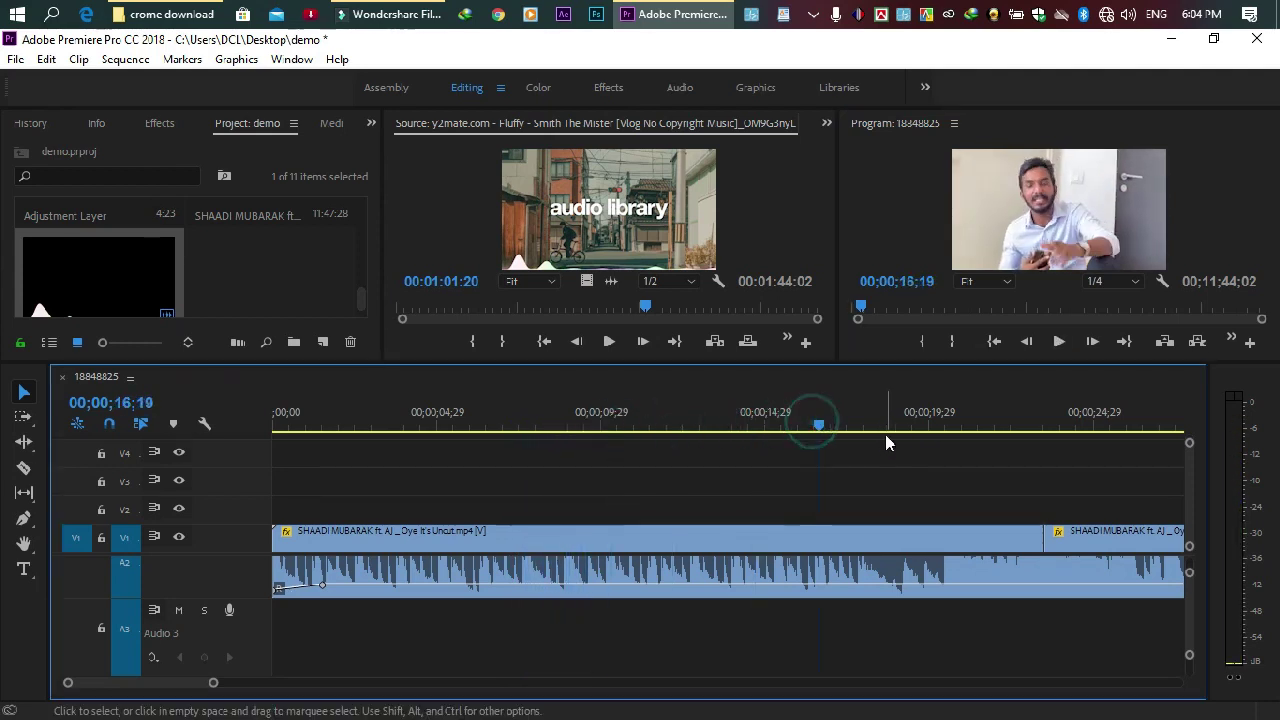
pyautogui.click(910, 424)
pyautogui.click(966, 422)
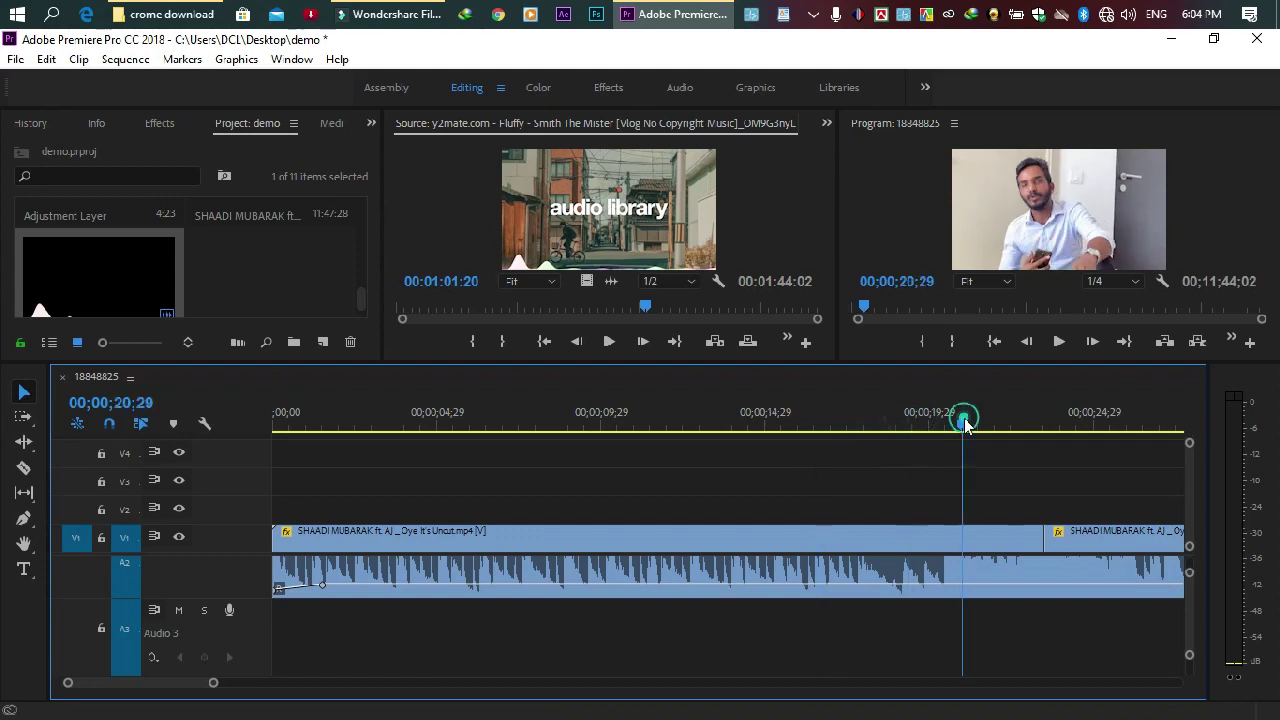
pyautogui.click(995, 422)
# Show a longer stretch of the sequence and set the playhead to 00;00;24;11, just inside the second V1 clip.
pyautogui.moveTo(214, 683); pyautogui.dragTo(361, 683)
pyautogui.moveTo(474, 427); pyautogui.dragTo(503, 425)
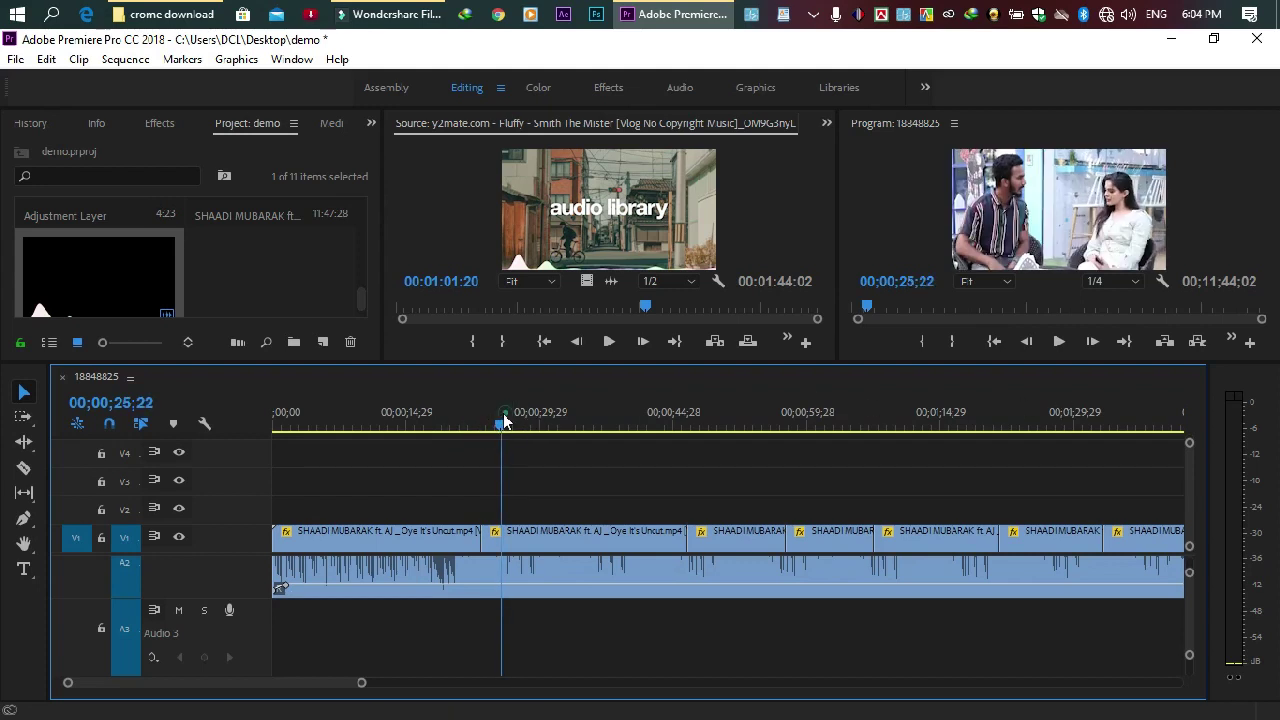
pyautogui.click(490, 424)
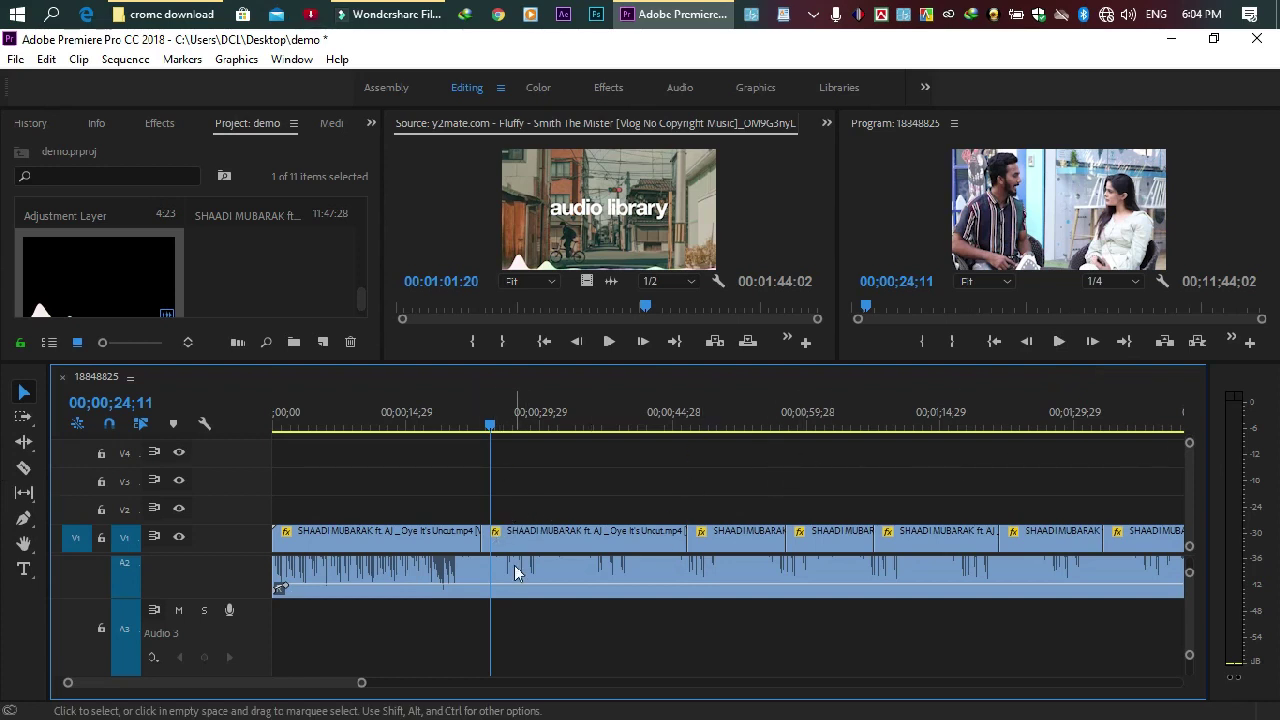
# Import the "30 sound effects noCopyright sounds" video from the crome download folder into the demo project.
pyautogui.scroll(2, 255, 245)
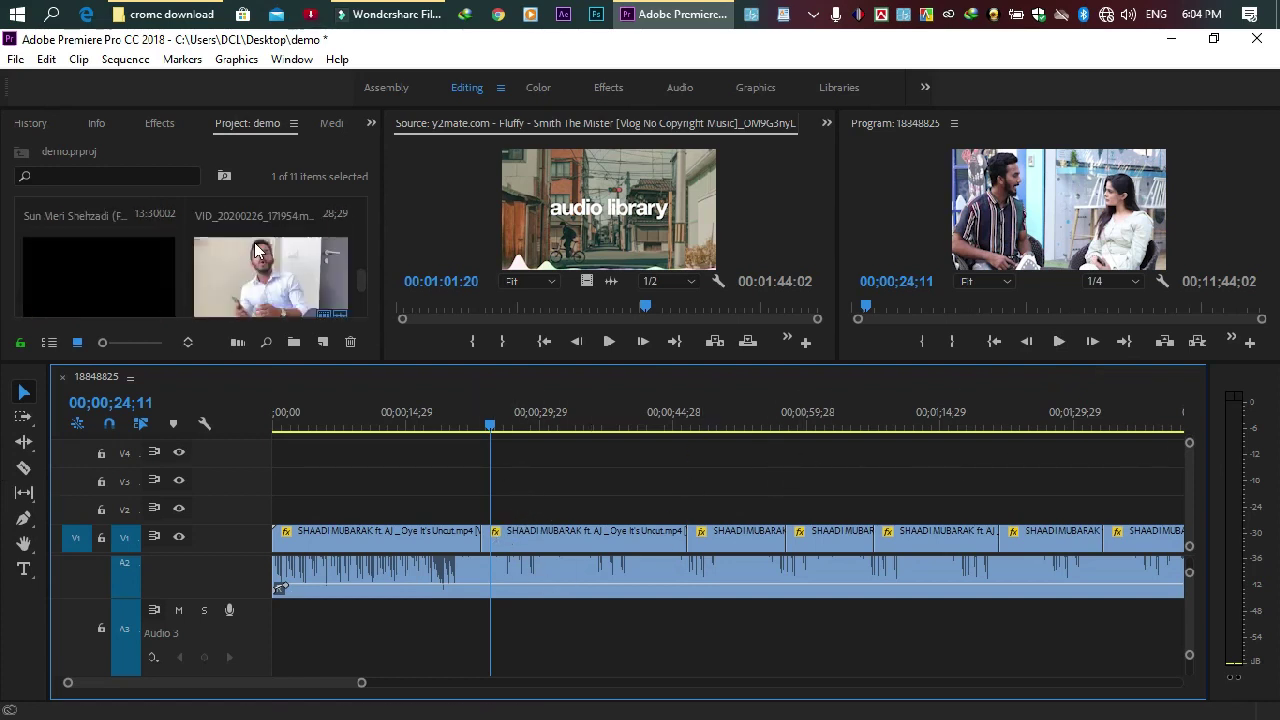
pyautogui.scroll(-2, 258, 248)
pyautogui.scroll(4, 240, 270)
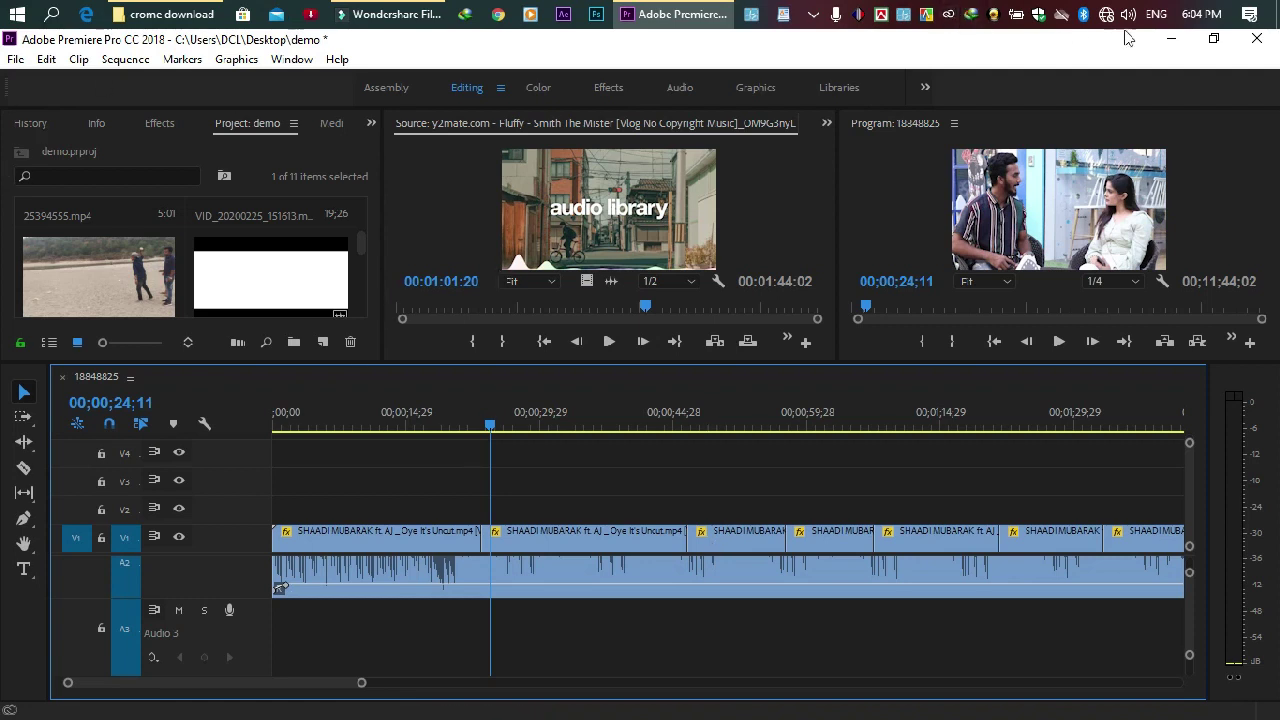
pyautogui.click(1184, 42)
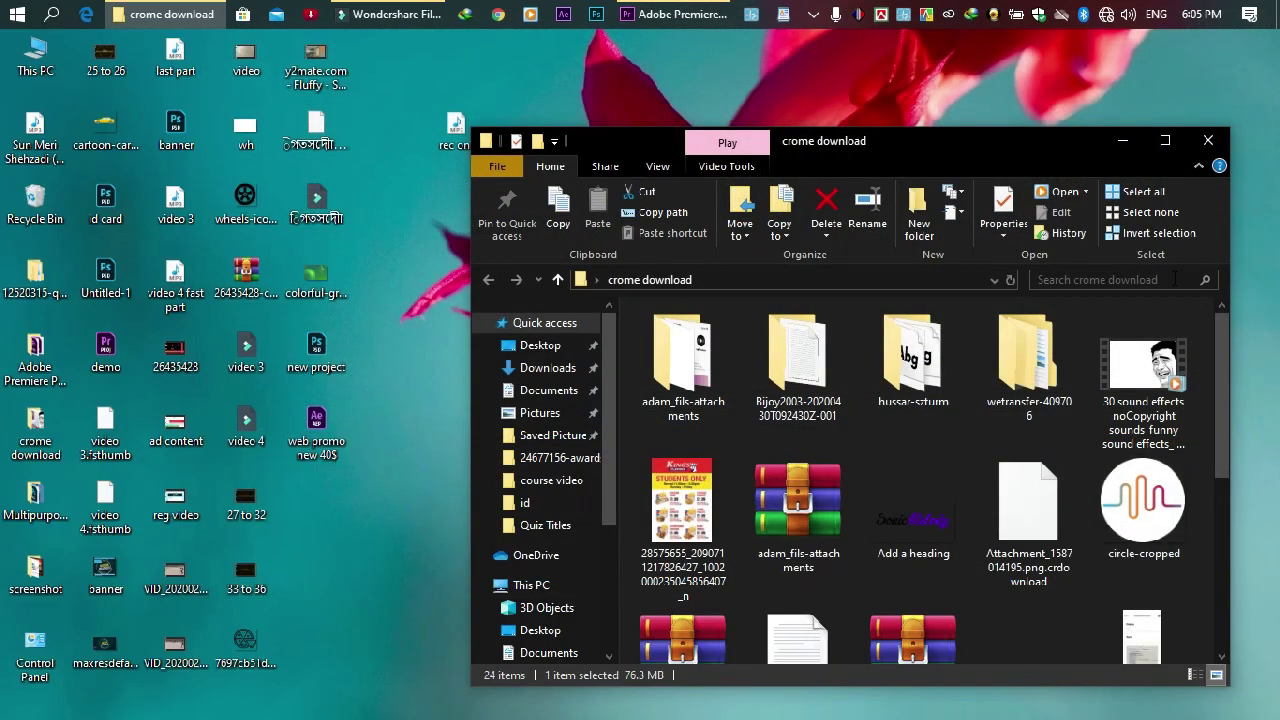
pyautogui.click(1144, 384)
pyautogui.moveTo(1144, 384); pyautogui.dragTo(227, 299)
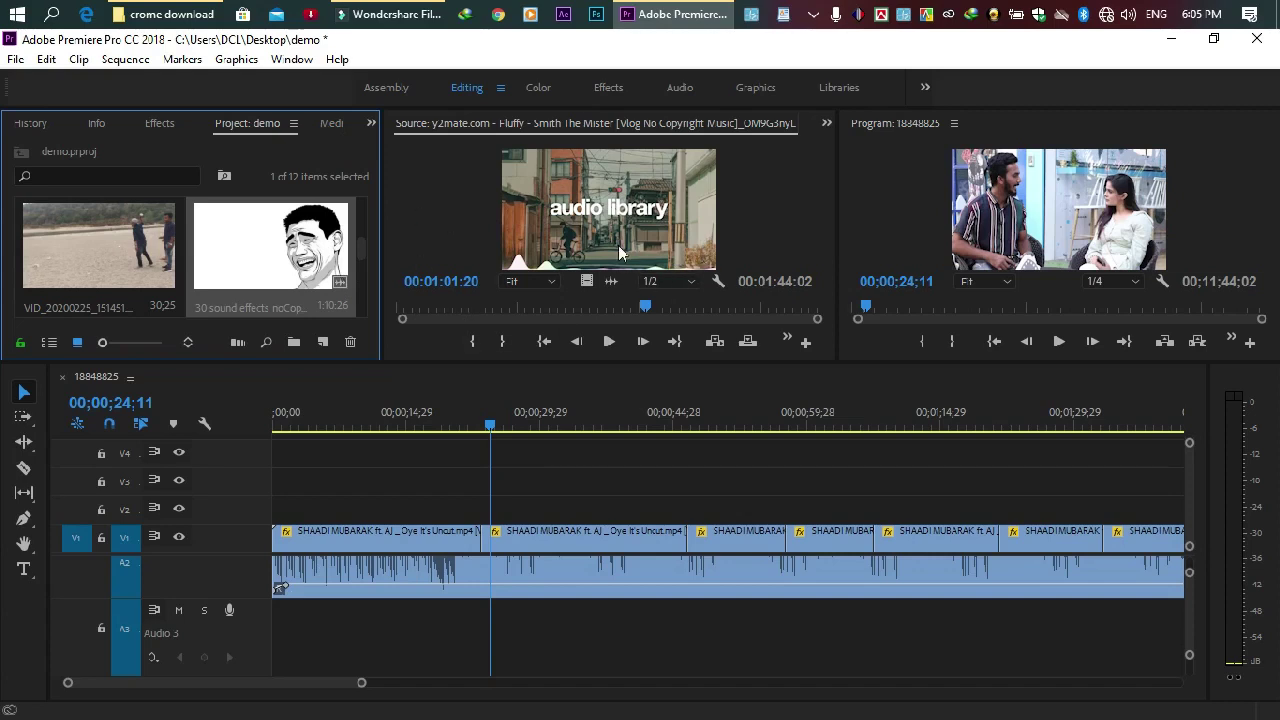
# Load the sound effects clip into the Source monitor and audition its sounds from suspense through children yhee.
pyautogui.doubleClick(308, 250)
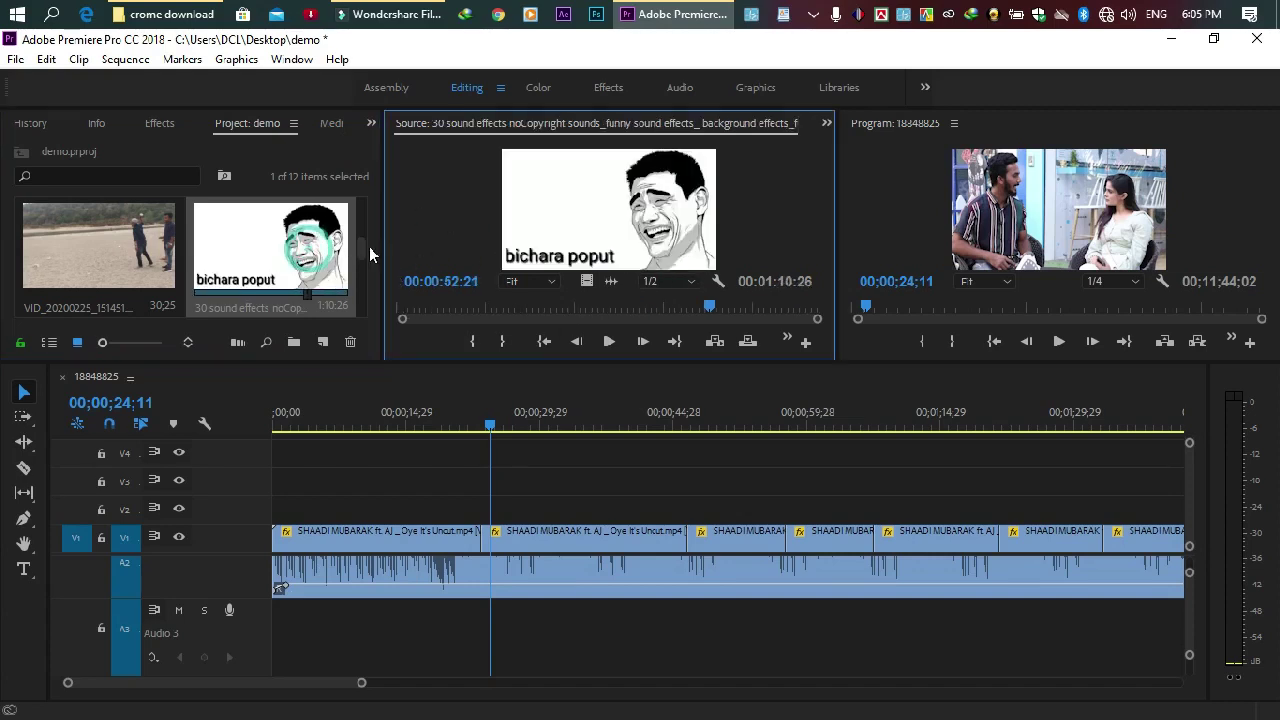
pyautogui.moveTo(705, 306); pyautogui.dragTo(442, 322)
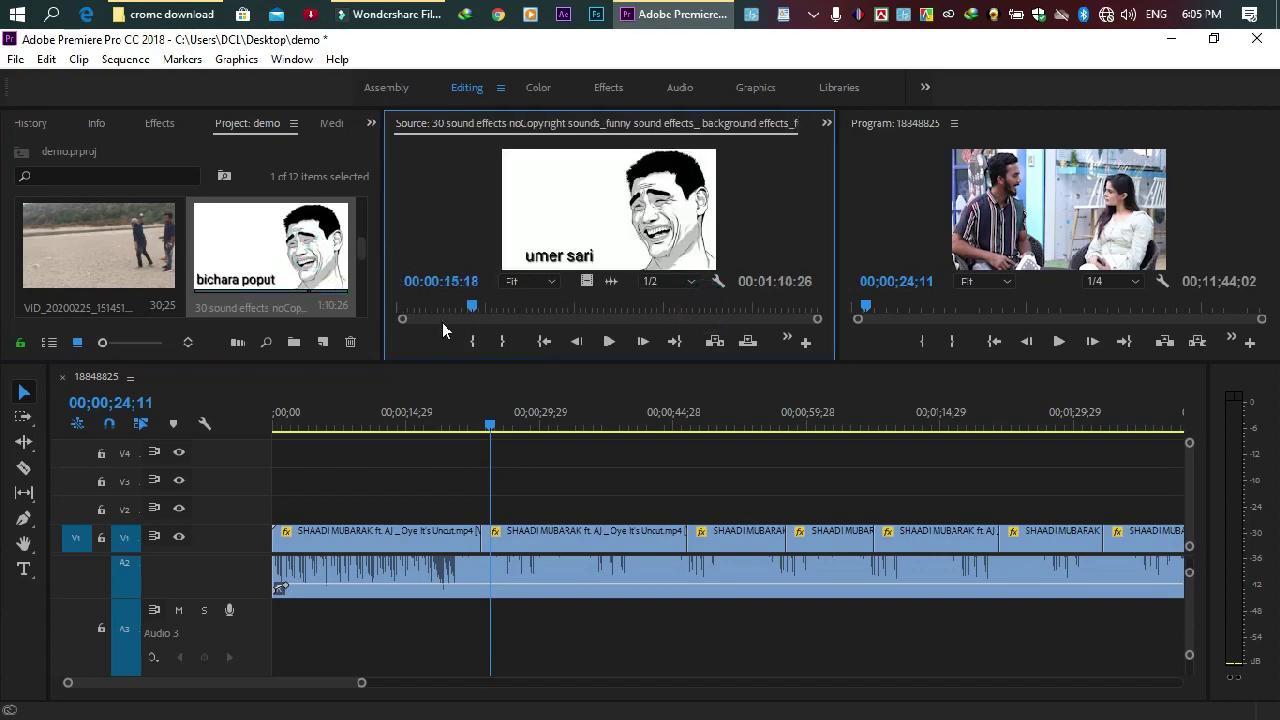
pyautogui.click(618, 342)
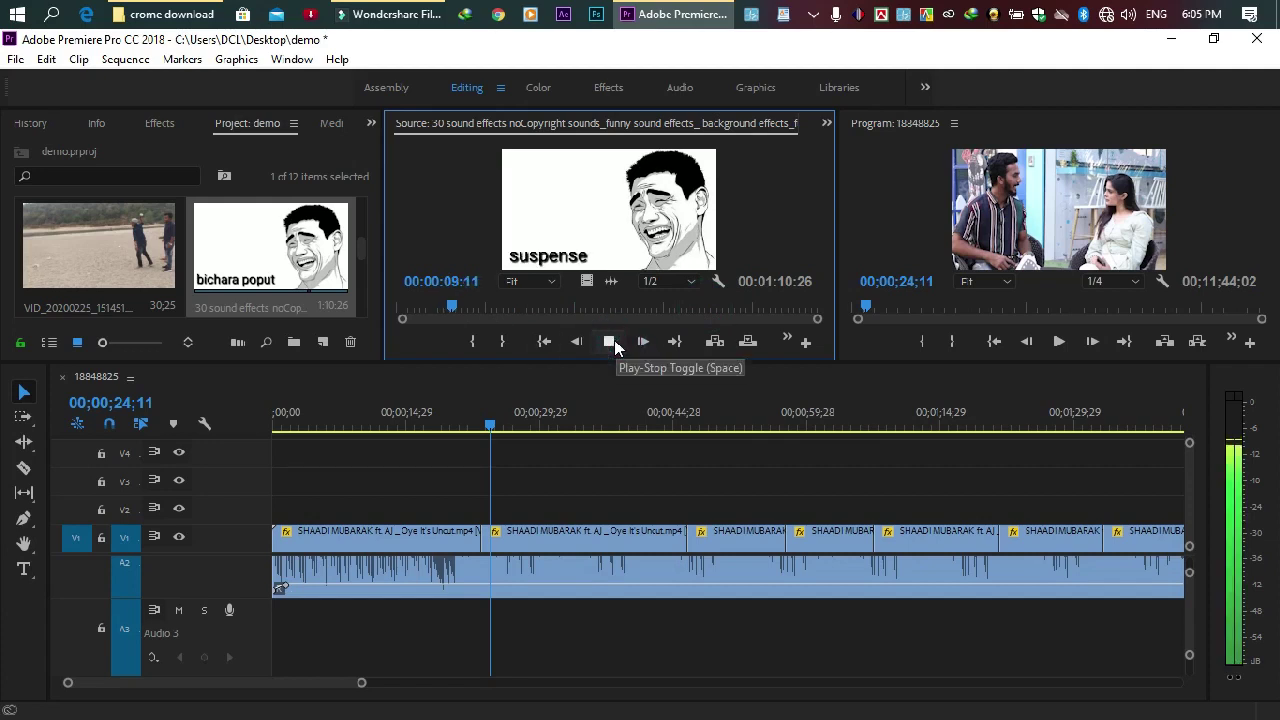
pyautogui.click(609, 341)
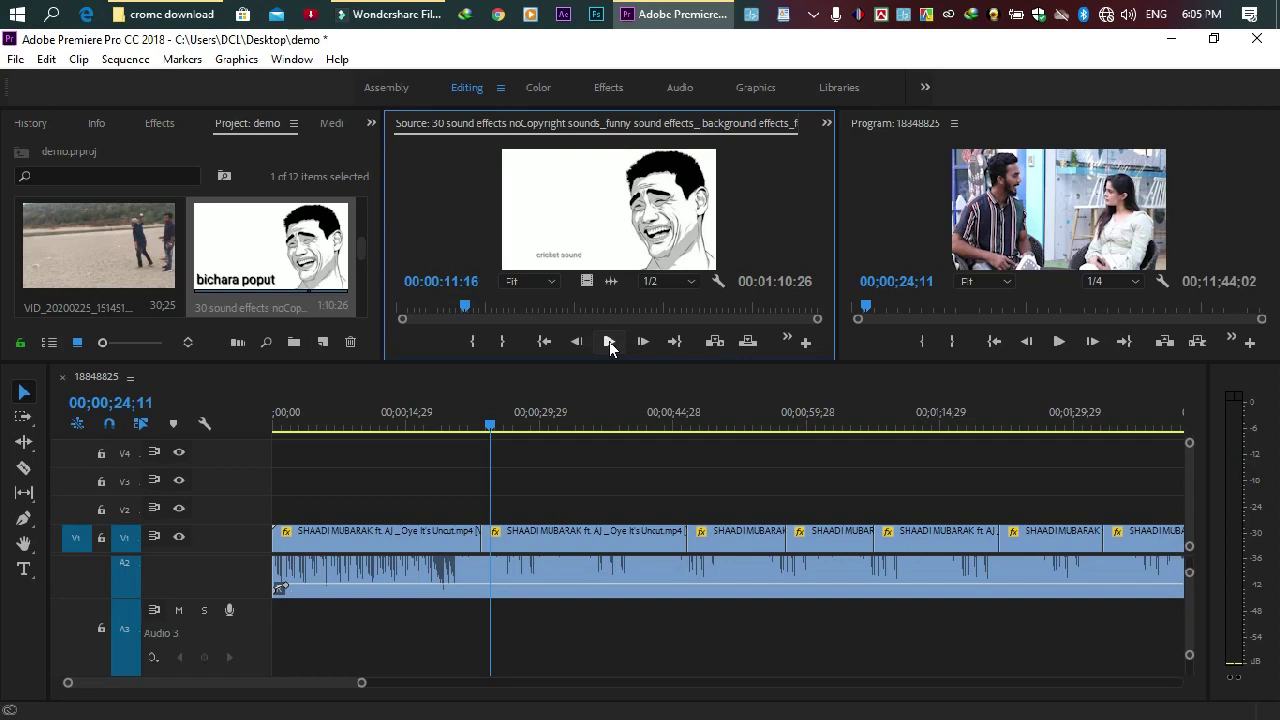
pyautogui.click(609, 341)
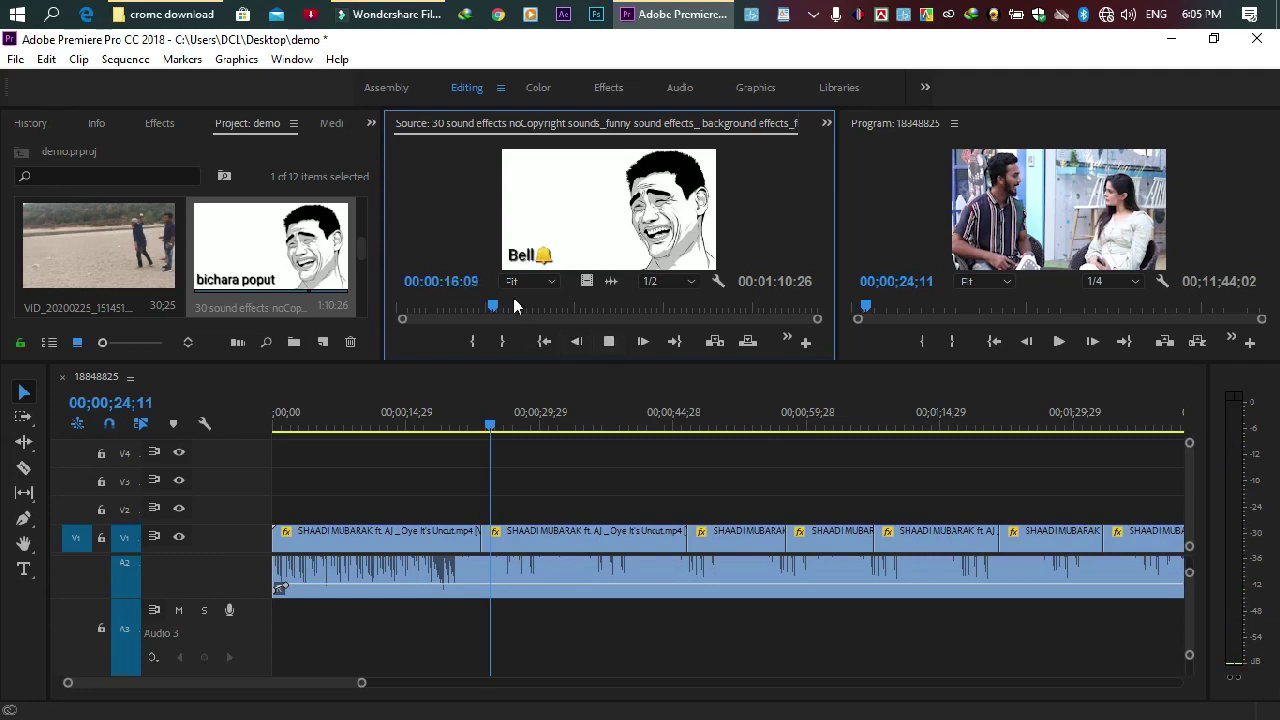
pyautogui.click(612, 342)
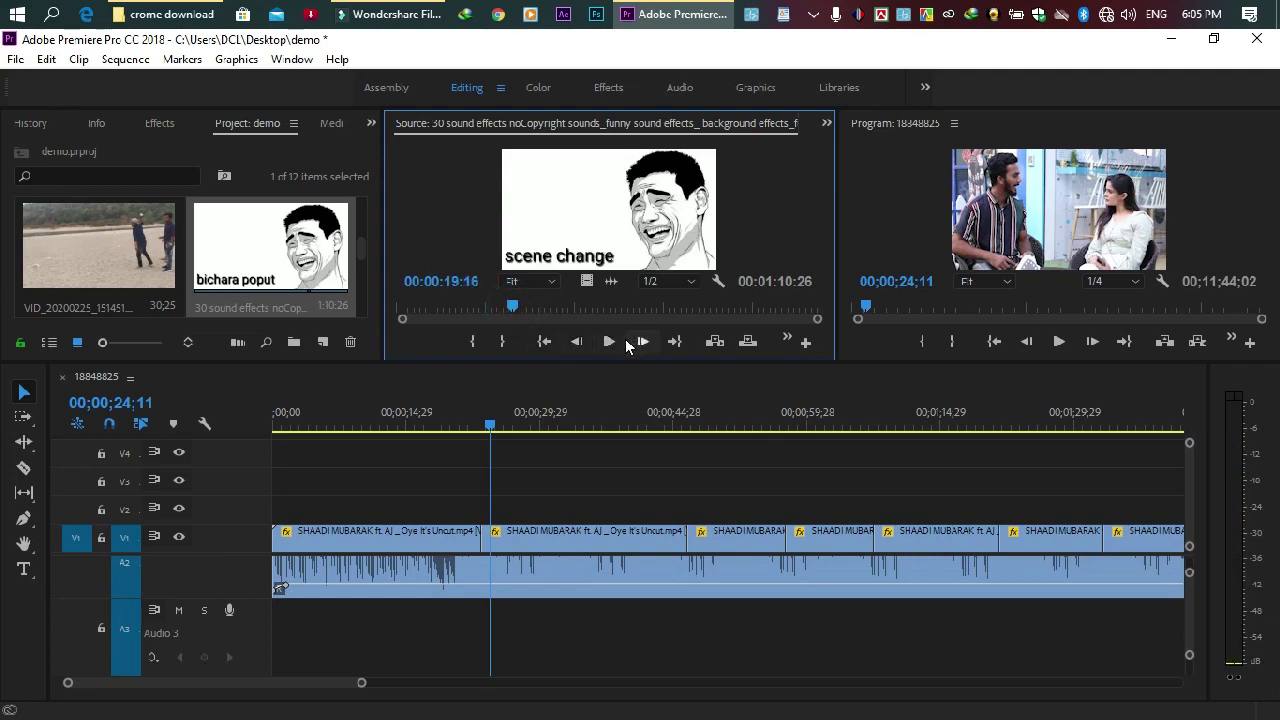
pyautogui.click(610, 342)
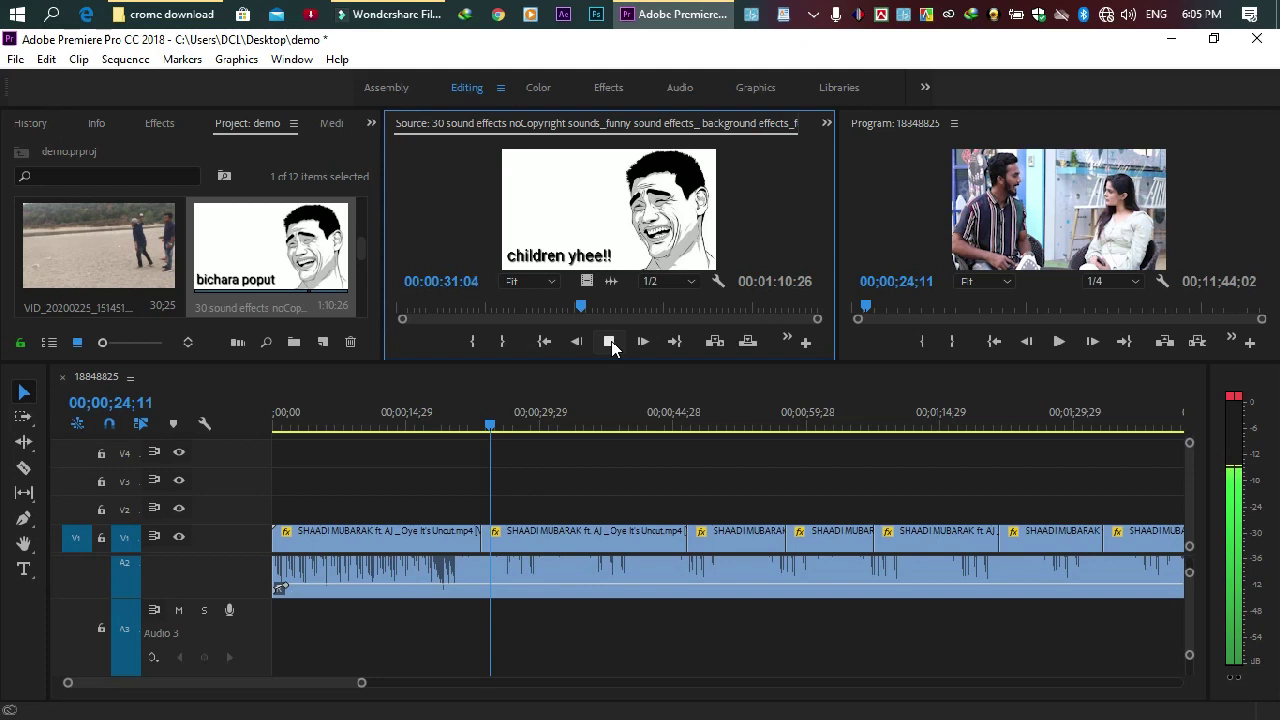
pyautogui.click(609, 342)
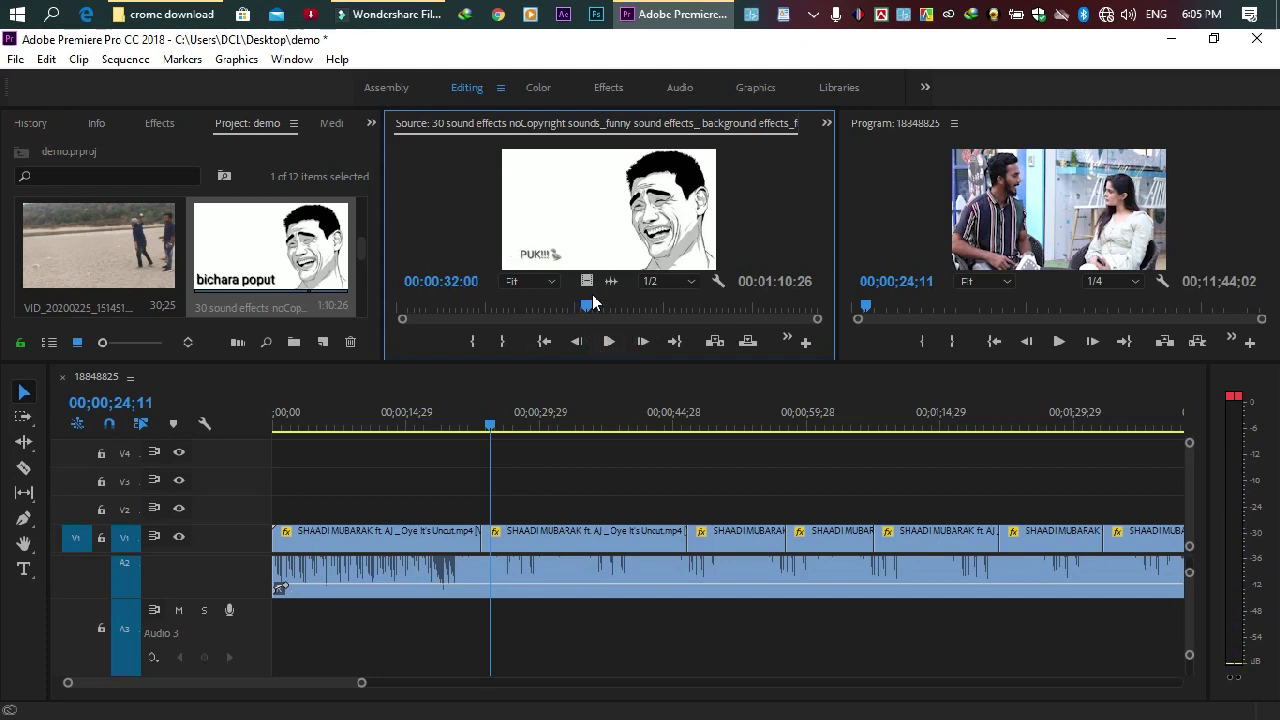
# Locate the Bell sound in the source clip, magnifying its time ruler and replaying the passage around 16 seconds.
pyautogui.moveTo(589, 307); pyautogui.dragTo(478, 310)
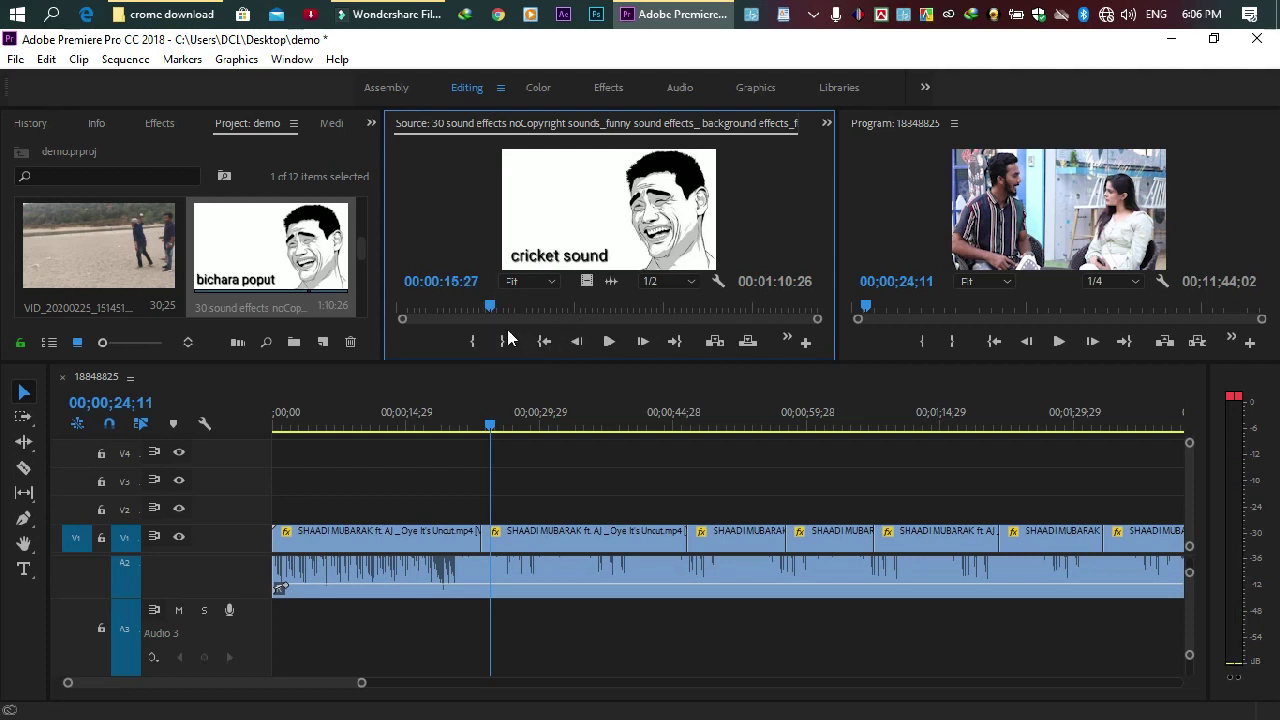
pyautogui.moveTo(491, 314); pyautogui.dragTo(504, 345)
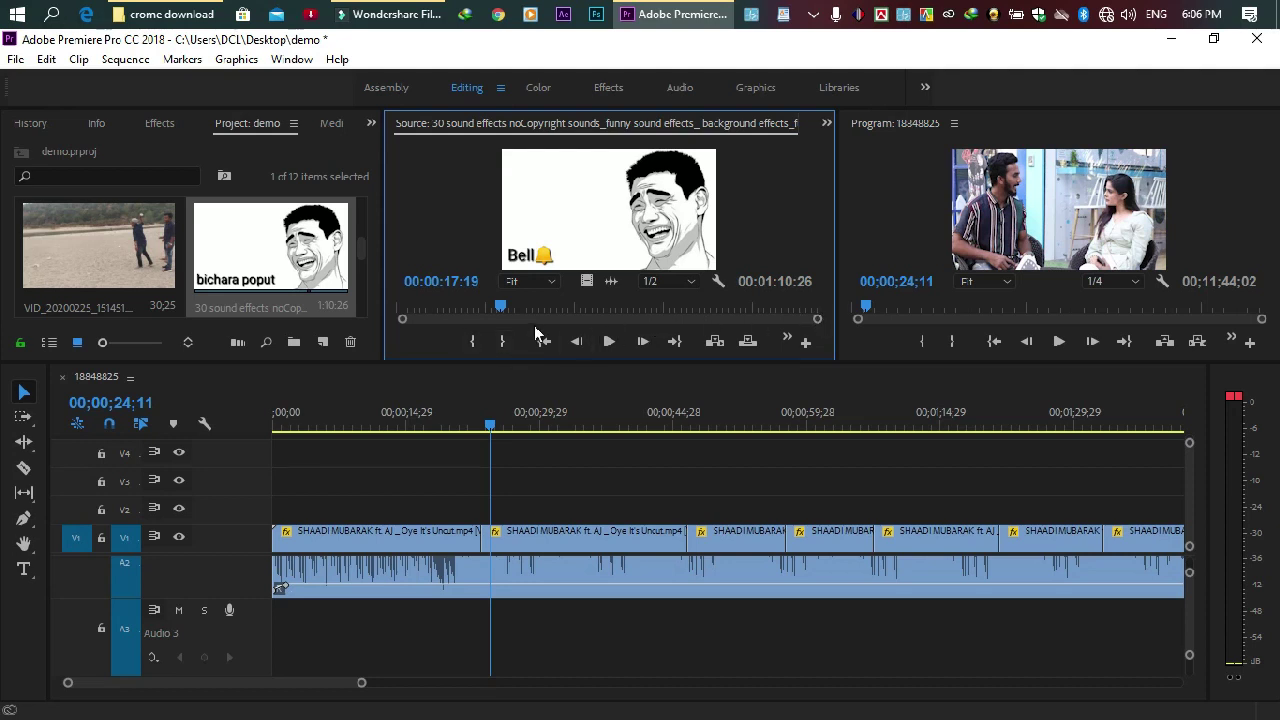
pyautogui.moveTo(820, 323); pyautogui.dragTo(784, 327)
pyautogui.click(706, 318)
pyautogui.moveTo(743, 322); pyautogui.dragTo(751, 324)
pyautogui.click(616, 346)
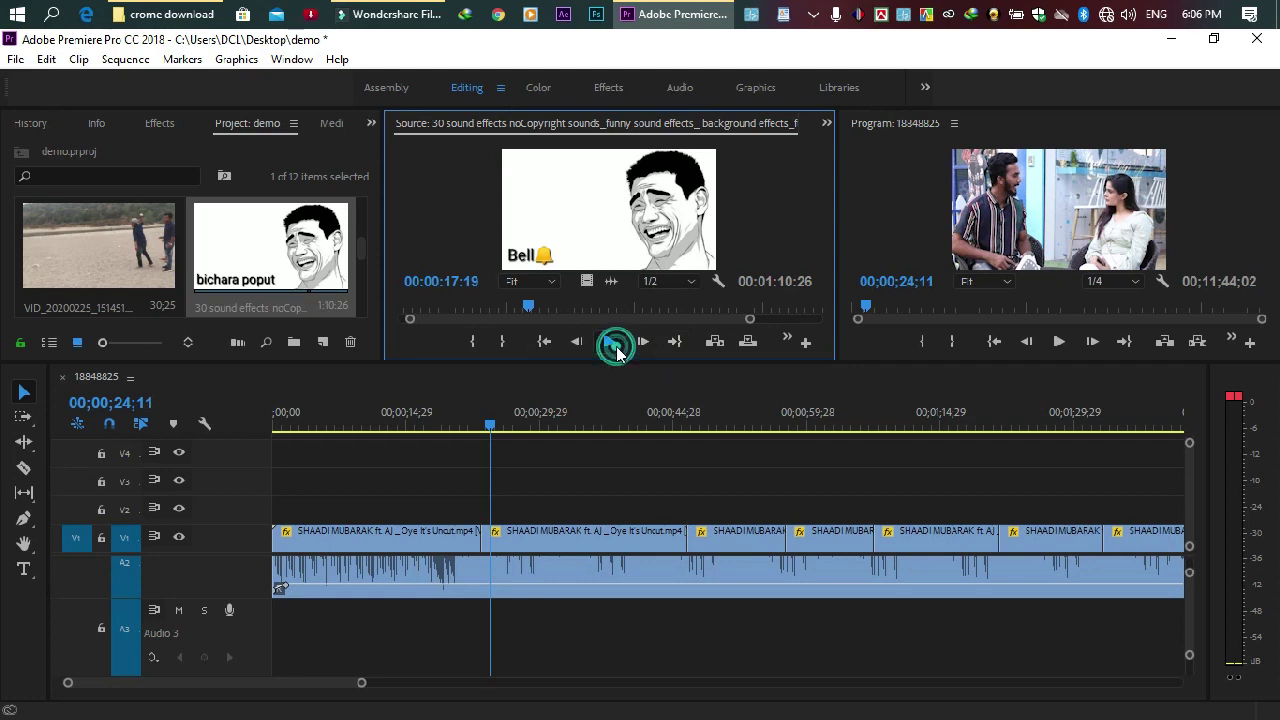
pyautogui.click(609, 342)
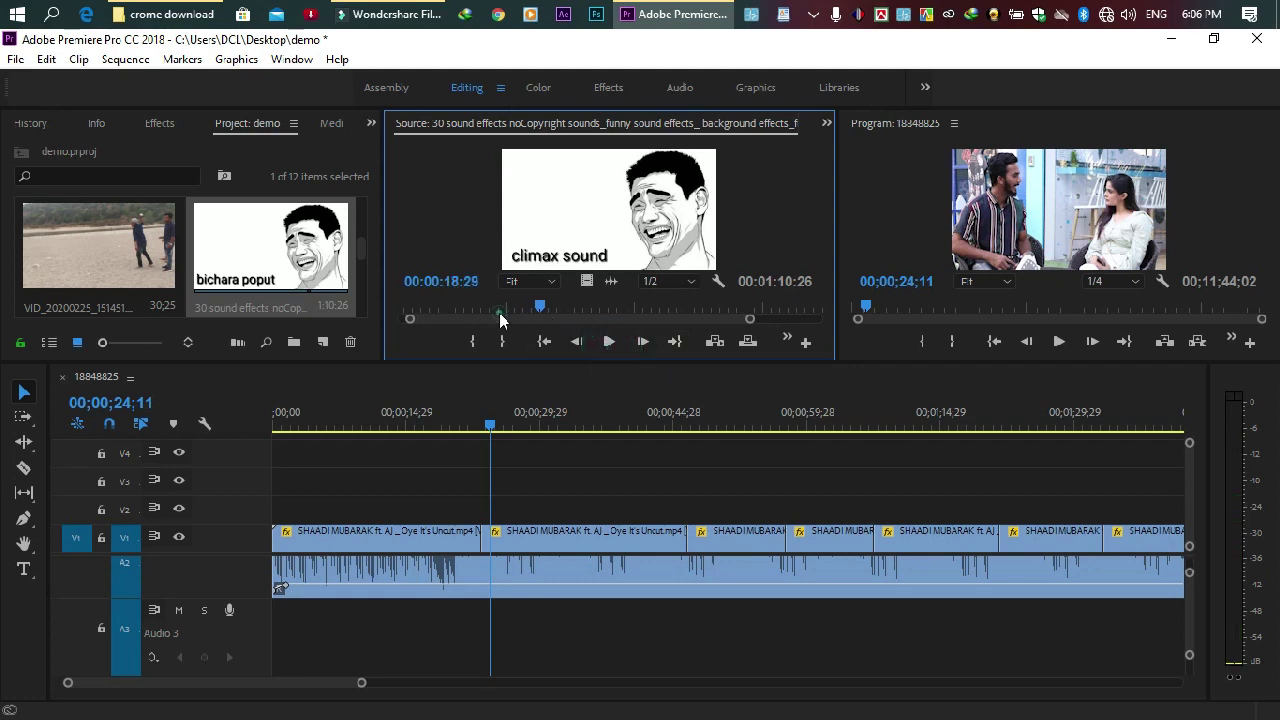
pyautogui.click(503, 306)
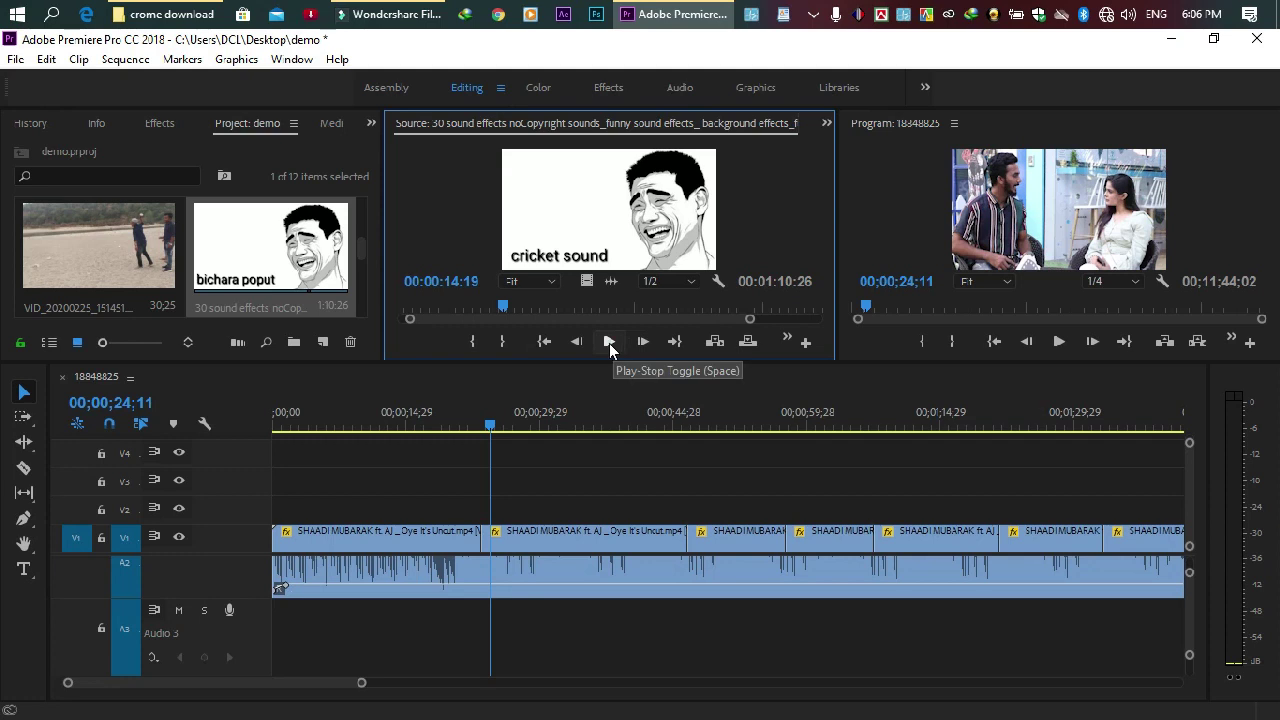
pyautogui.click(609, 343)
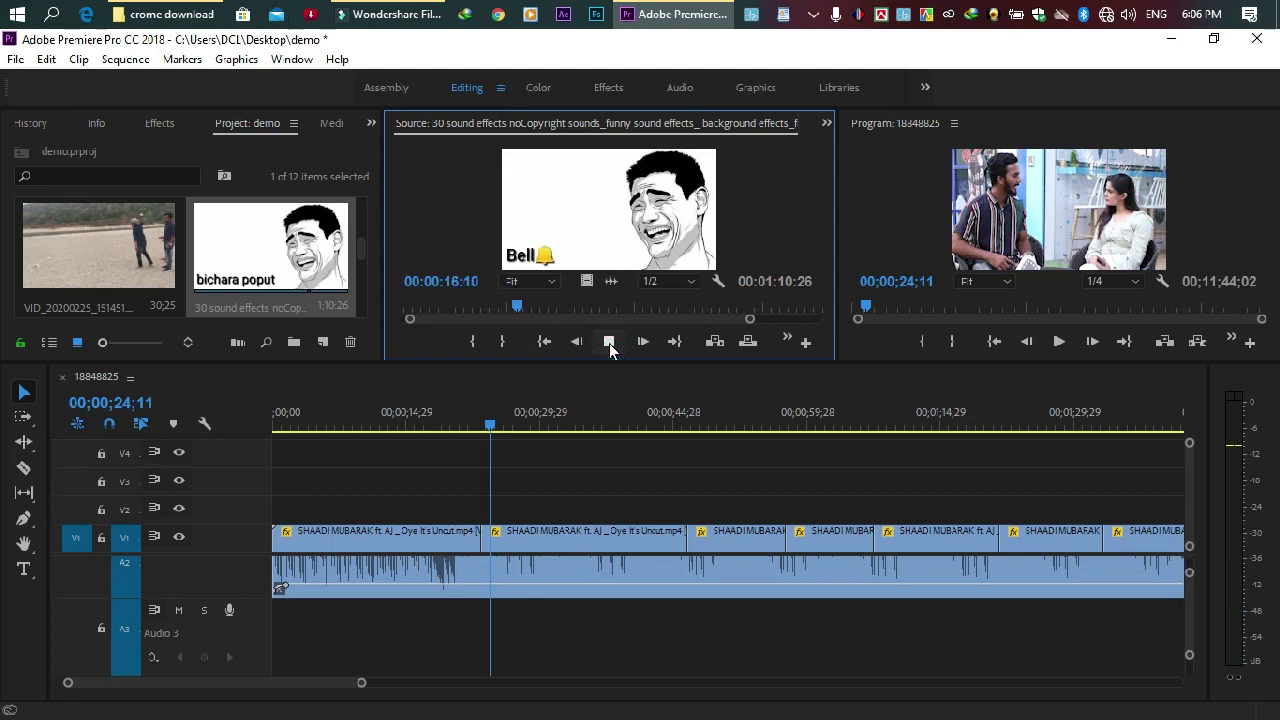
pyautogui.click(609, 343)
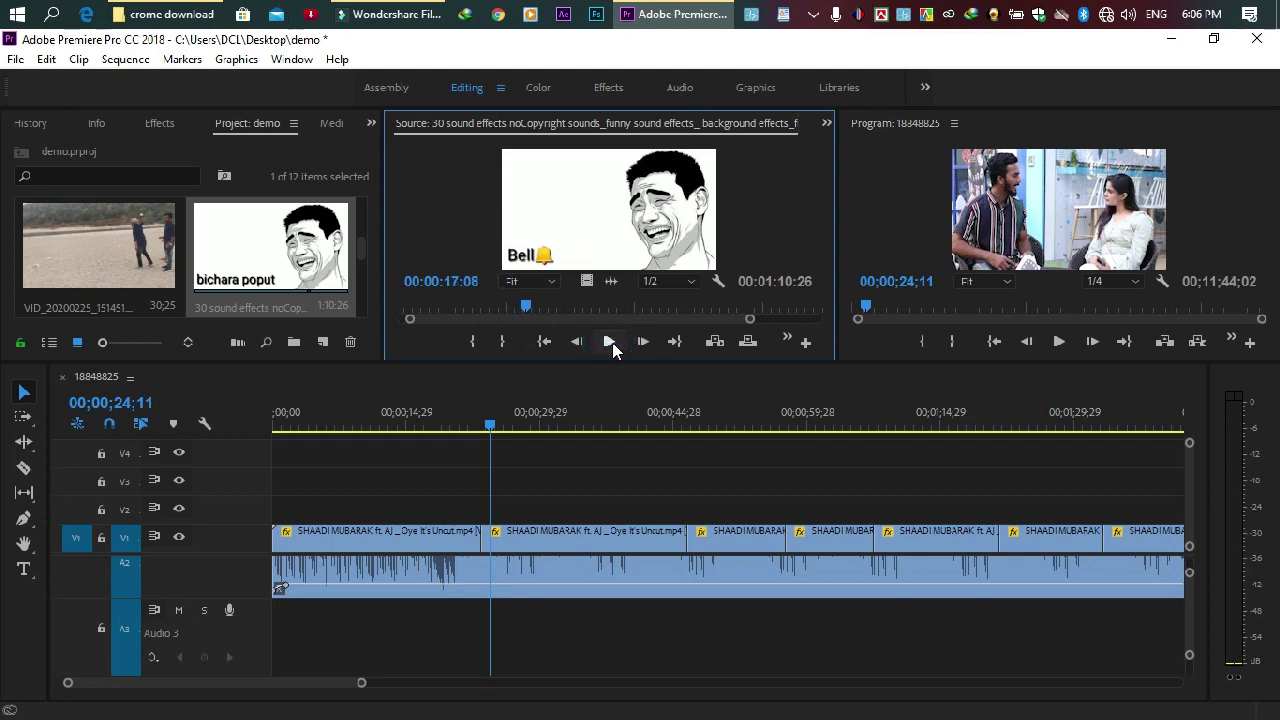
# Mark the Bell sound in the source clip with an In point at 00:00:15:05 and an Out point at 00:00:17:08.
pyautogui.moveTo(527, 308); pyautogui.dragTo(510, 311)
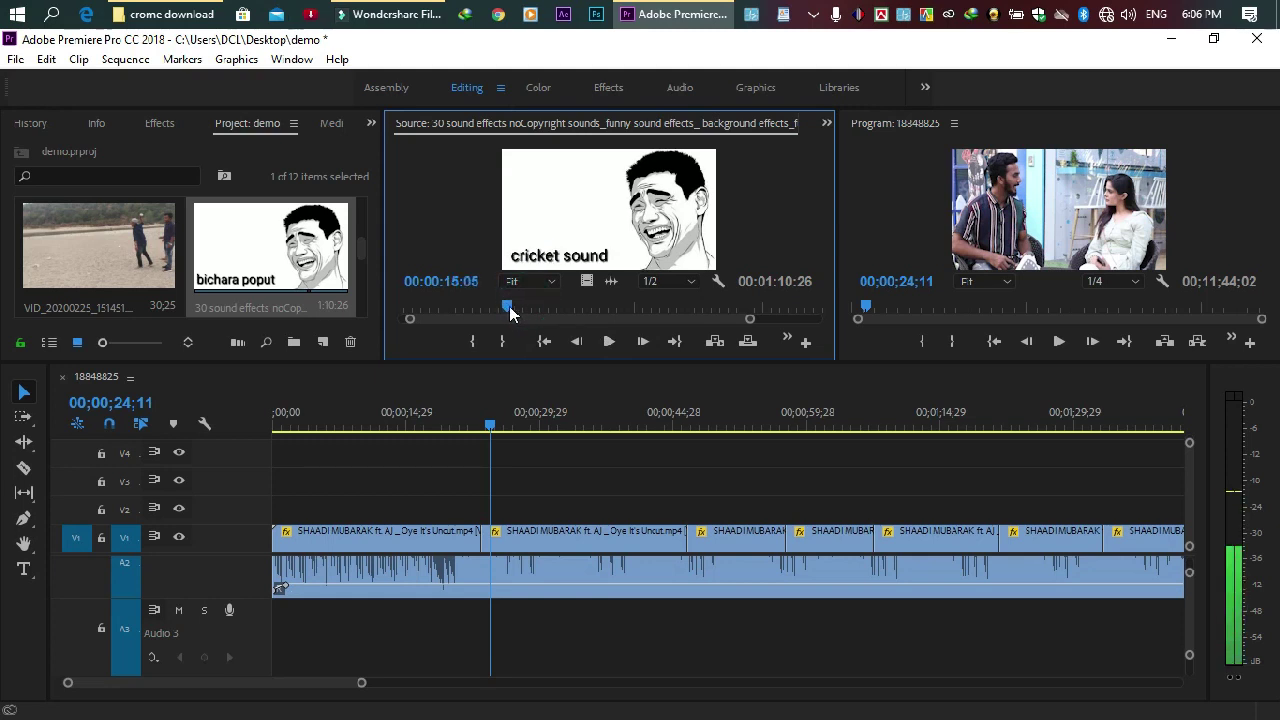
pyautogui.click(472, 342)
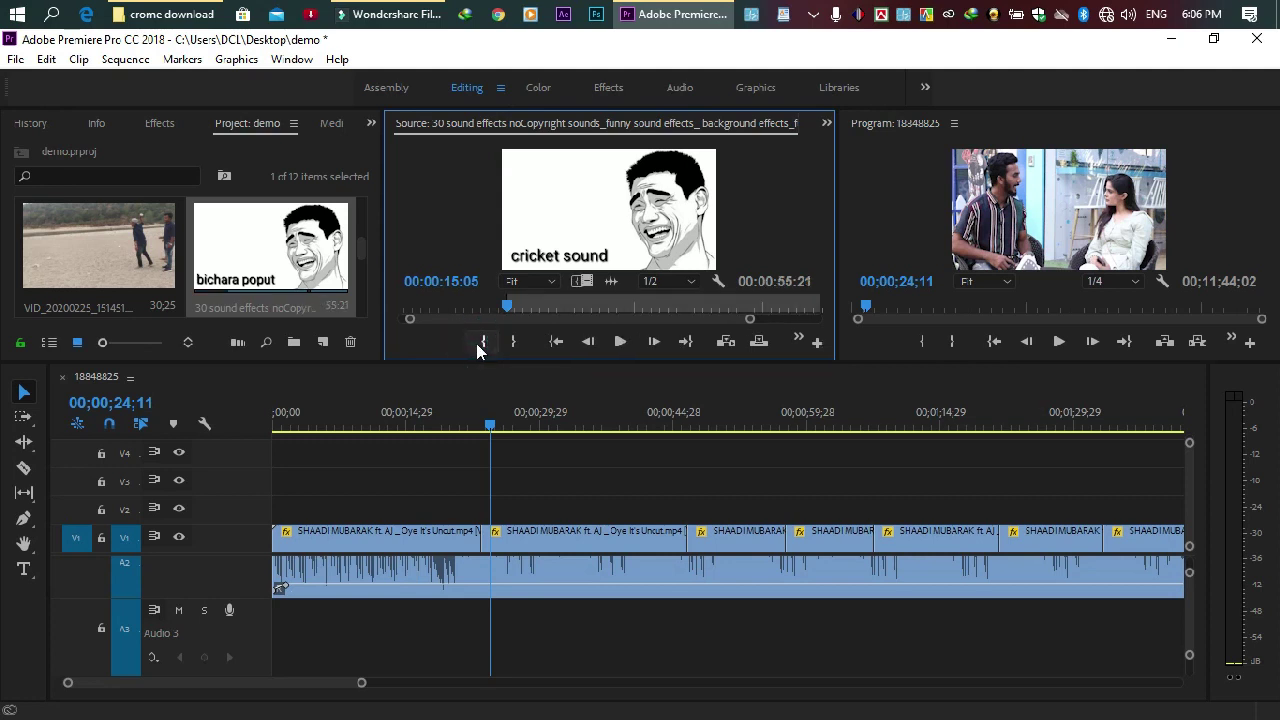
pyautogui.moveTo(518, 303); pyautogui.dragTo(528, 306)
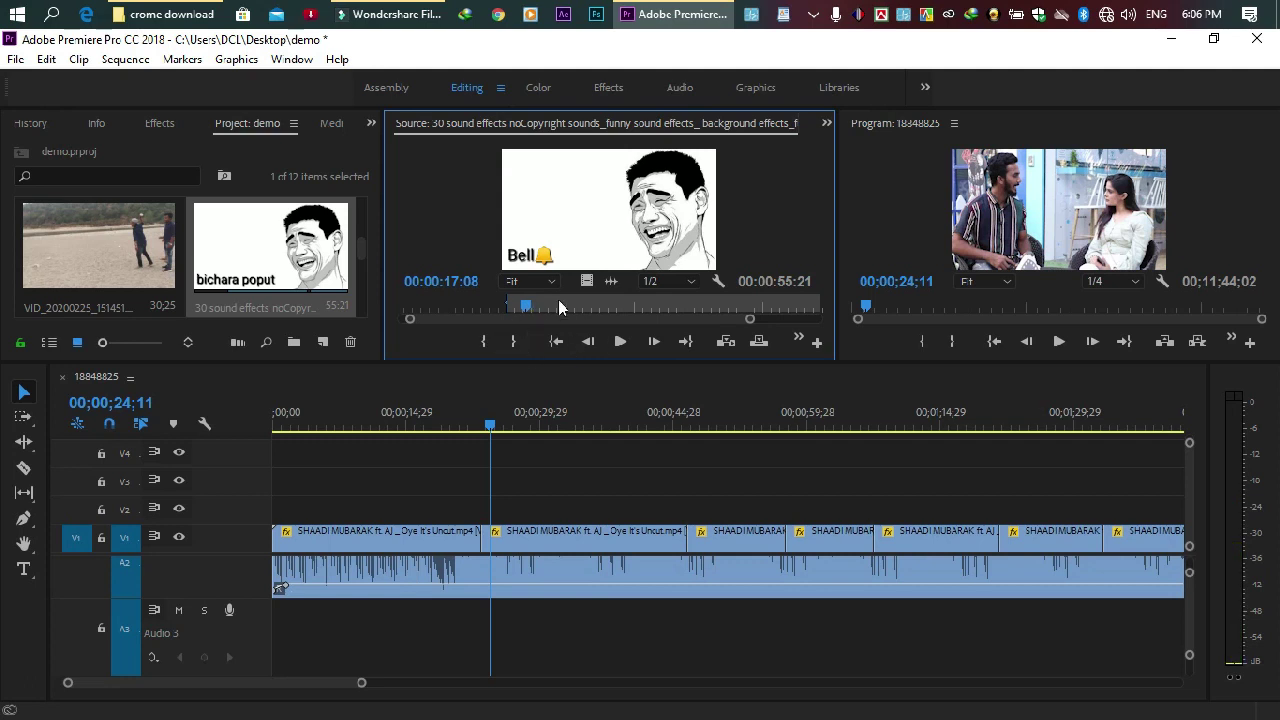
pyautogui.click(515, 340)
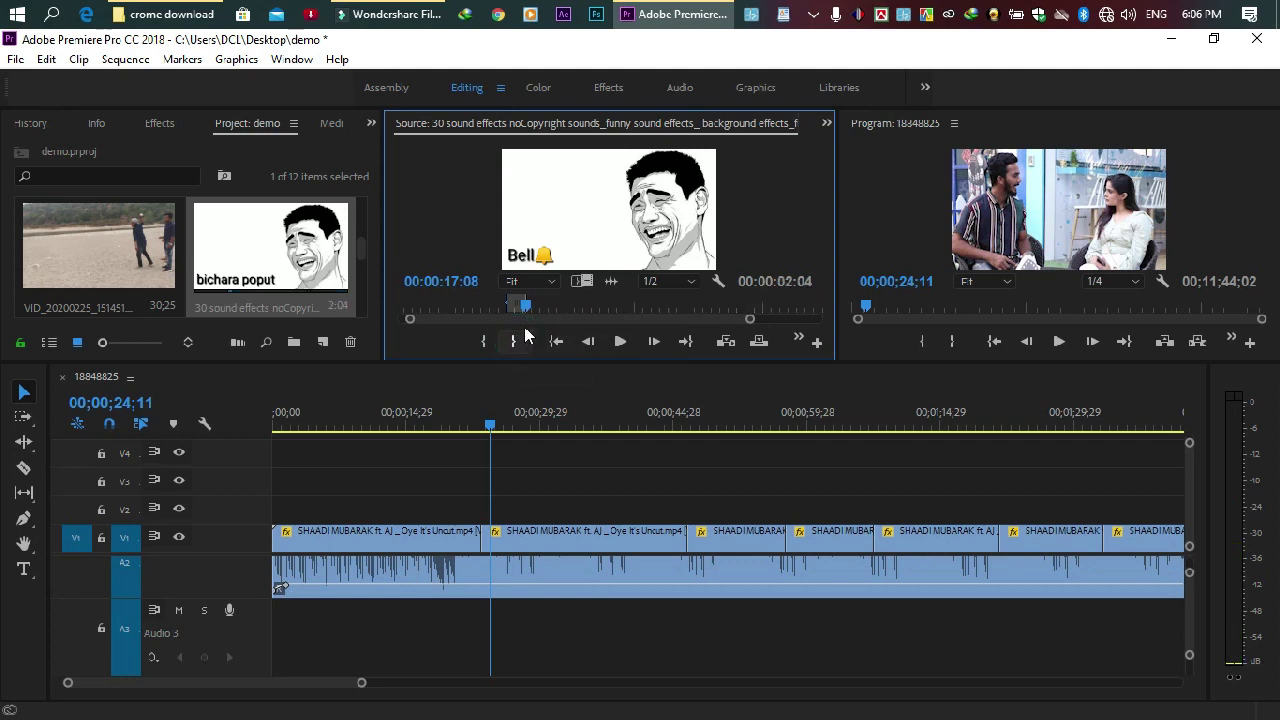
# Place only the audio of the marked Bell segment on track A3, starting at the playhead at 00;00;24;11.
pyautogui.moveTo(573, 313); pyautogui.dragTo(527, 380)
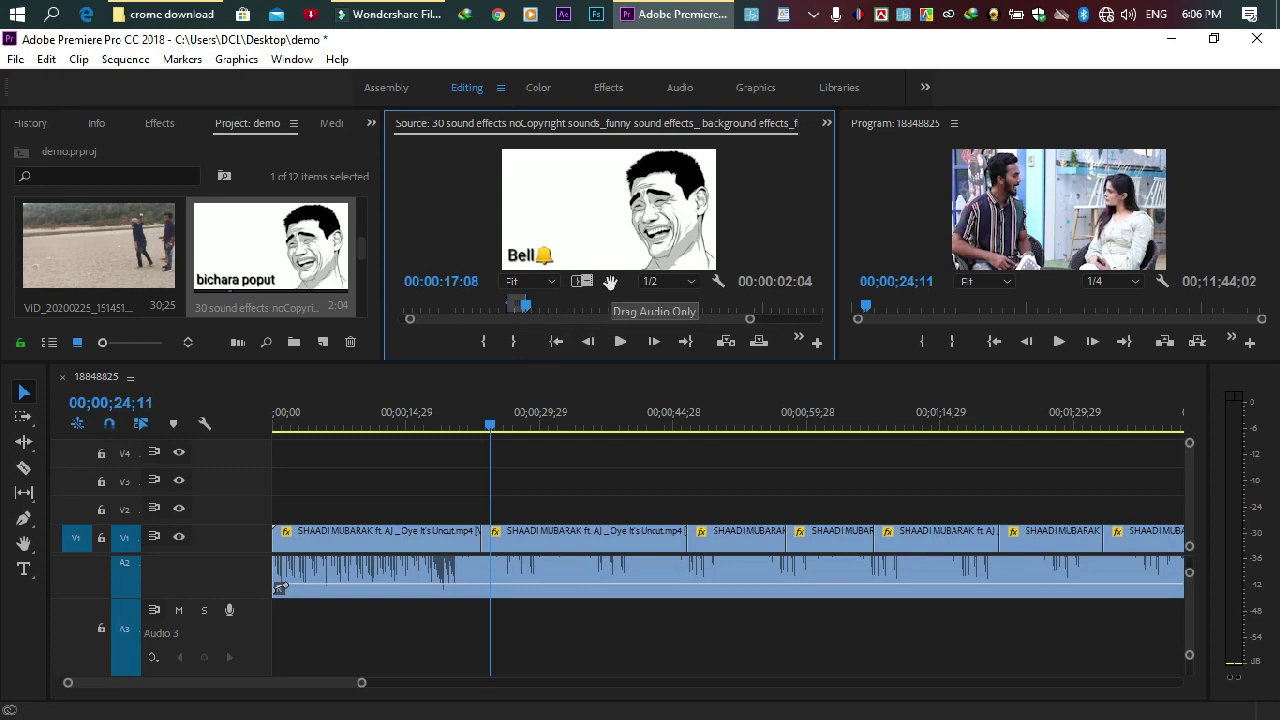
pyautogui.moveTo(610, 281); pyautogui.dragTo(499, 624)
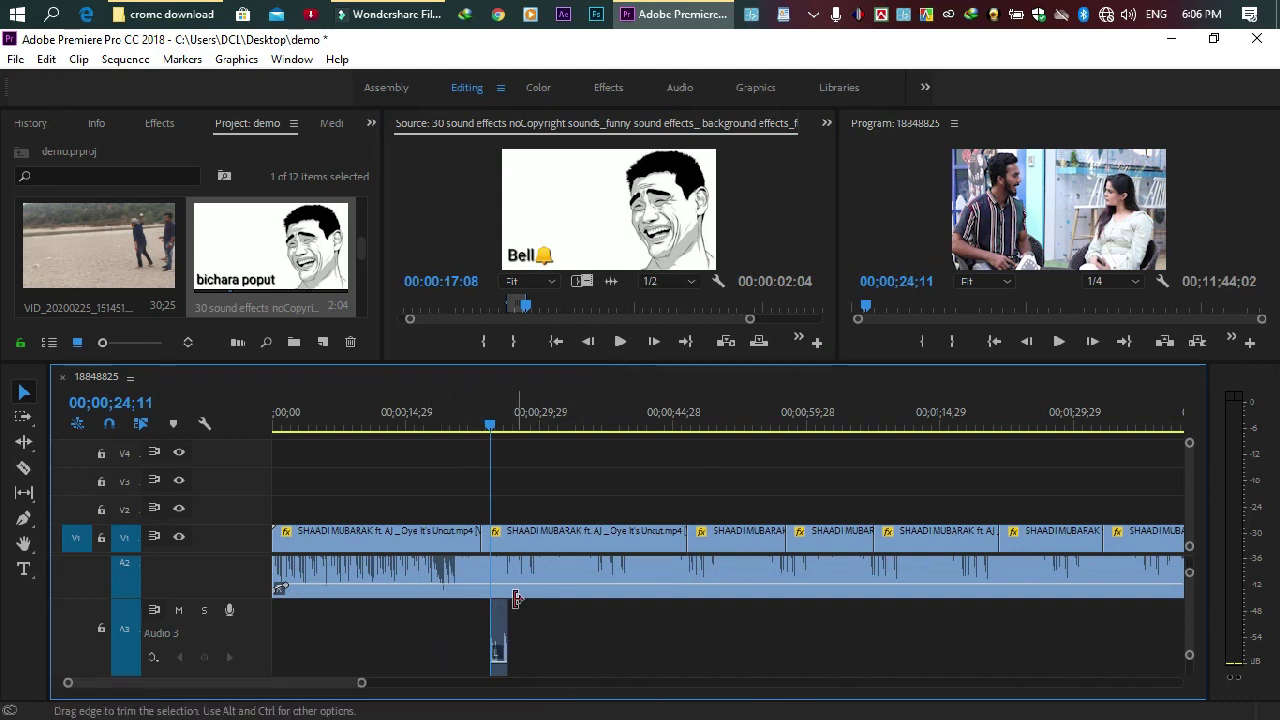
# Play the sequence from just before the Bell clip on track A3 and listen to how it sounds.
pyautogui.click(491, 428)
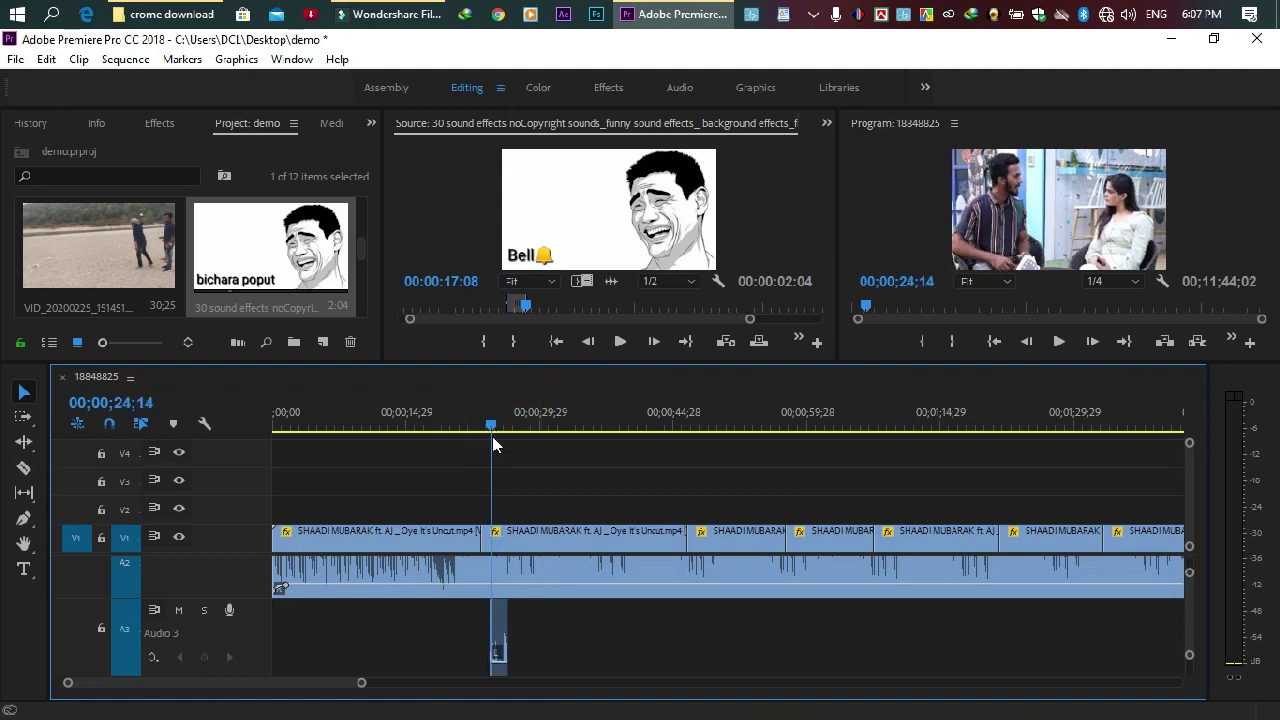
pyautogui.moveTo(361, 683); pyautogui.dragTo(263, 689)
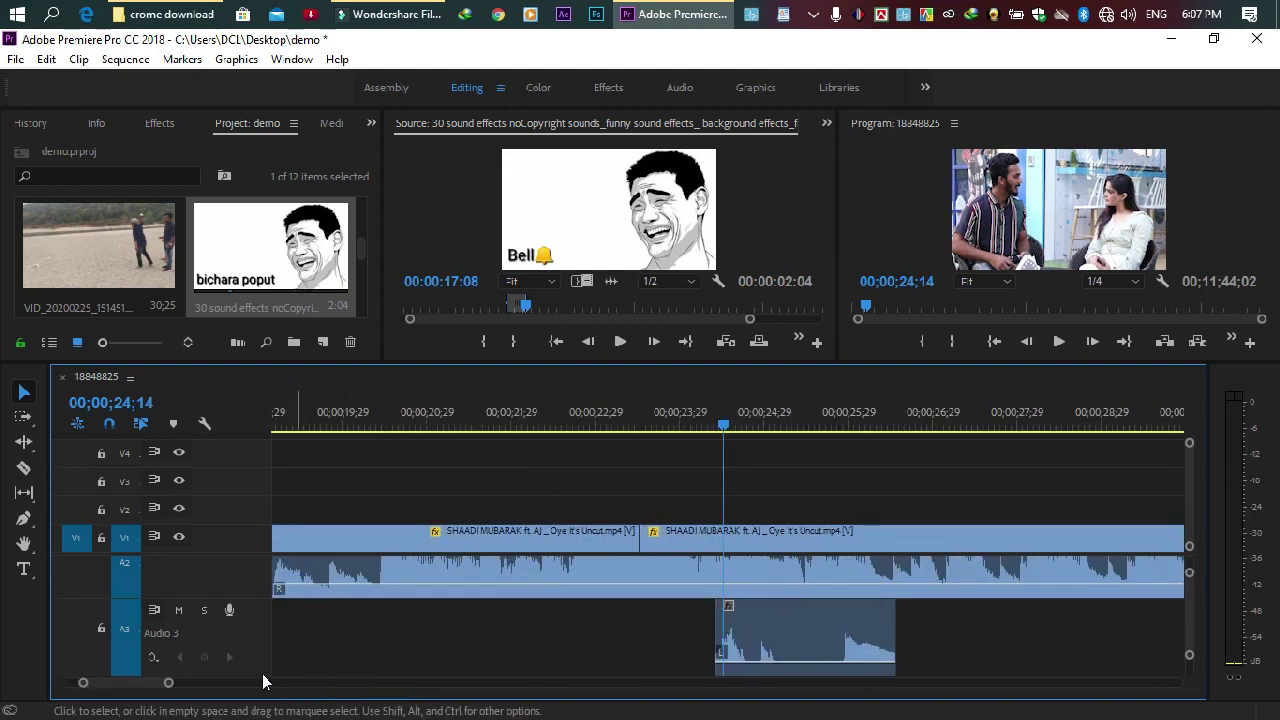
pyautogui.moveTo(149, 683); pyautogui.dragTo(149, 688)
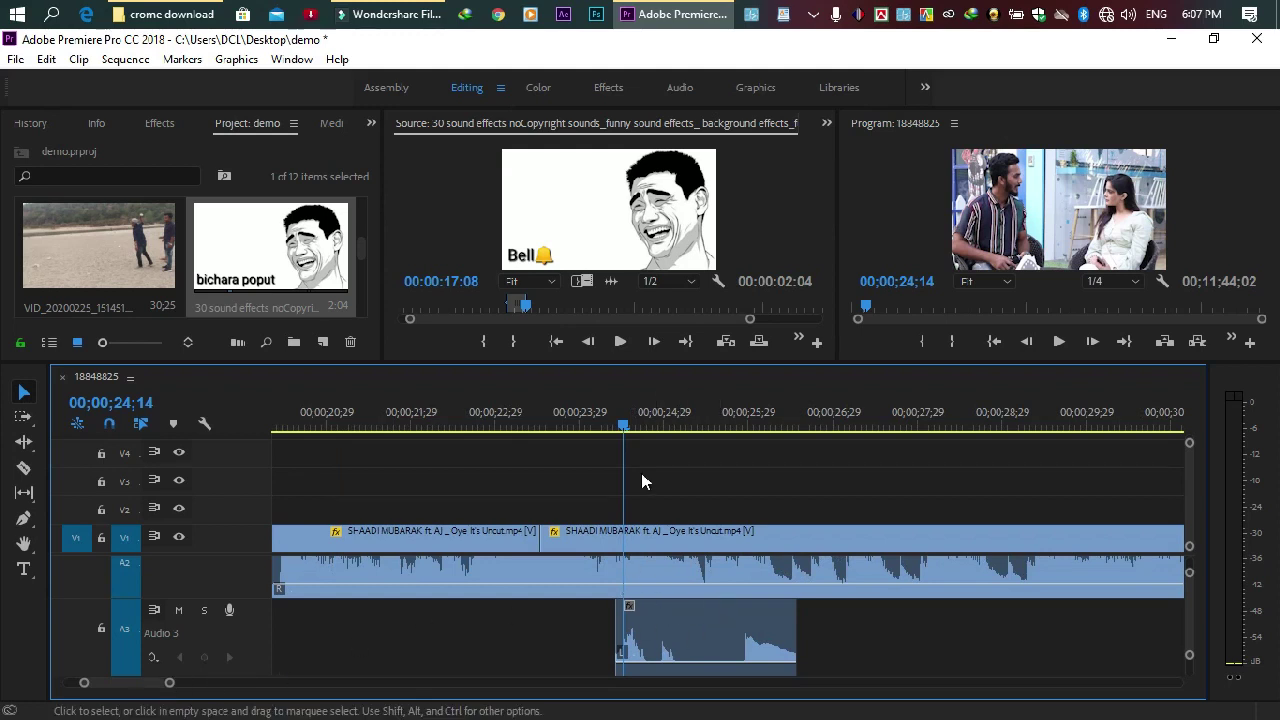
pyautogui.click(605, 423)
pyautogui.click(1058, 341)
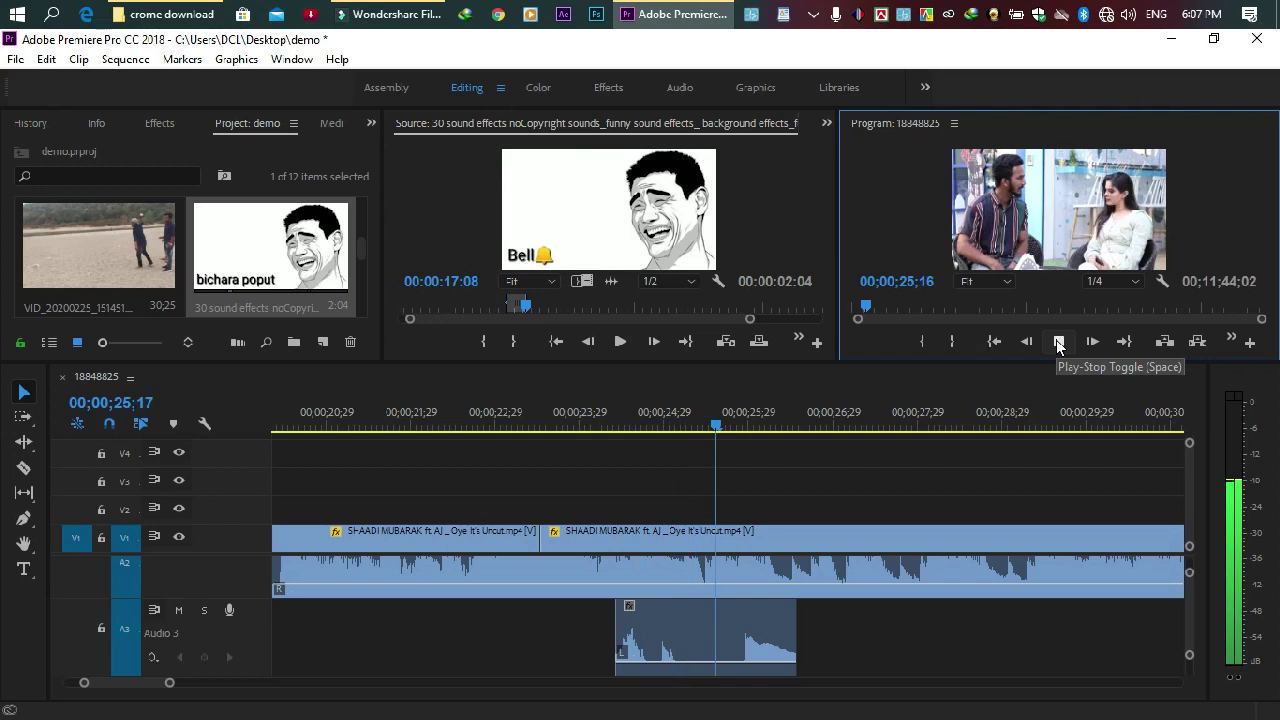
pyautogui.click(1058, 341)
# Trim the beginning of the Bell clip on A3 to the playhead at about 00;00;25;14, removing the unwanted sound before the bell.
pyautogui.click(736, 415)
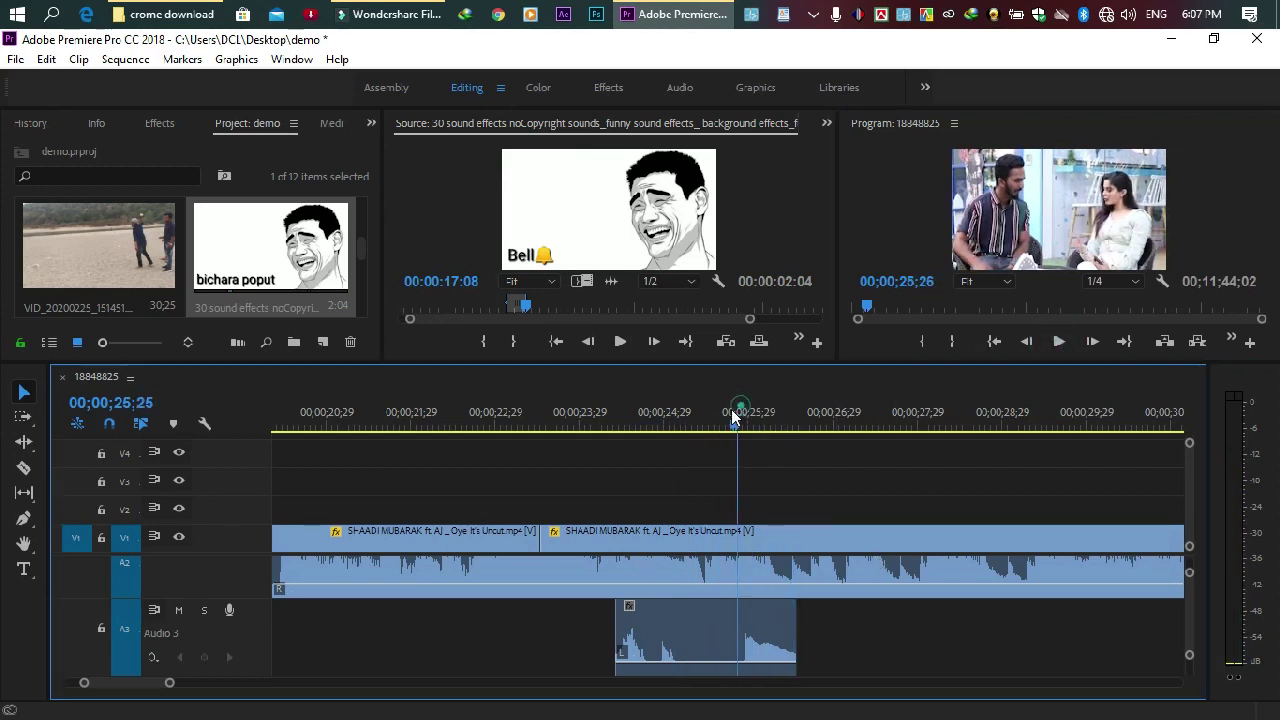
pyautogui.moveTo(733, 418); pyautogui.dragTo(740, 420)
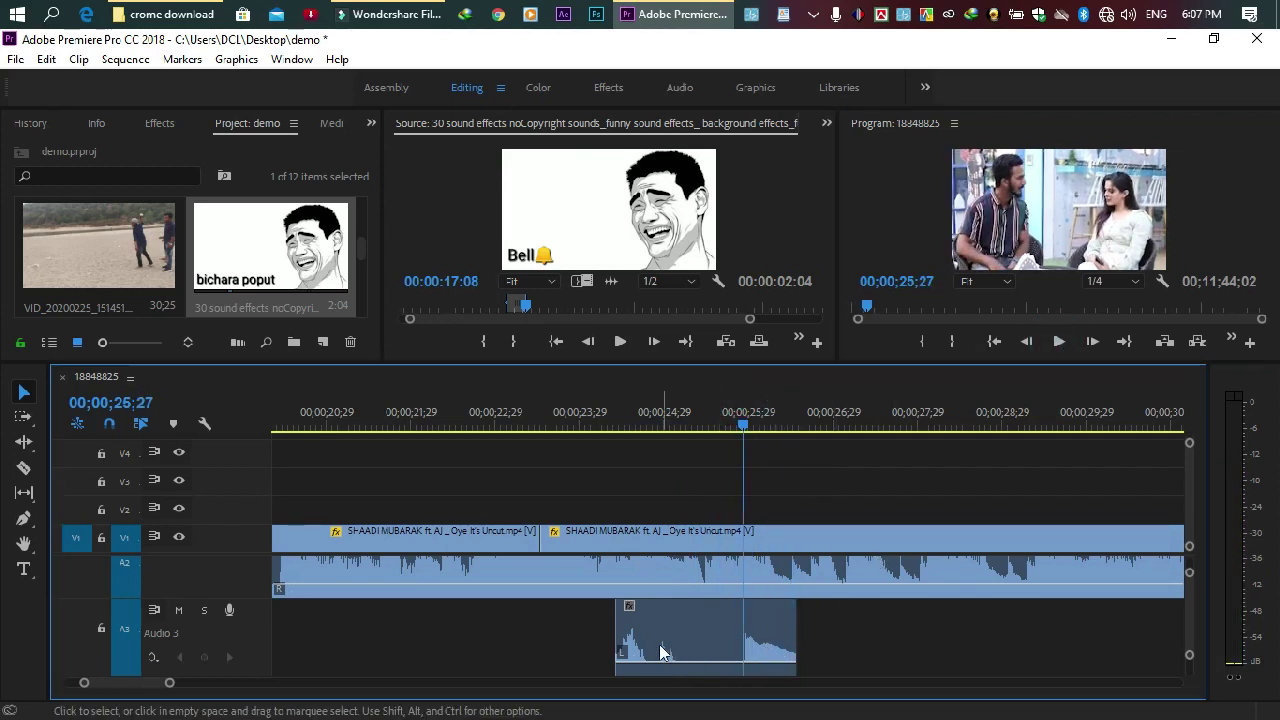
pyautogui.click(708, 426)
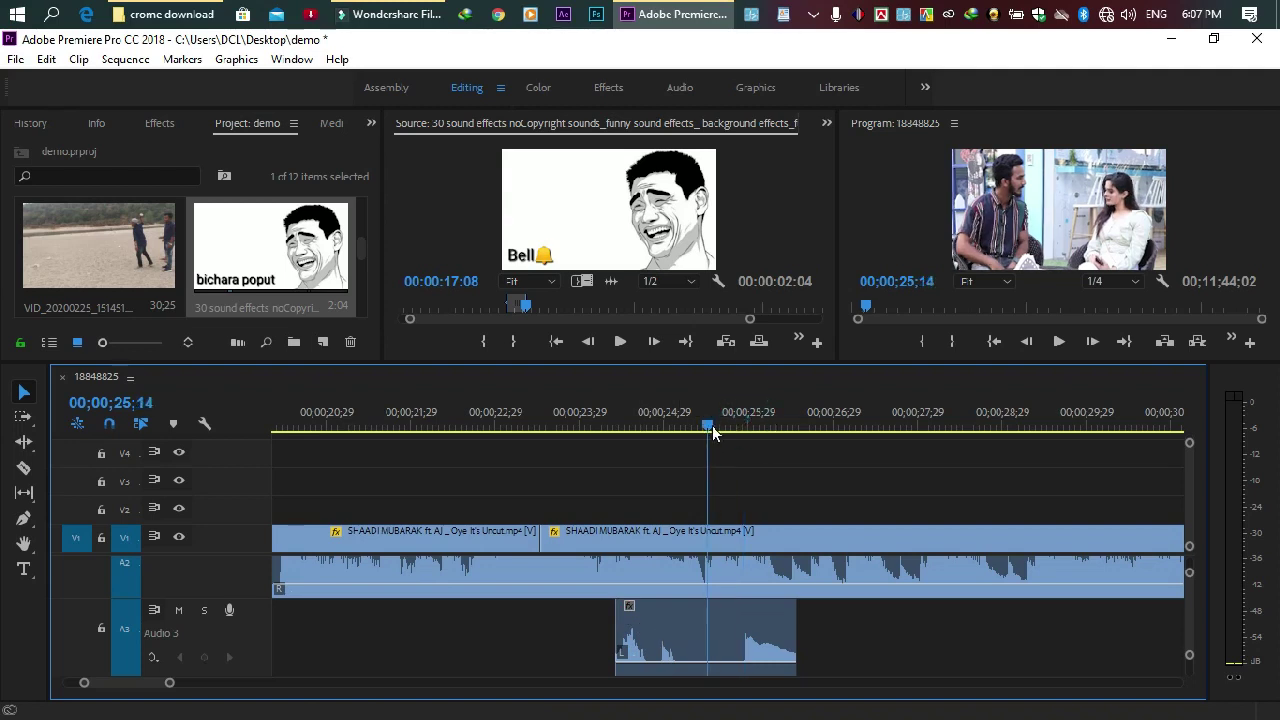
pyautogui.click(25, 469)
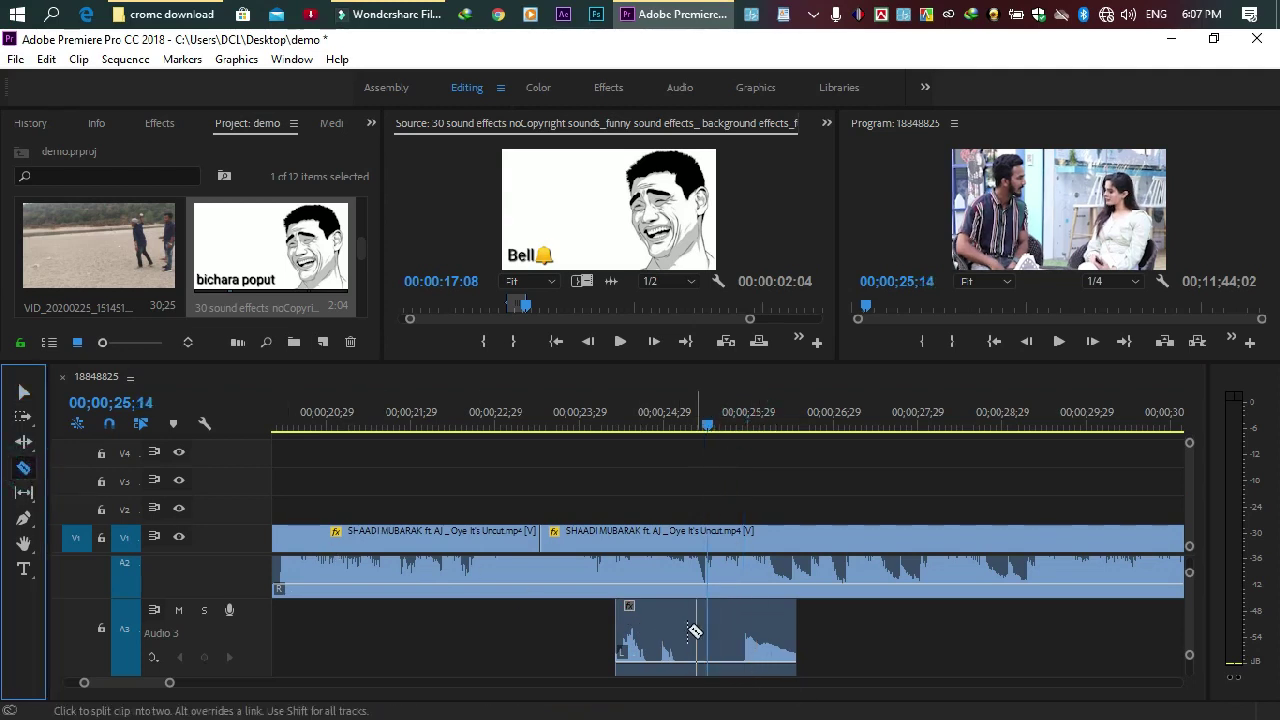
pyautogui.click(24, 393)
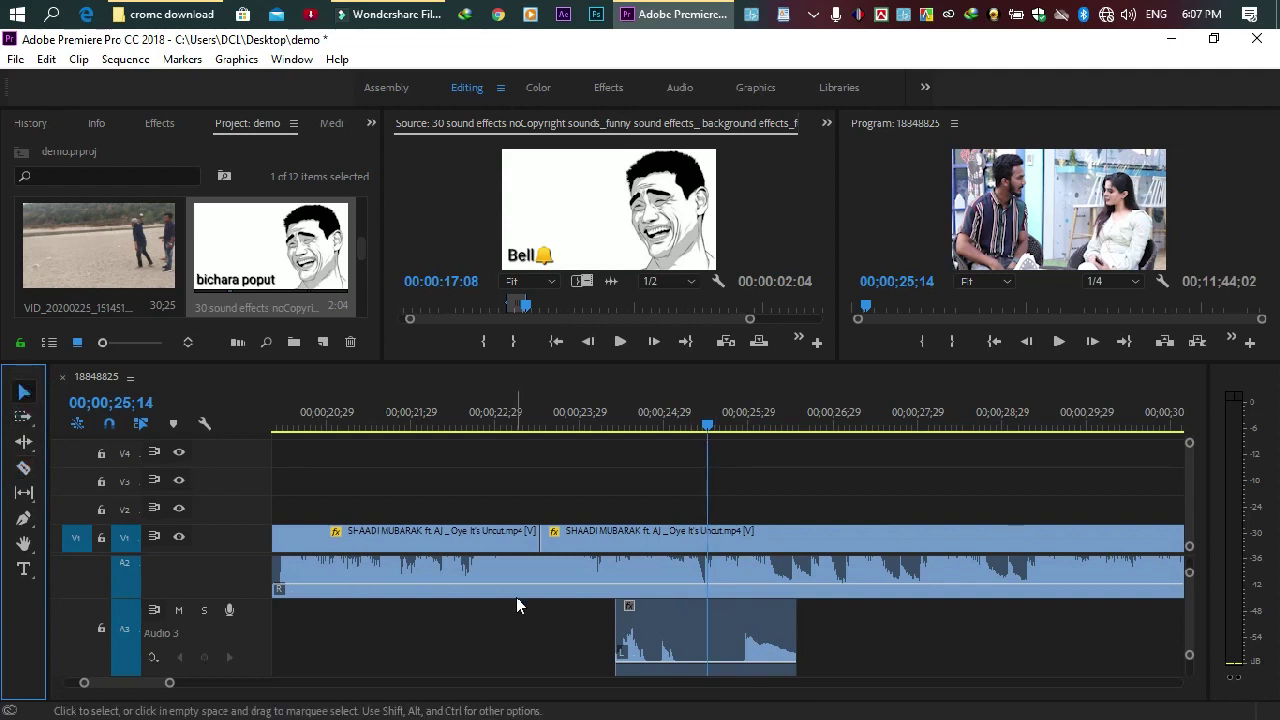
pyautogui.click(622, 627)
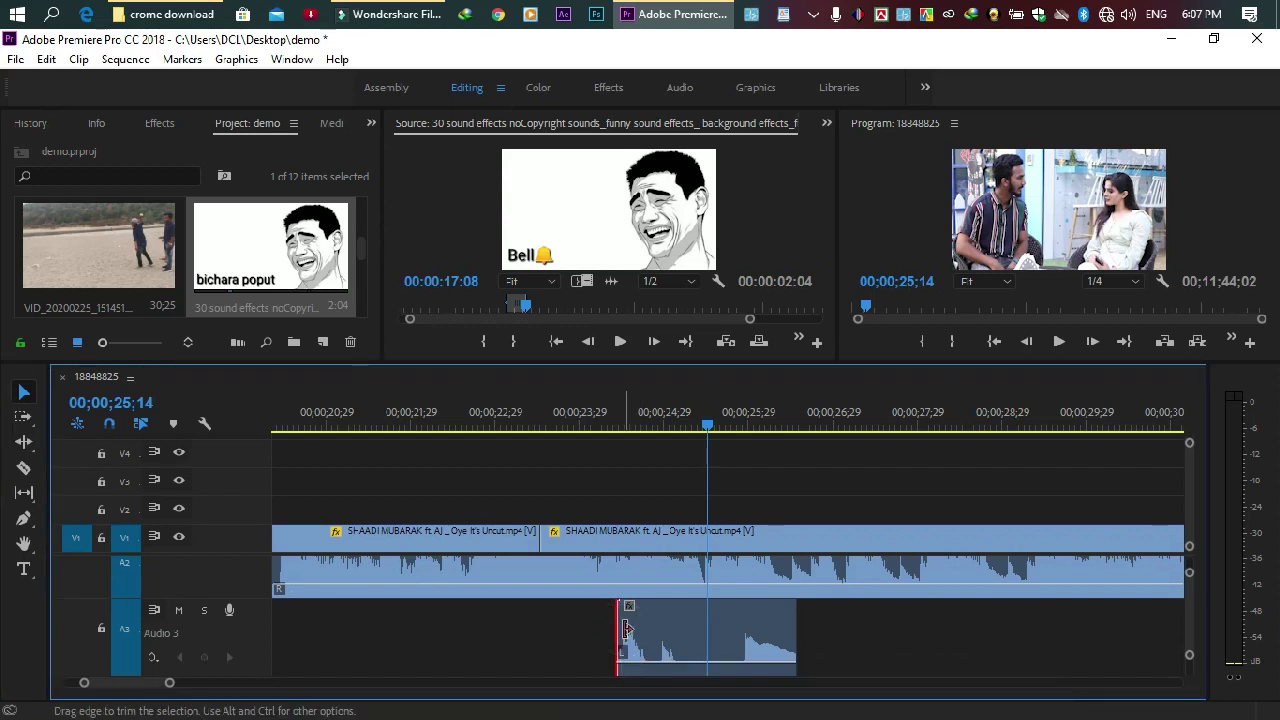
pyautogui.moveTo(622, 627); pyautogui.dragTo(711, 648)
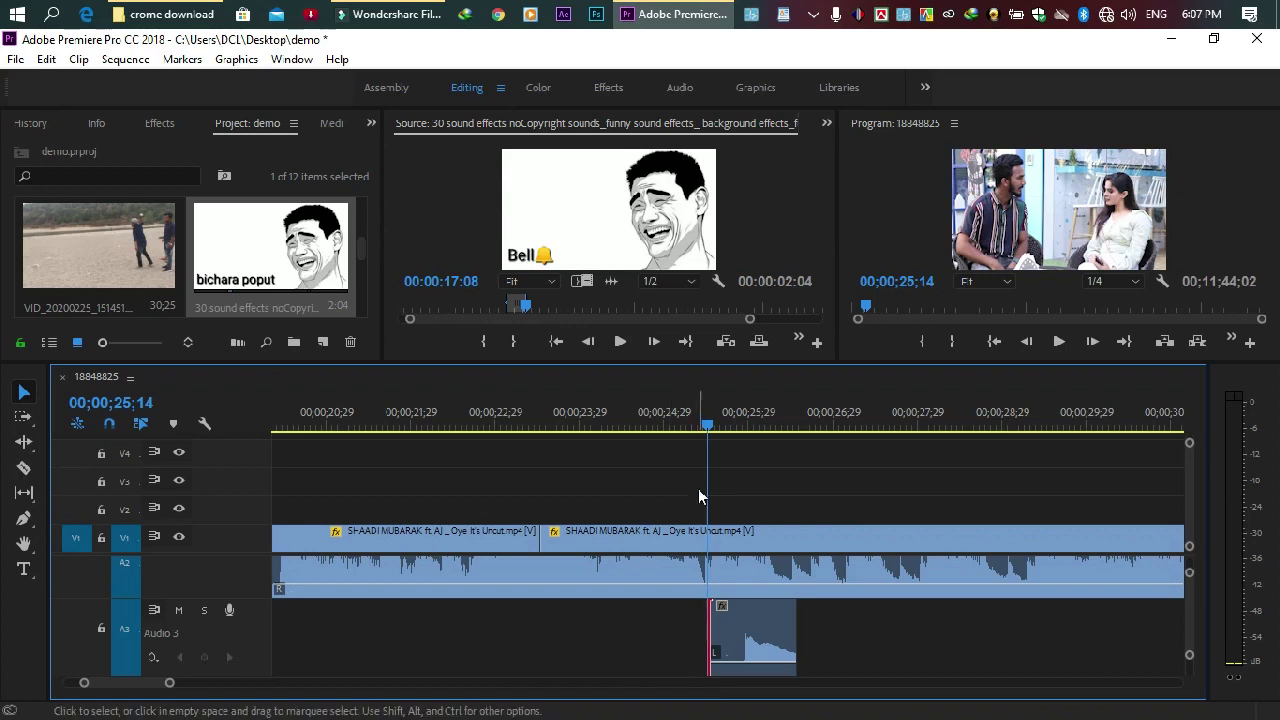
# Try restoring the Bell clip's trimmed-off beginning, trimming it again and shifting the clip to start at about 00;00;27;05.
pyautogui.moveTo(711, 640)
pyautogui.mouseDown()
pyautogui.moveTo(598, 643)
pyautogui.moveTo(694, 645)
pyautogui.mouseUp()
pyautogui.click(688, 622)
pyautogui.moveTo(603, 622); pyautogui.dragTo(372, 640)
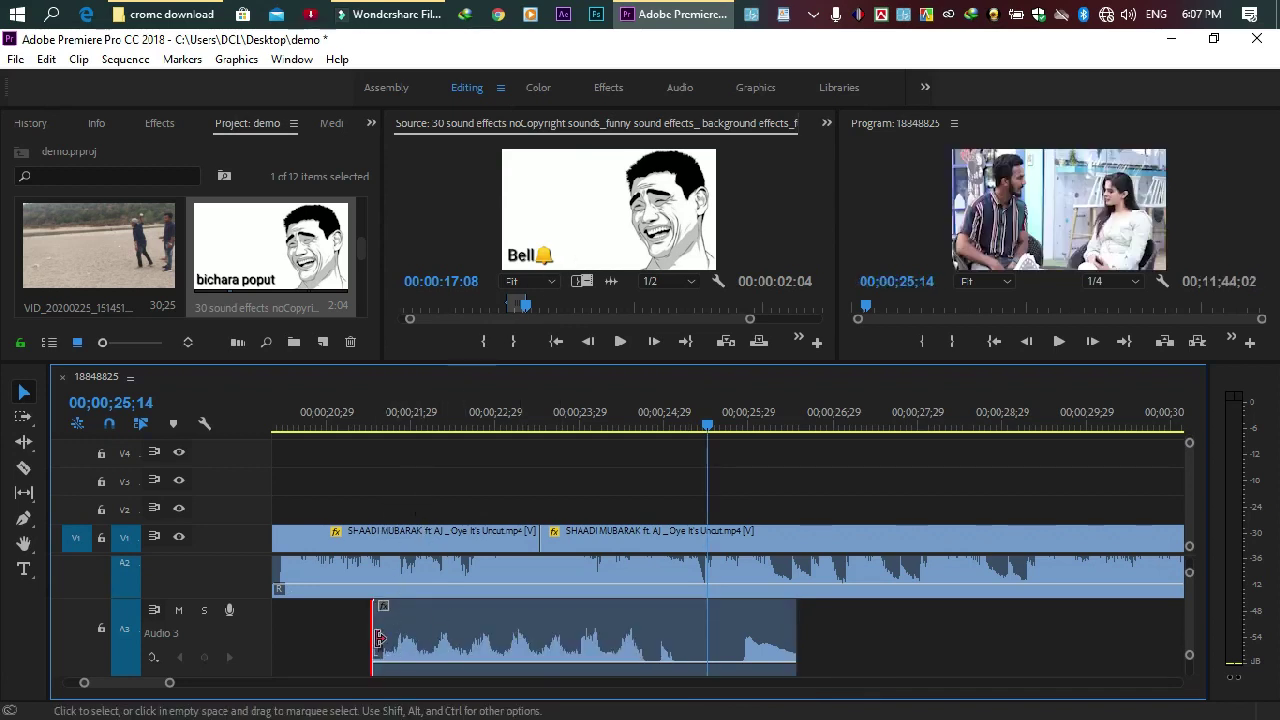
pyautogui.moveTo(376, 630); pyautogui.dragTo(887, 632)
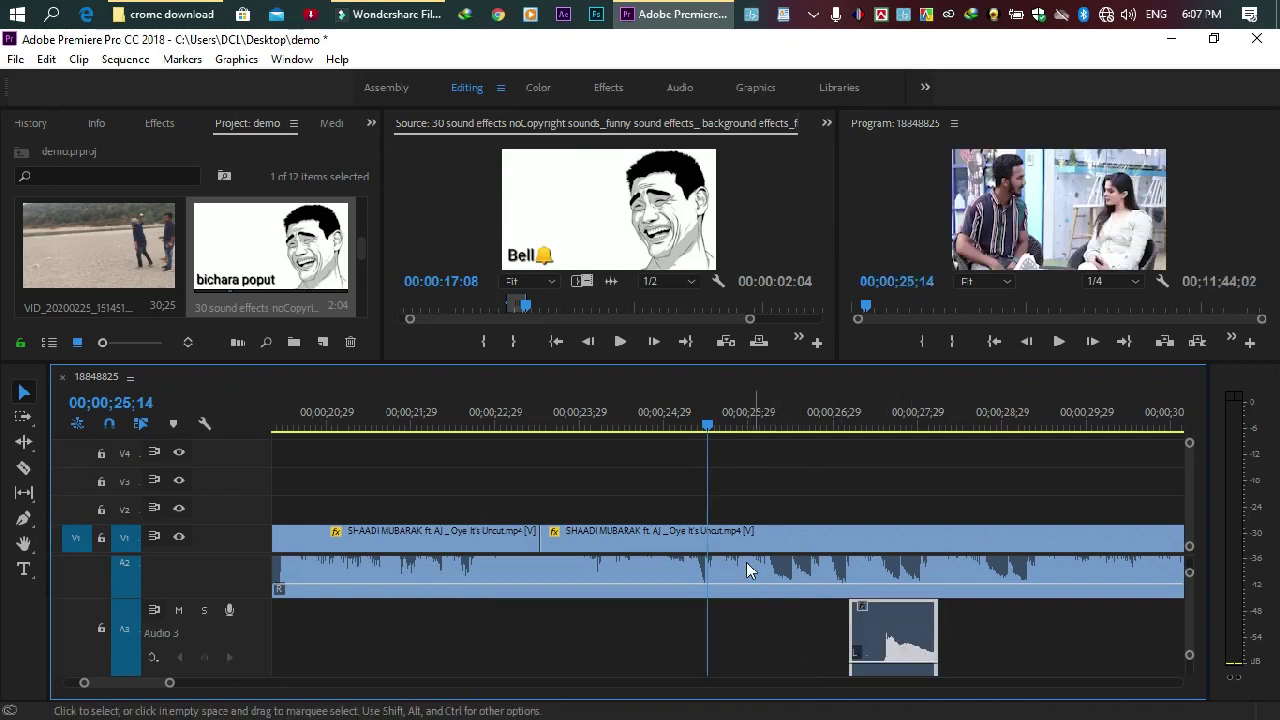
# Play the passage to find the cue, then move the Bell clip on A3 so its ring begins at 00;00;26;17.
pyautogui.click(705, 426)
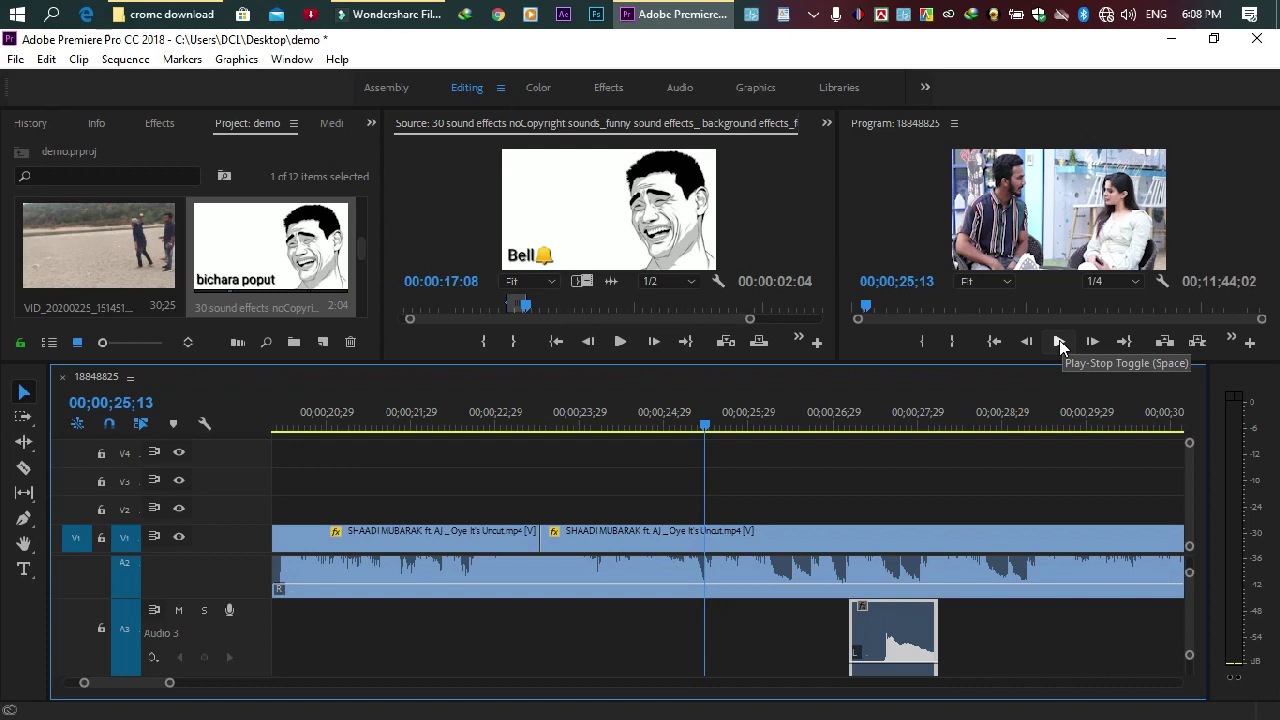
pyautogui.click(1060, 343)
pyautogui.click(1060, 343)
pyautogui.click(634, 410)
pyautogui.moveTo(622, 404); pyautogui.dragTo(802, 450)
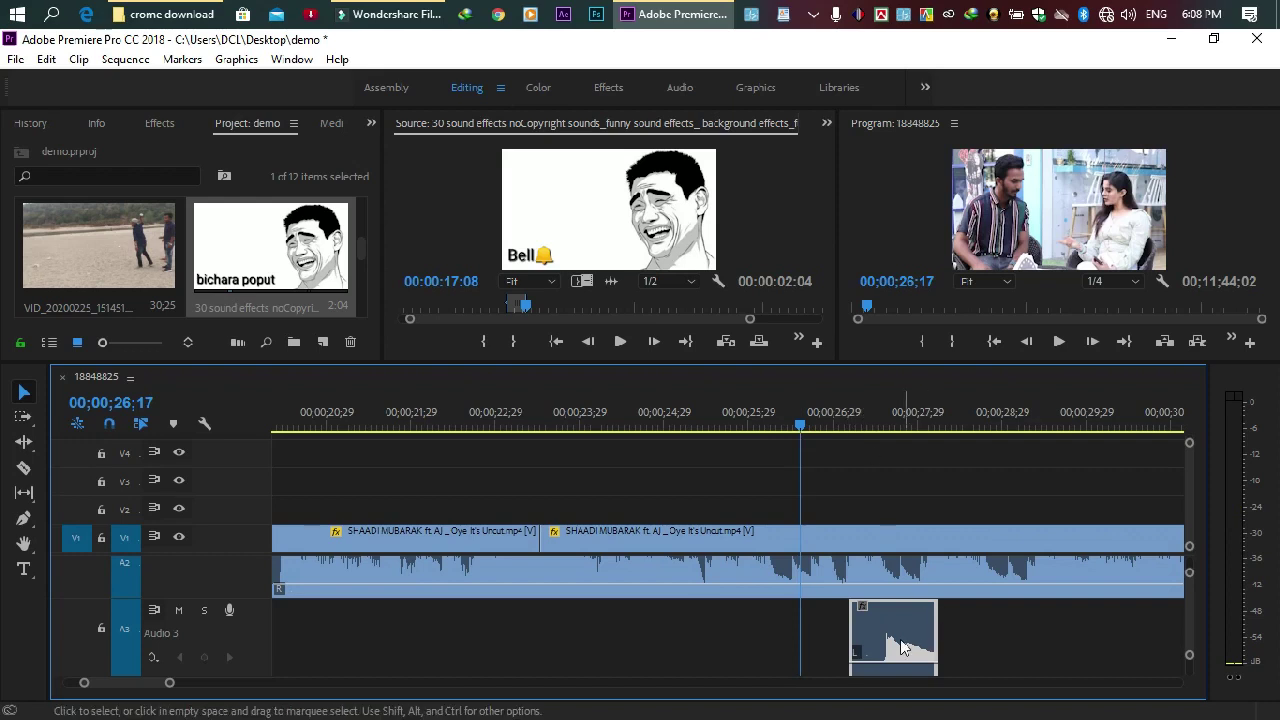
pyautogui.moveTo(894, 634); pyautogui.dragTo(815, 642)
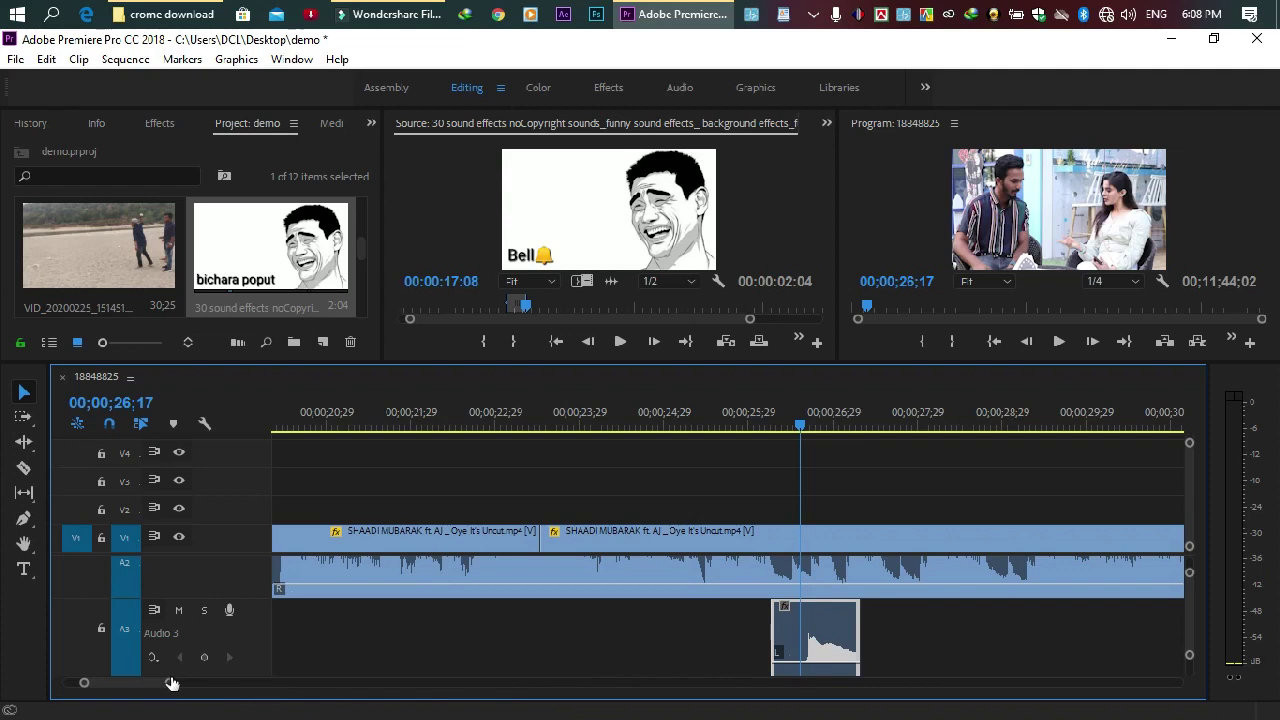
pyautogui.moveTo(172, 684); pyautogui.dragTo(146, 706)
pyautogui.moveTo(756, 652)
pyautogui.mouseDown()
pyautogui.moveTo(726, 652)
pyautogui.moveTo(745, 650)
pyautogui.mouseUp()
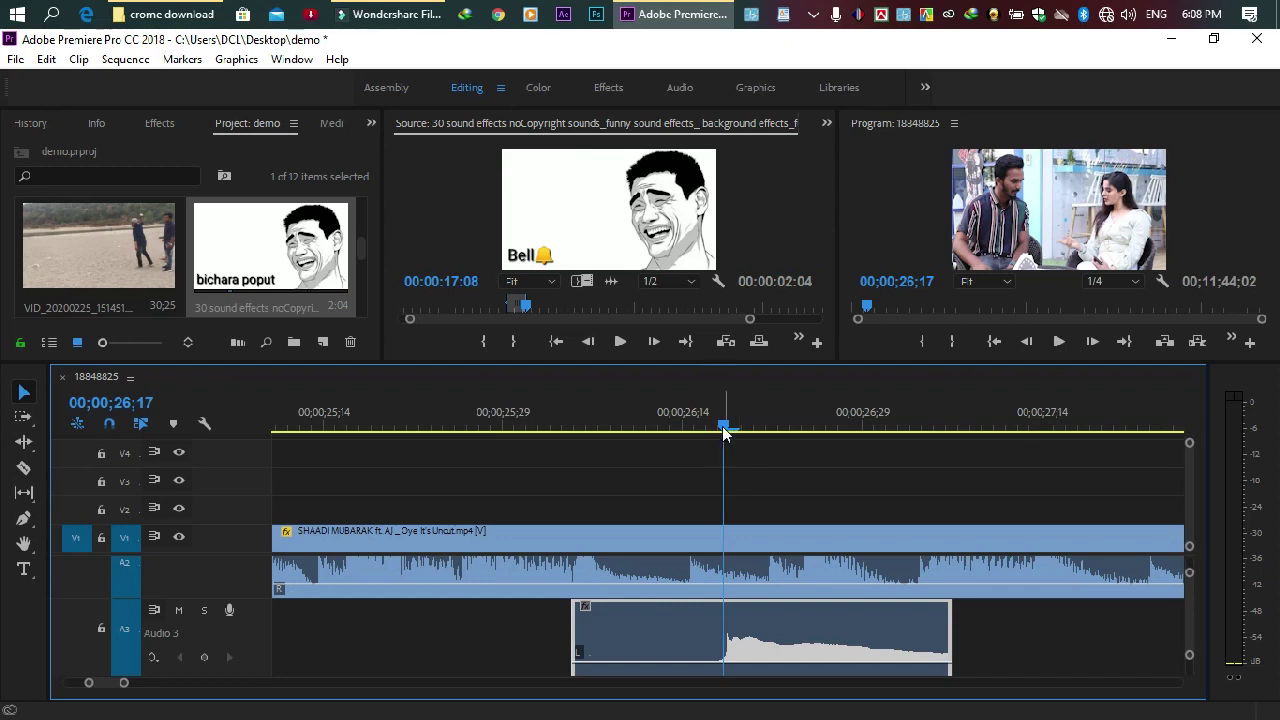
# Play the sequence twice from around 00;00;26;13 to check the Bell clip's timing.
pyautogui.moveTo(720, 428); pyautogui.dragTo(686, 434)
pyautogui.click(1060, 341)
pyautogui.click(1060, 341)
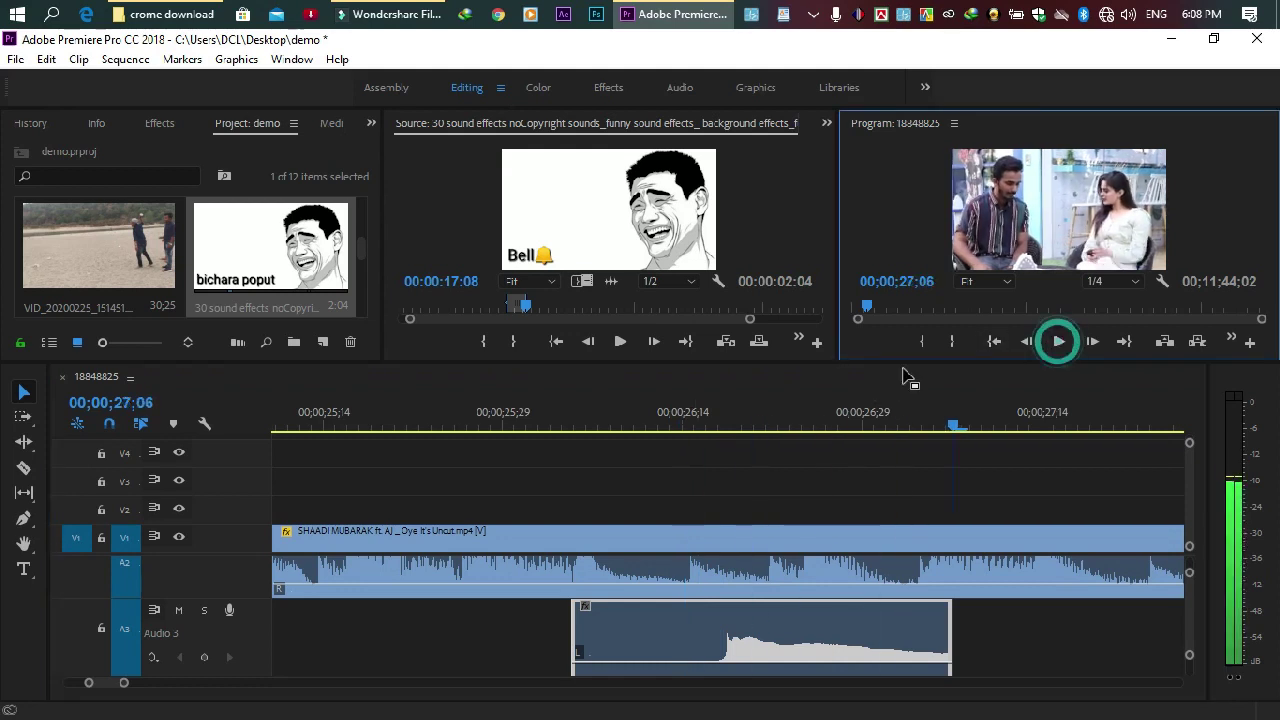
pyautogui.click(669, 407)
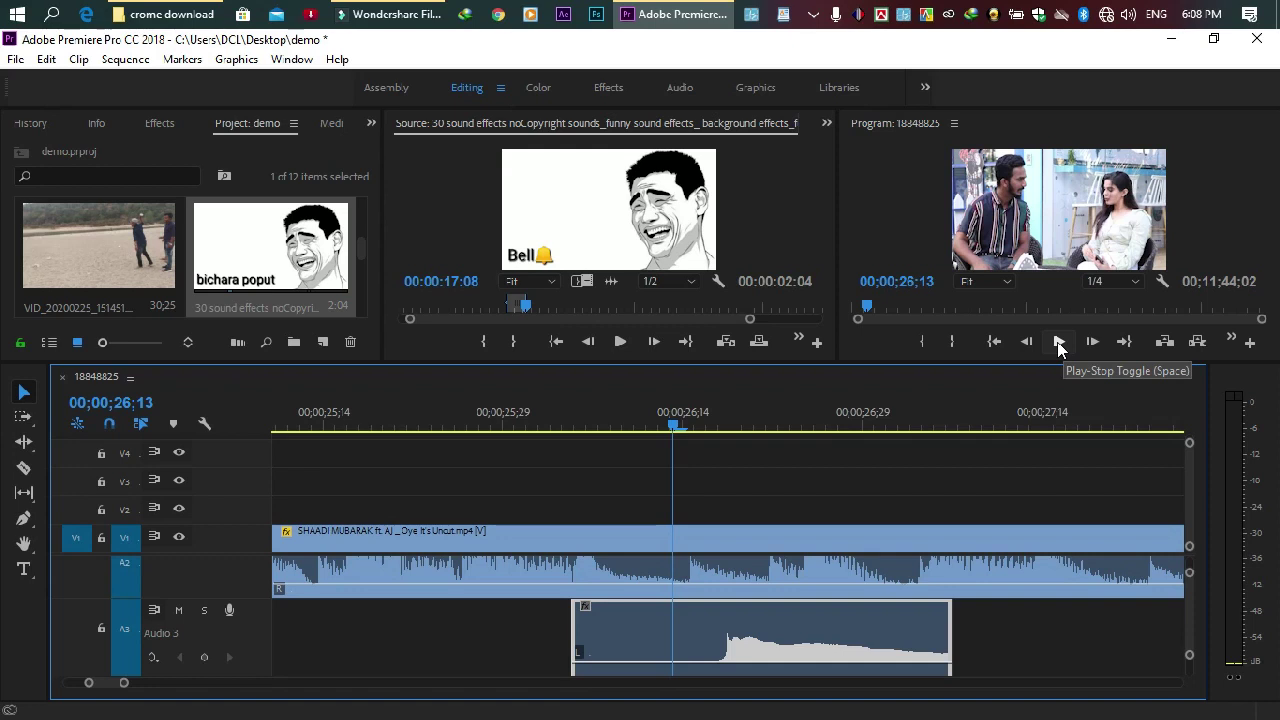
pyautogui.click(1059, 342)
pyautogui.click(1055, 346)
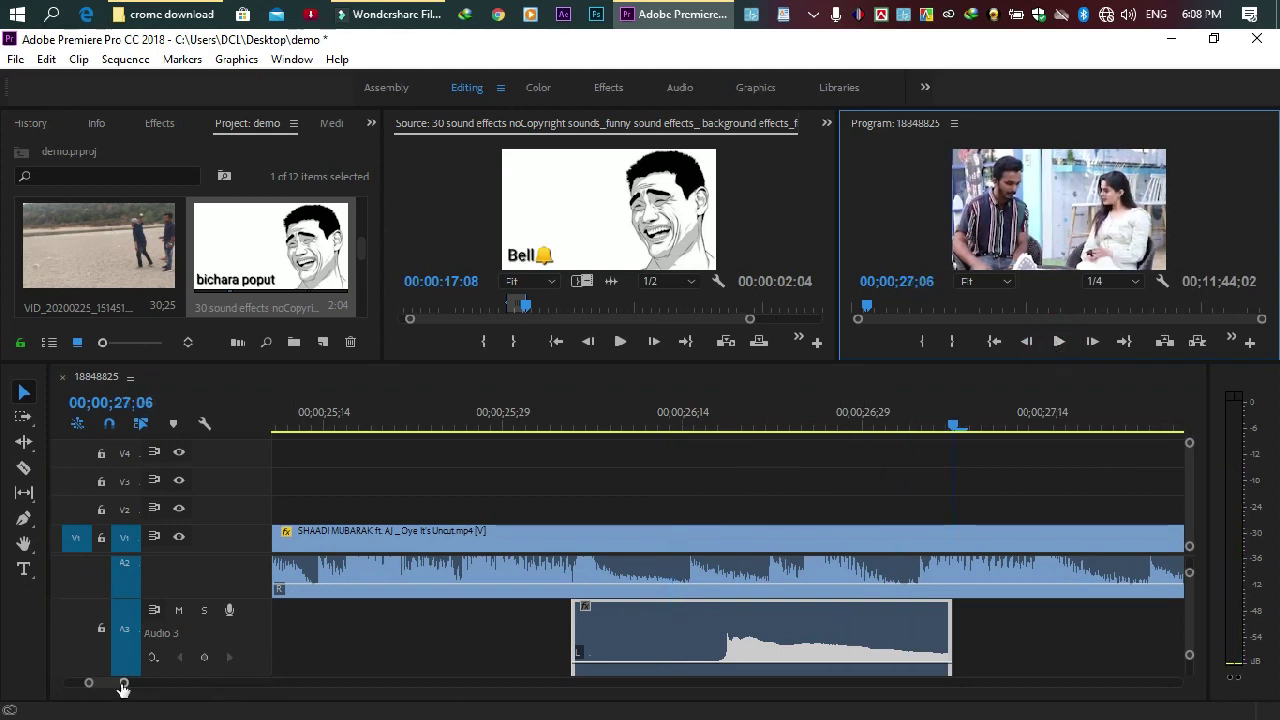
# Show more of the timeline and play the sequence from about 32 seconds to 00;00;35;07.
pyautogui.moveTo(123, 683); pyautogui.dragTo(290, 708)
pyautogui.click(617, 422)
pyautogui.click(1062, 343)
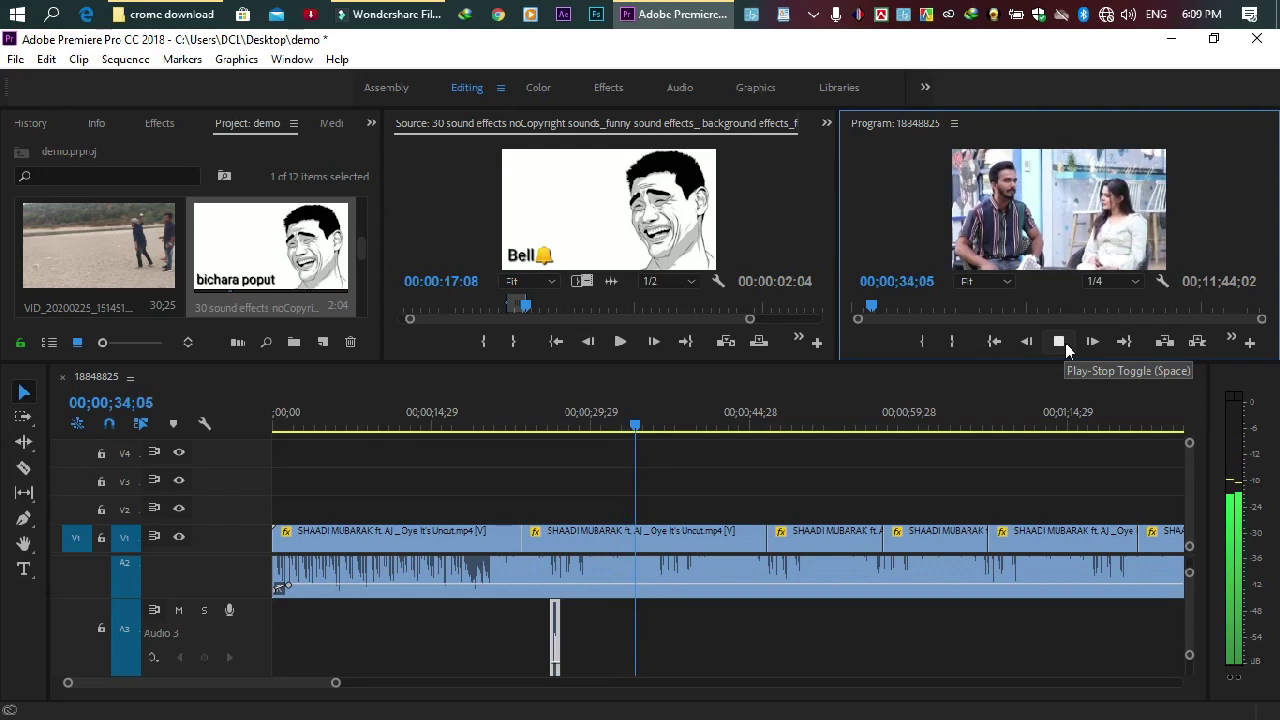
pyautogui.click(1062, 343)
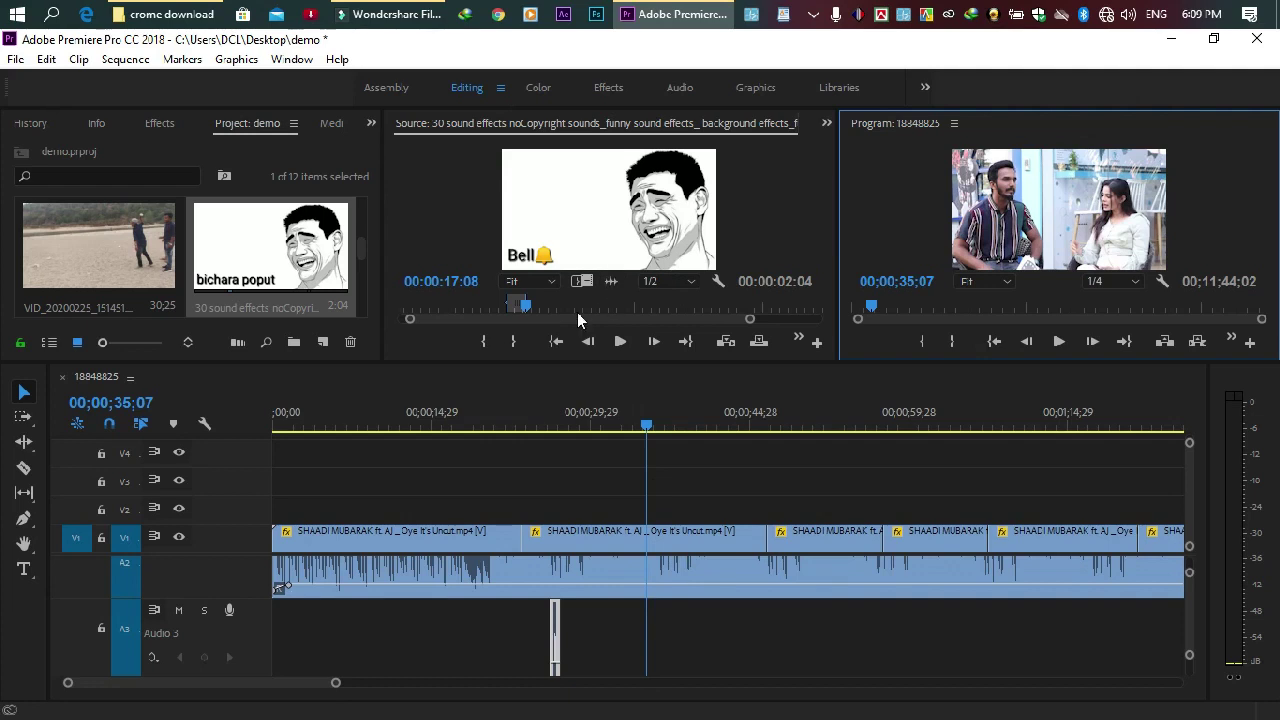
# Audition the children yhee sound in the source clip and mark it with In point 00:00:28:06 and Out point 00:00:35:16.
pyautogui.moveTo(528, 309); pyautogui.dragTo(620, 309)
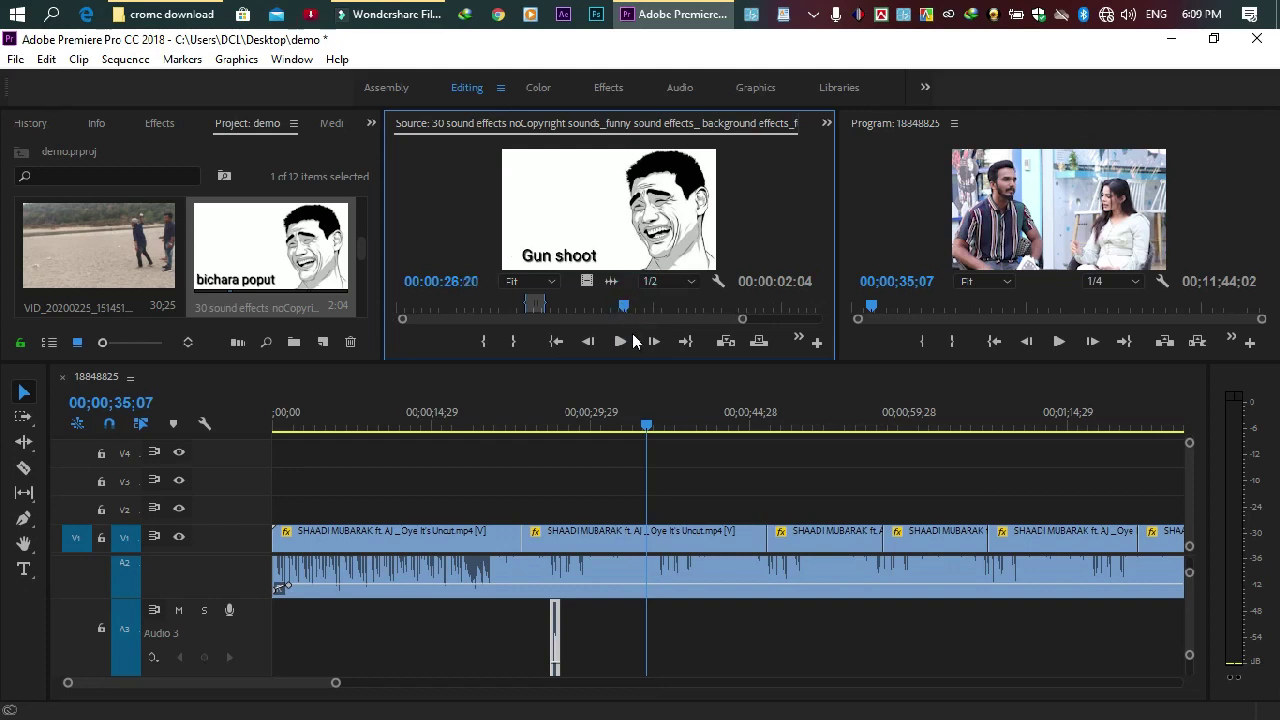
pyautogui.click(619, 343)
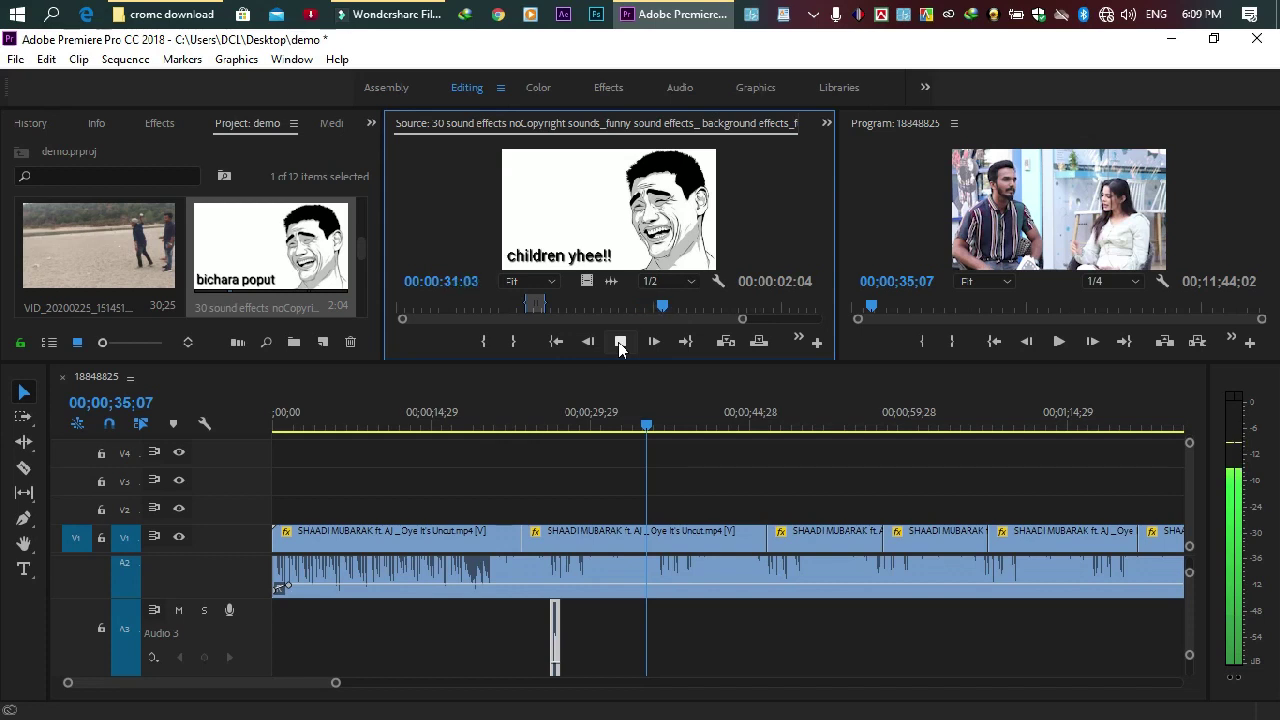
pyautogui.click(620, 343)
pyautogui.moveTo(667, 309); pyautogui.dragTo(640, 314)
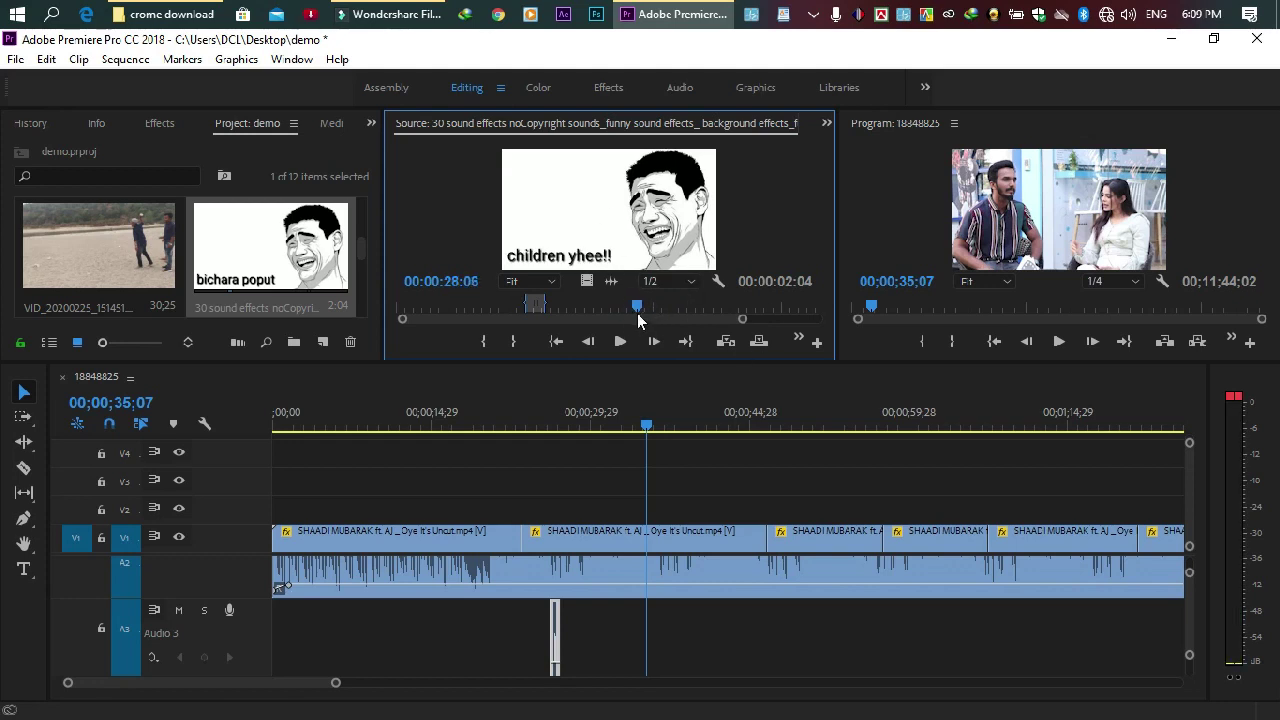
pyautogui.click(478, 342)
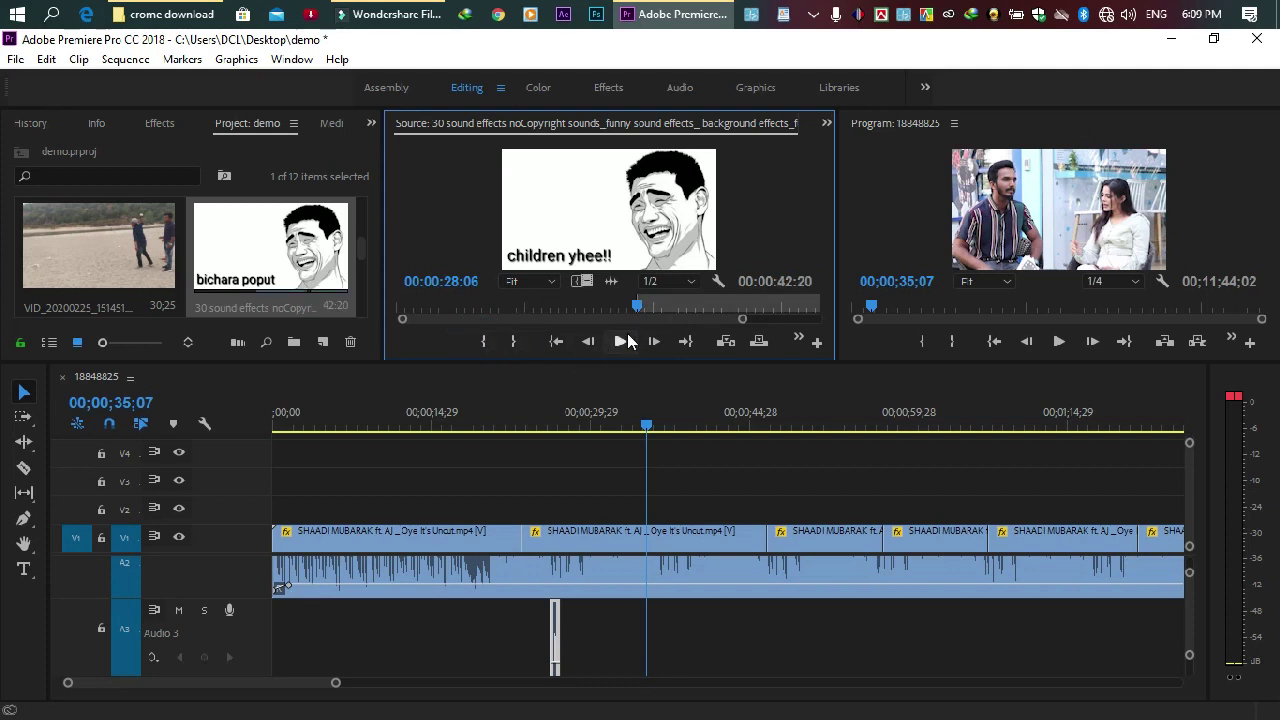
pyautogui.click(700, 303)
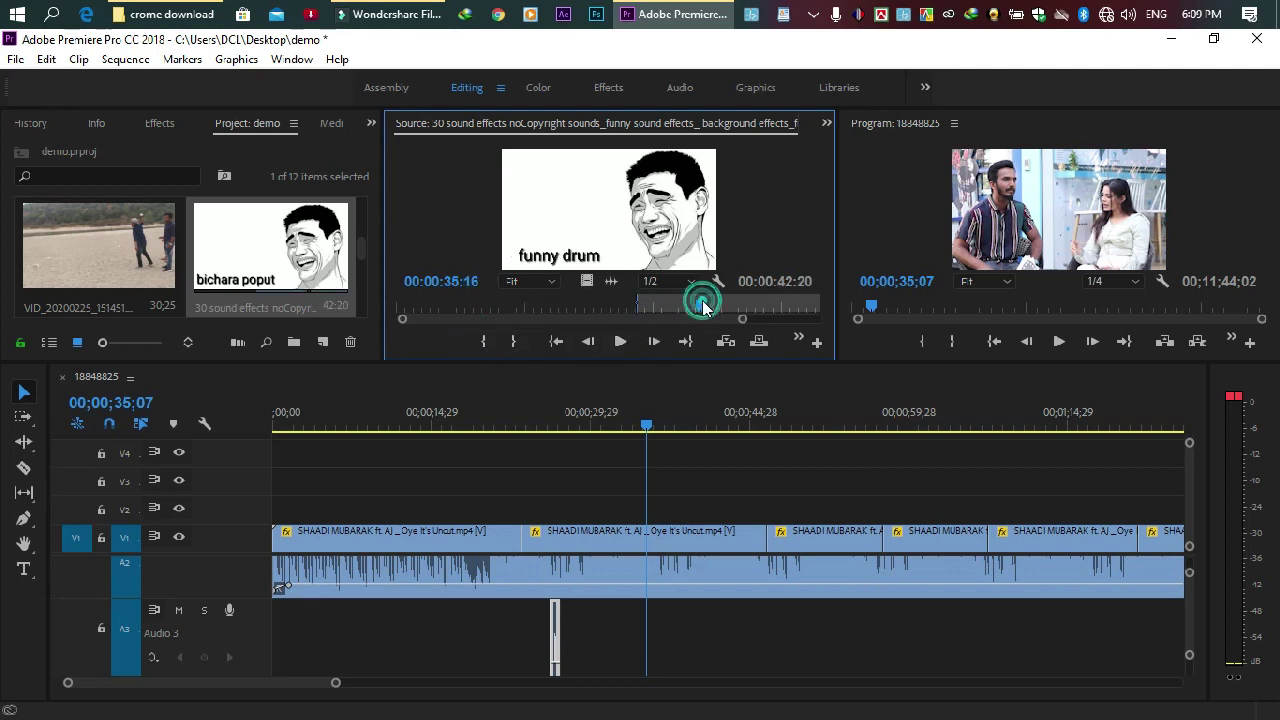
pyautogui.click(512, 343)
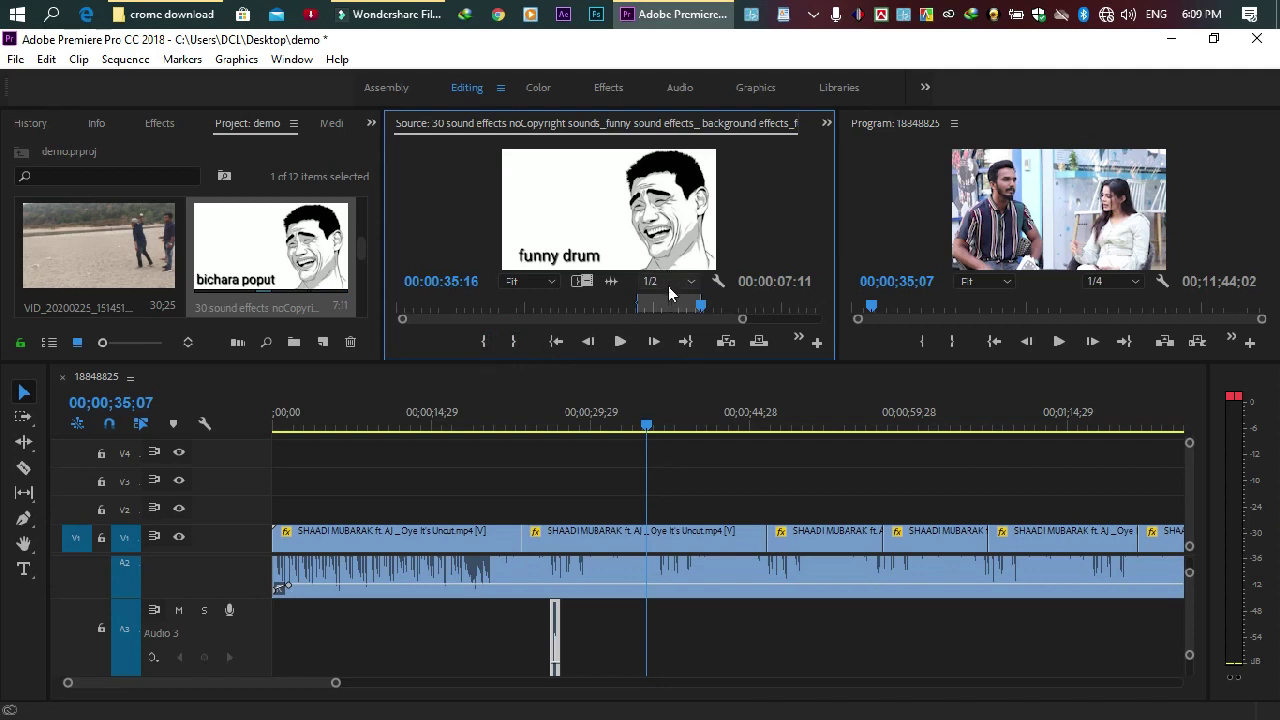
# Place only the marked segment's audio on A3 and trim both ends so it runs from about 00;00;31;11 to 00;00;36;02.
pyautogui.moveTo(610, 281); pyautogui.dragTo(640, 632)
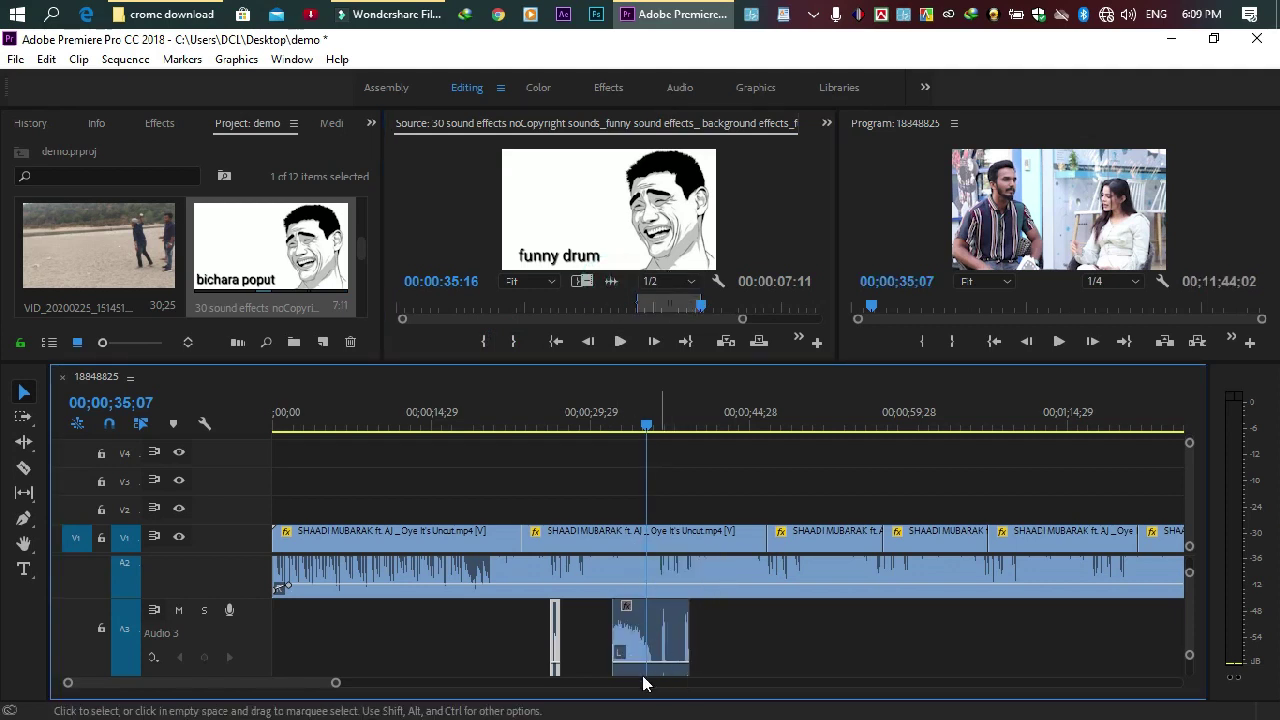
pyautogui.moveTo(335, 686); pyautogui.dragTo(212, 686)
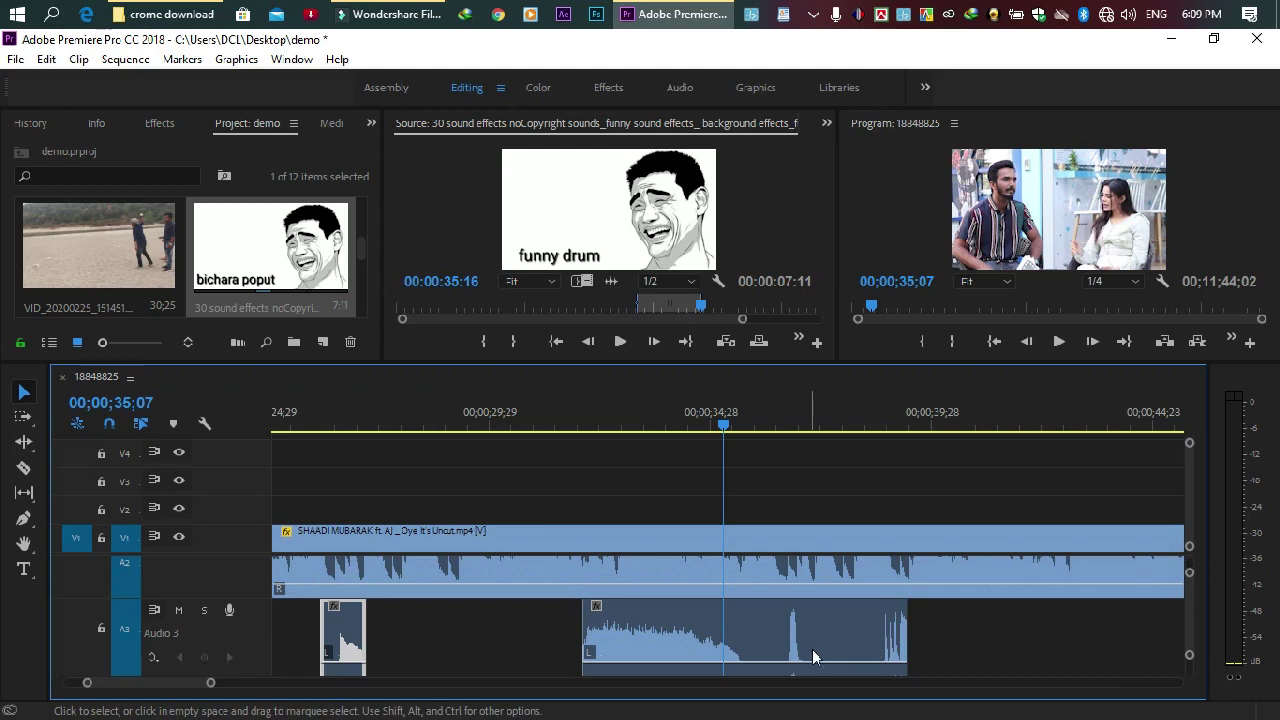
pyautogui.moveTo(901, 633); pyautogui.dragTo(752, 640)
pyautogui.moveTo(588, 641); pyautogui.dragTo(552, 640)
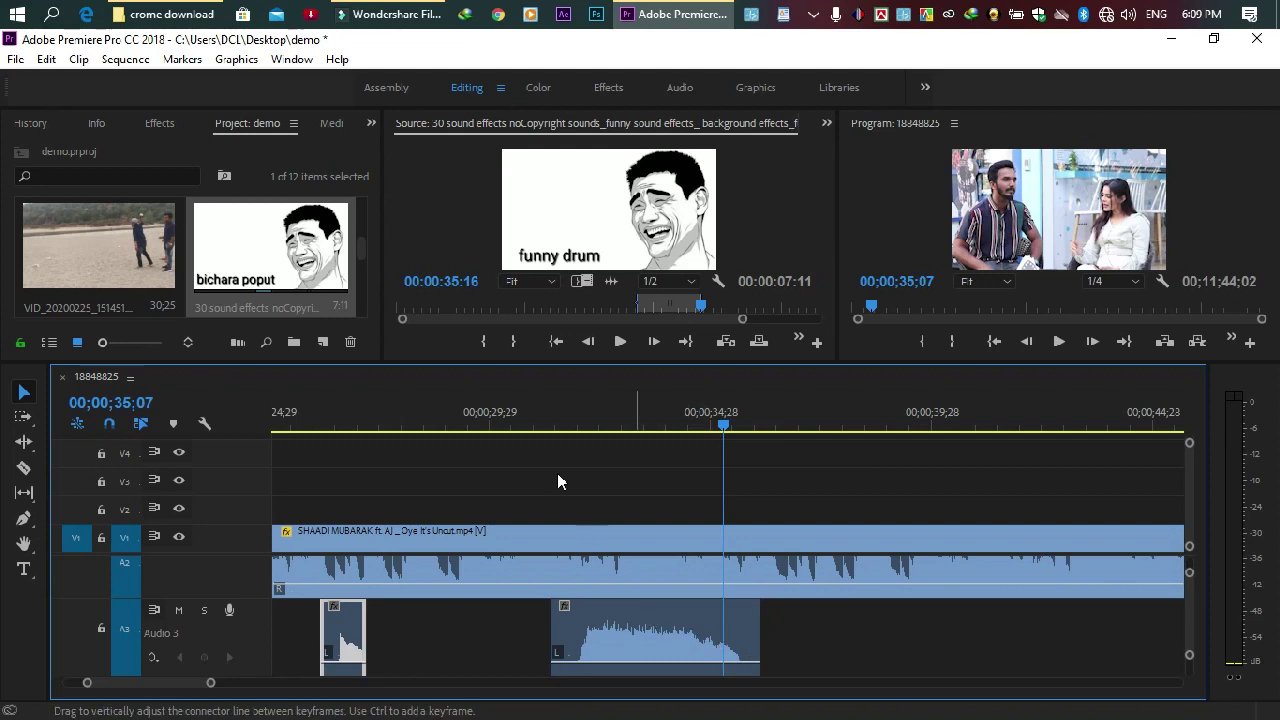
# Play the sequence from the start of the children yhee clip to 00;00;34;02 to hear it with the video.
pyautogui.click(555, 412)
pyautogui.click(1058, 341)
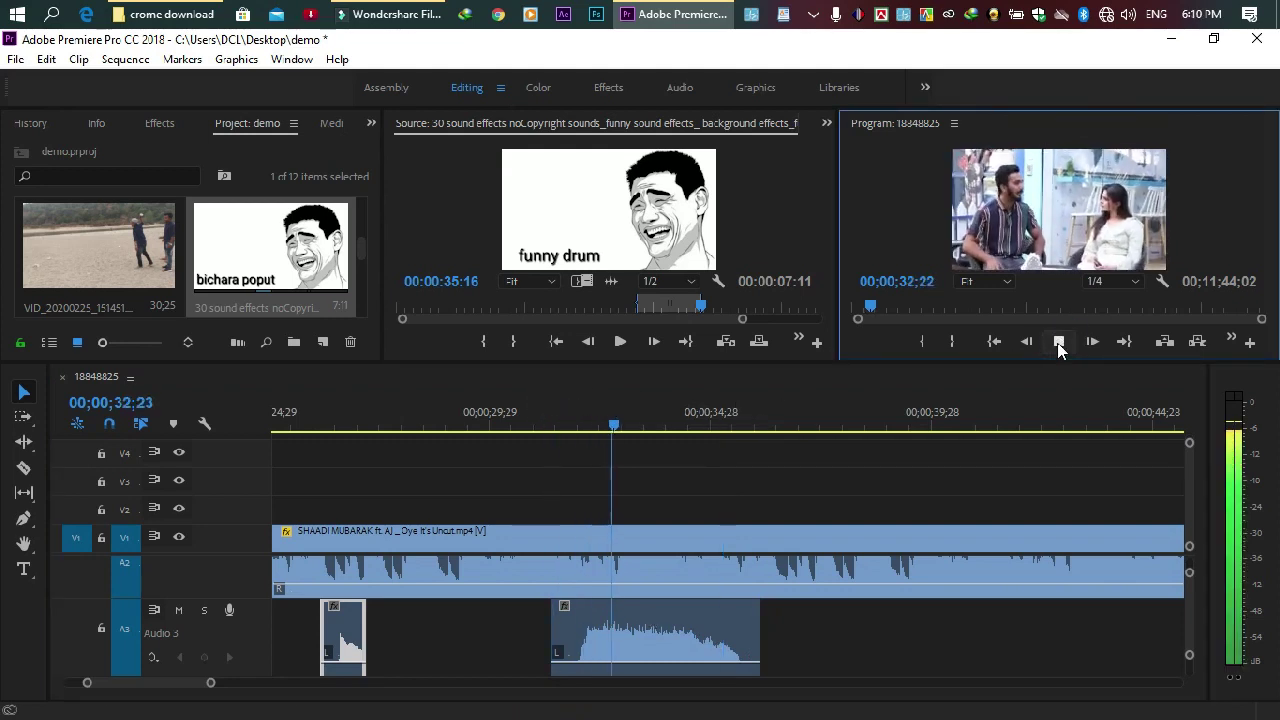
pyautogui.click(1058, 341)
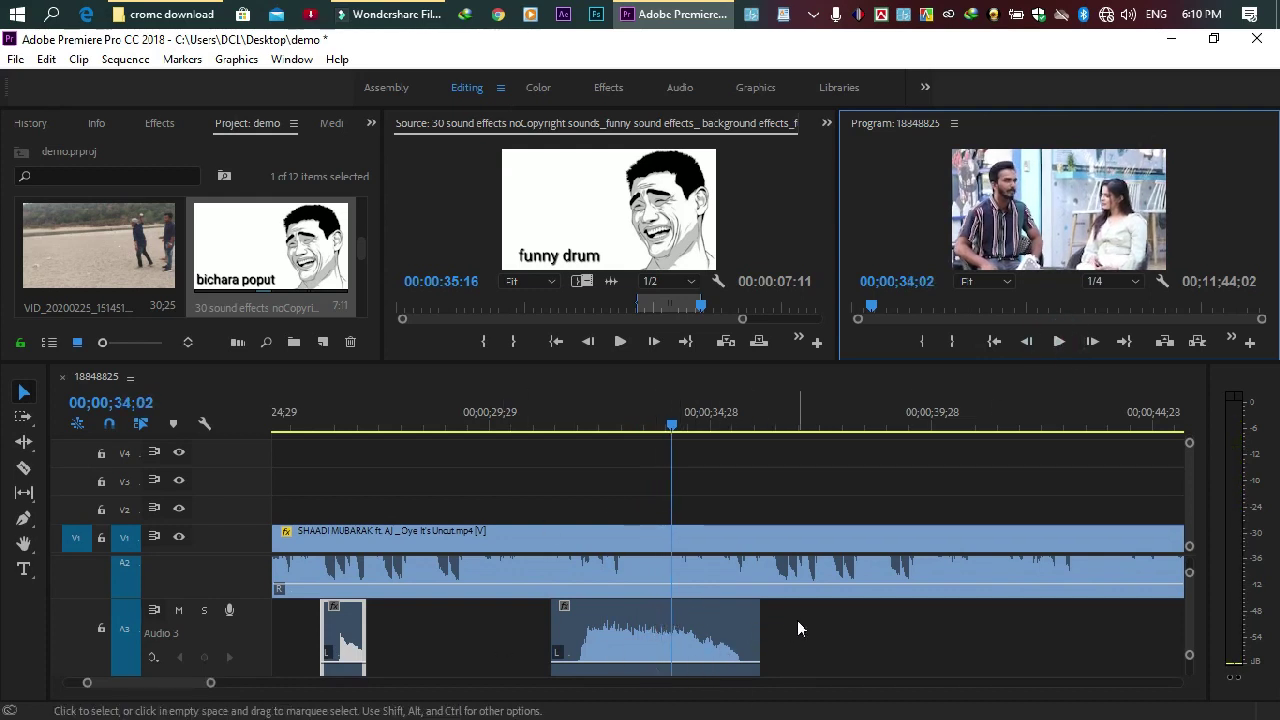
# Select the children yhee clip on A3 and show its volume settings in Effect Controls, with the playhead at 00;00;32;26.
pyautogui.scroll(-1, 797, 620)
pyautogui.click(562, 422)
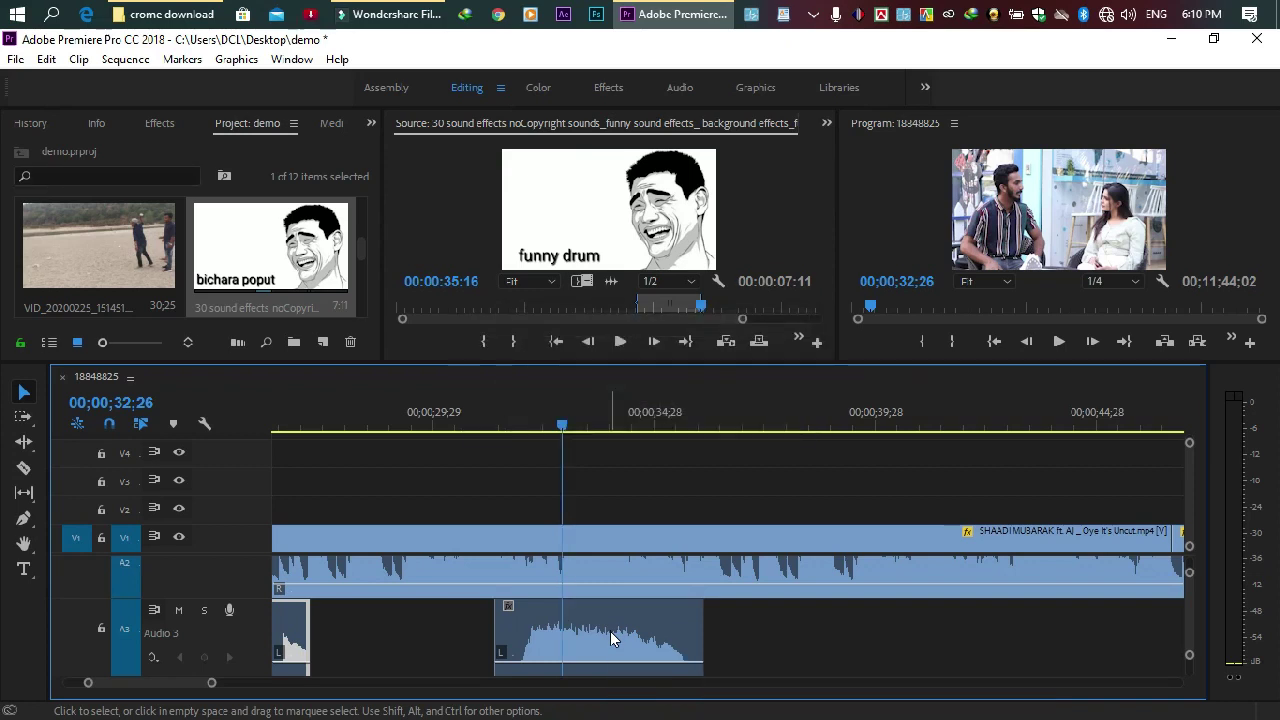
pyautogui.click(618, 655)
pyautogui.doubleClick(618, 655)
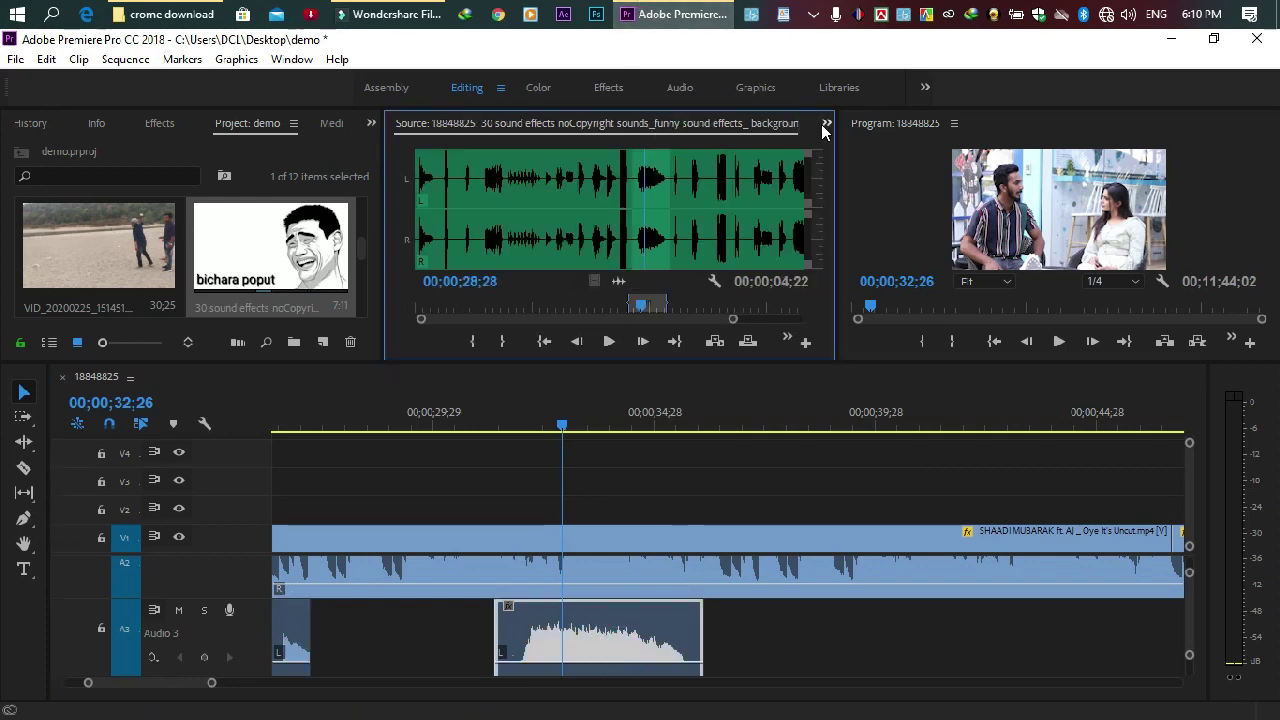
pyautogui.click(825, 125)
pyautogui.click(230, 166)
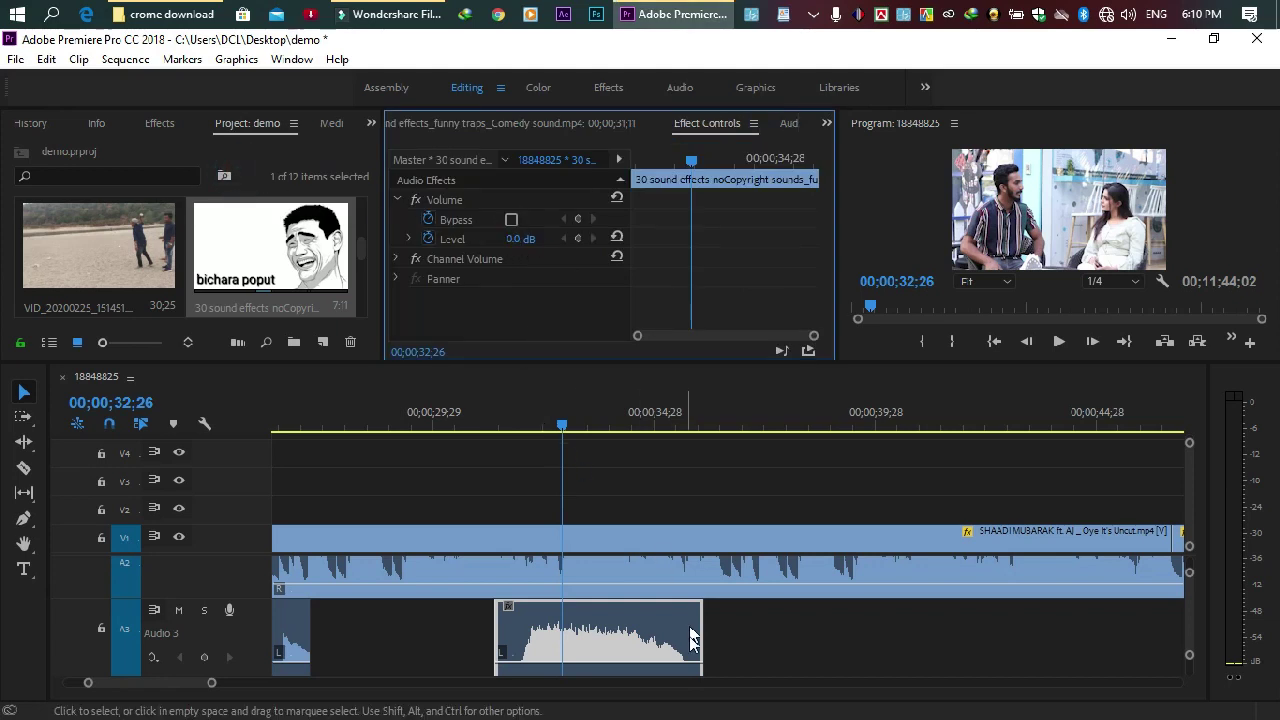
# Lower the volume of the children yhee clip on A3 to -8.8 dB with its level line.
pyautogui.click(1190, 605)
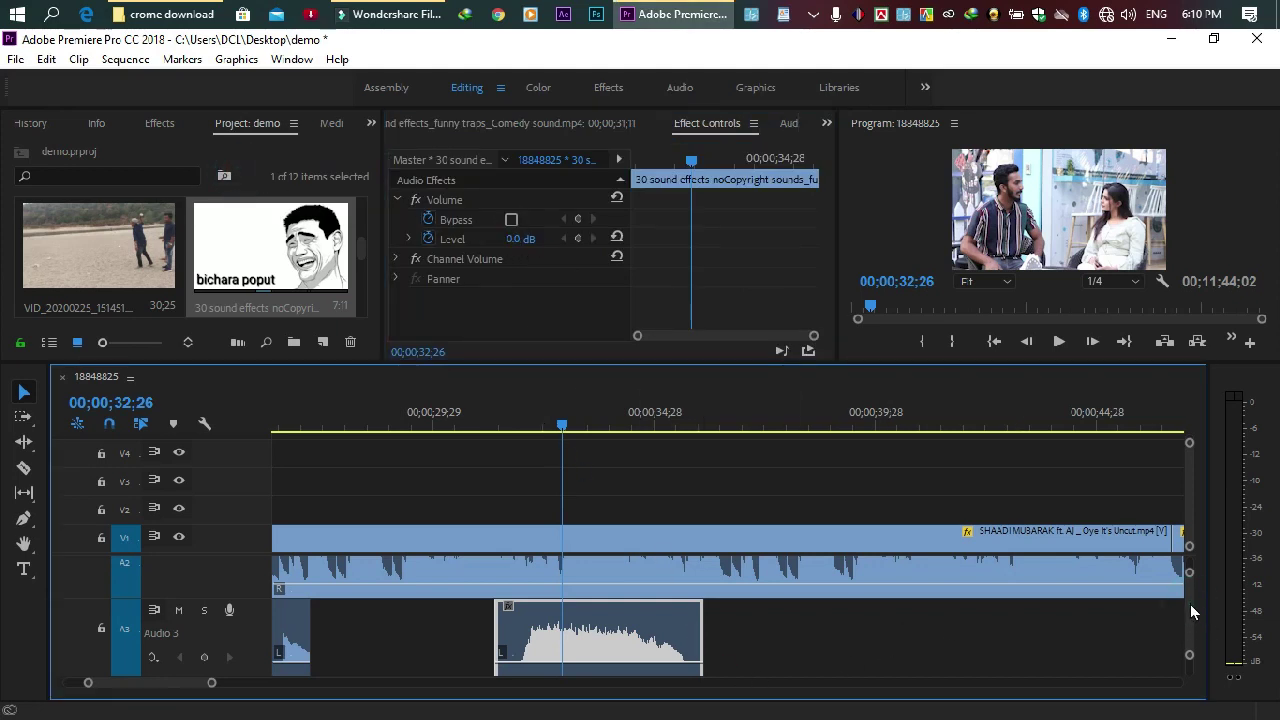
pyautogui.moveTo(1190, 604); pyautogui.dragTo(1190, 612)
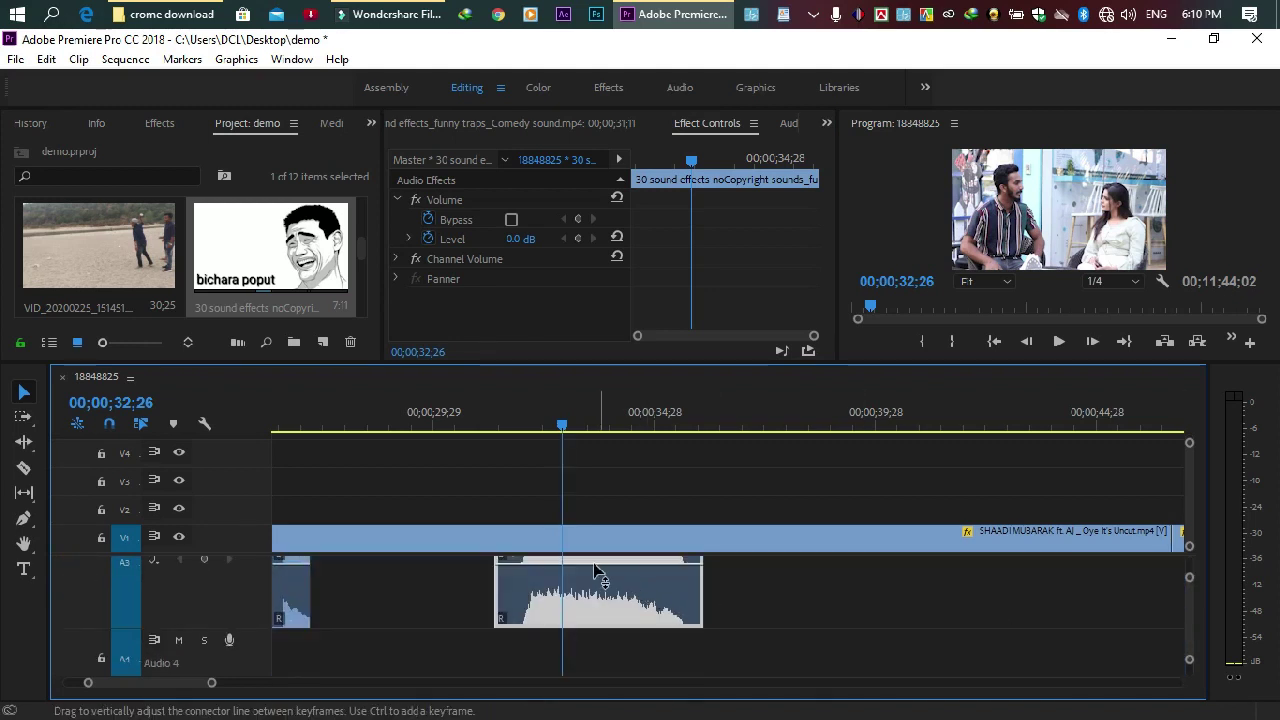
pyautogui.moveTo(1183, 611); pyautogui.dragTo(1180, 611)
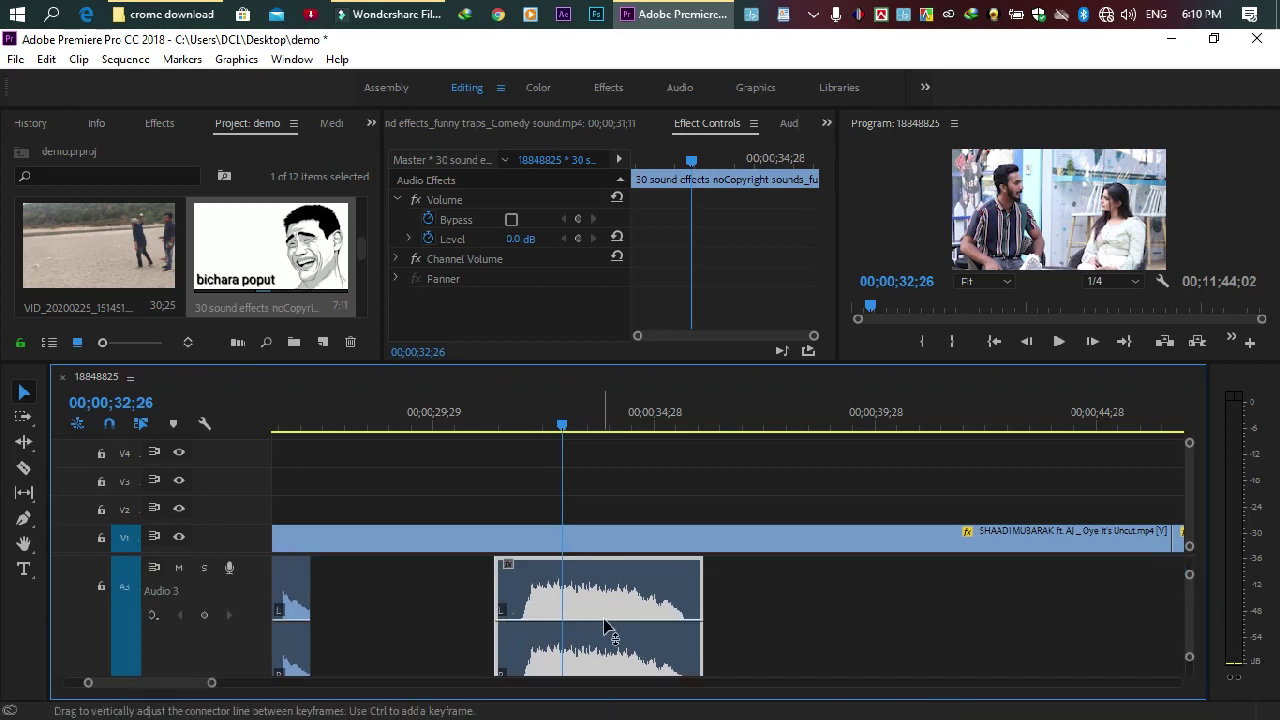
pyautogui.moveTo(637, 618); pyautogui.dragTo(637, 656)
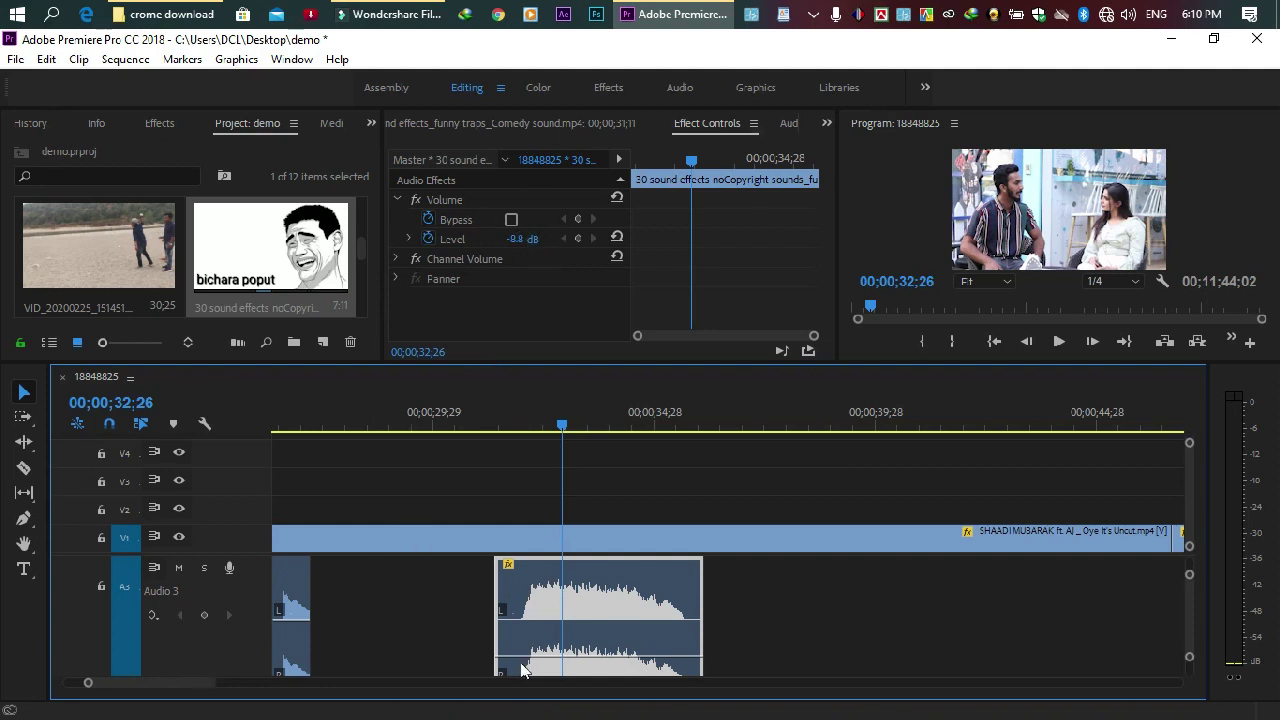
# Play the sequence from 00;00;31;04 to 00;00;33;24 to hear the quieter children yhee clip with the video.
pyautogui.click(486, 405)
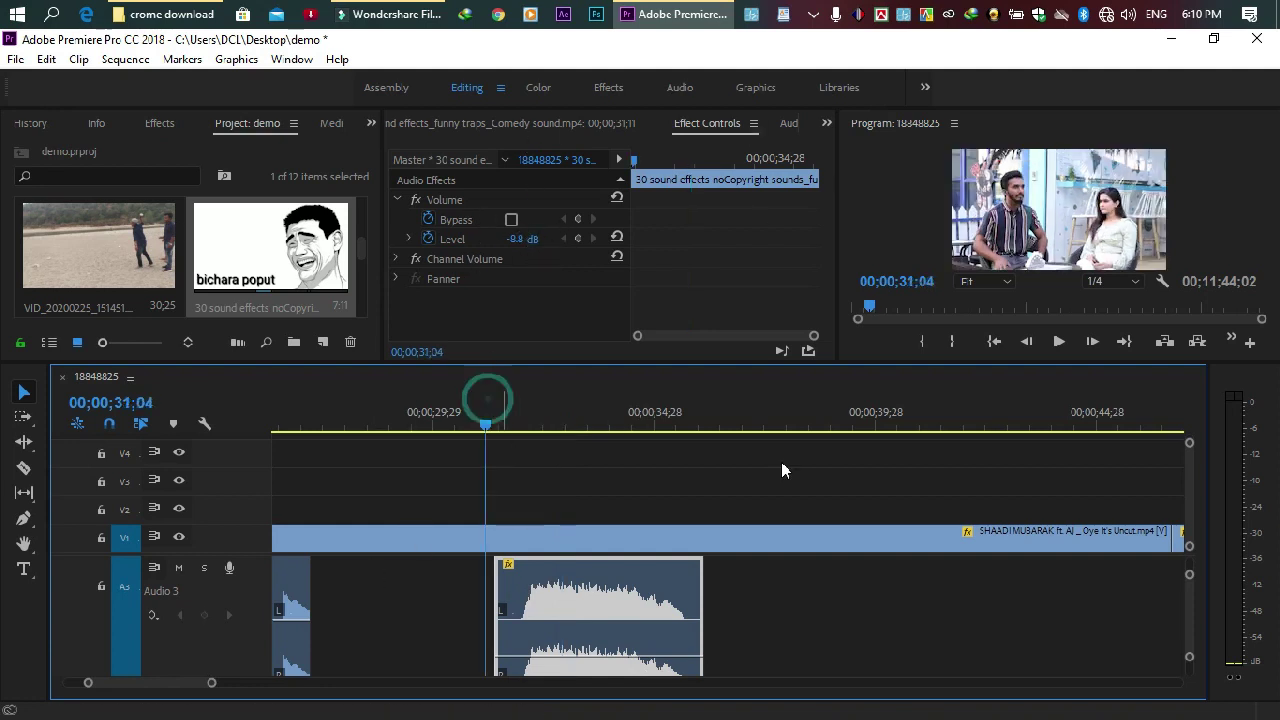
pyautogui.click(1059, 343)
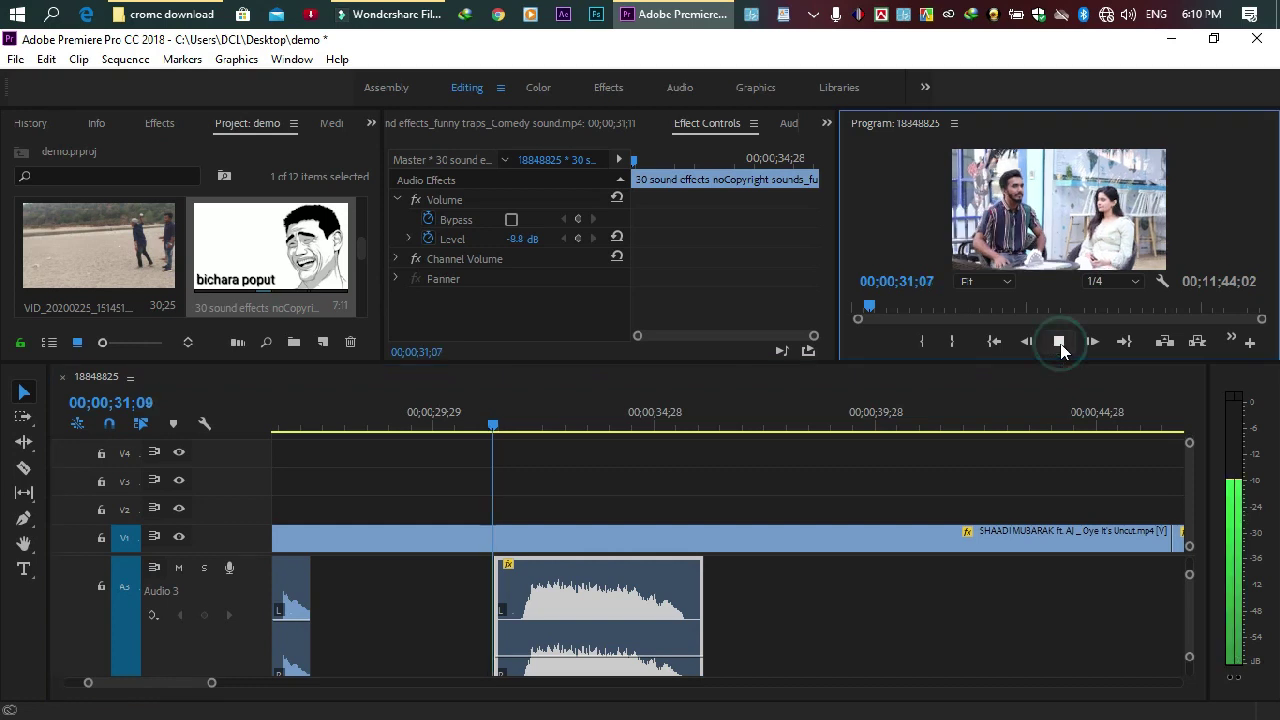
pyautogui.click(1059, 342)
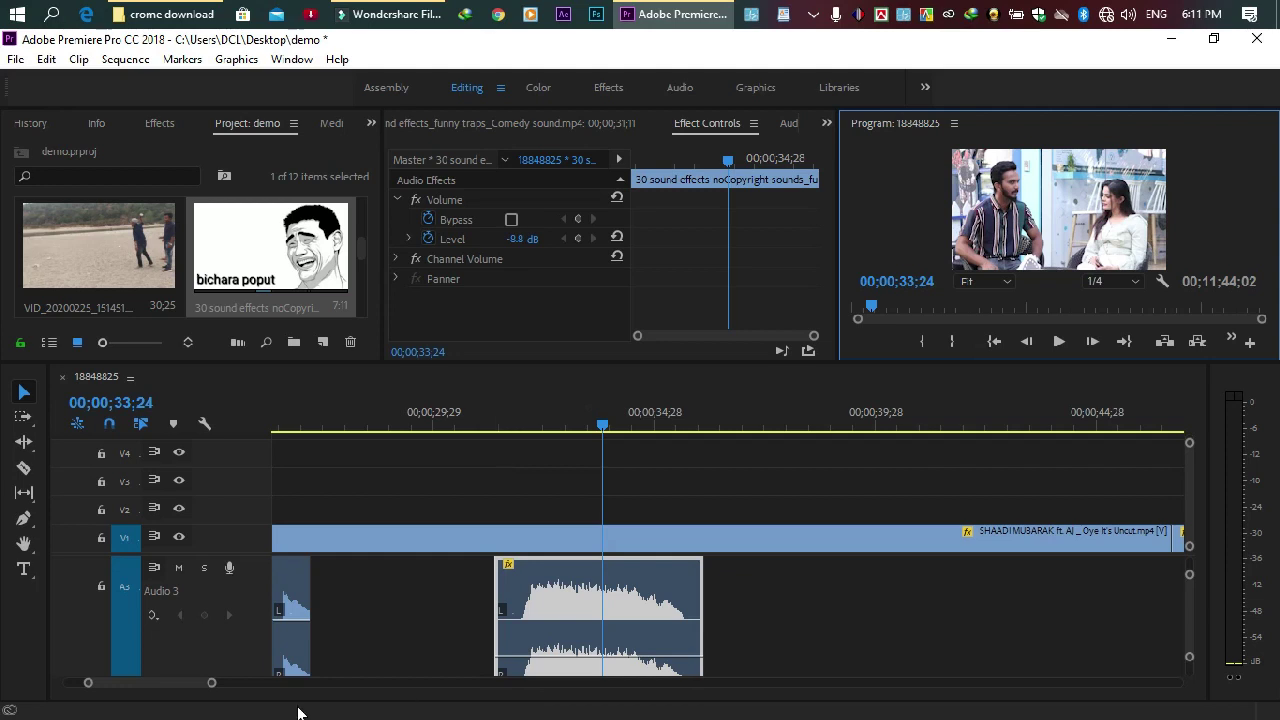
# Show about the first five minutes of the sequence to review the cut segments on V1 and the Audio 1 track.
pyautogui.moveTo(208, 680); pyautogui.dragTo(588, 716)
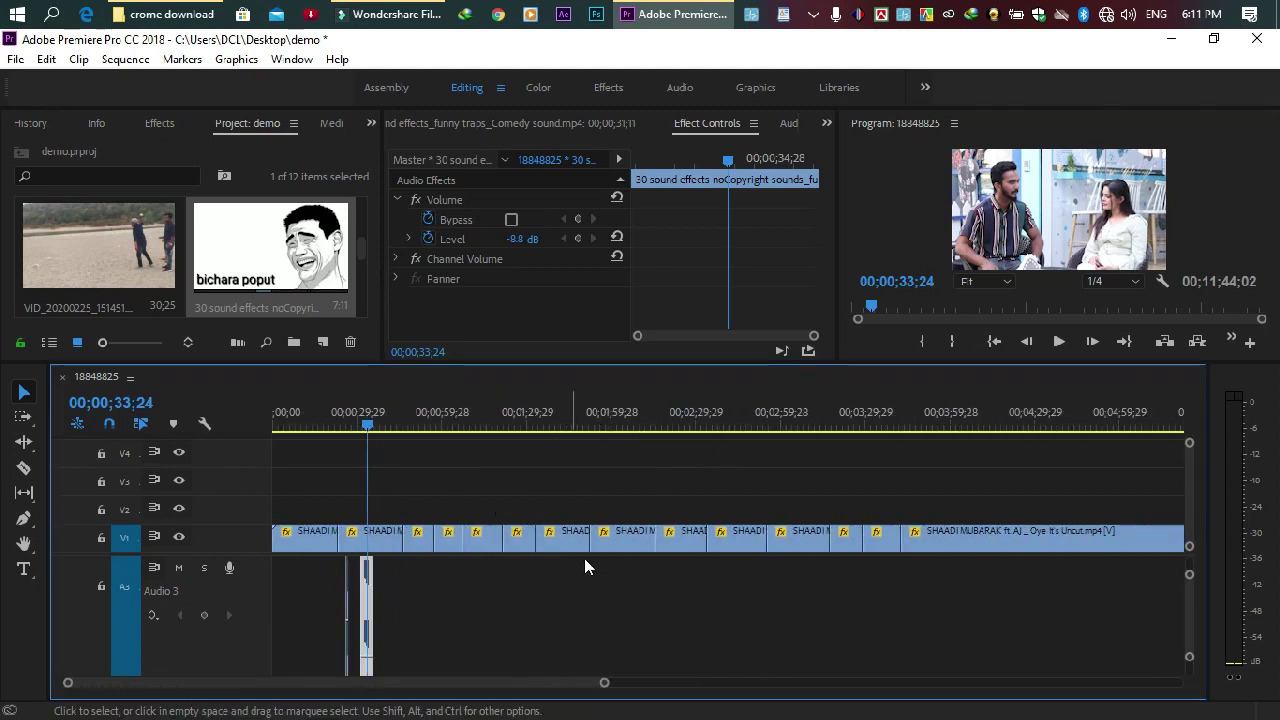
pyautogui.scroll(1, 1190, 586)
pyautogui.scroll(2, 1190, 586)
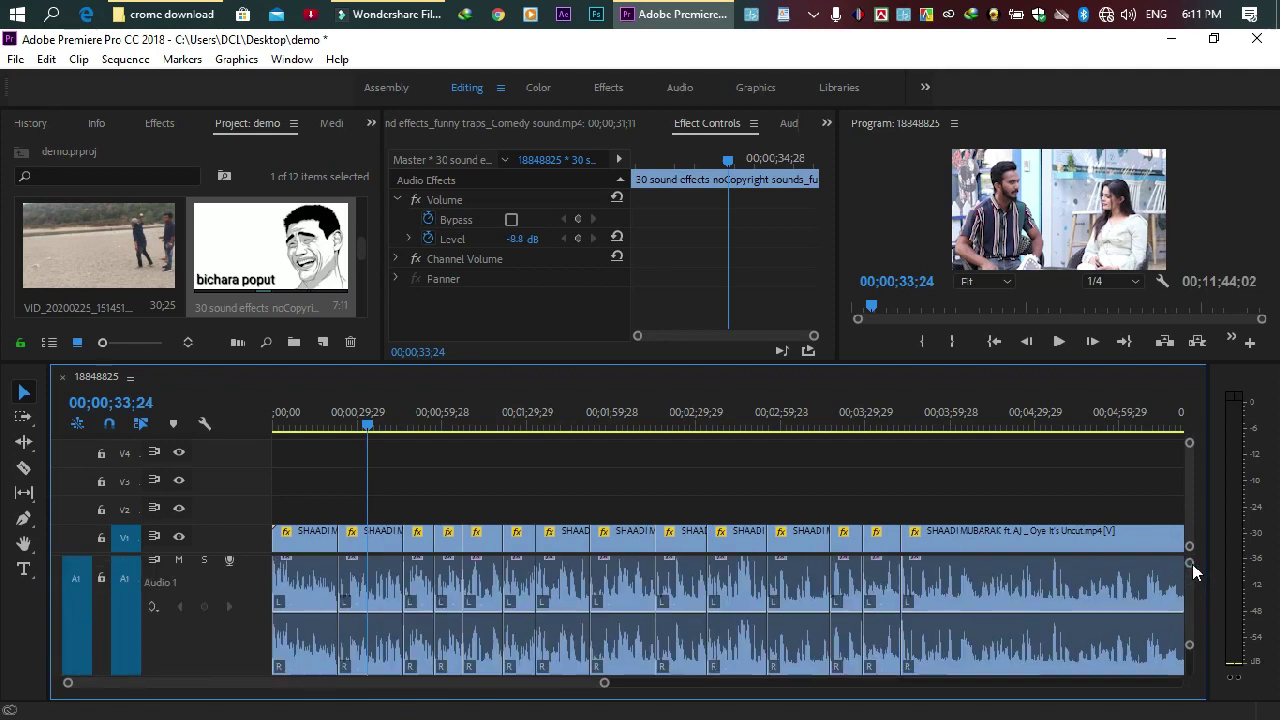
pyautogui.scroll(2, 1194, 485)
pyautogui.scroll(-2, 1191, 495)
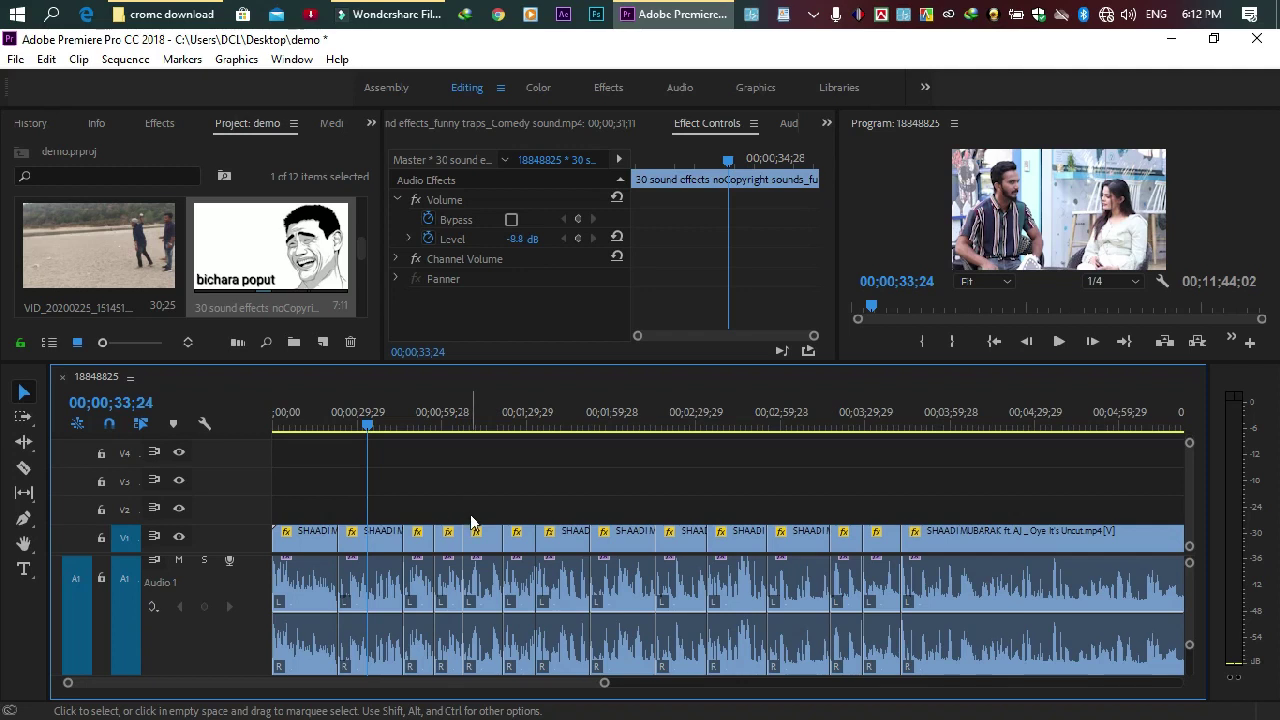
# Open the media export settings for the sequence and position the dialog so that all its options are visible.
pyautogui.click(16, 60)
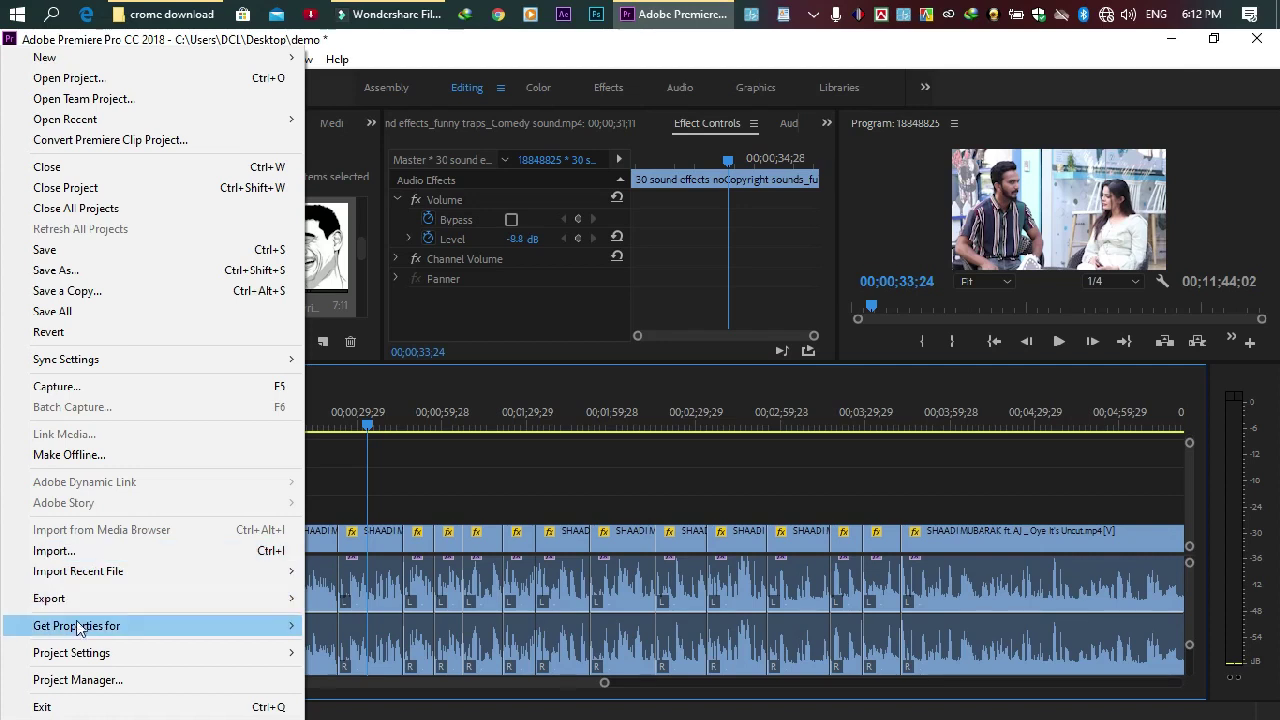
pyautogui.moveTo(135, 600)
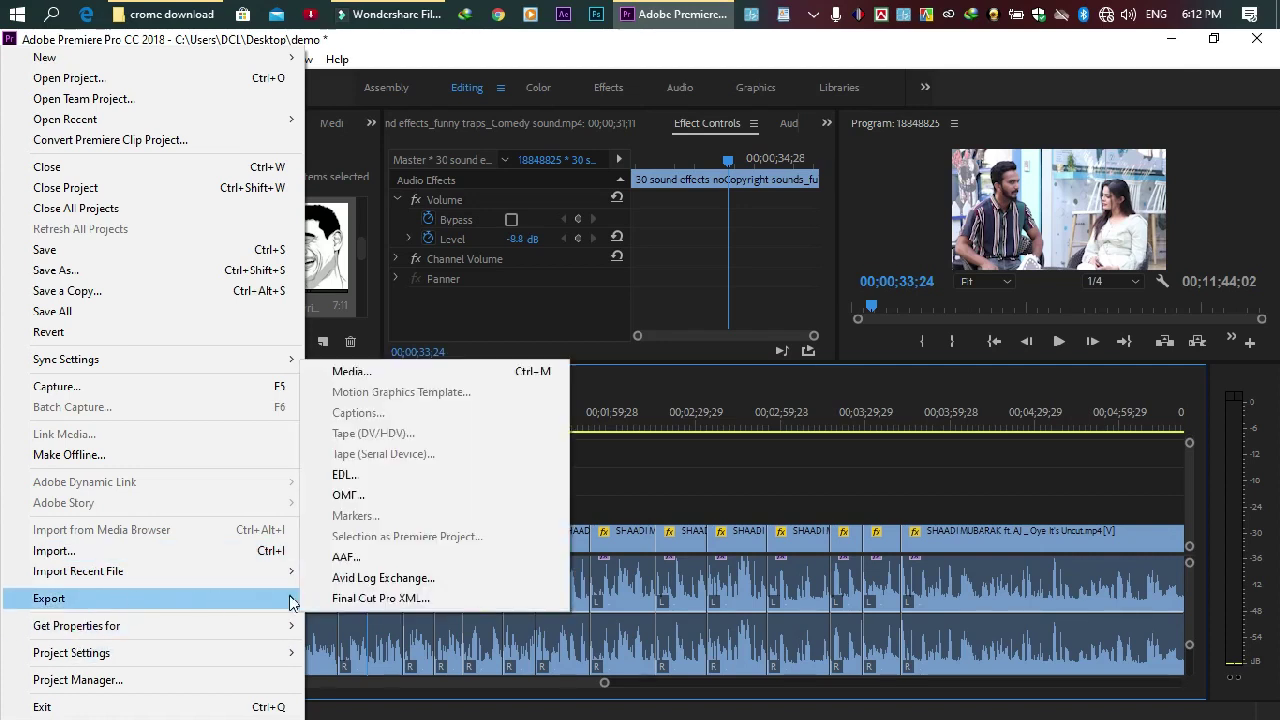
pyautogui.click(537, 371)
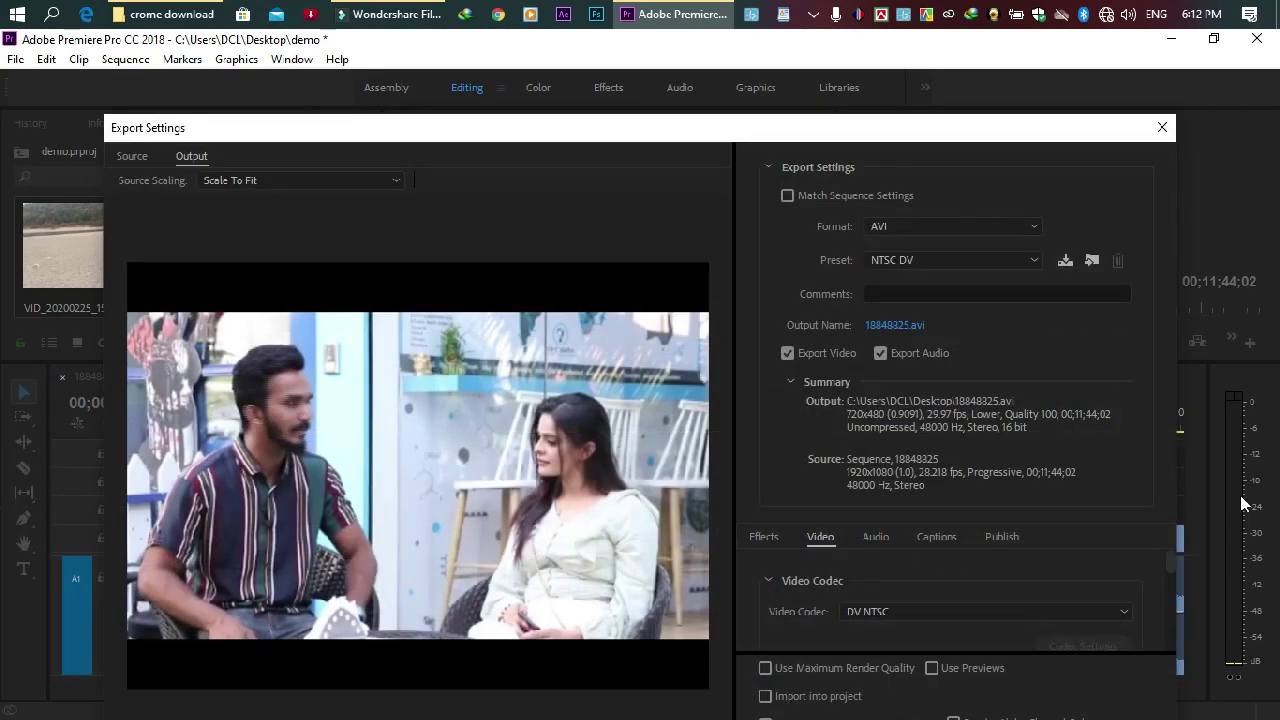
pyautogui.scroll(-5, 913, 578)
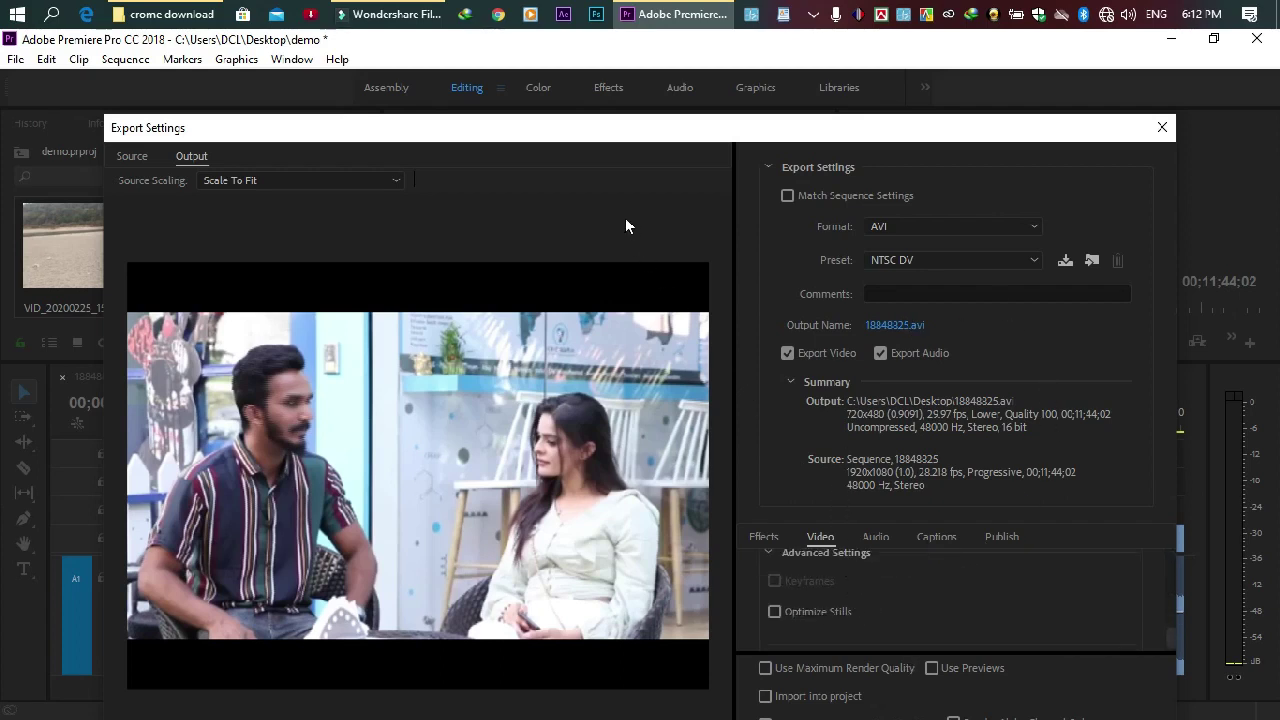
pyautogui.moveTo(617, 145); pyautogui.dragTo(593, 67)
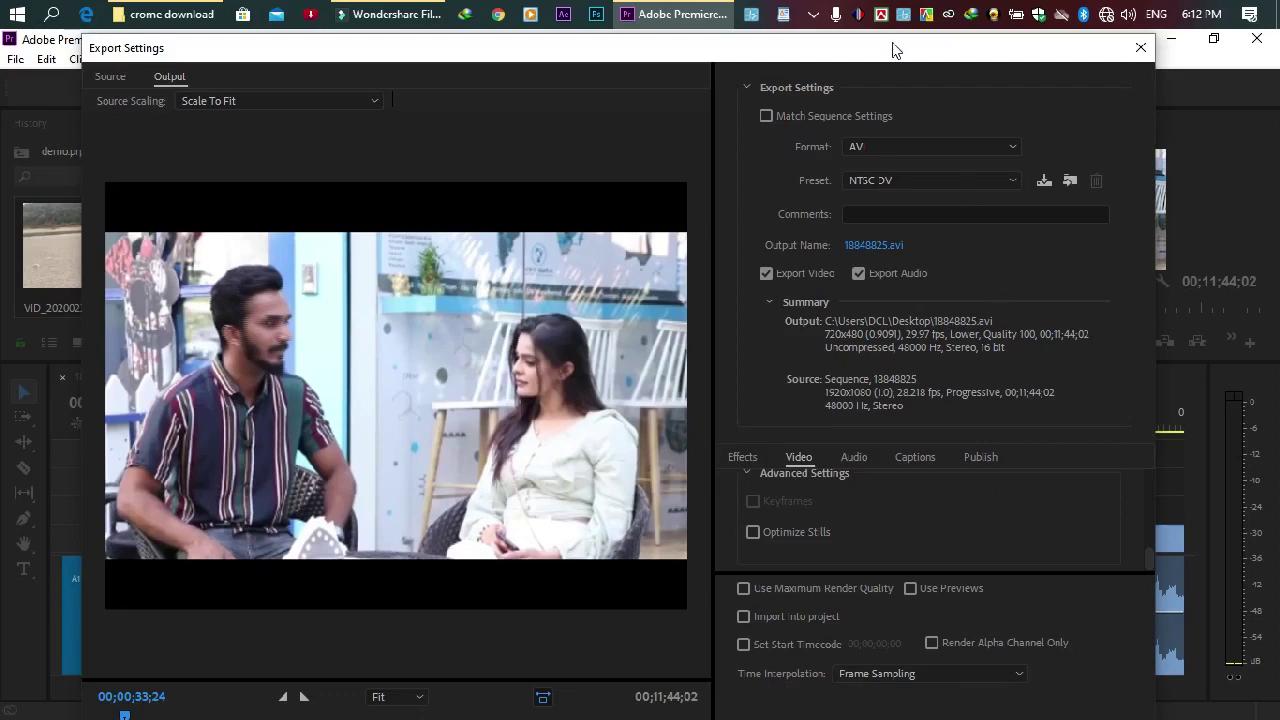
pyautogui.moveTo(829, 49); pyautogui.dragTo(801, 73)
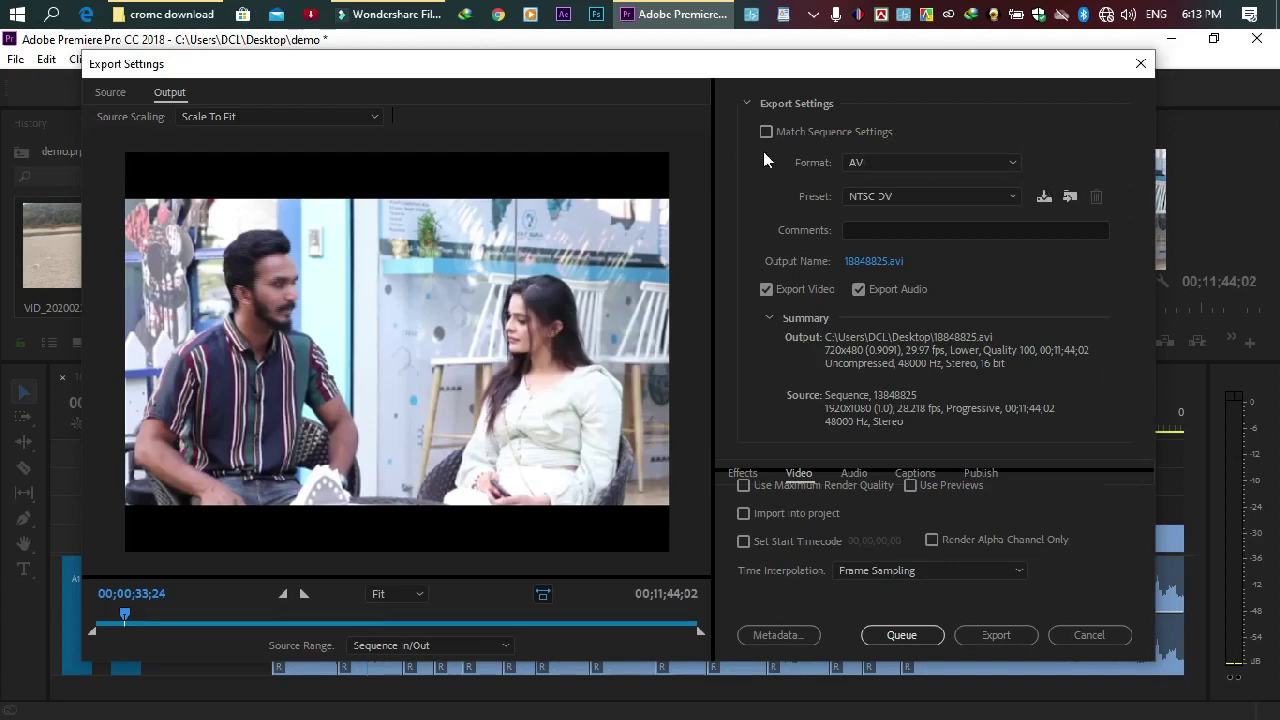
# Try H.264 as the export format and switch the format back to AVI.
pyautogui.click(893, 162)
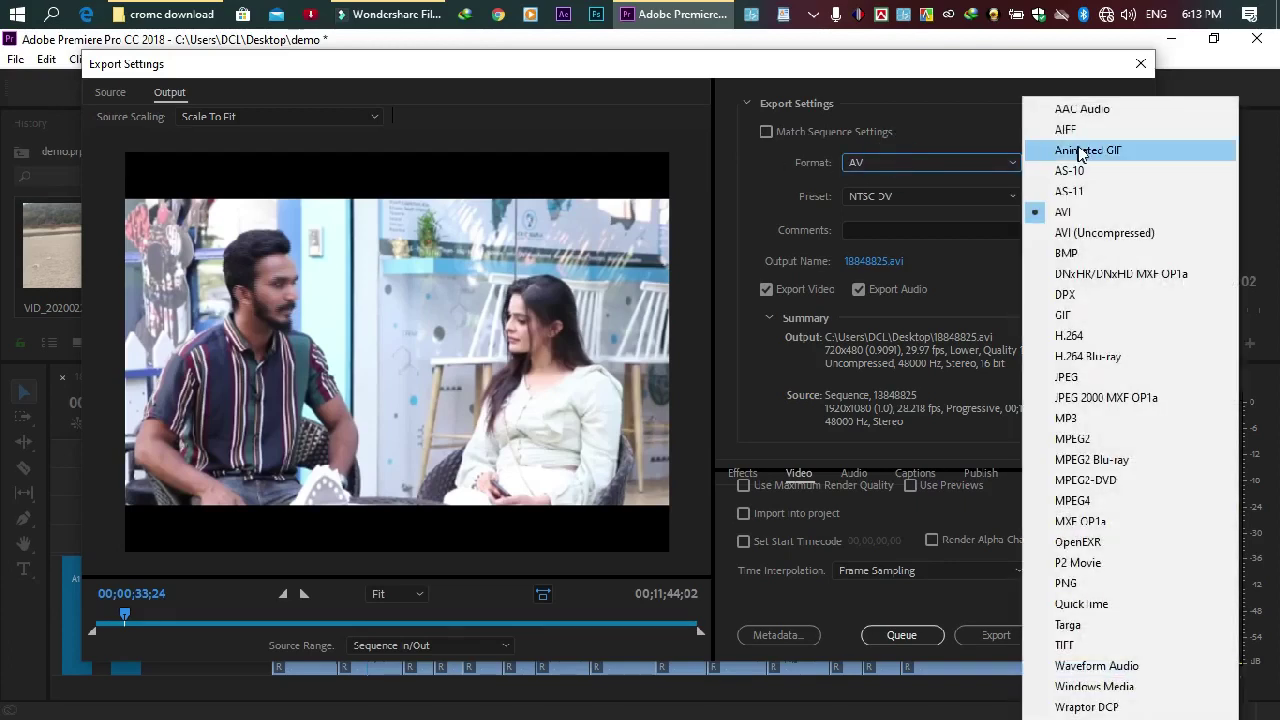
pyautogui.click(1100, 337)
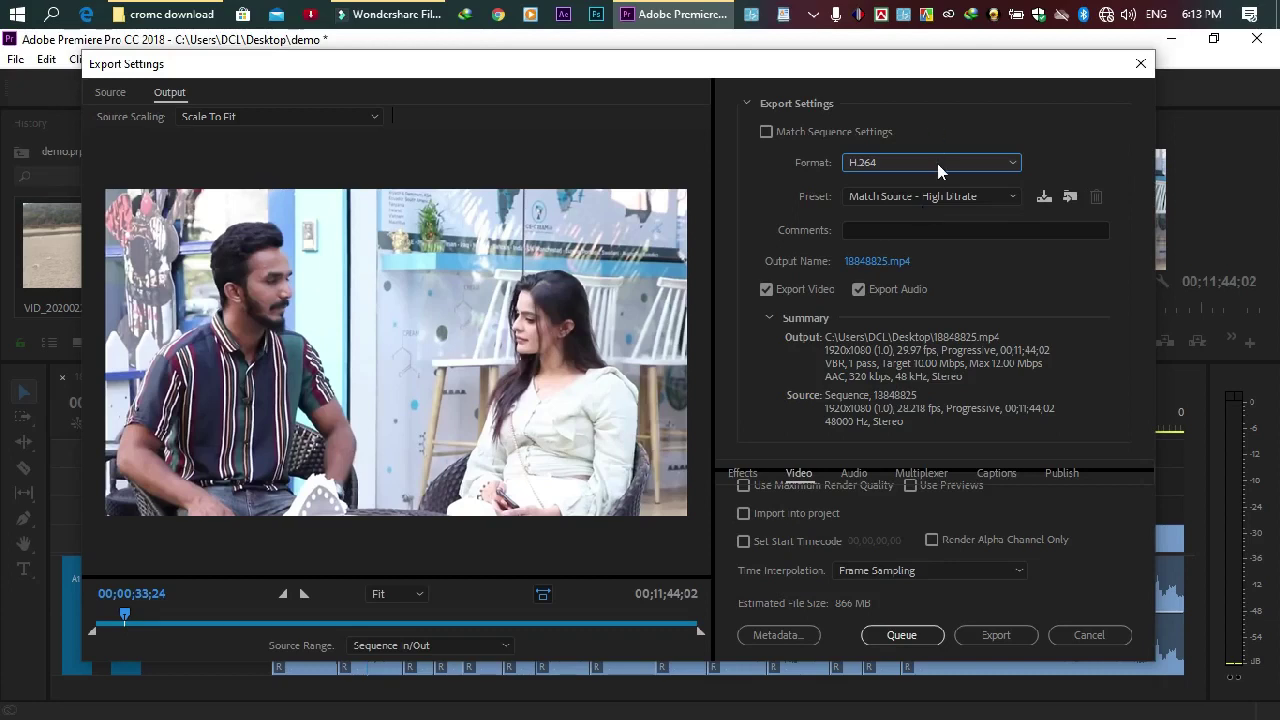
pyautogui.click(938, 170)
pyautogui.click(1066, 208)
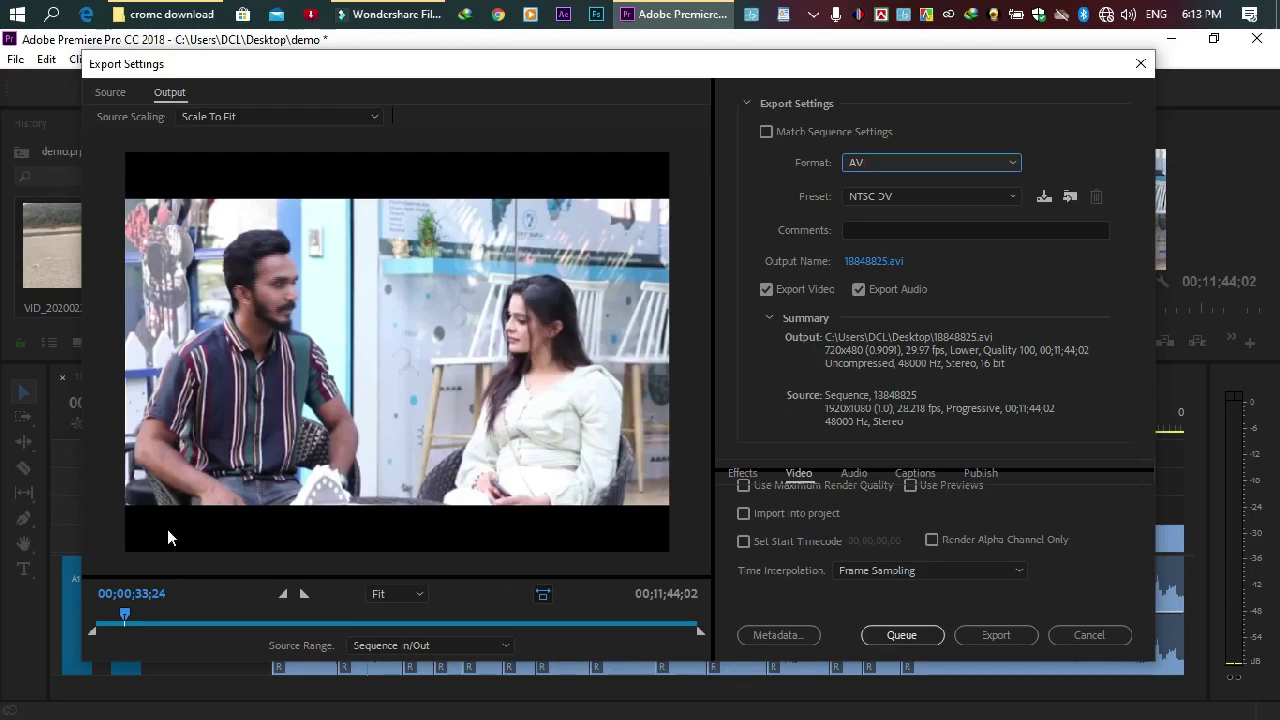
# Set the export format to H.264 and choose the YouTube 1080p HD preset.
pyautogui.click(926, 160)
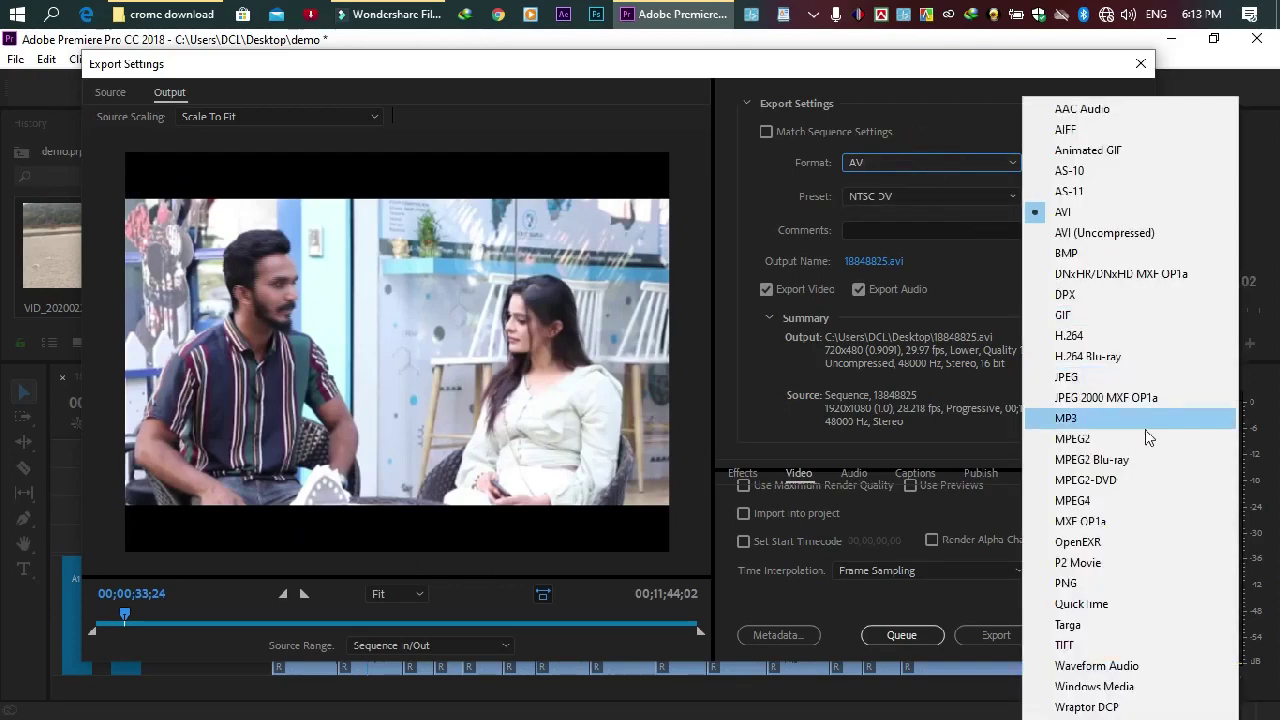
pyautogui.click(1088, 335)
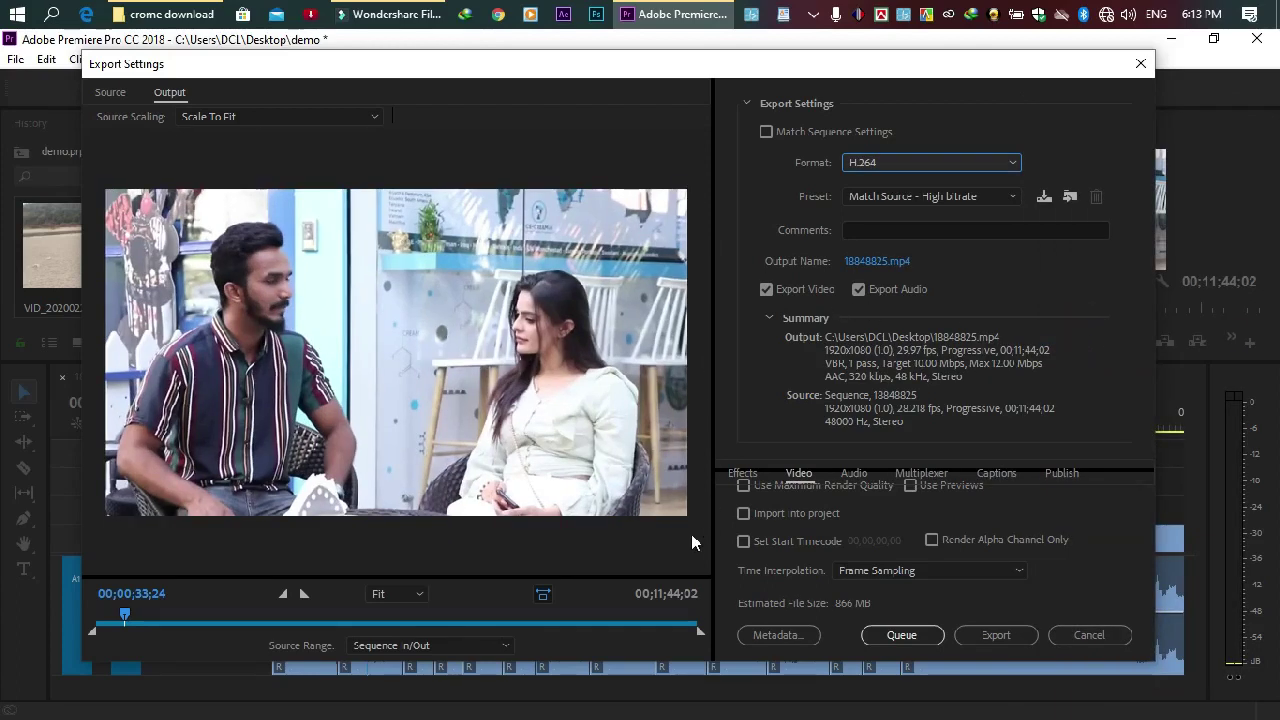
pyautogui.click(884, 200)
pyautogui.click(935, 199)
pyautogui.click(930, 199)
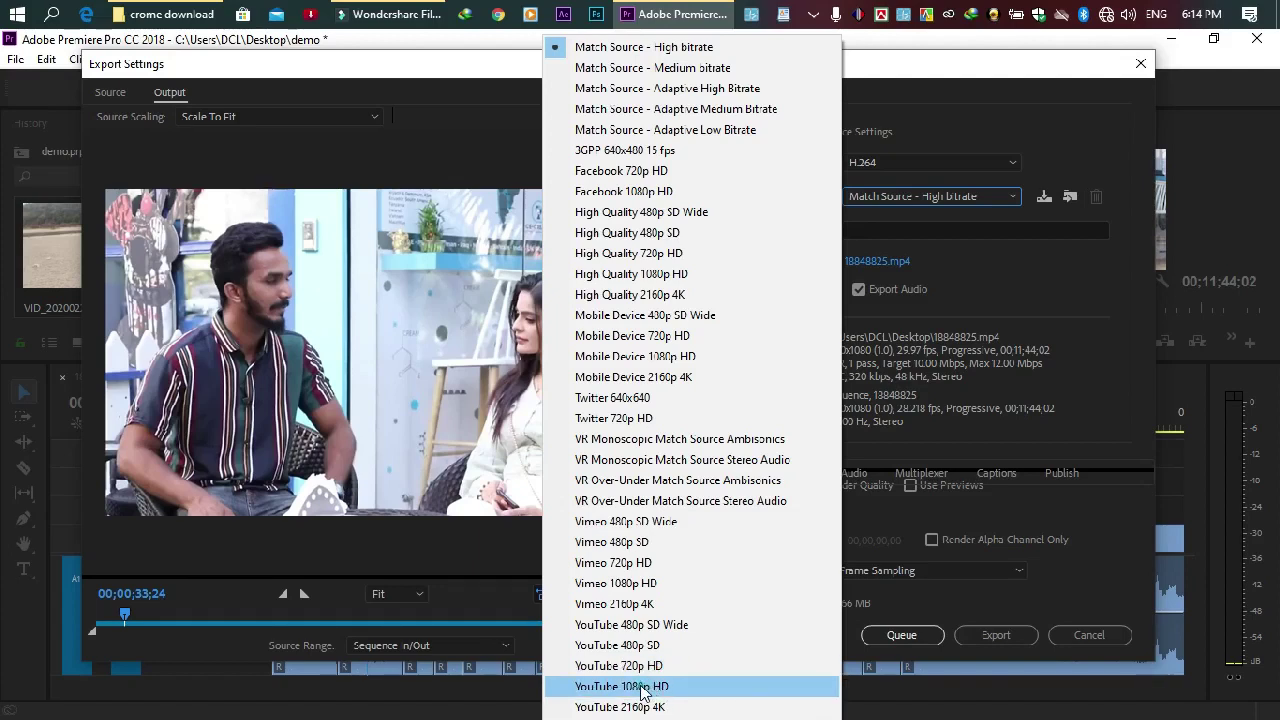
pyautogui.click(647, 688)
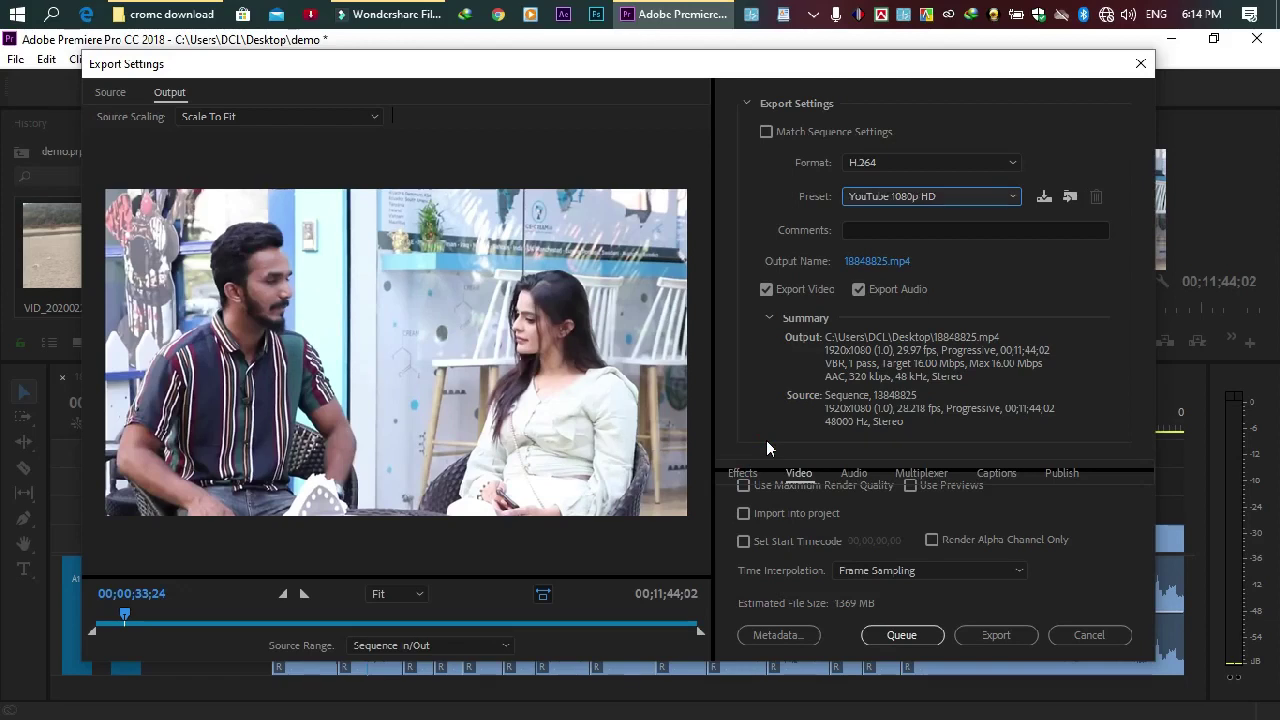
# Set the Desktop as the output location for the exported file 18848825.mp4 and close the export settings without exporting.
pyautogui.click(880, 261)
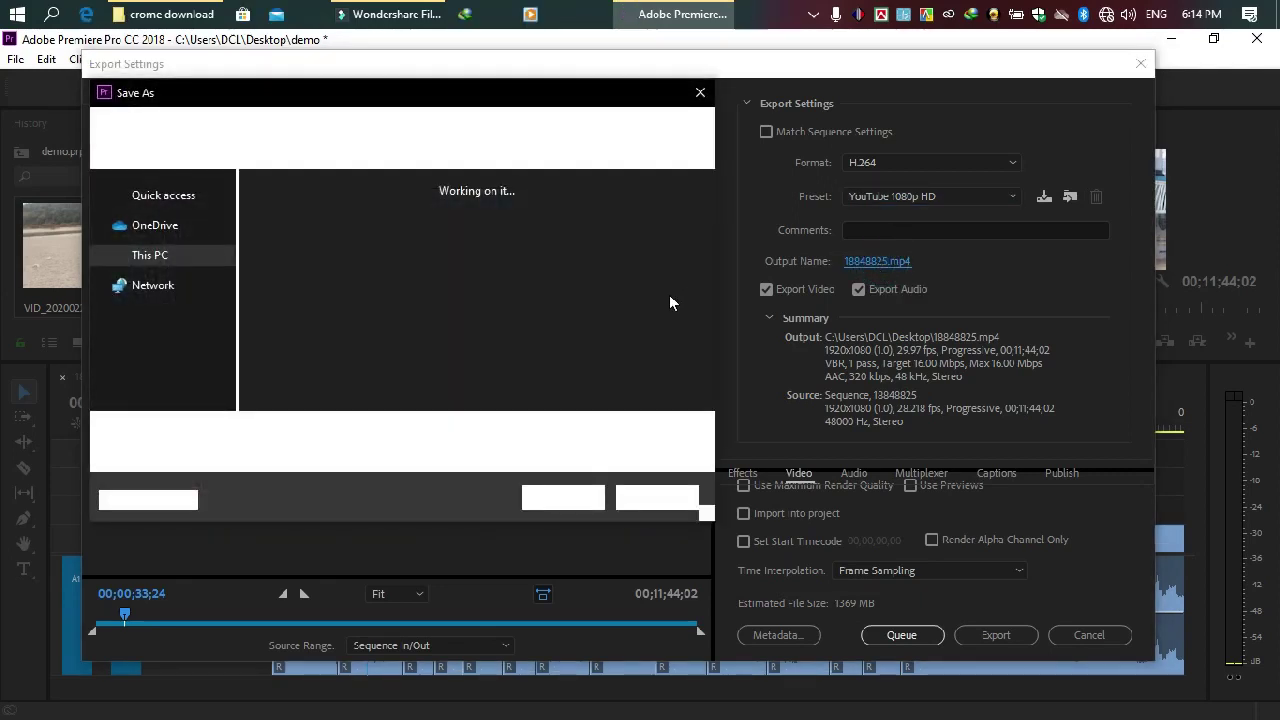
pyautogui.click(160, 232)
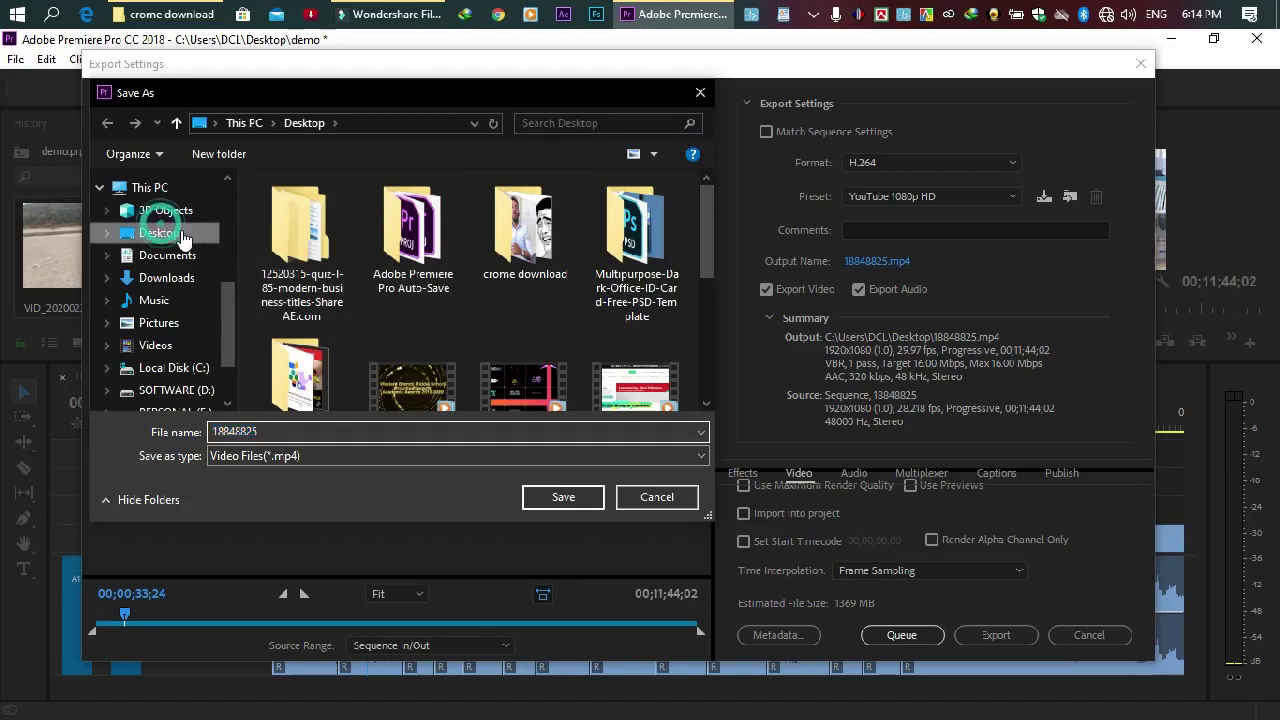
pyautogui.click(560, 497)
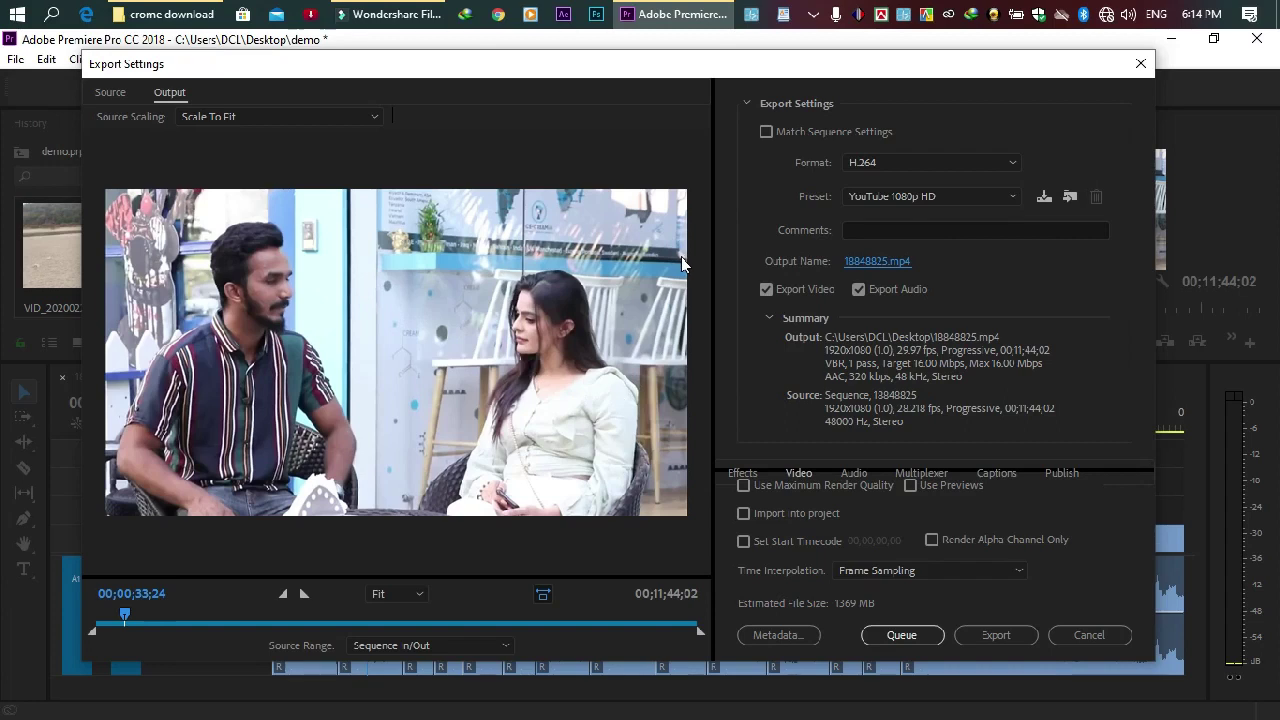
pyautogui.click(1141, 66)
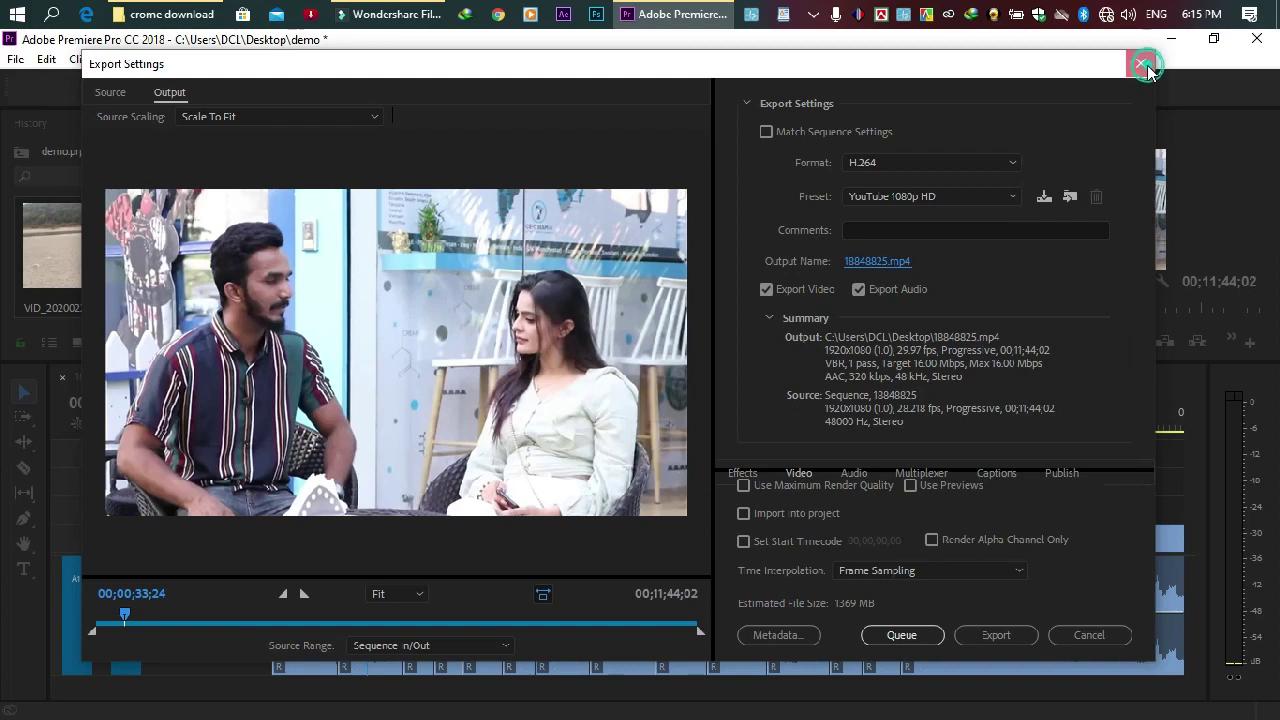